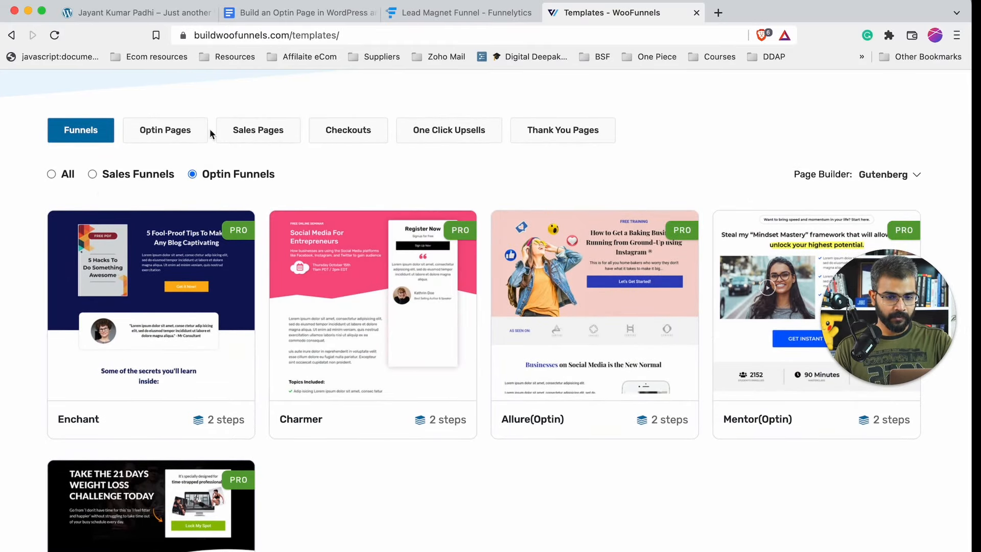
- Filter the WooFunnels template library to inline Optin Pages templates and scan the results
click(179, 134)
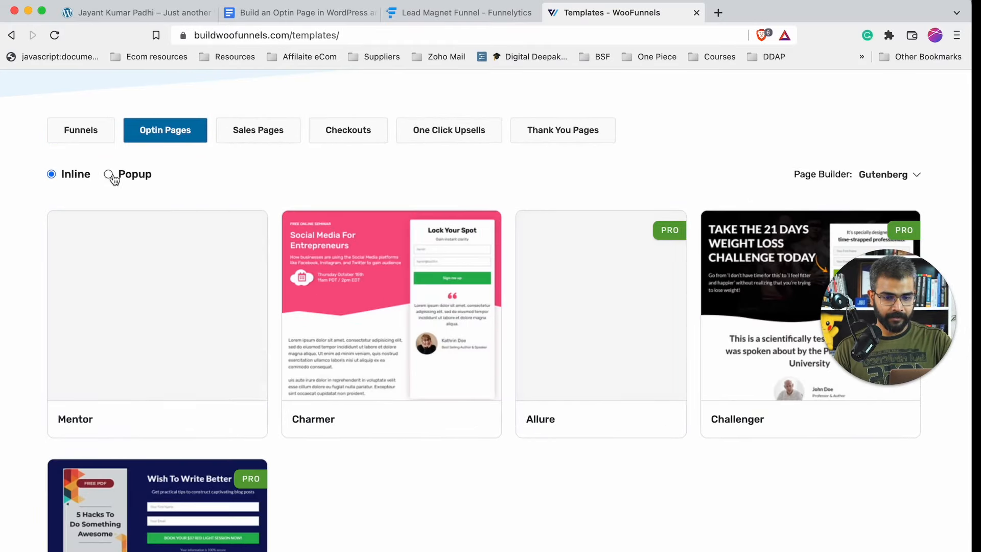
mouse_move(153, 318)
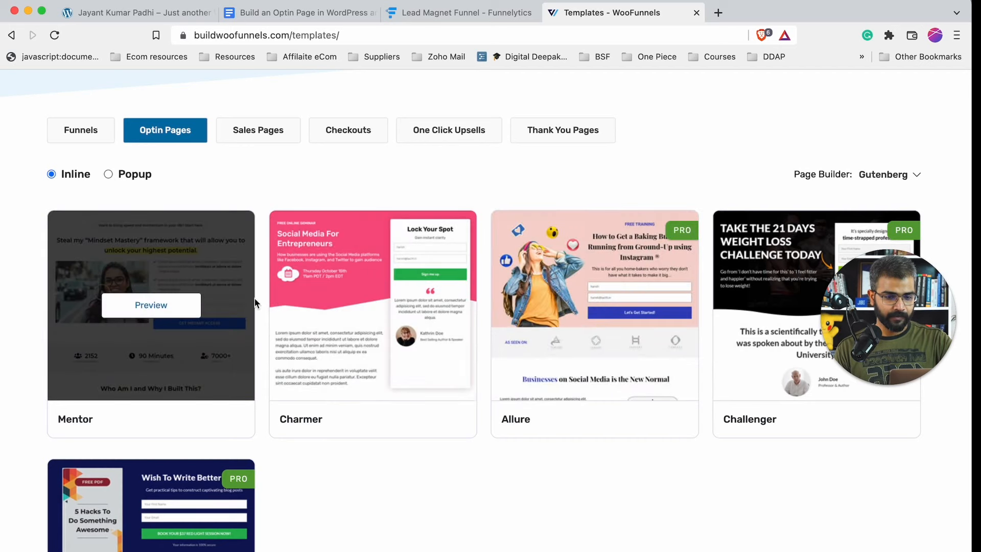
scroll(285, 267, up, 5)
scroll(285, 267, down, 6)
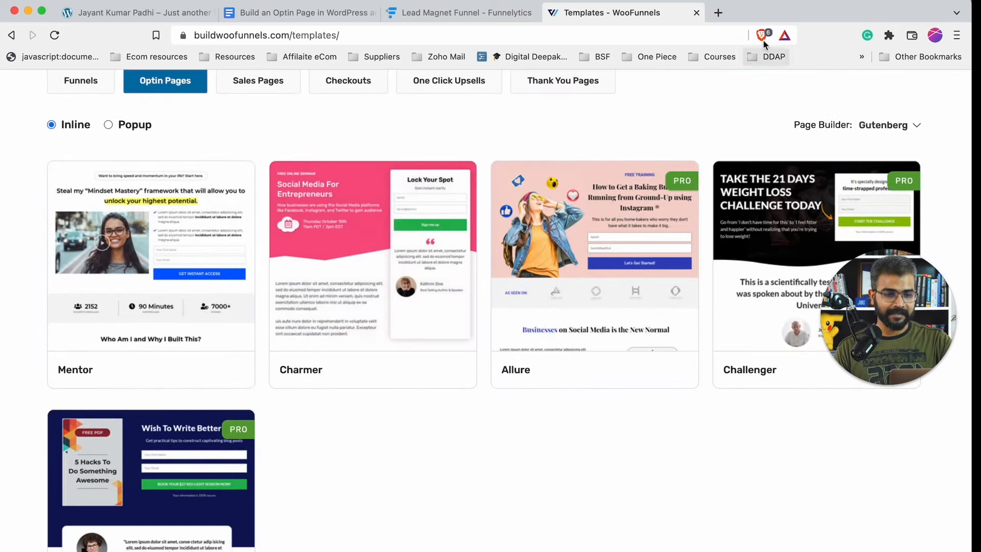
- Load cartflows.com in a new tab and browse its Ready Funnel Templates gallery
click(722, 18)
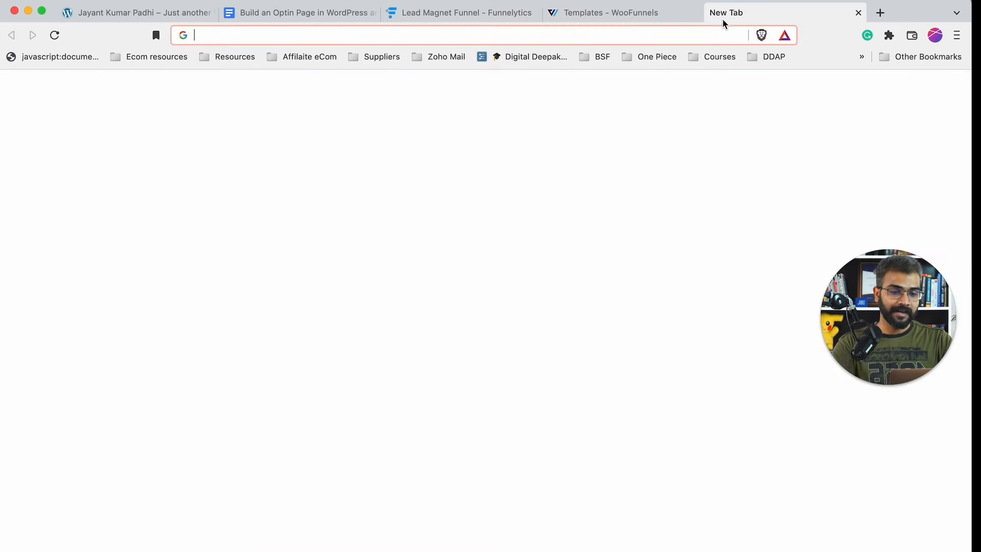
text(Cart)
key(Return)
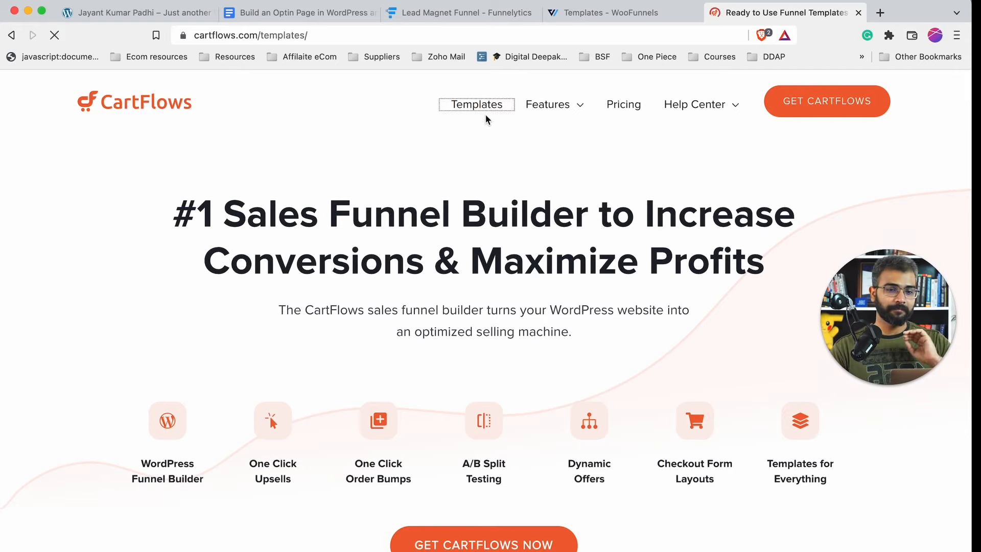
scroll(413, 348, down, 5)
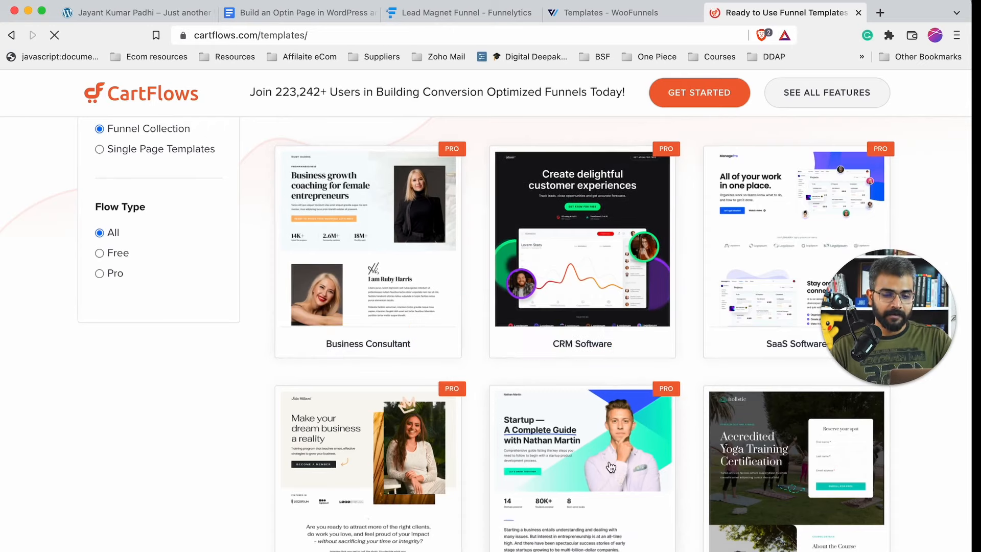
scroll(608, 461, down, 7)
scroll(610, 465, up, 4)
scroll(611, 466, up, 1)
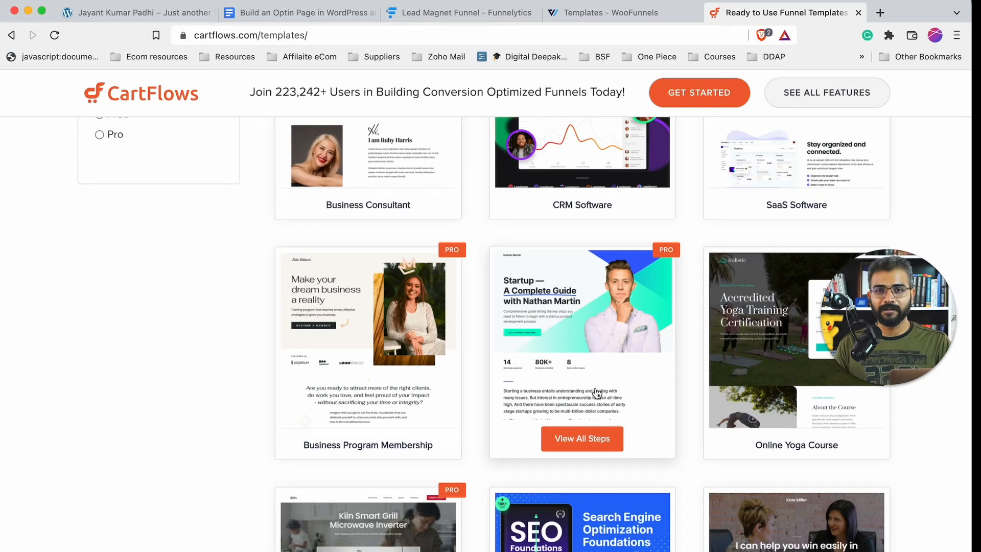
scroll(596, 393, up, 6)
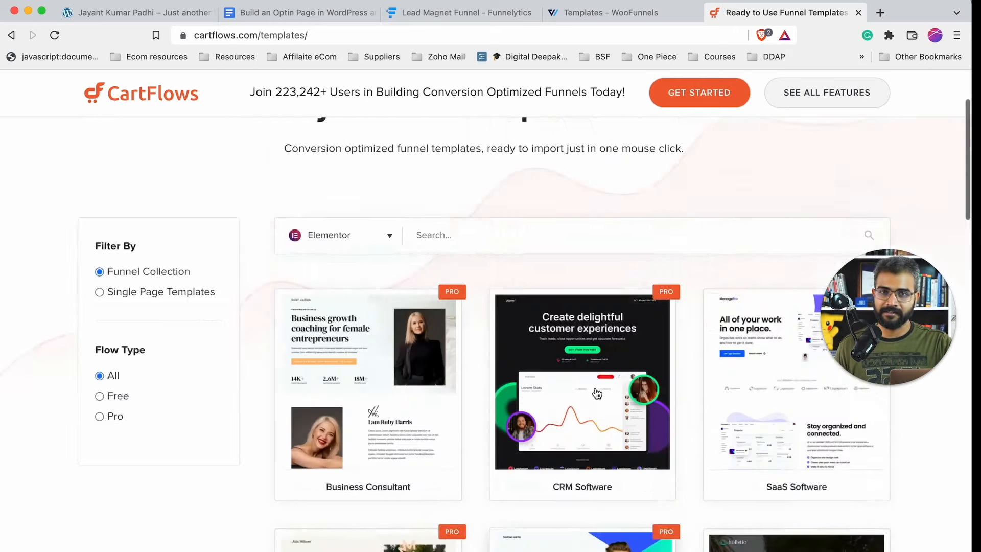
scroll(705, 538, down, 2)
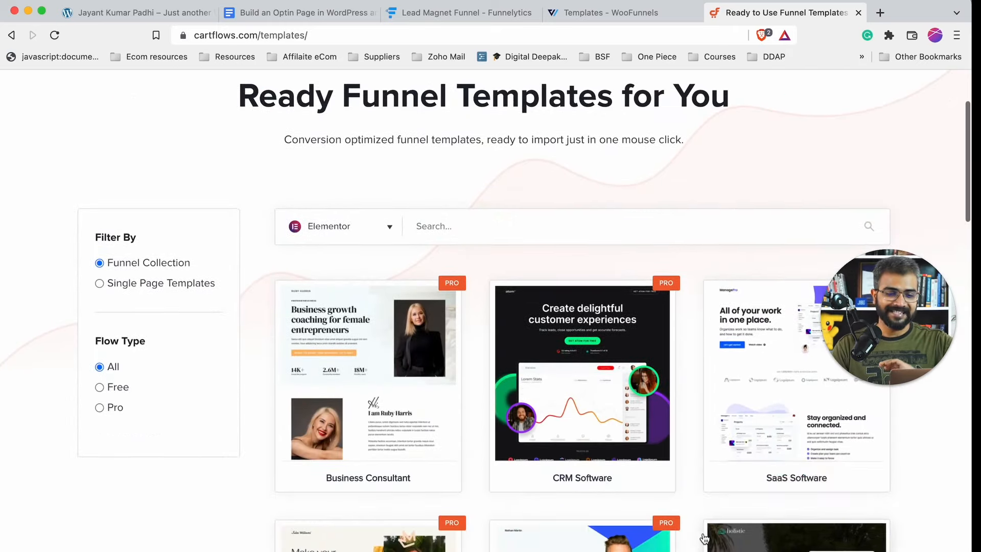
- Close the CartFlows tab and scroll back up the inline Optin Pages templates
click(858, 12)
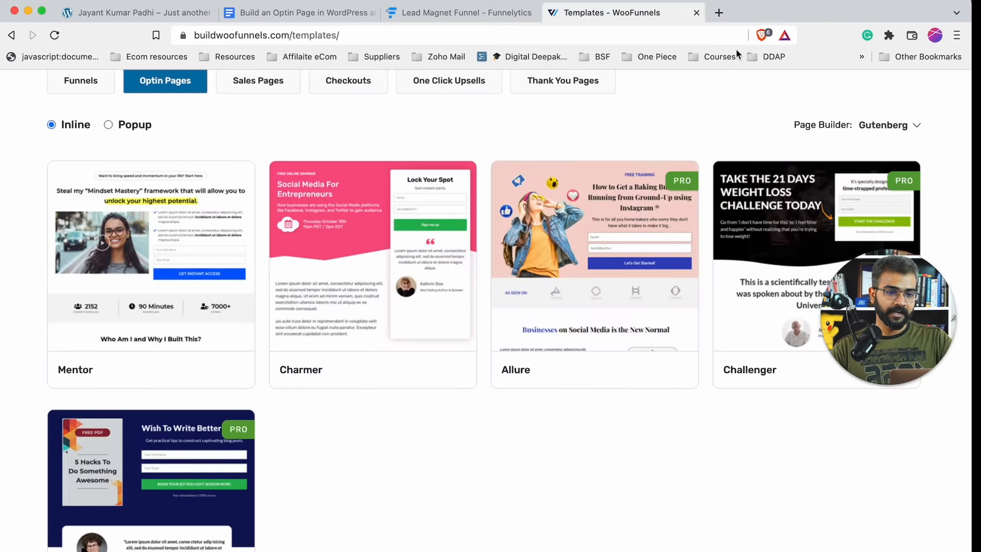
scroll(259, 269, up, 2)
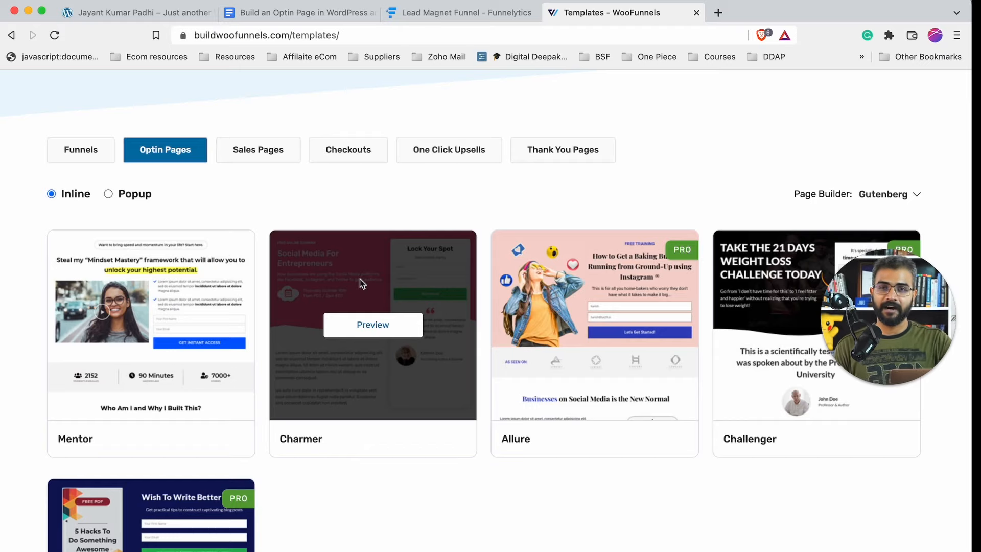
- Preview the Mentor optin template and look over its 'Mindset Mastery' page and sidebar
click(157, 323)
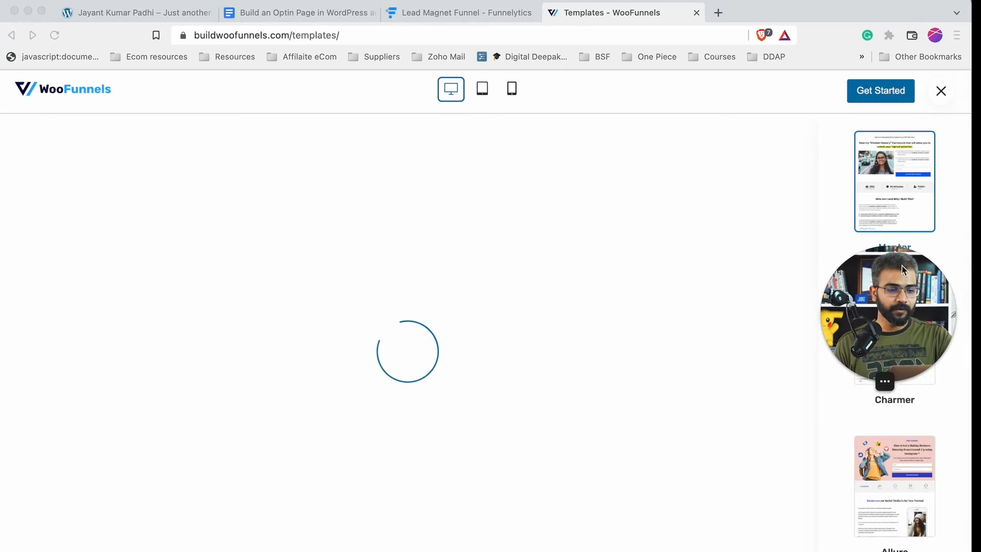
drag(903, 289, 903, 60)
scroll(454, 349, down, 1)
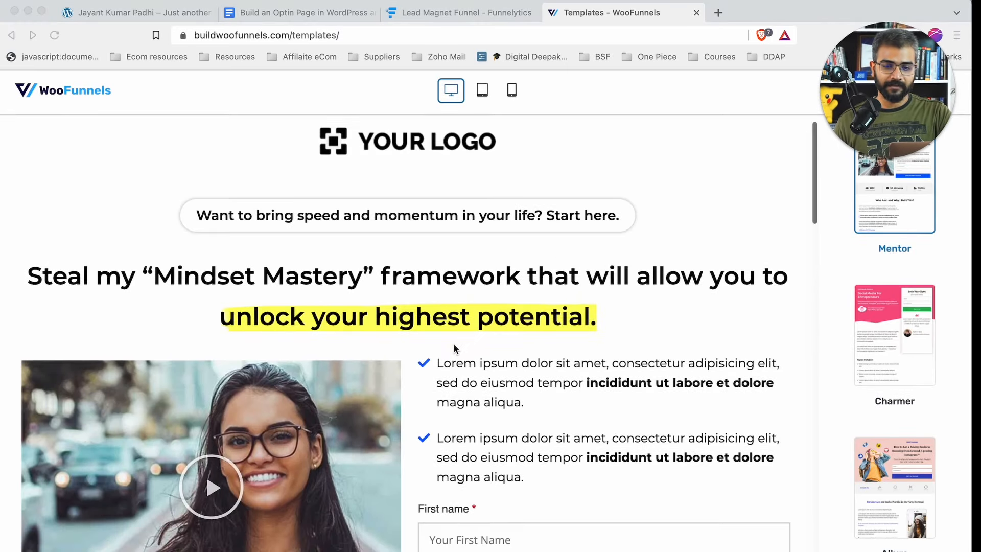
scroll(327, 226, down, 1)
scroll(327, 225, up, 2)
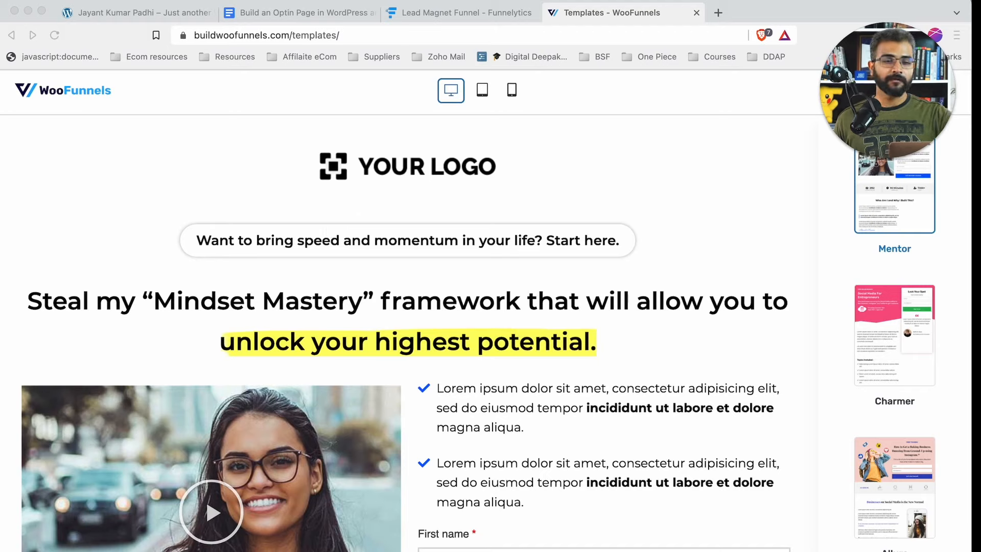
click(898, 161)
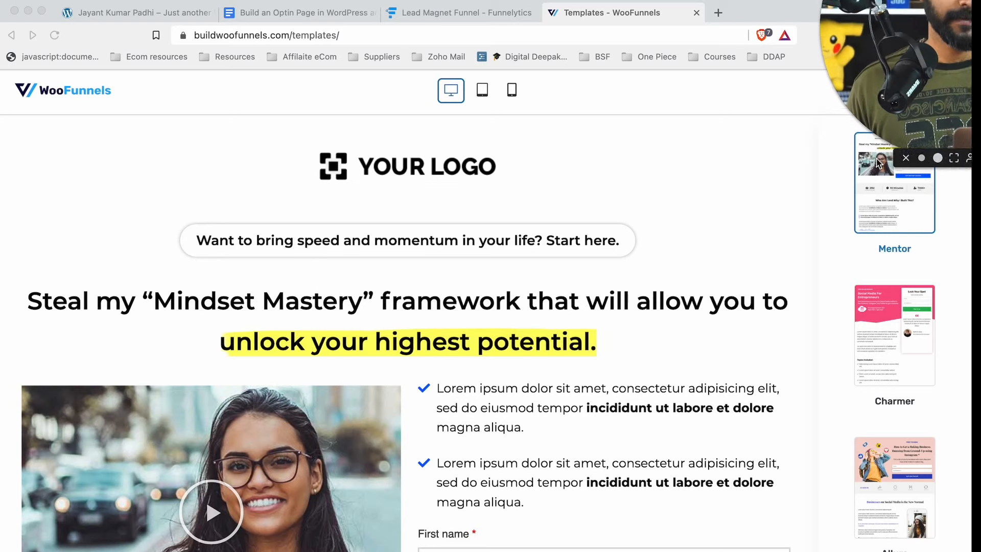
drag(758, 176, 392, 177)
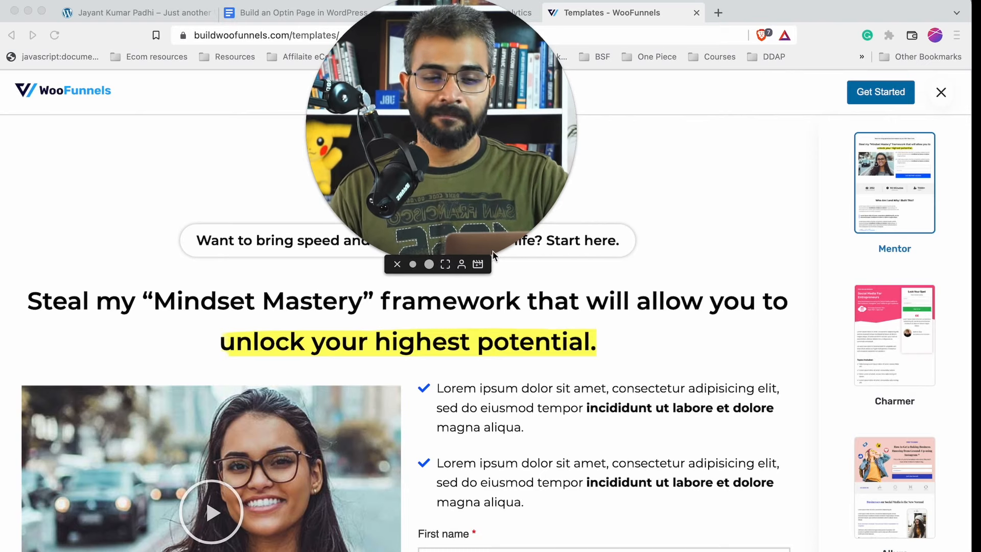
click(412, 264)
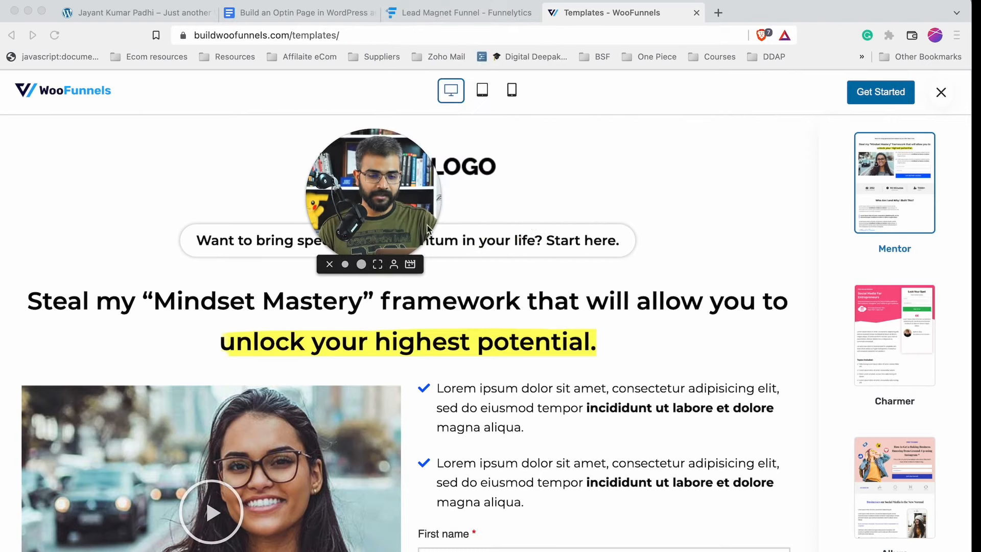
drag(427, 229, 952, 61)
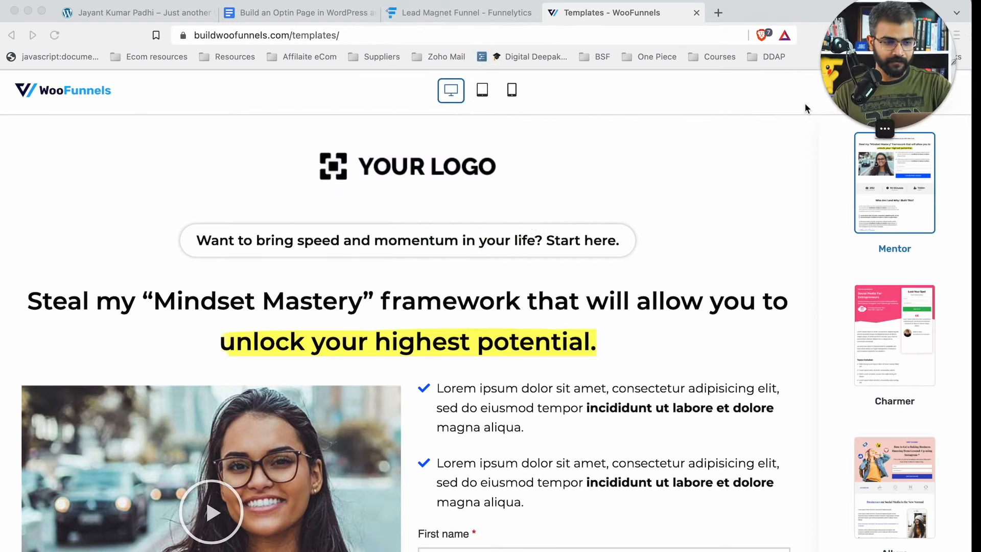
scroll(150, 206, down, 5)
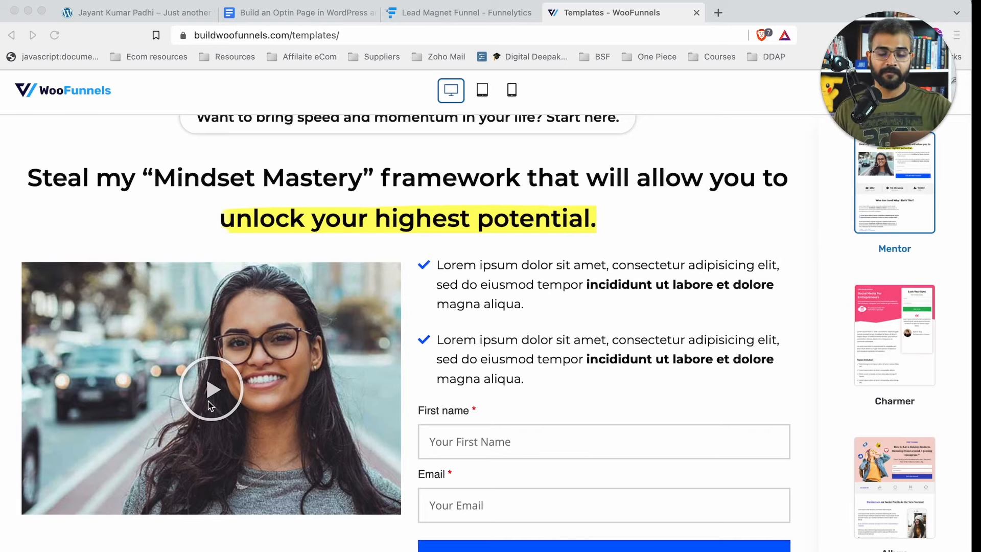
scroll(463, 371, down, 3)
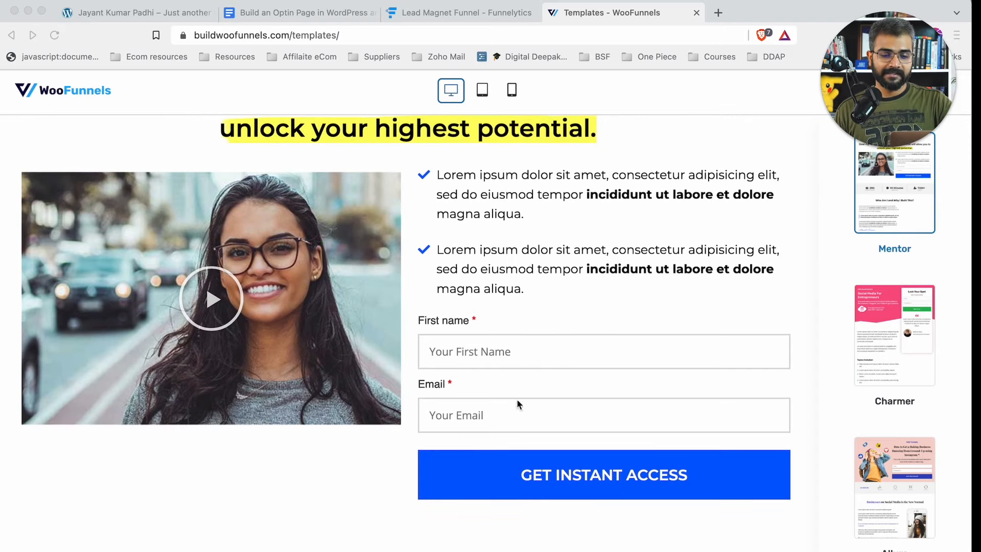
scroll(533, 423, down, 10)
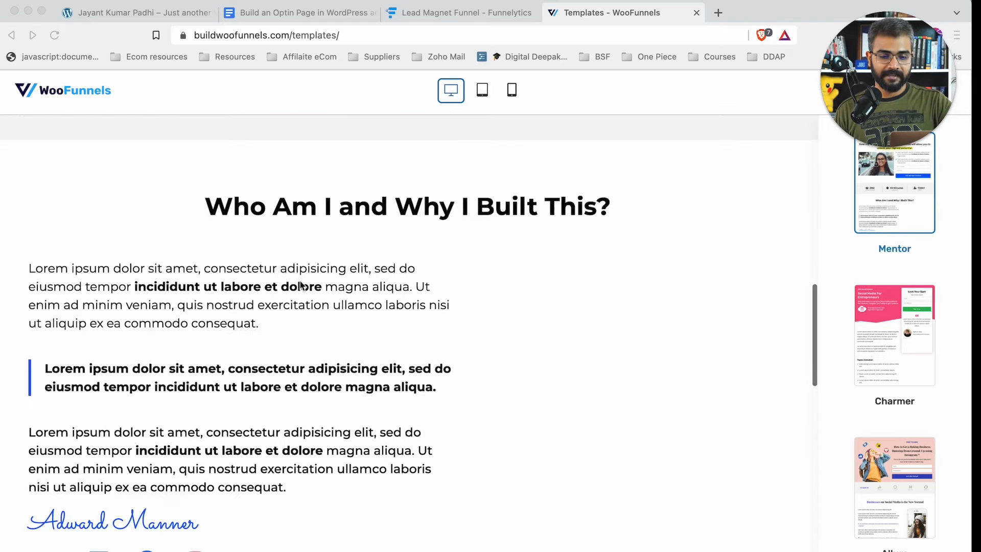
scroll(297, 305, down, 5)
scroll(297, 305, down, 2)
scroll(297, 305, up, 2)
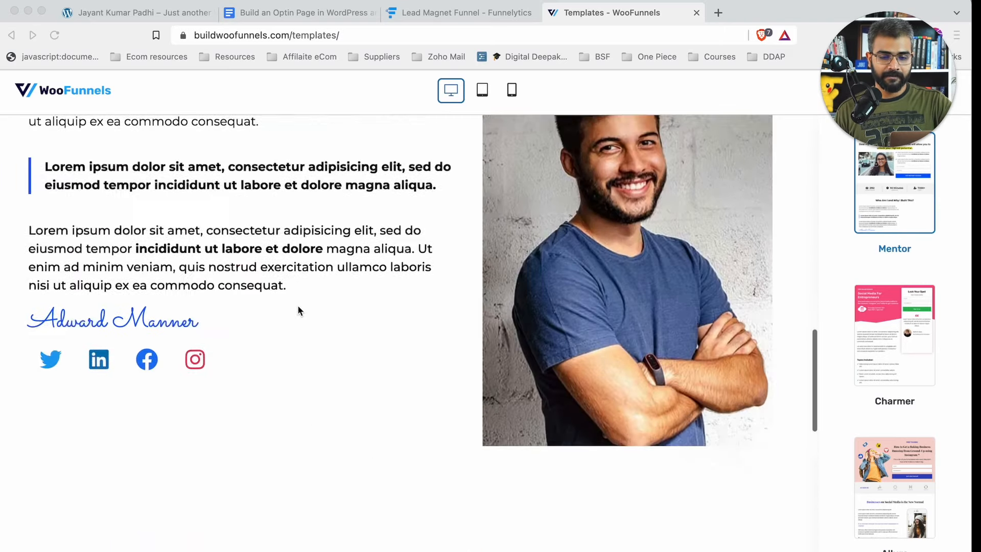
scroll(297, 305, down, 8)
scroll(581, 346, down, 8)
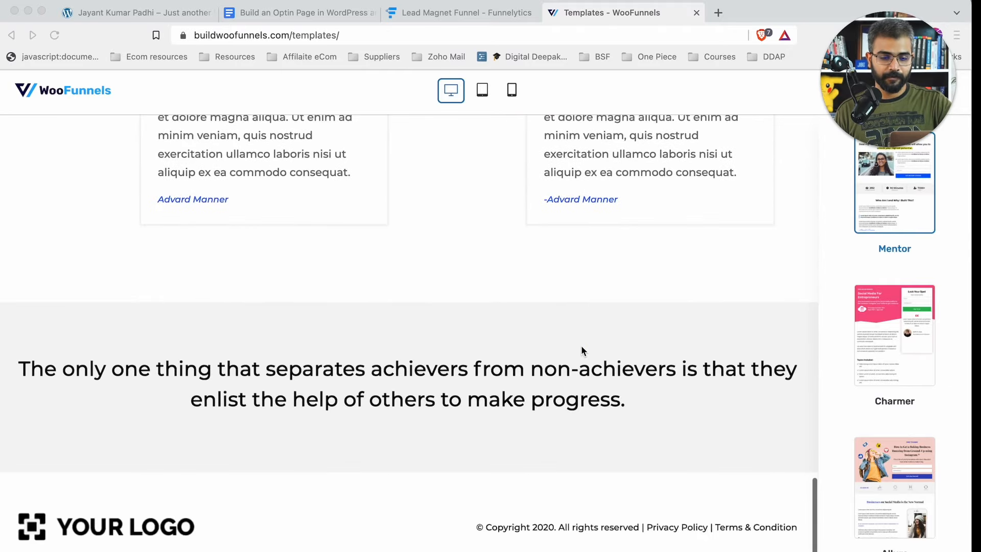
scroll(567, 312, up, 15)
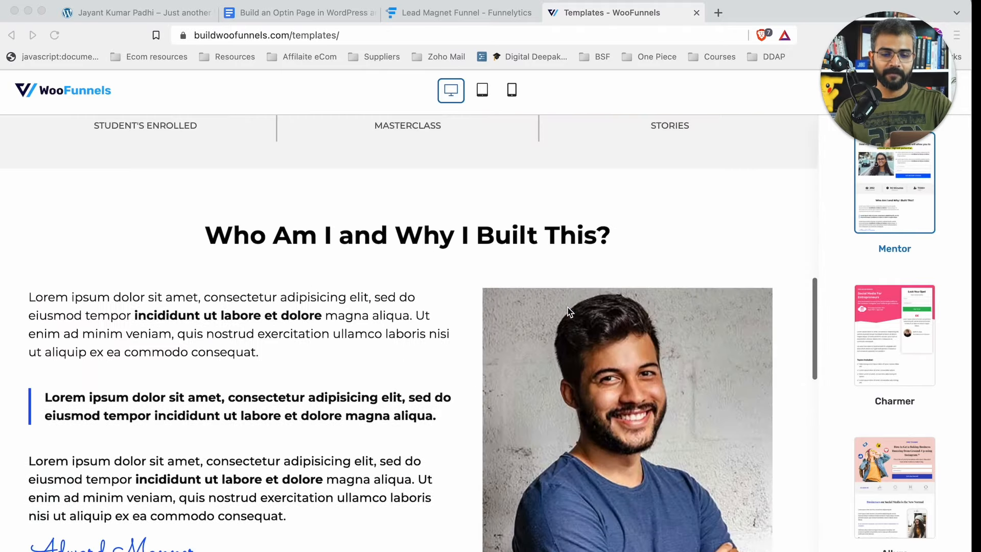
scroll(568, 383, up, 10)
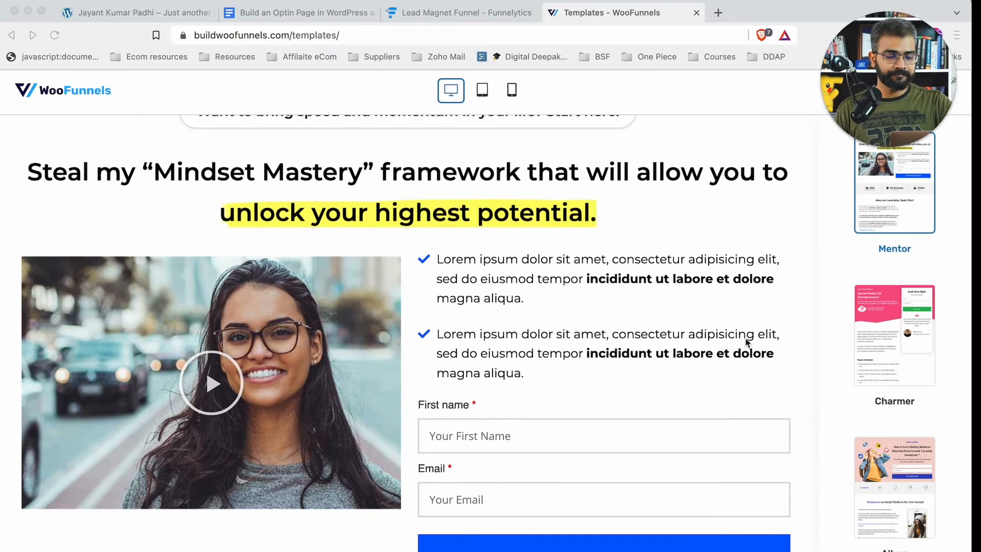
scroll(764, 363, up, 3)
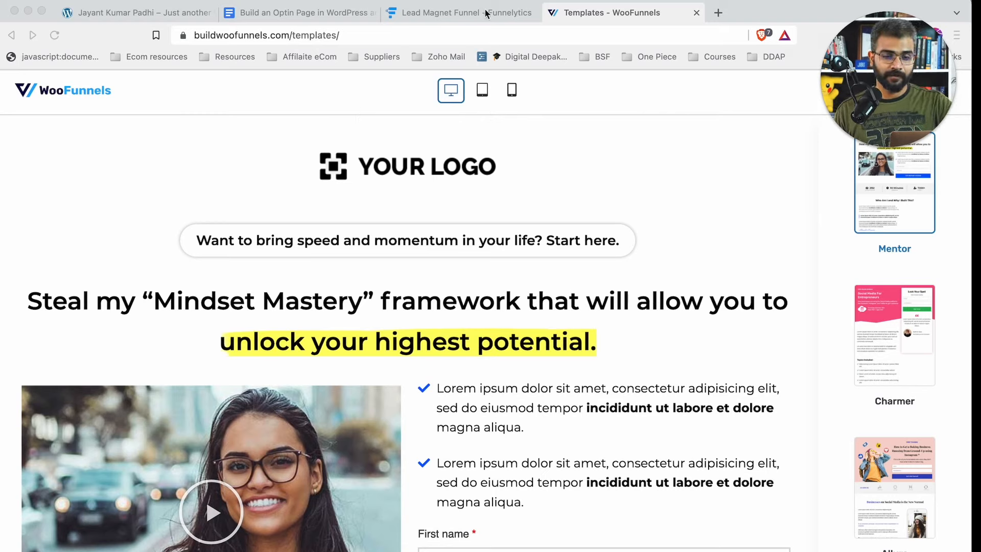
drag(902, 71, 903, 207)
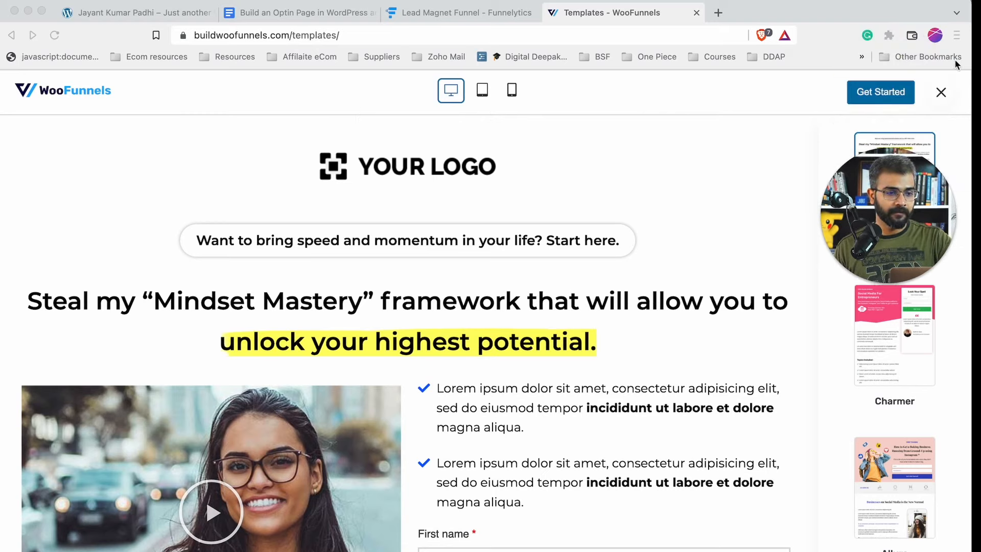
- Close the Mentor template preview and scroll the optin templates list
click(943, 94)
click(941, 92)
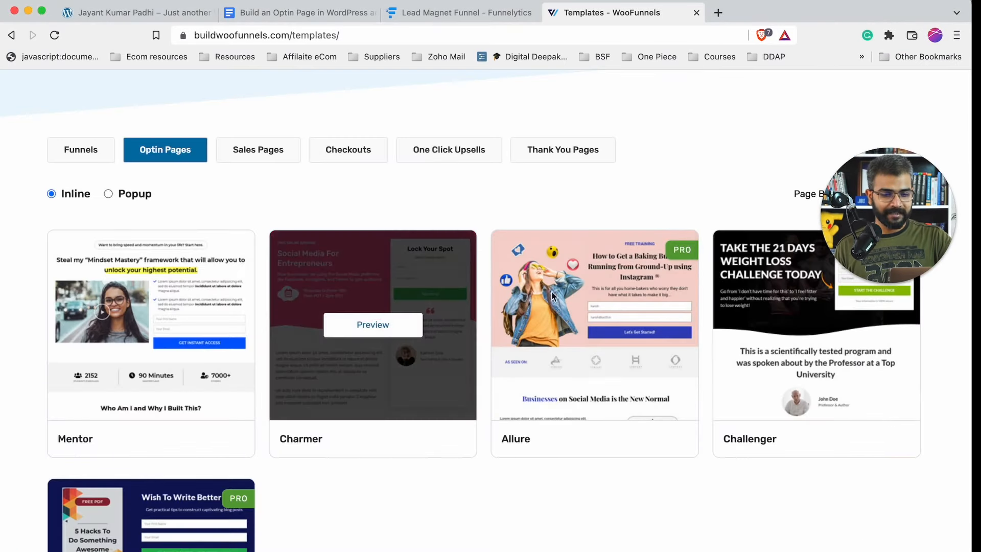
scroll(688, 344, down, 3)
scroll(687, 346, up, 5)
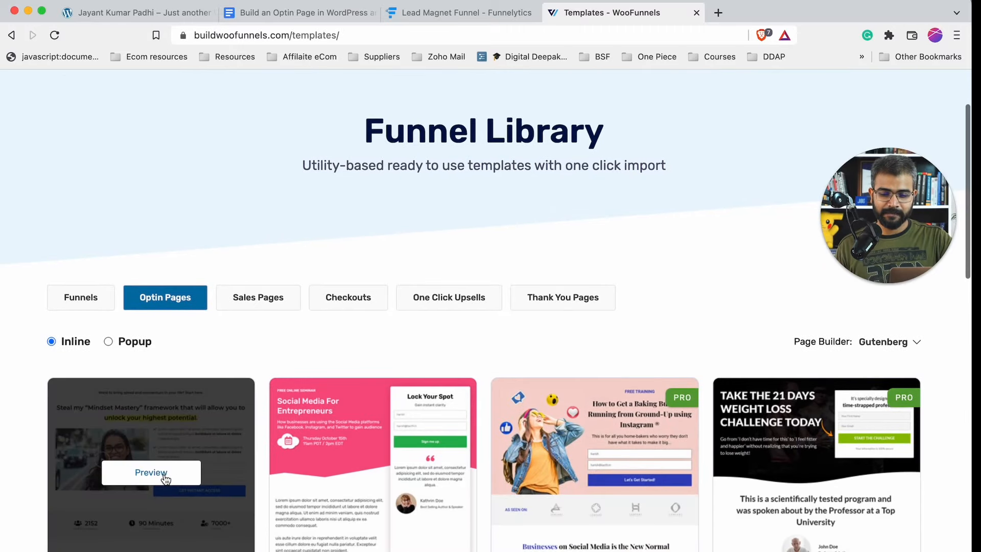
- Reopen the Mentor preview, scroll through it, then view the Google Docs app list
click(151, 472)
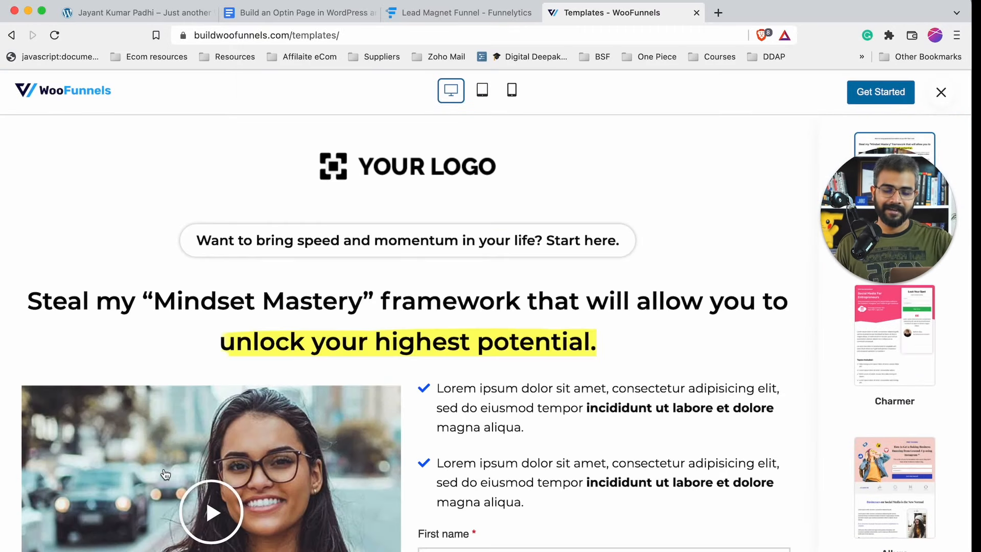
scroll(254, 509, down, 4)
scroll(253, 504, down, 20)
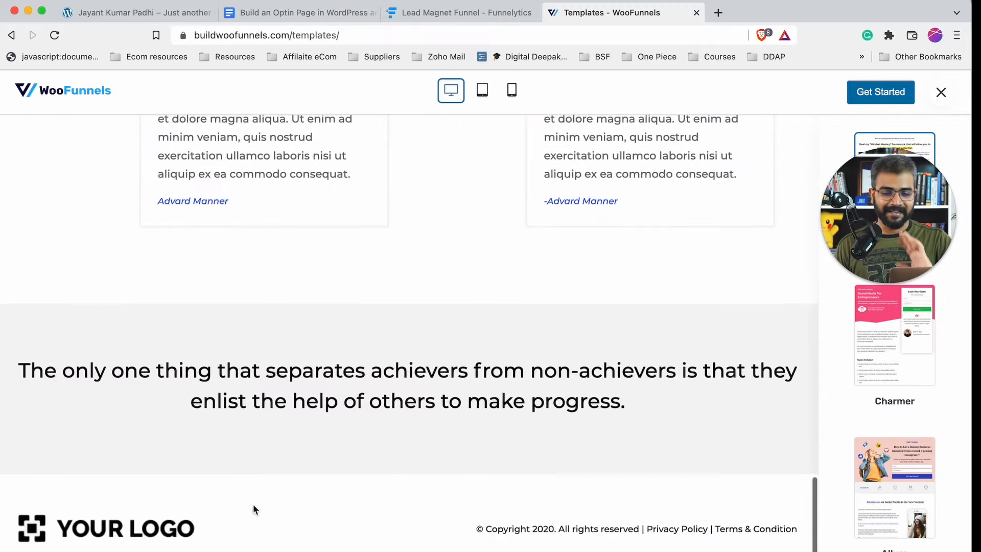
scroll(254, 509, up, 15)
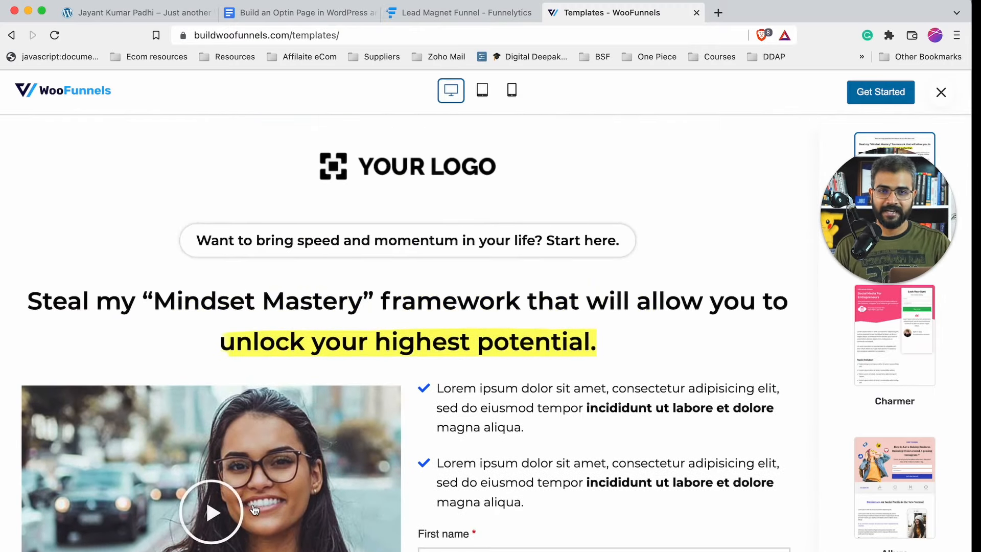
click(341, 14)
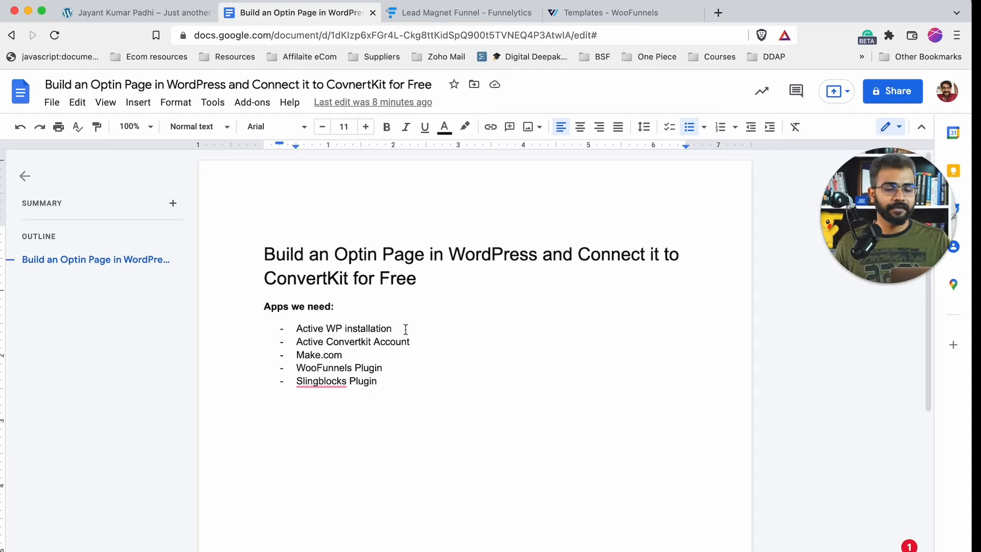
click(418, 337)
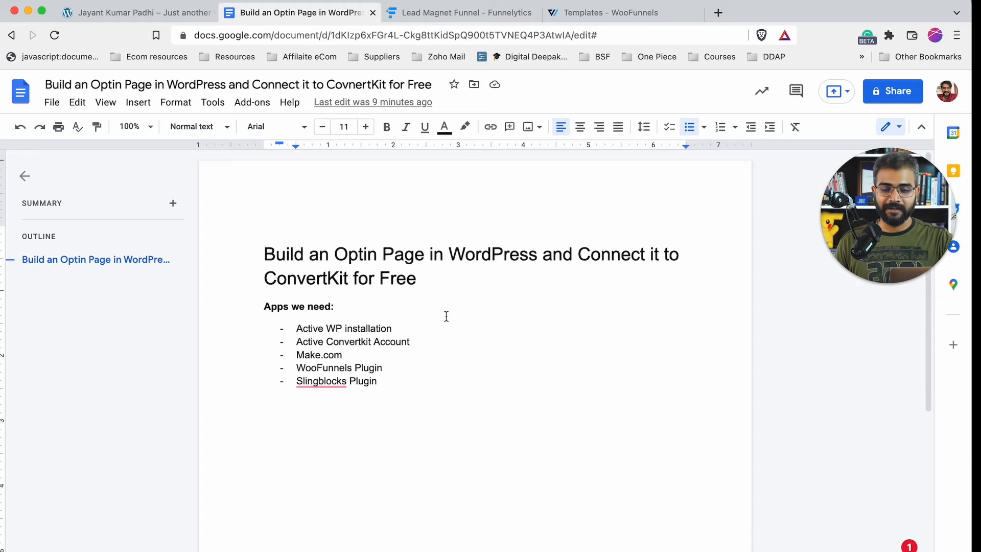
click(718, 15)
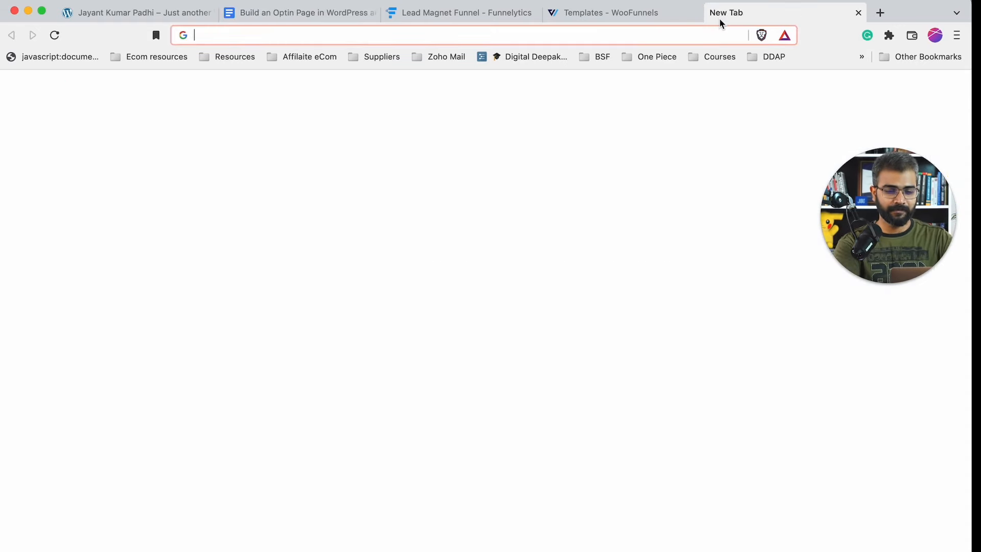
text(conv)
key(Return)
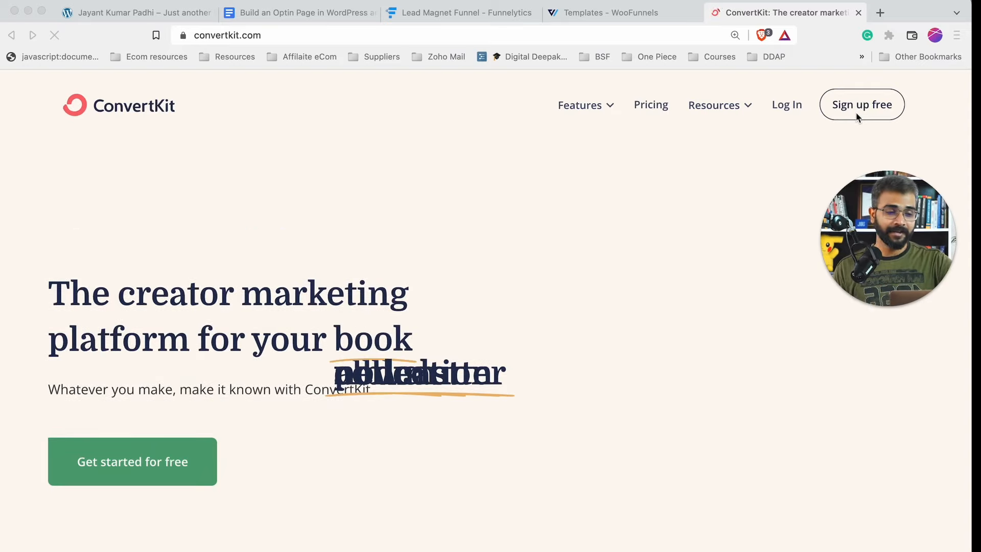
click(858, 13)
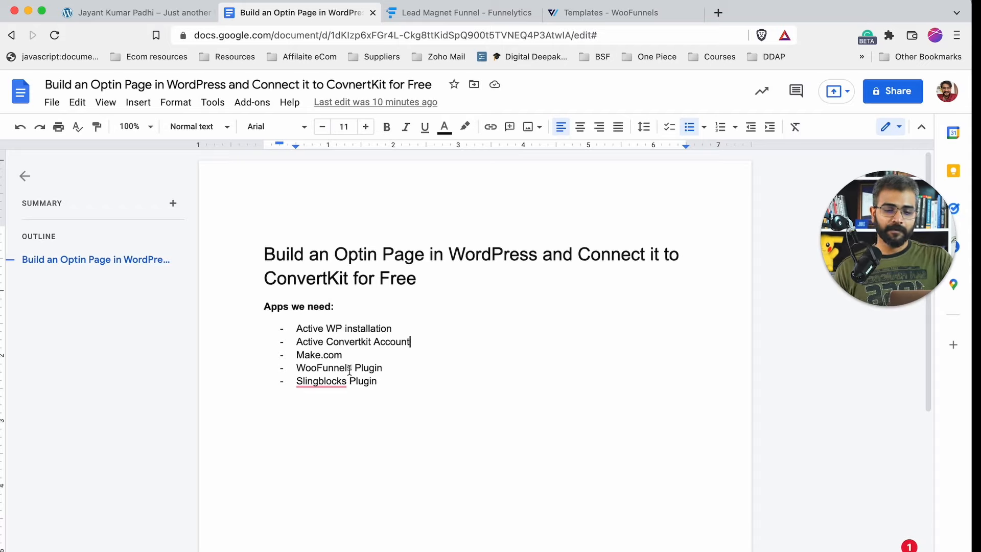
- Highlight Make.com, WooFunnels and Slingblocks in the app list, then view the Lead Magnet Funnel map
drag(347, 356, 287, 357)
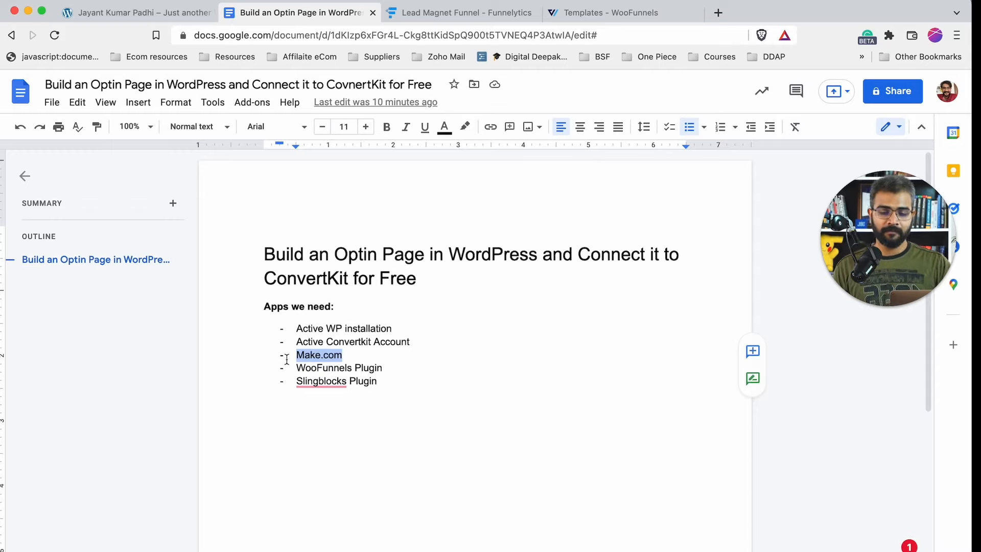
mouse_move(297, 368)
mouse_down()
mouse_move(389, 373)
mouse_move(376, 387)
mouse_move(263, 368)
mouse_move(276, 385)
mouse_move(279, 374)
mouse_up()
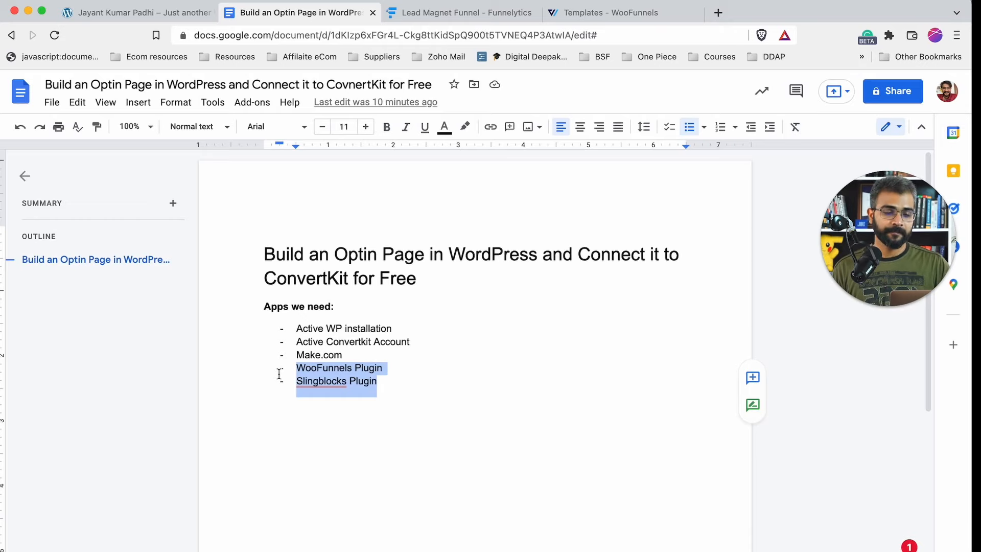
click(461, 14)
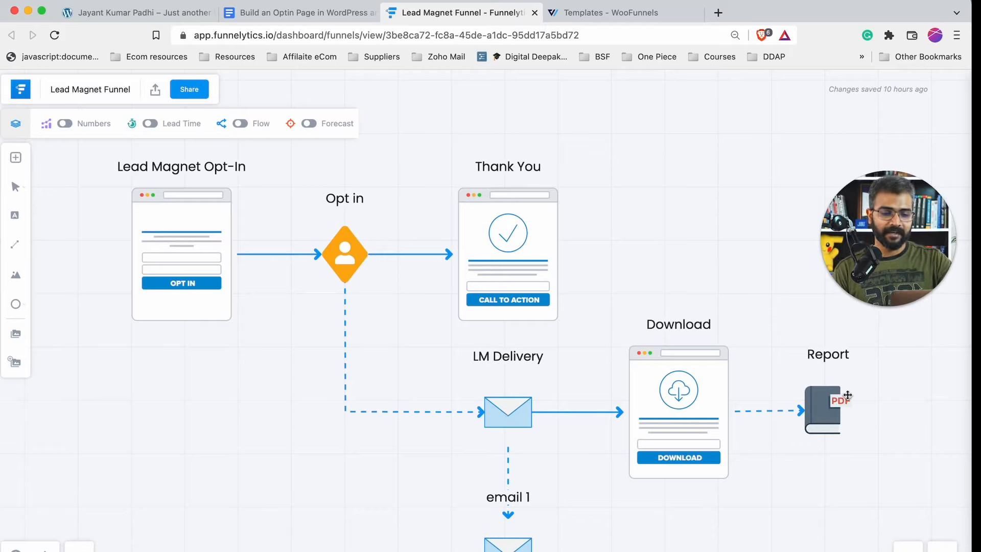
- Scroll through the Lead Magnet Funnel map, then close the Funnelytics tab
scroll(532, 516, down, 3)
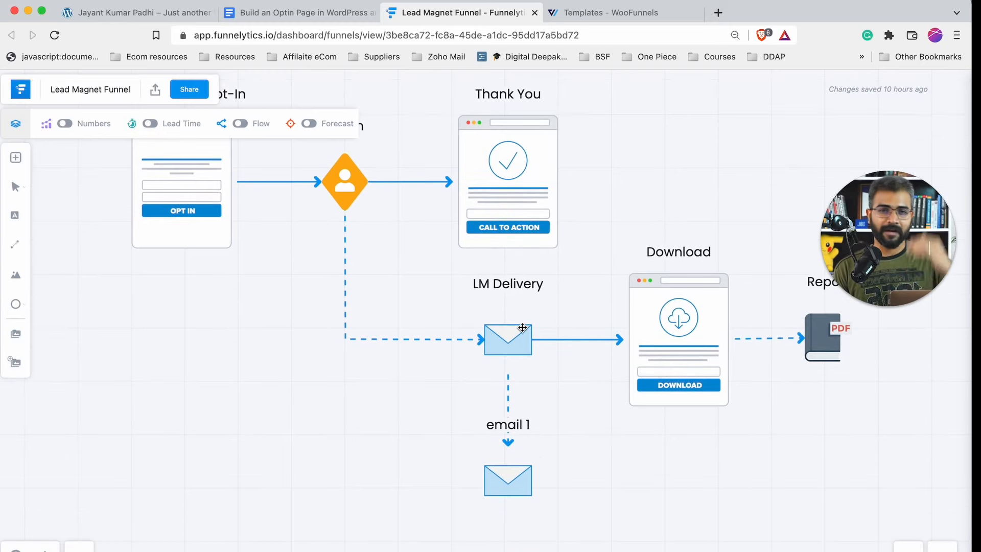
scroll(522, 328, up, 2)
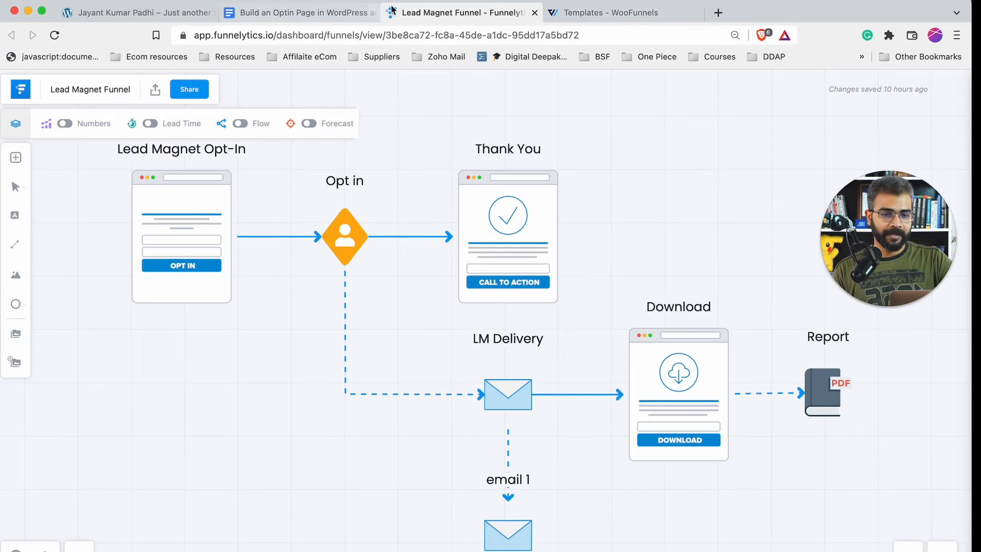
click(534, 15)
- Close the WooFunnels tab, view the site's front page in a new tab, then close it
click(534, 15)
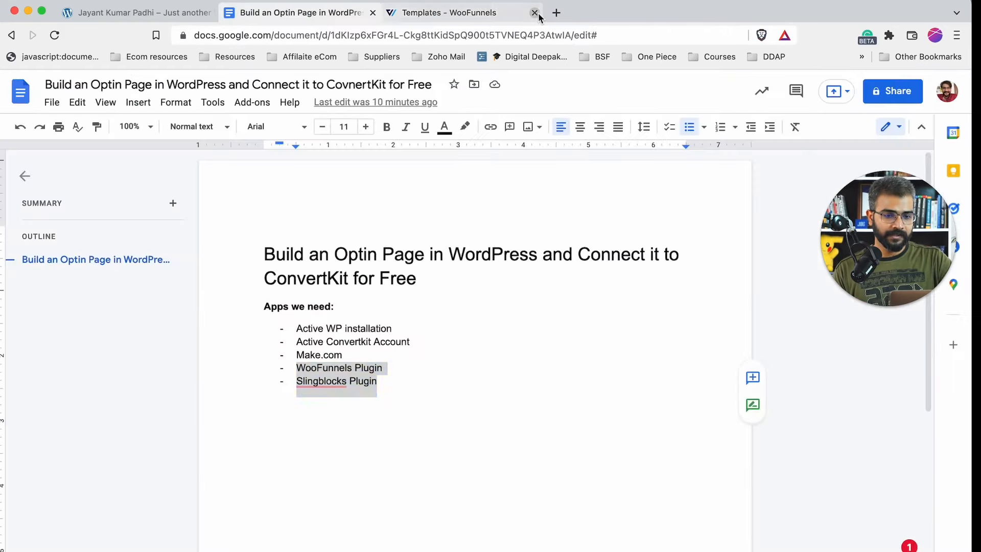
click(138, 13)
right_click(100, 109)
click(125, 119)
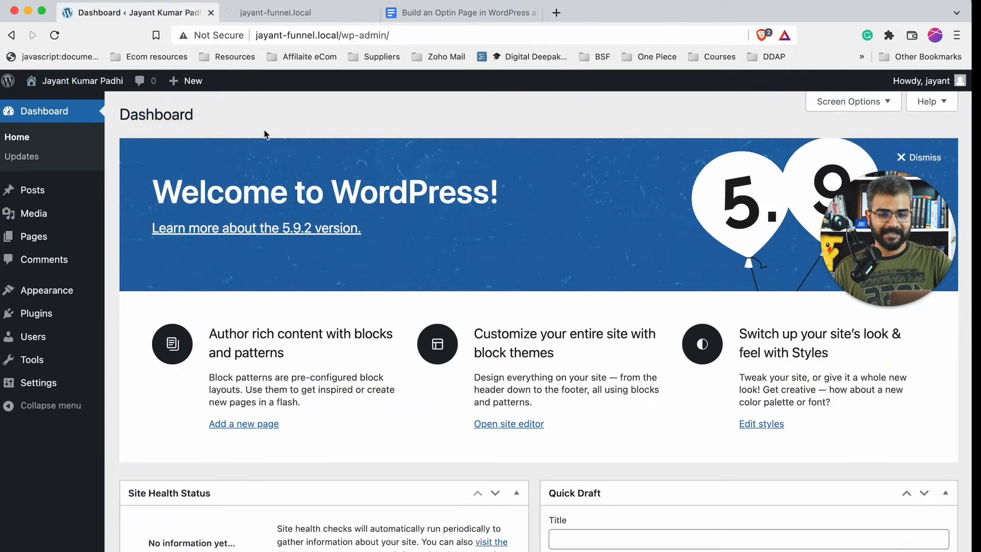
click(318, 18)
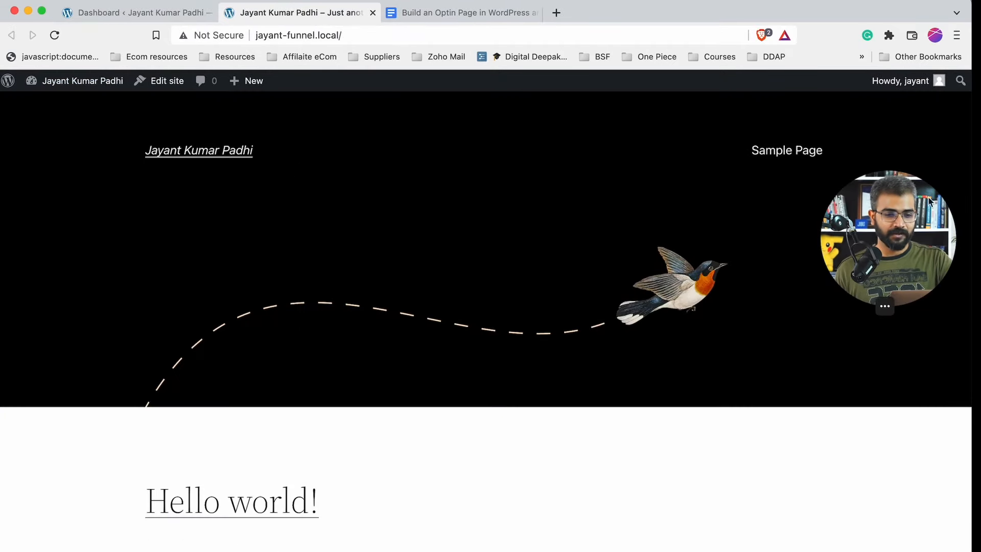
drag(893, 238, 899, 506)
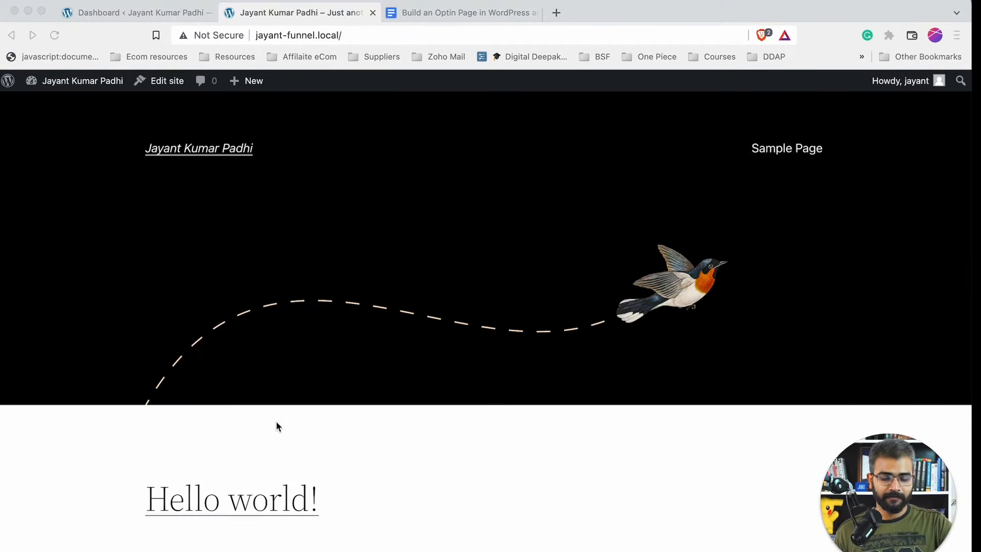
scroll(276, 421, down, 6)
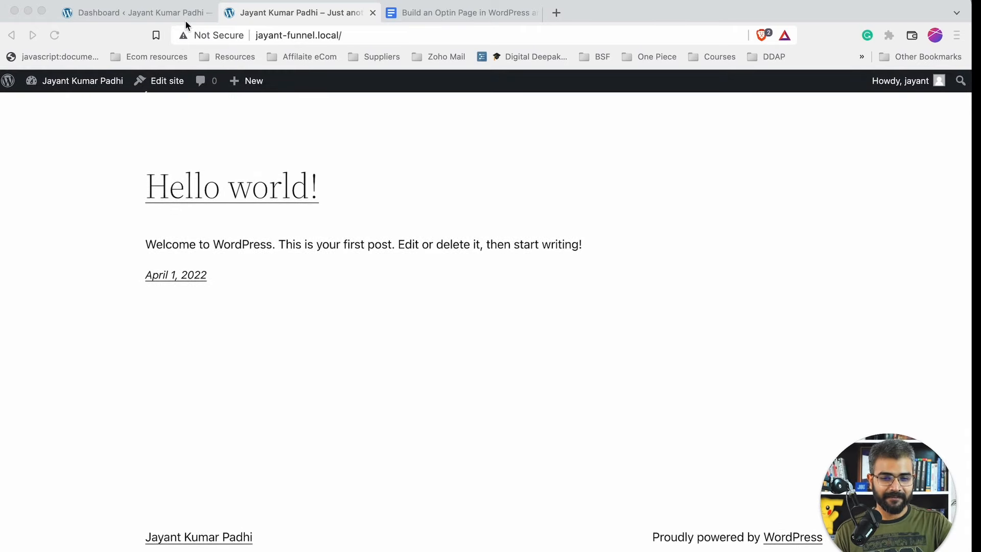
click(371, 13)
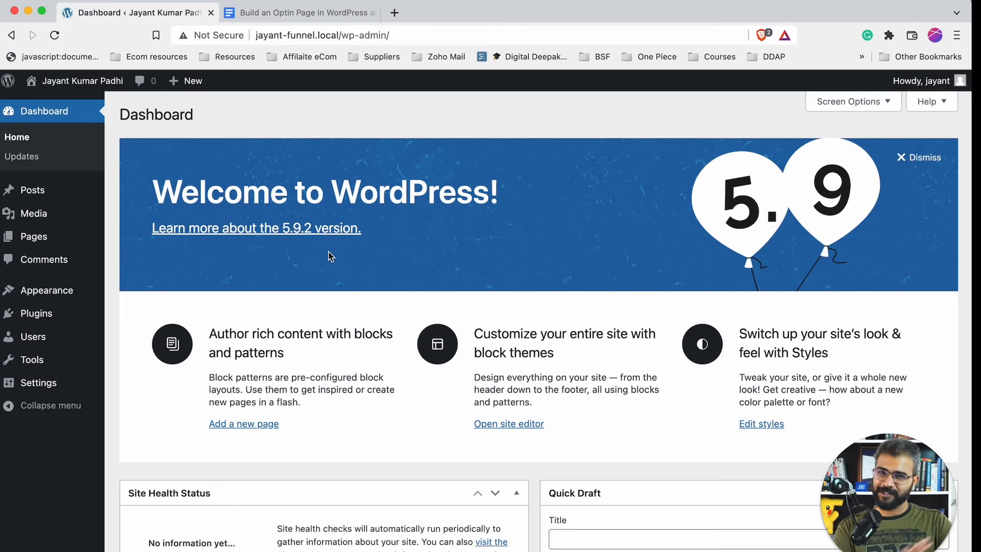
- Hide Site Health, At a Glance, Activity, Quick Draft, Events and News, and Welcome via Screen Options
click(835, 113)
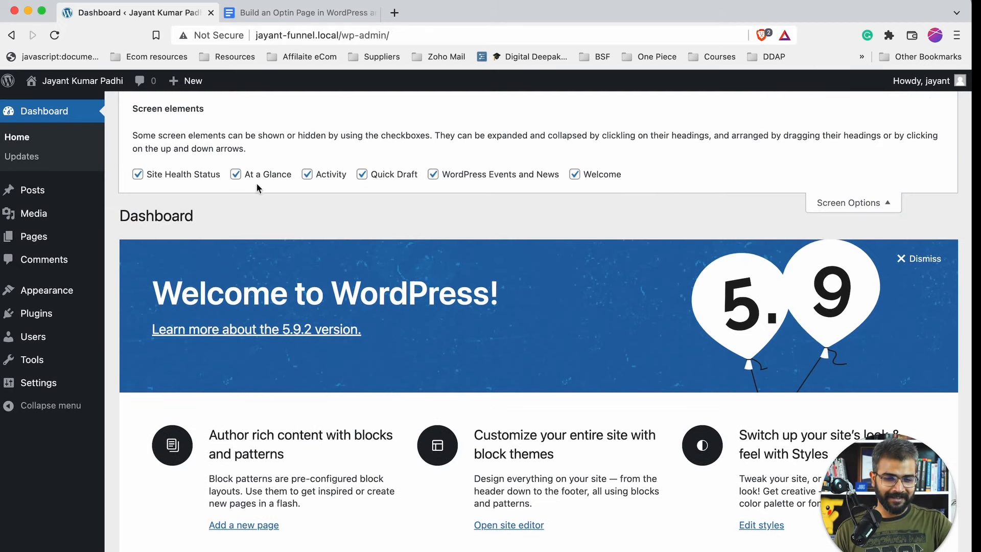
click(176, 175)
click(251, 176)
click(316, 176)
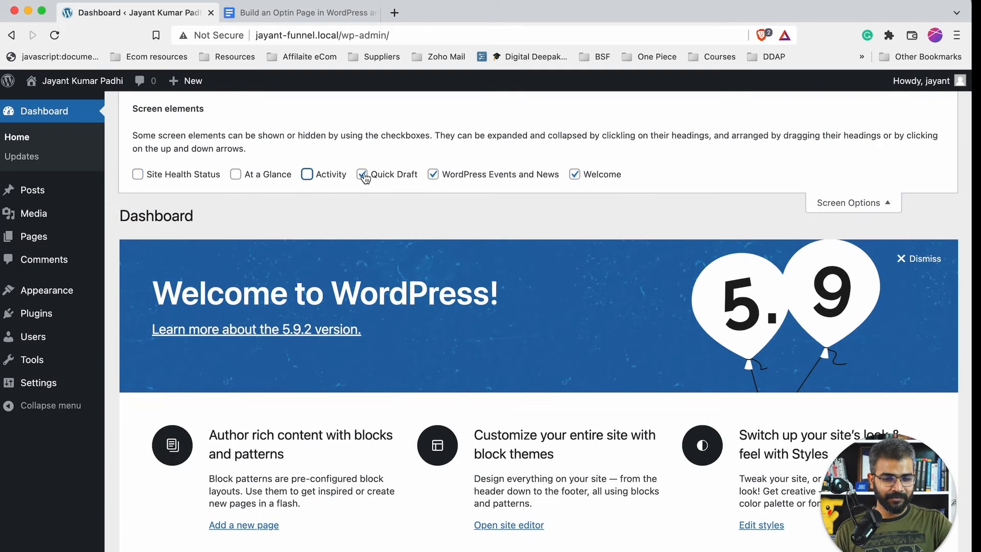
click(365, 176)
click(467, 176)
click(575, 175)
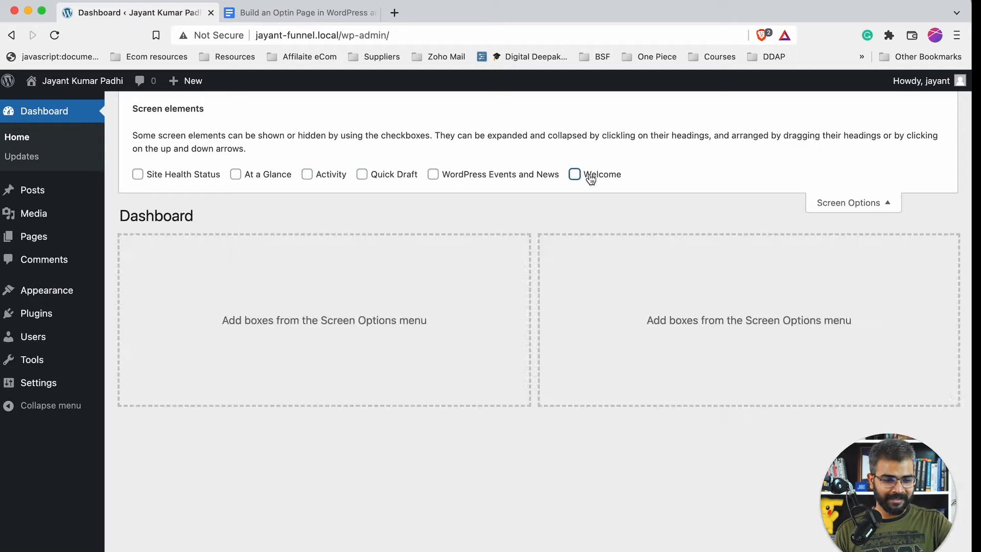
click(831, 203)
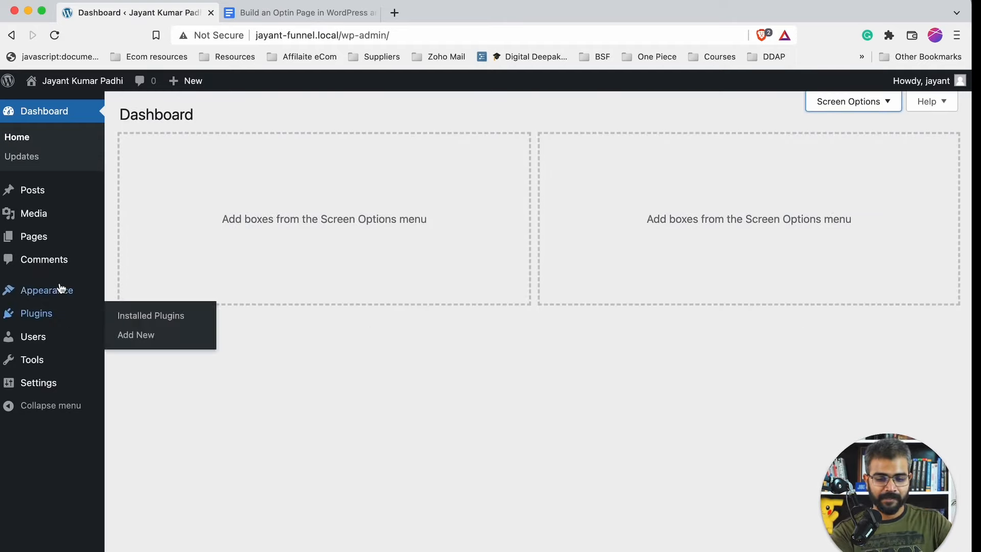
- Go to Add New Plugins and search the plugin directory for 'Woofunnels'
mouse_move(112, 313)
click(149, 335)
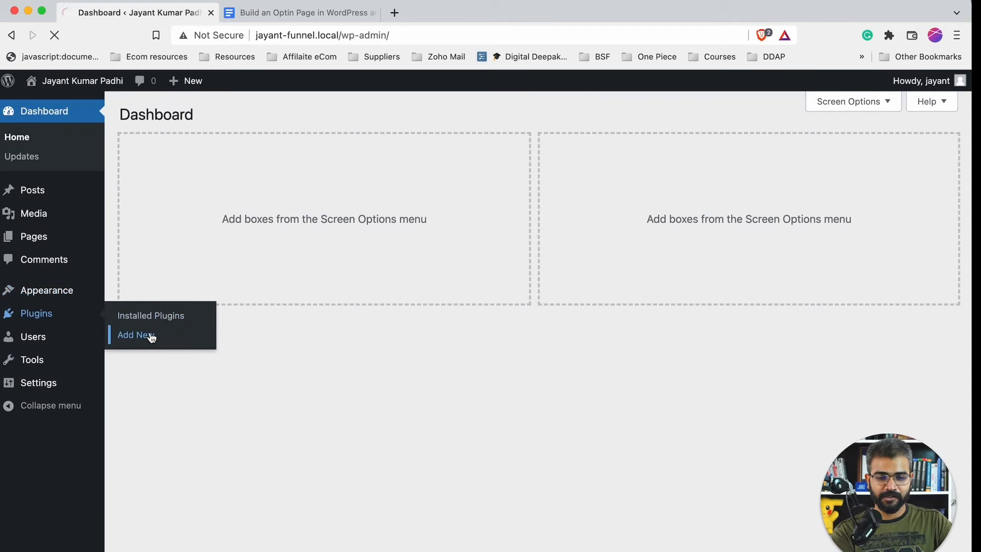
click(359, 16)
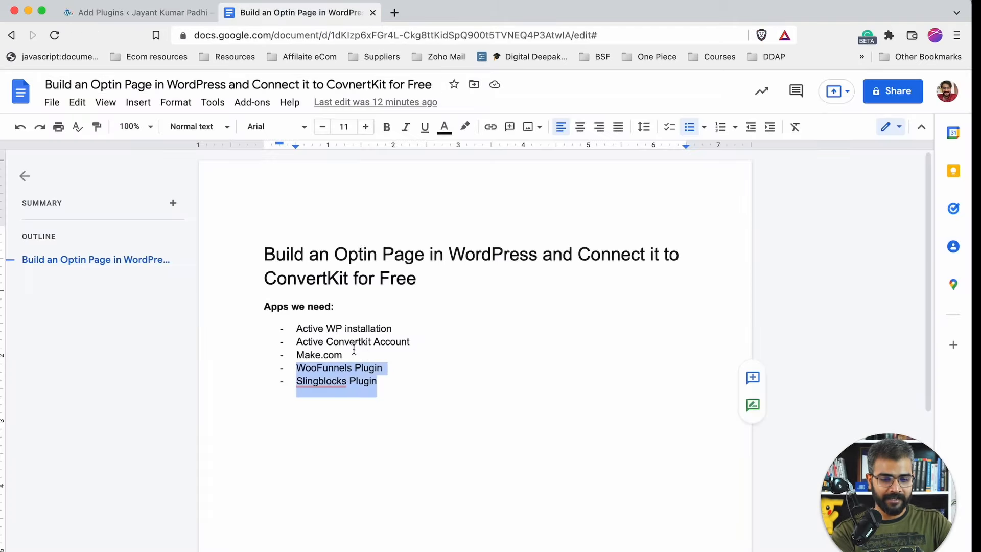
click(159, 13)
click(820, 154)
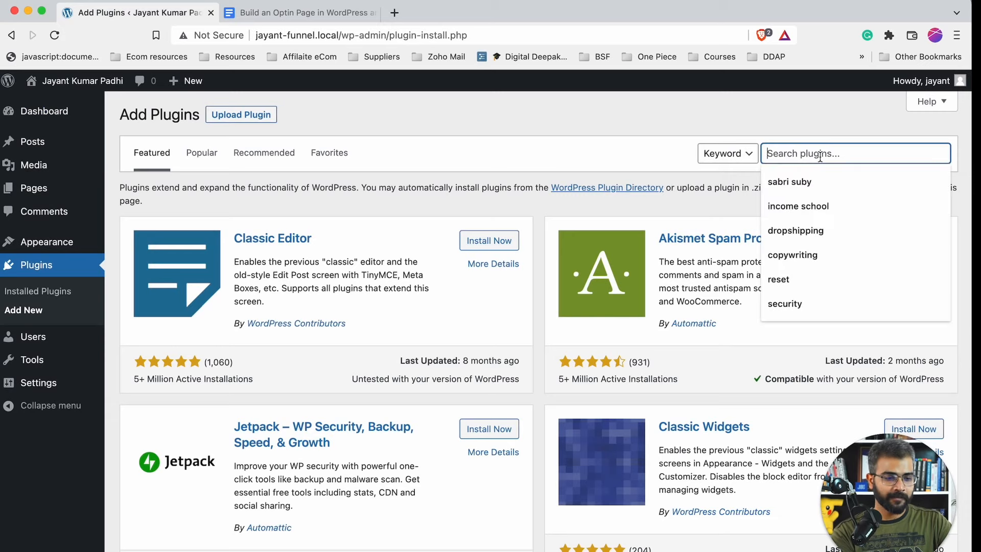
text(Woofunnels)
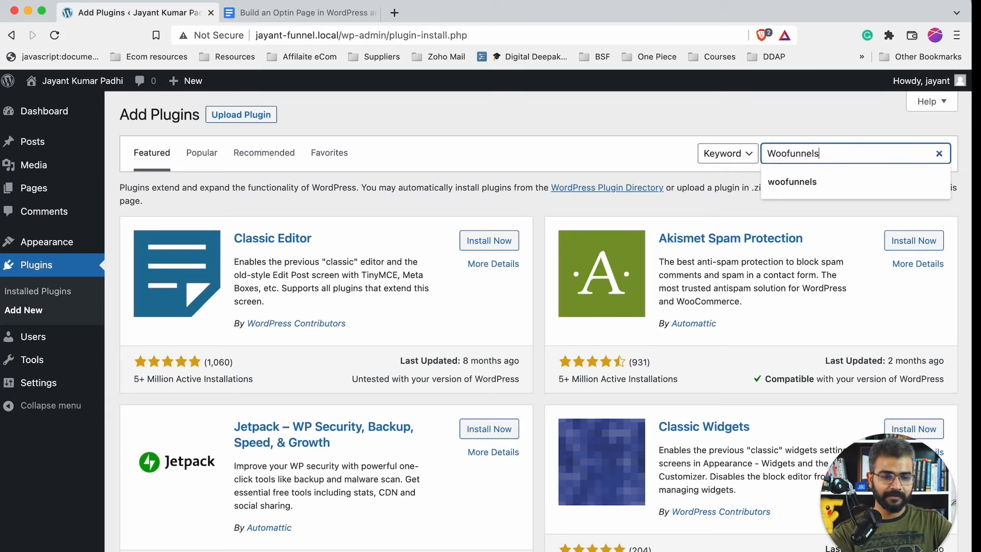
key(Return)
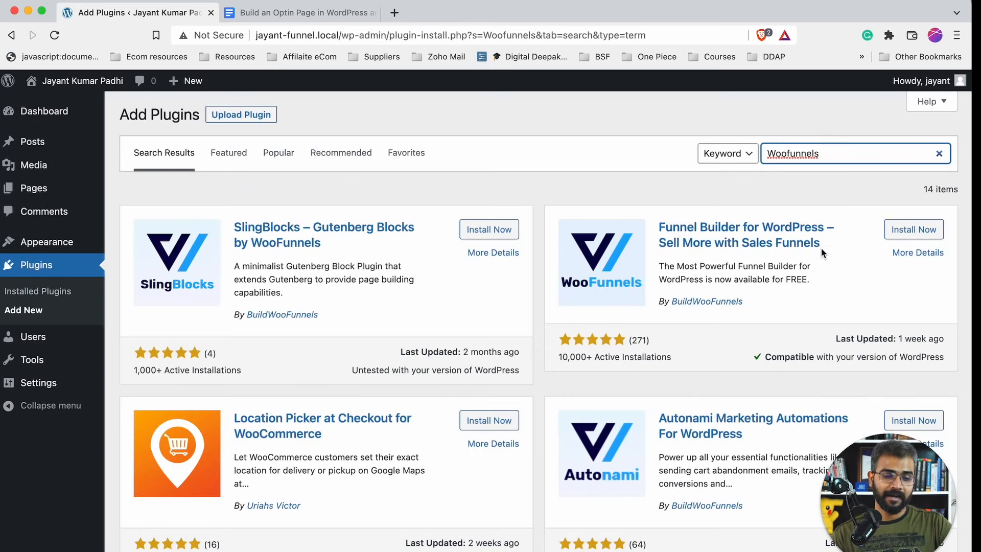
- Install Funnel Builder for WordPress and SlingBlocks, then recheck the doc's app list
scroll(820, 247, down, 1)
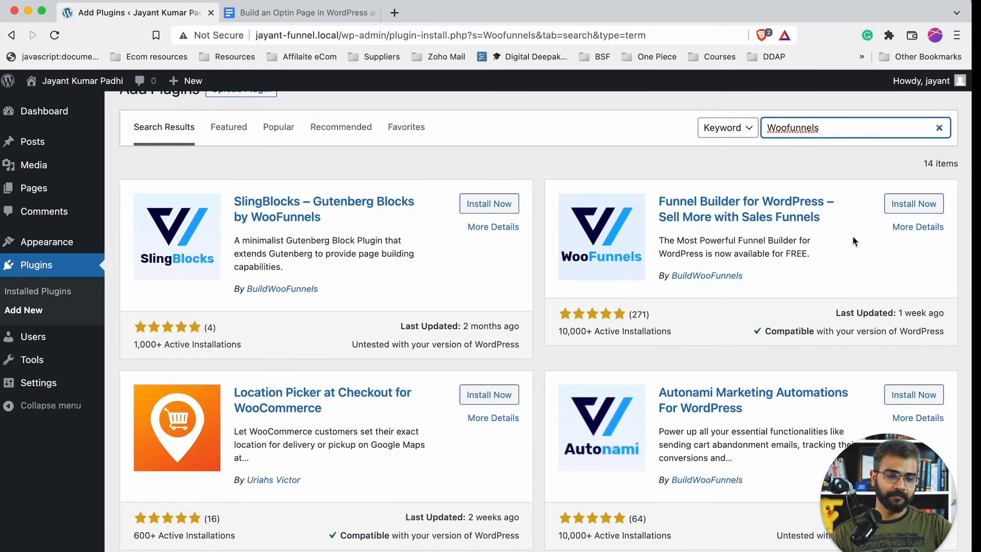
click(914, 203)
click(468, 214)
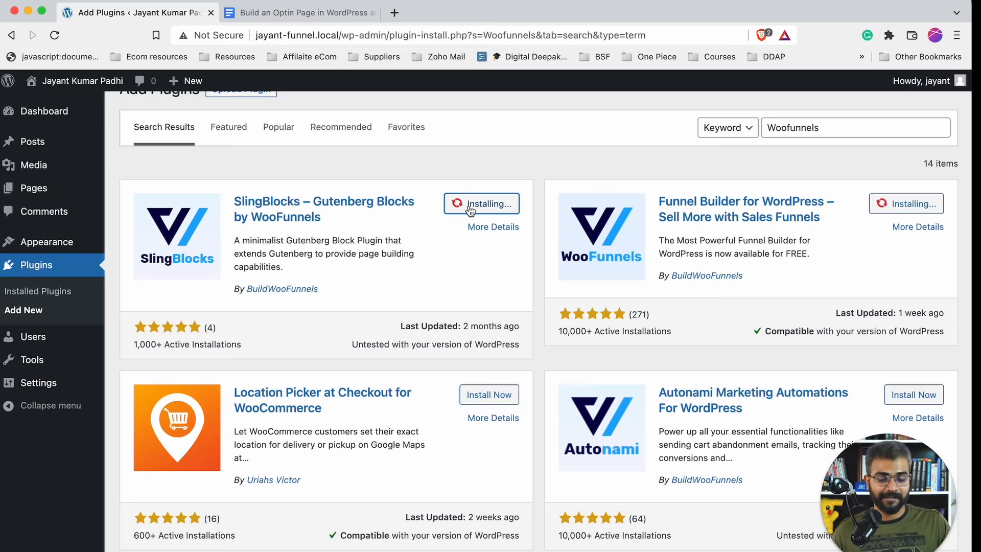
click(335, 17)
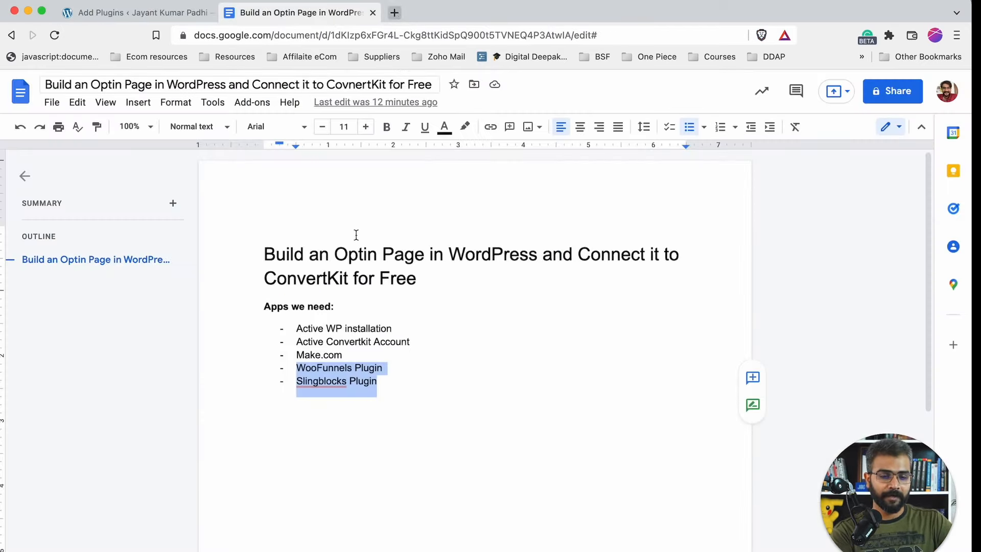
click(169, 16)
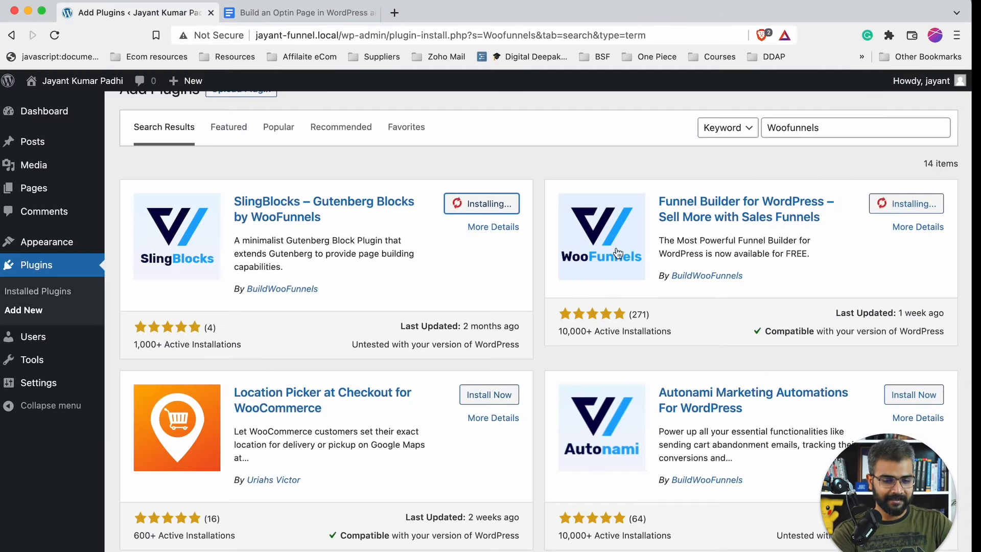
- Sign up for a free Make account at make.com via Facebook, accepting Terms and news emails
click(399, 15)
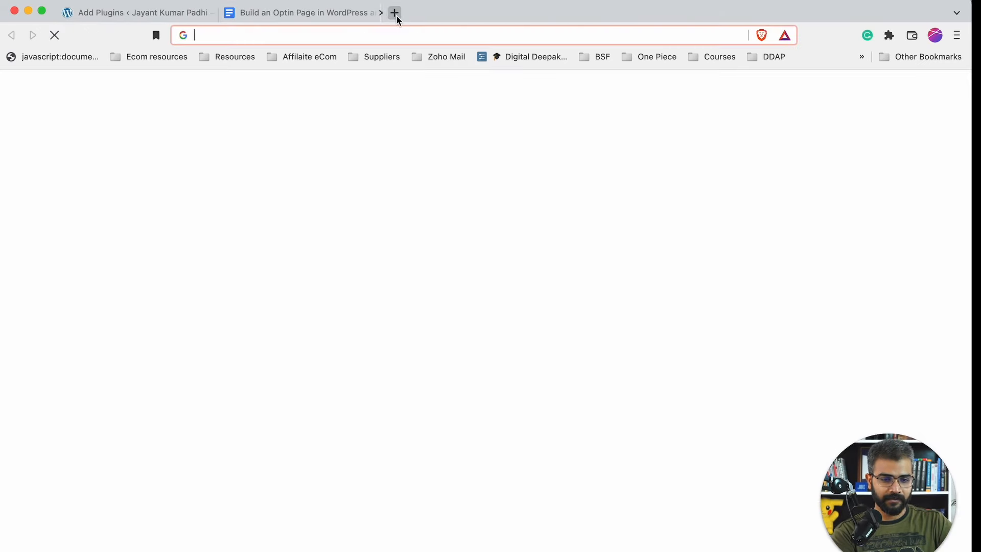
text(make.com)
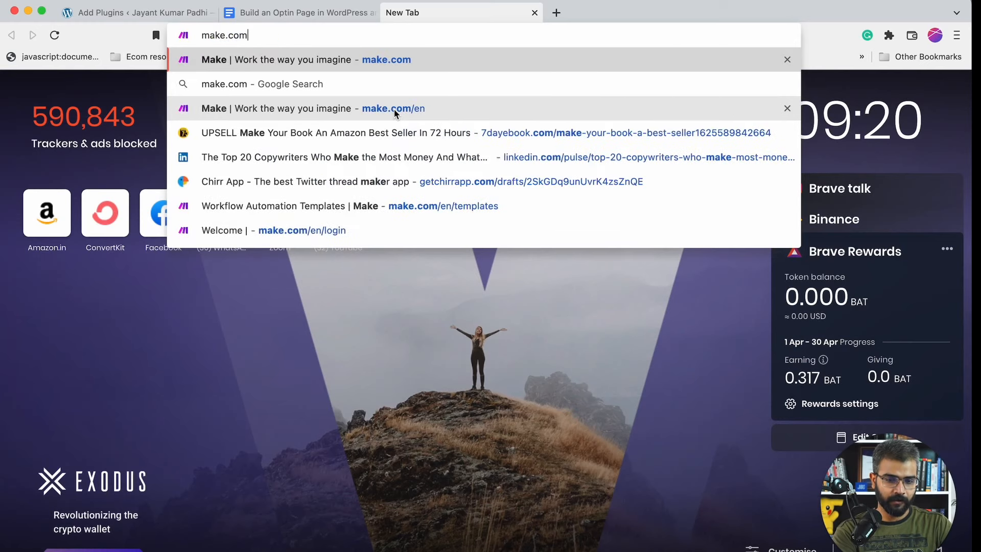
key(Return)
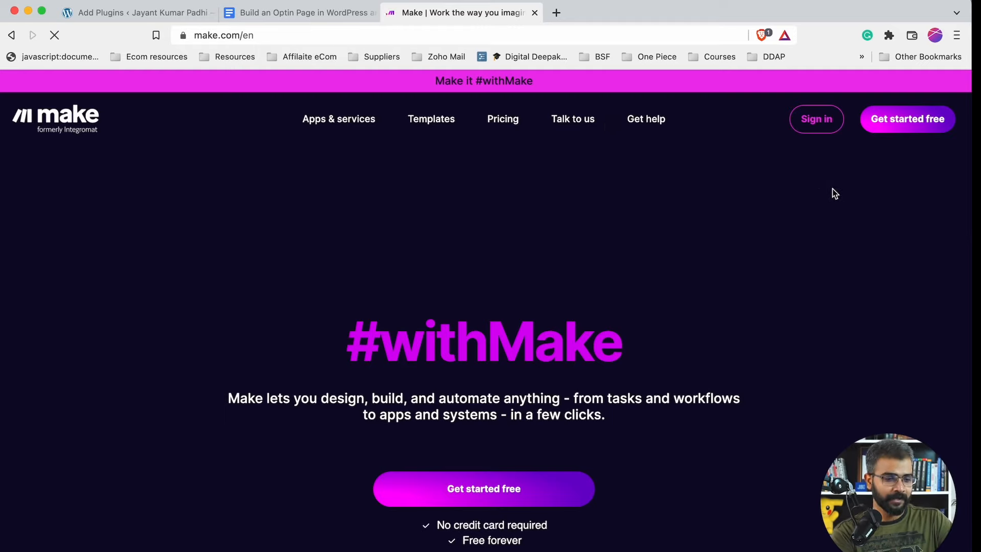
click(910, 125)
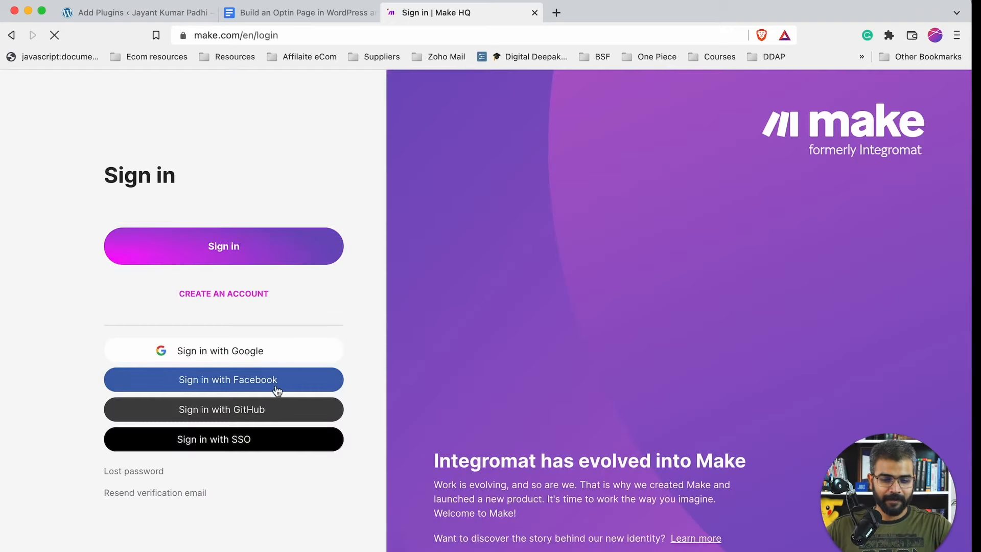
click(276, 389)
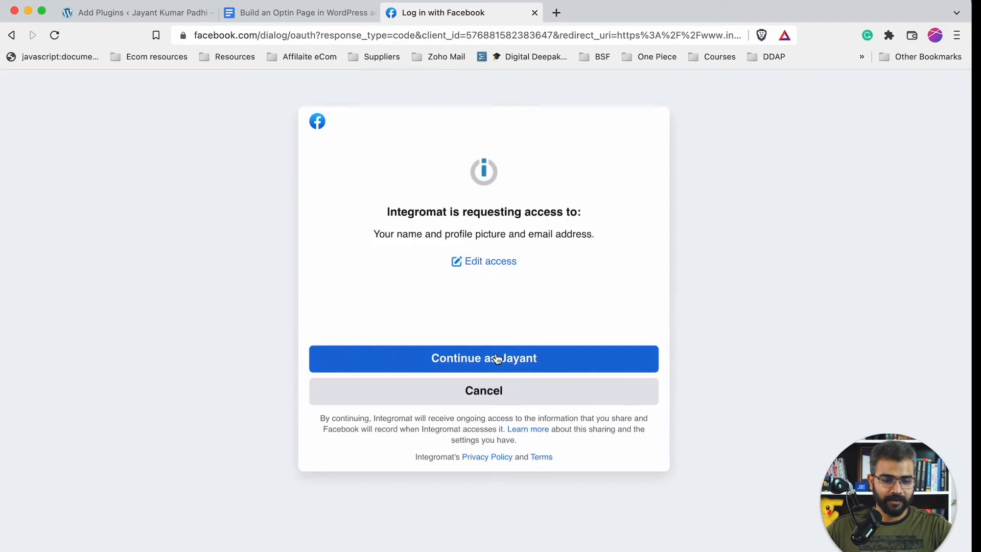
click(497, 358)
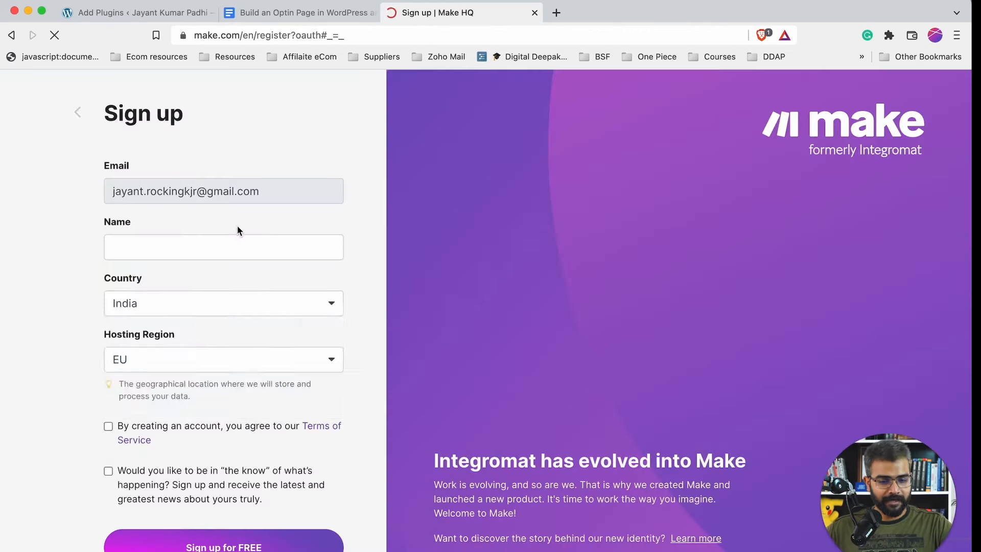
click(230, 236)
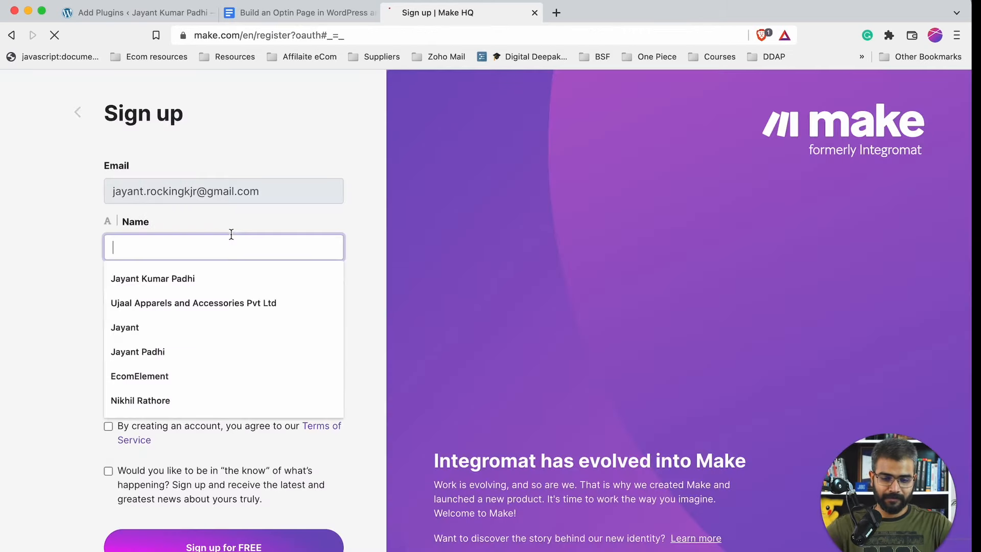
click(212, 279)
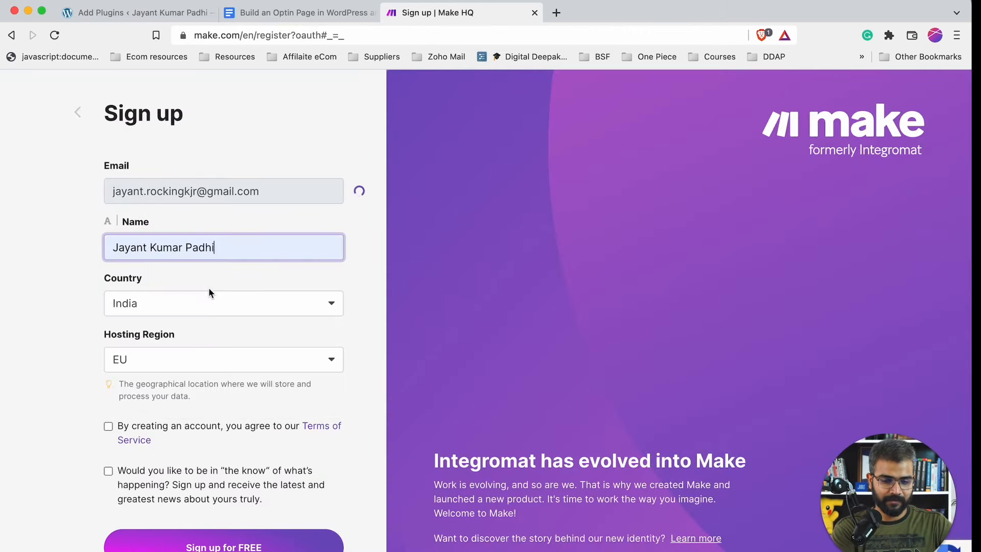
click(109, 428)
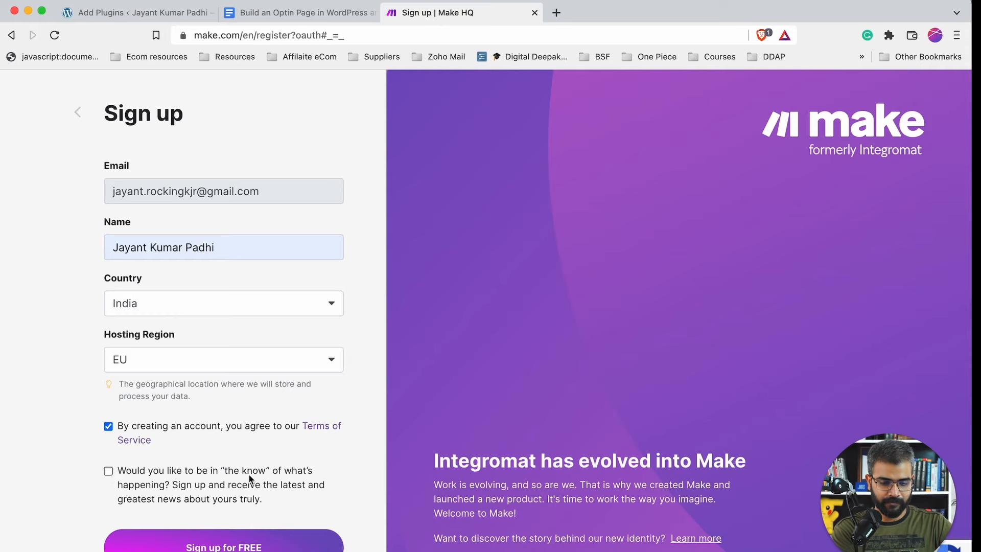
click(269, 477)
click(251, 534)
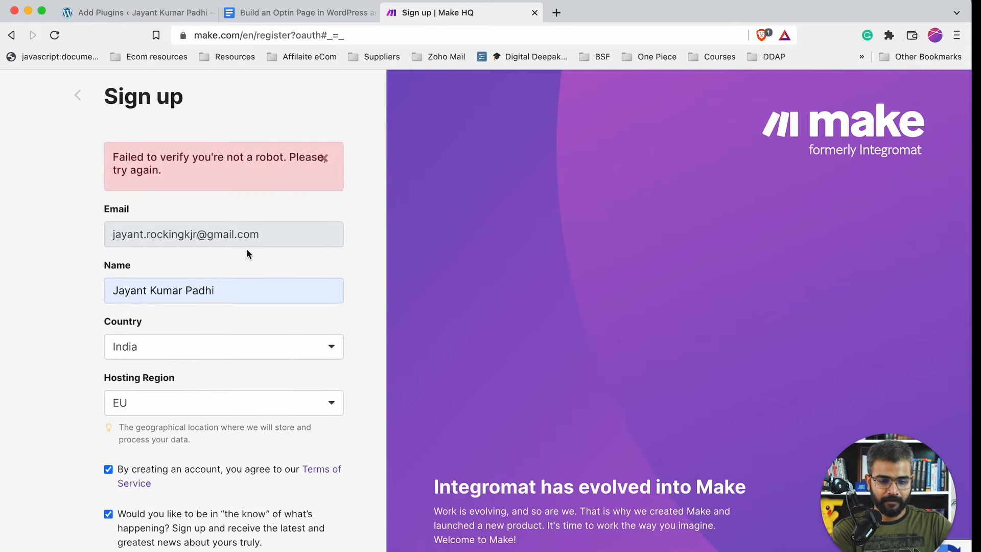
- Resubmit the Make sign-up form after the robot-check error
scroll(247, 249, down, 1)
scroll(234, 308, up, 1)
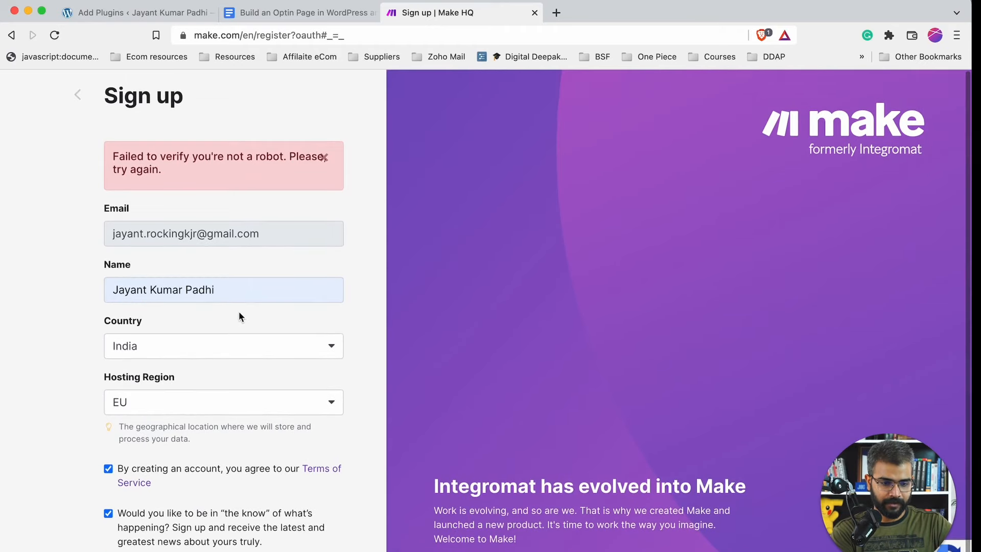
scroll(239, 318, down, 1)
click(230, 549)
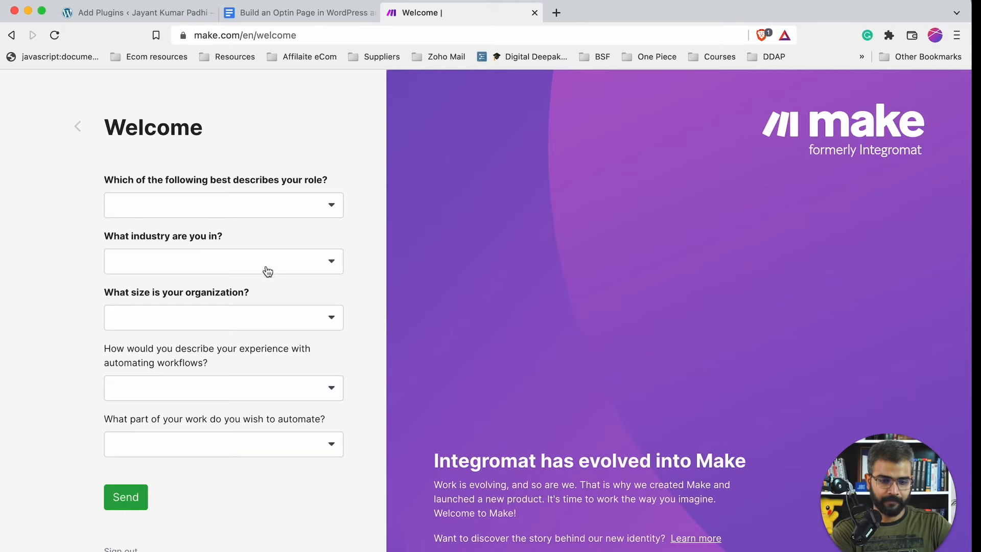
- Answer Make's welcome questions: Founder / Executive, E-commerce, Just myself
click(138, 496)
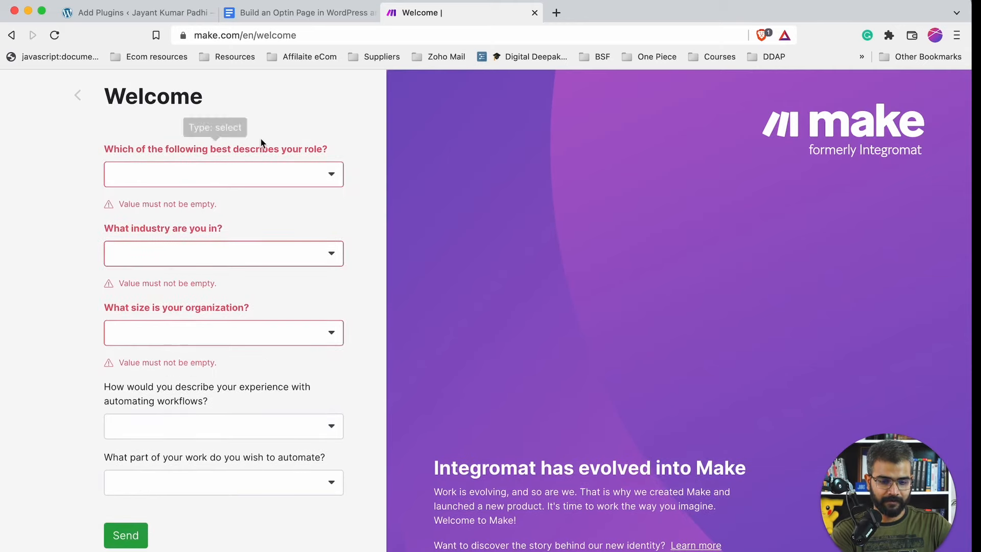
click(254, 169)
click(256, 183)
click(242, 236)
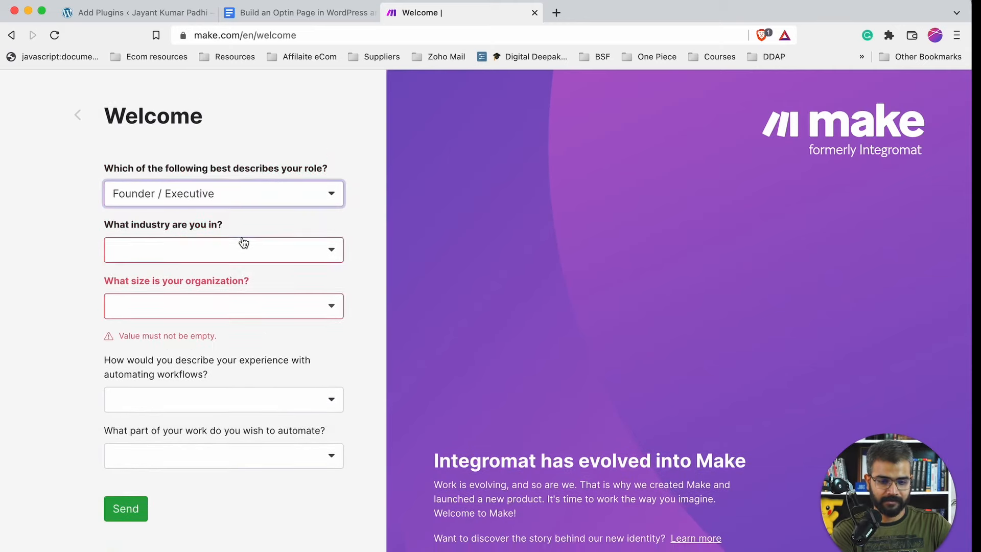
click(242, 244)
click(233, 297)
click(219, 319)
click(204, 363)
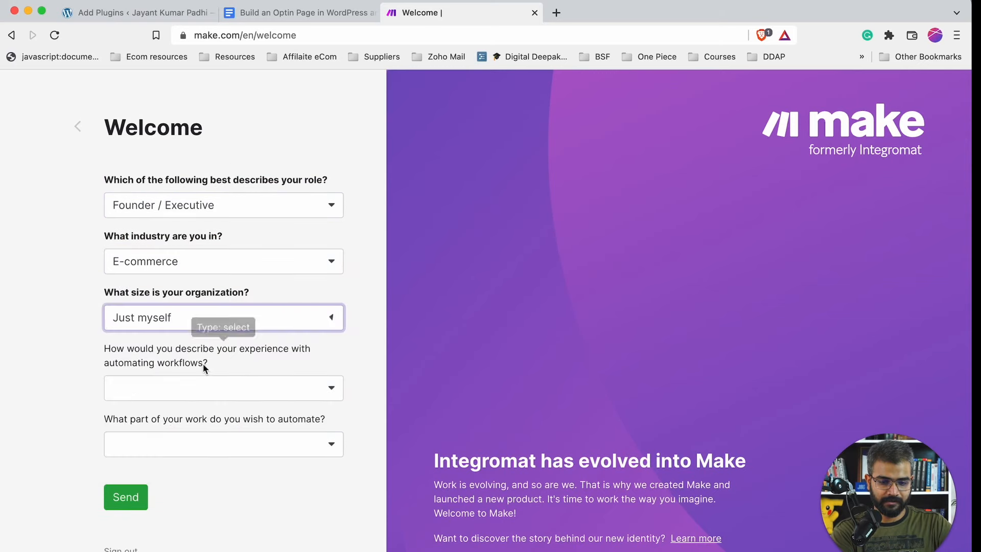
click(143, 496)
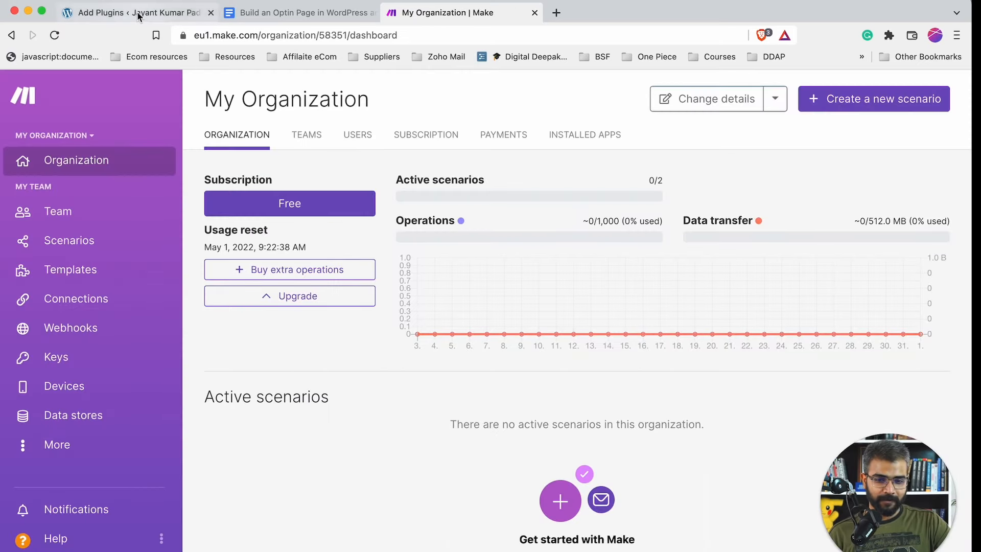
click(138, 14)
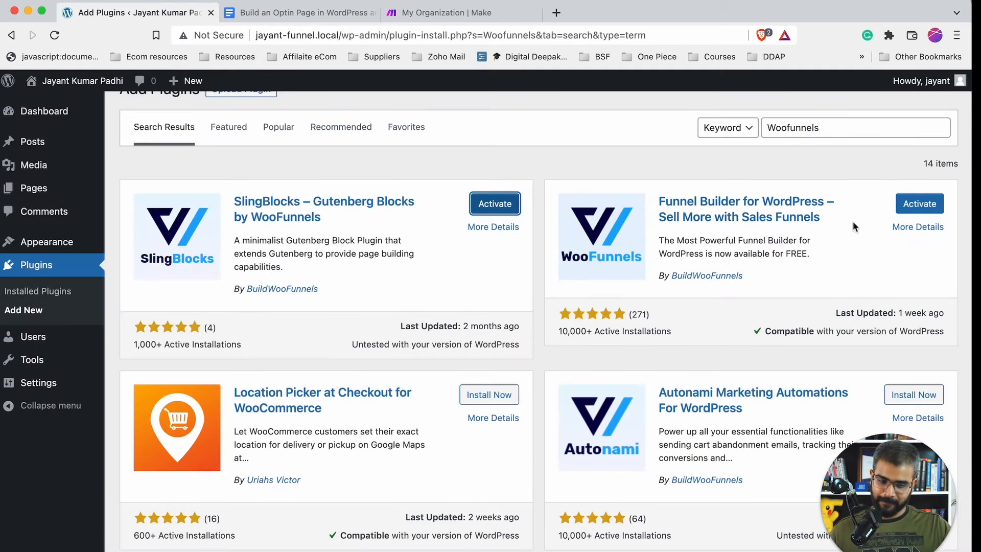
- Bulk-activate the SlingBlocks and WooFunnels Funnel Builder plugins from Installed Plugins
click(64, 292)
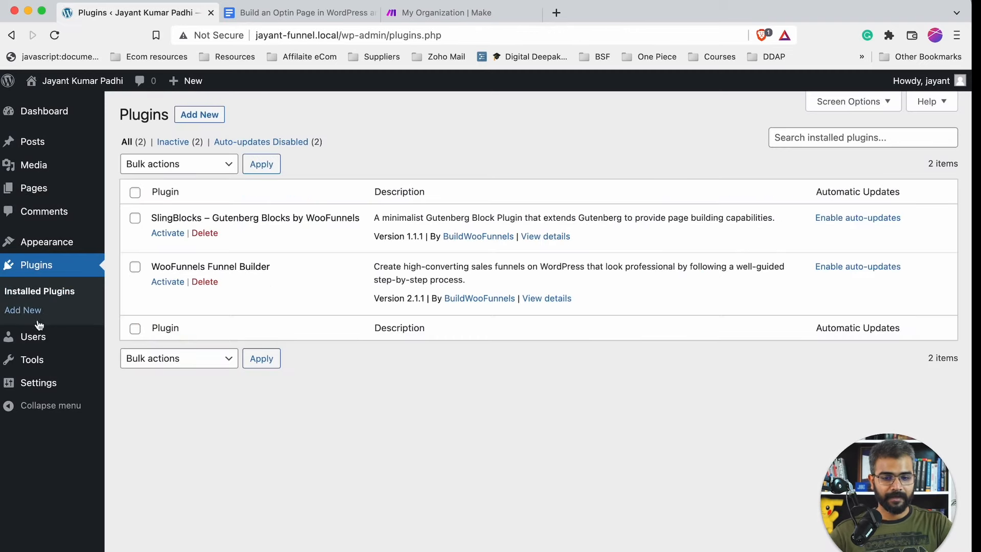
click(135, 192)
click(176, 164)
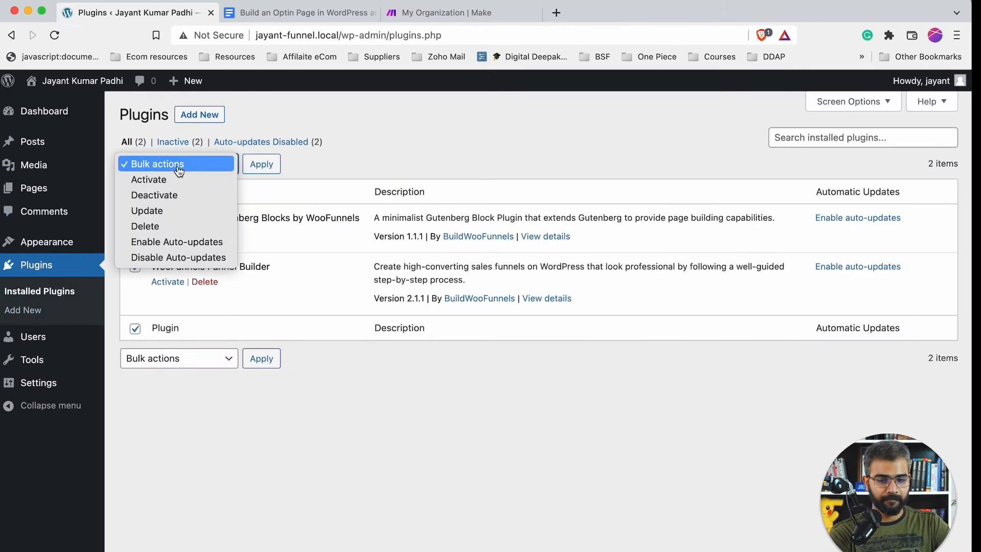
click(255, 167)
click(272, 163)
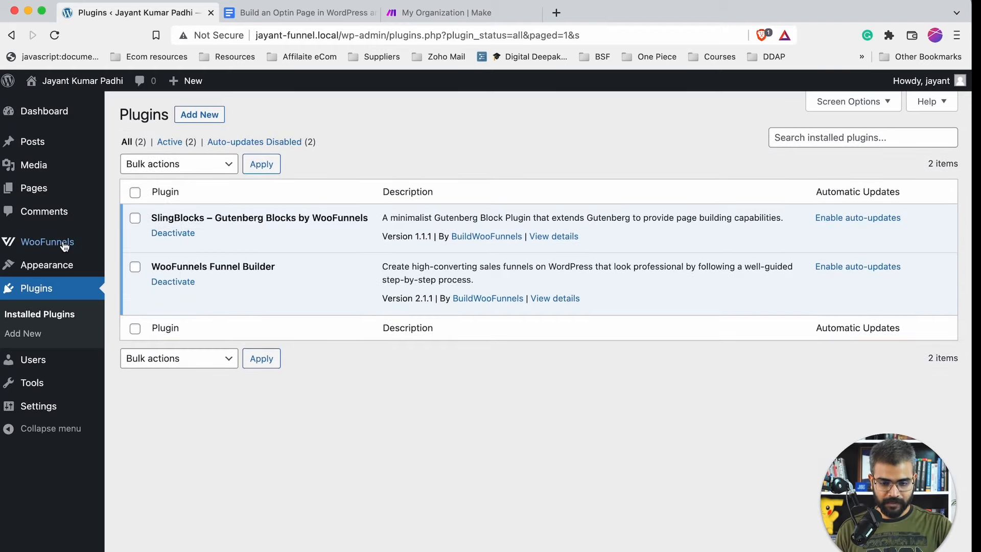
mouse_move(63, 244)
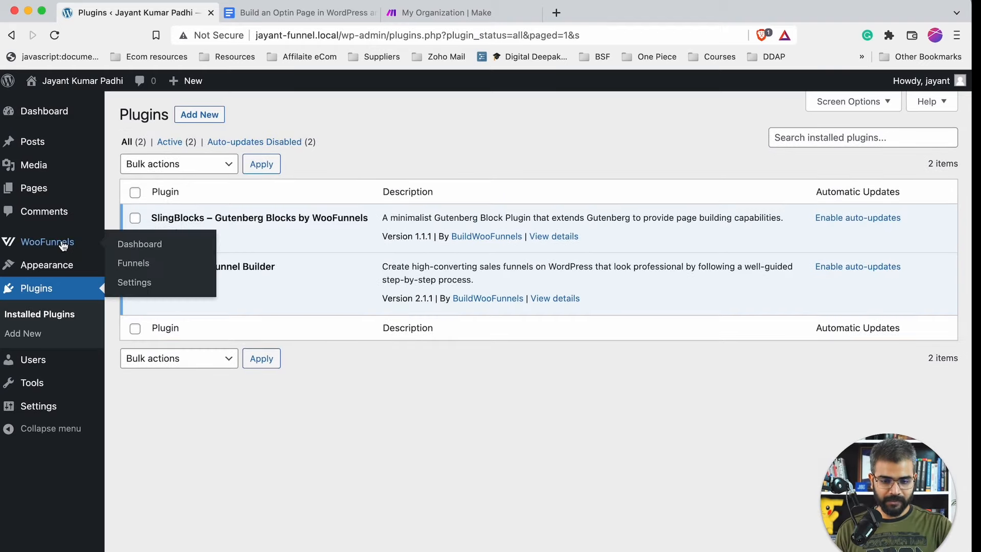
- Open the WooFunnels dashboard and look it over
click(133, 245)
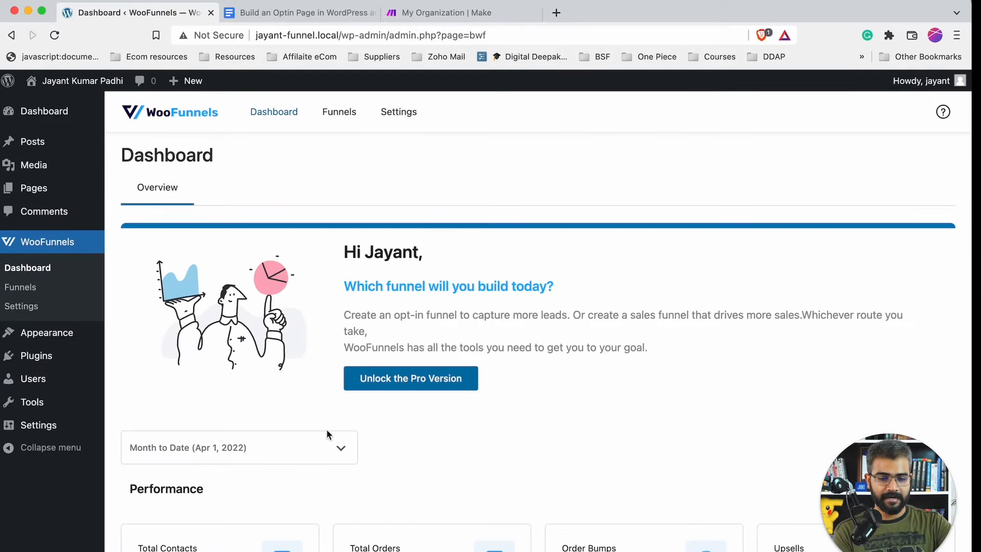
scroll(326, 434, down, 5)
scroll(308, 397, up, 5)
scroll(420, 360, down, 15)
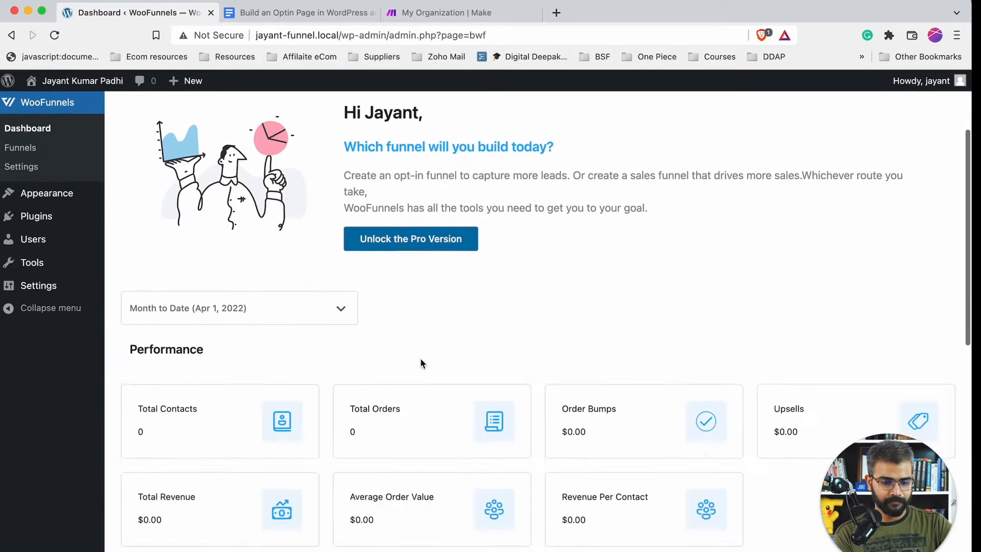
scroll(420, 363, up, 15)
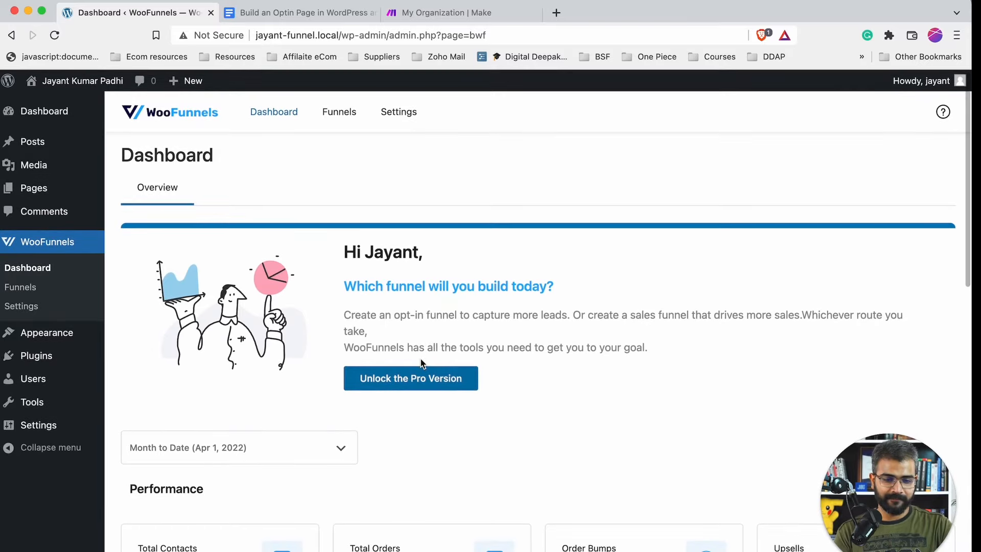
- Add a new funnel titled 'ebook' from the Funnels list
click(18, 286)
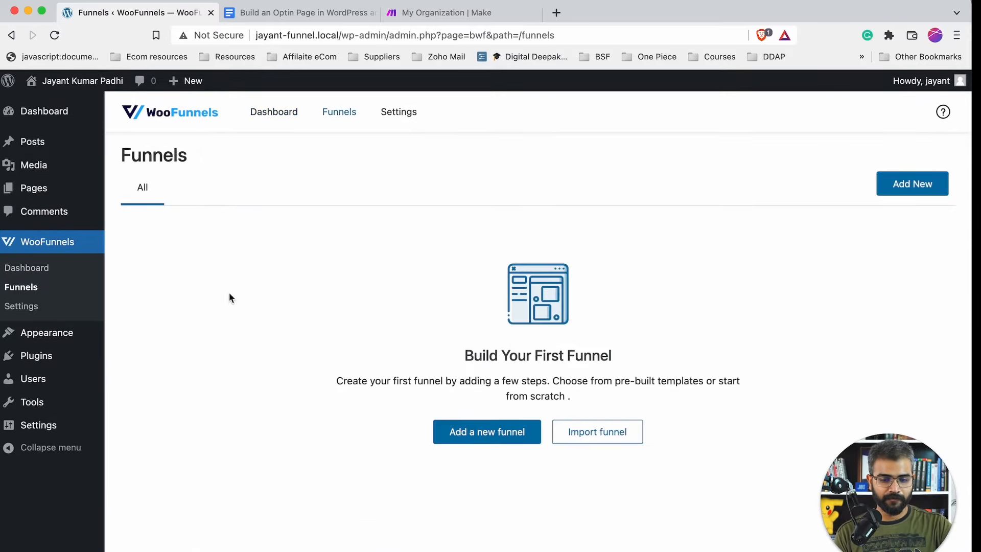
click(491, 432)
click(483, 332)
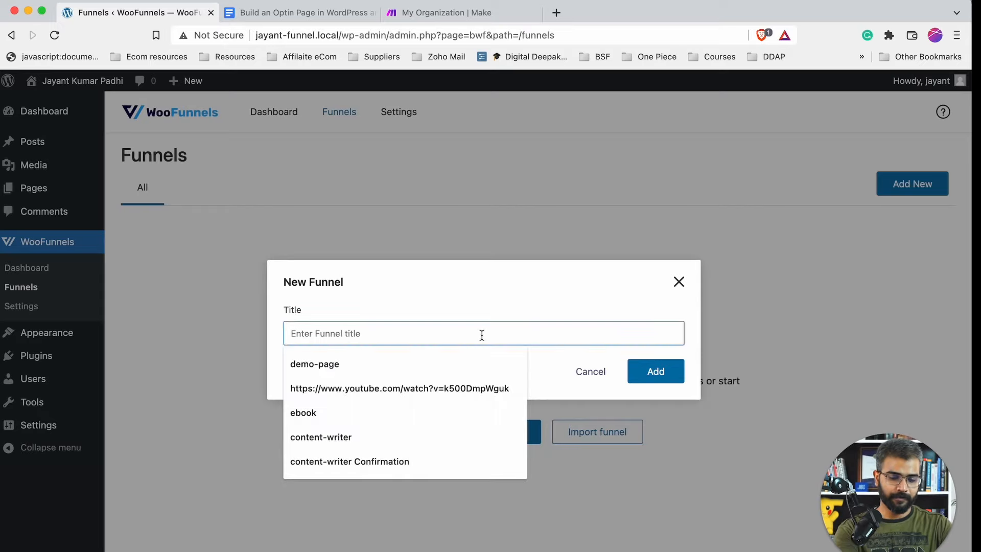
text(eBook)
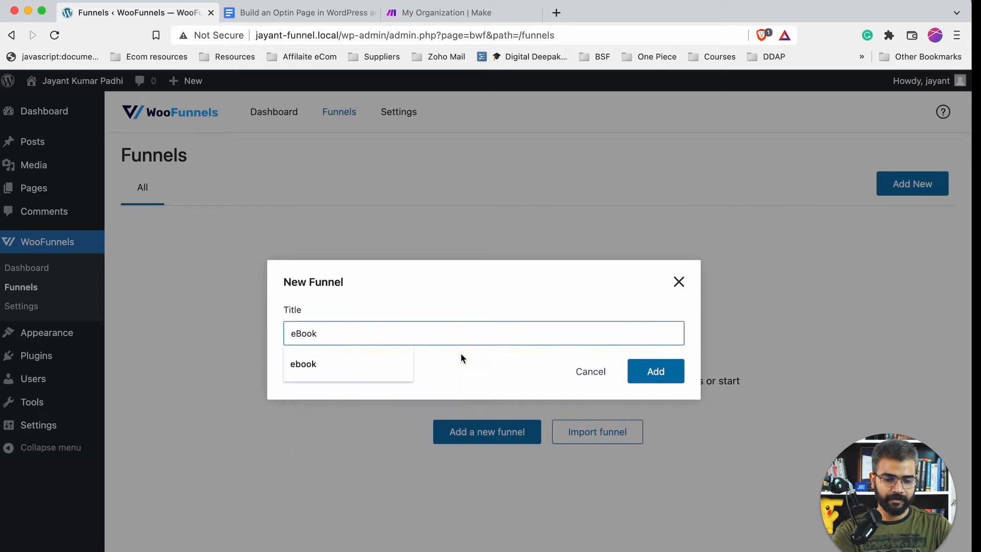
click(380, 361)
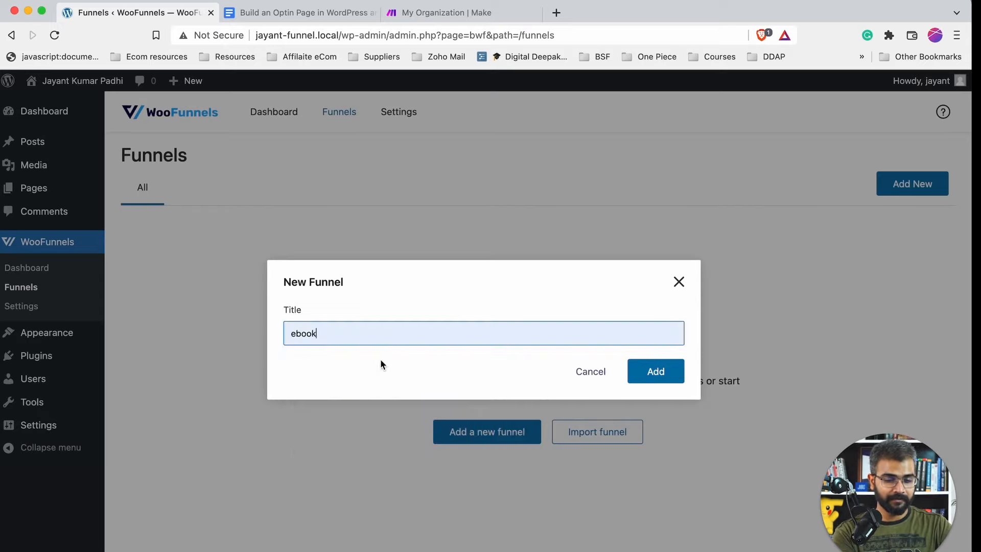
click(659, 375)
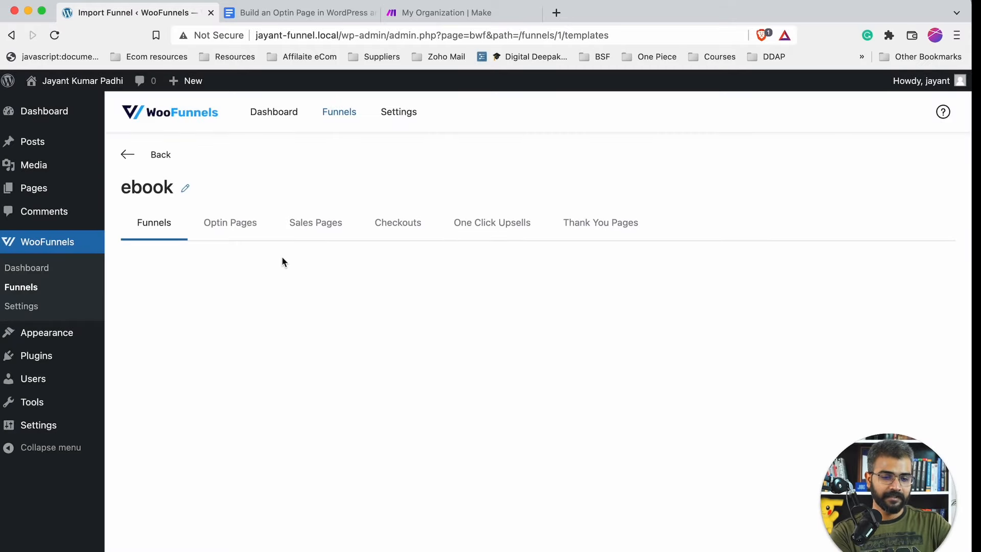
- Show the Optin Pages templates, comparing Popup and Inline and ending on Inline
click(241, 222)
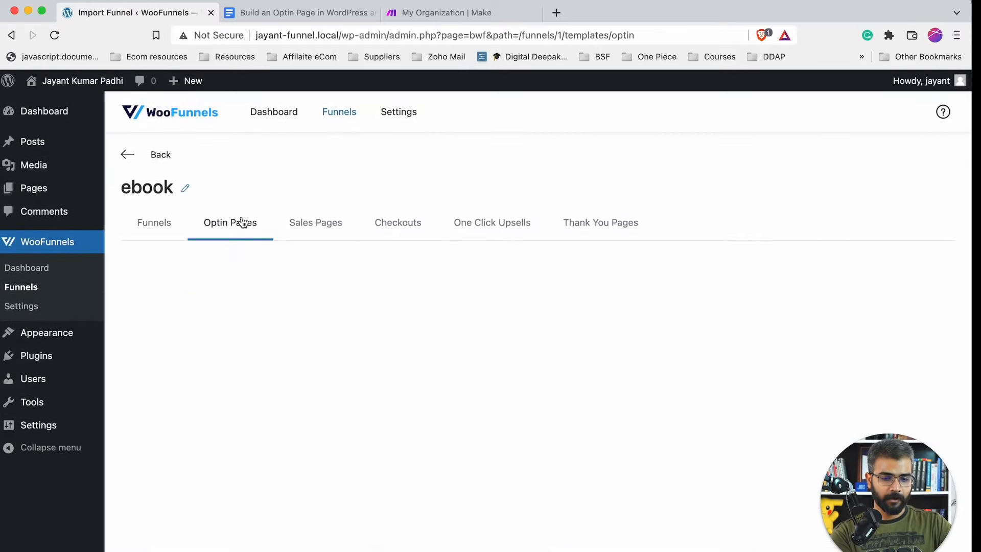
scroll(299, 186, down, 3)
click(209, 213)
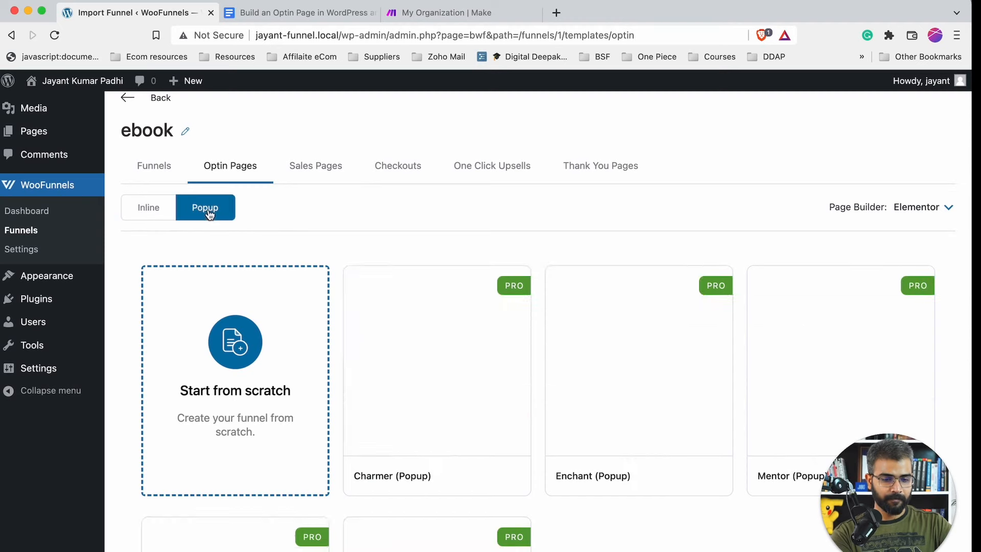
scroll(385, 334, down, 3)
scroll(706, 289, up, 5)
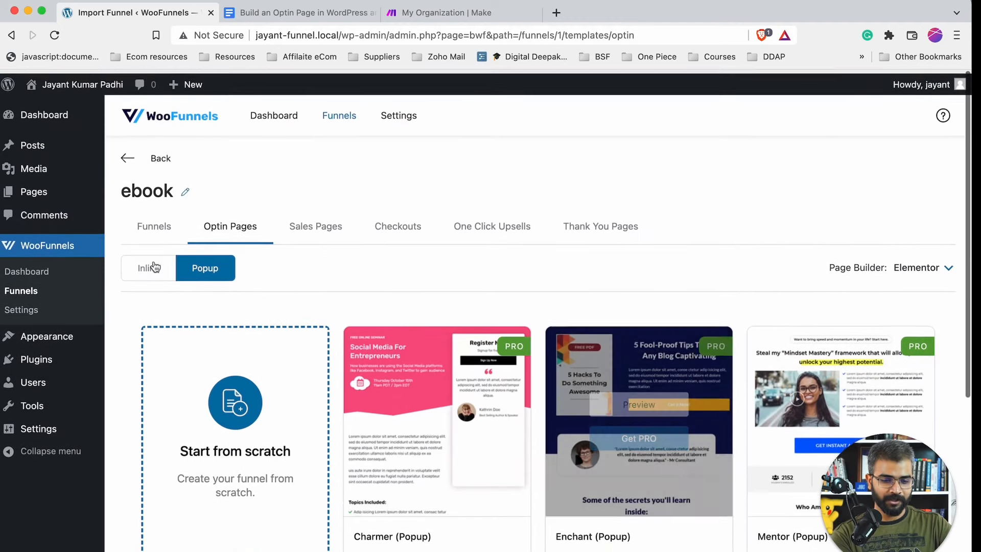
click(154, 267)
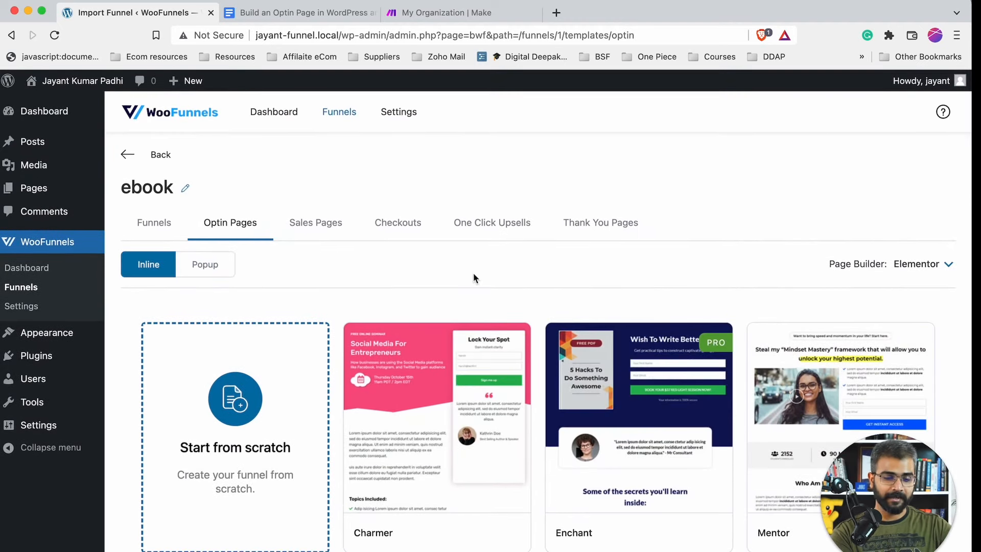
scroll(664, 353, down, 3)
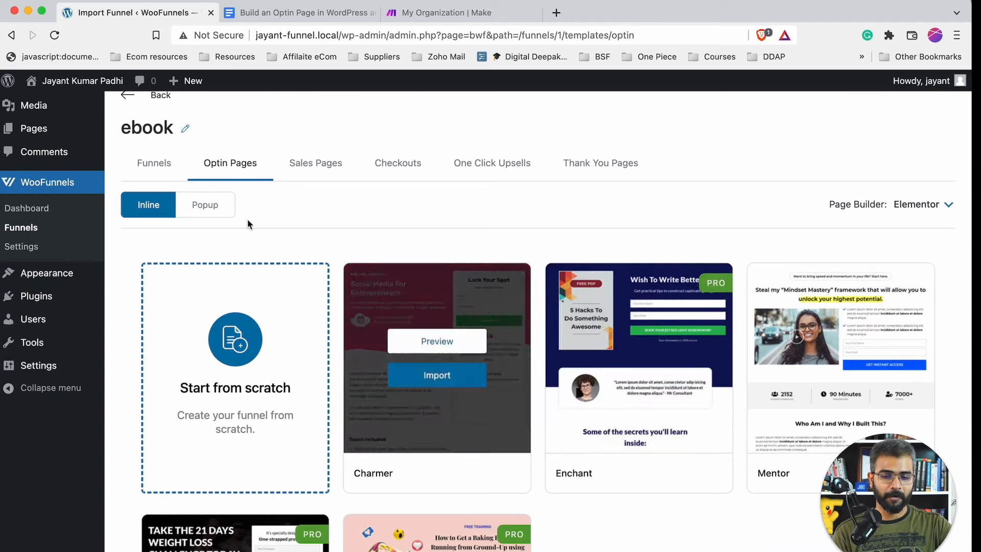
click(207, 206)
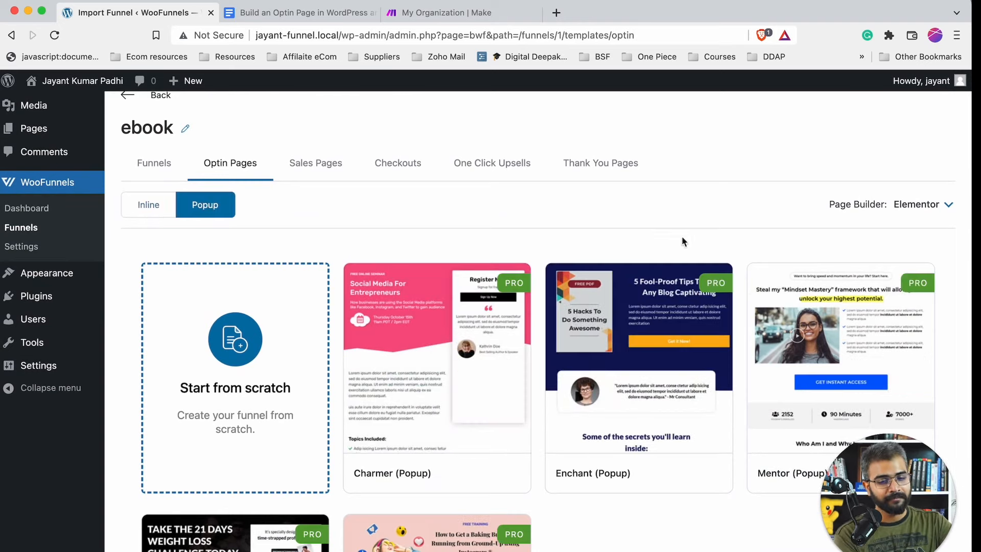
click(157, 213)
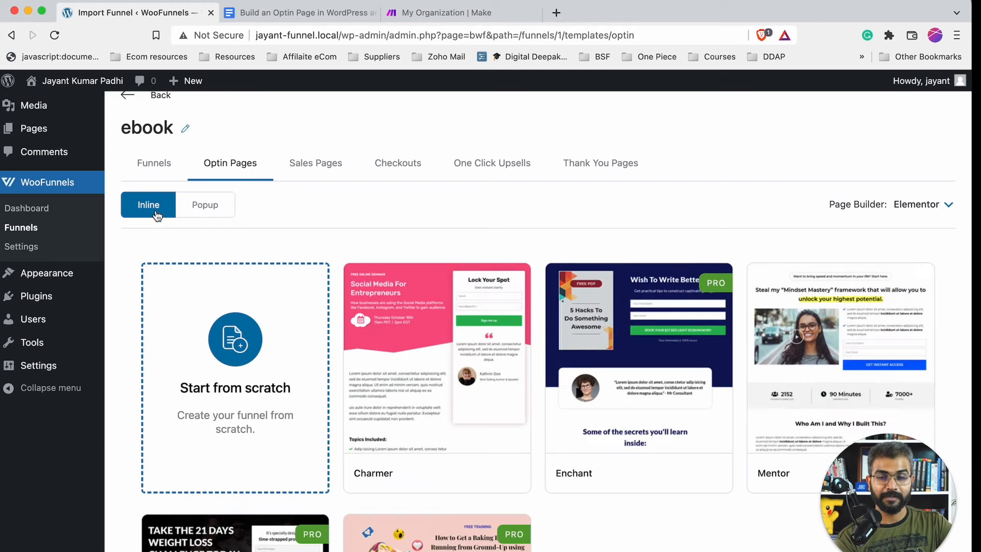
- Change the optin templates' page builder from Elementor to Gutenberg
click(942, 209)
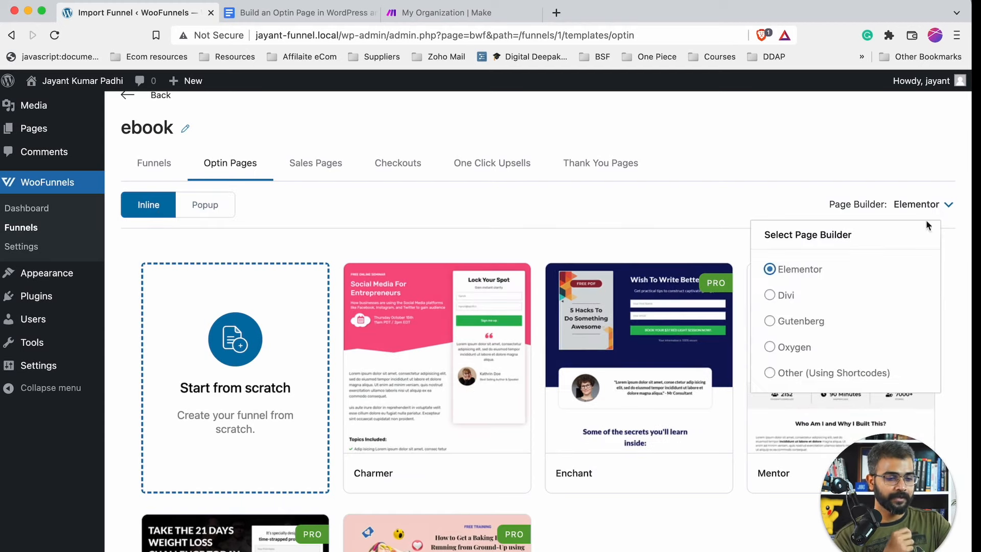
click(804, 322)
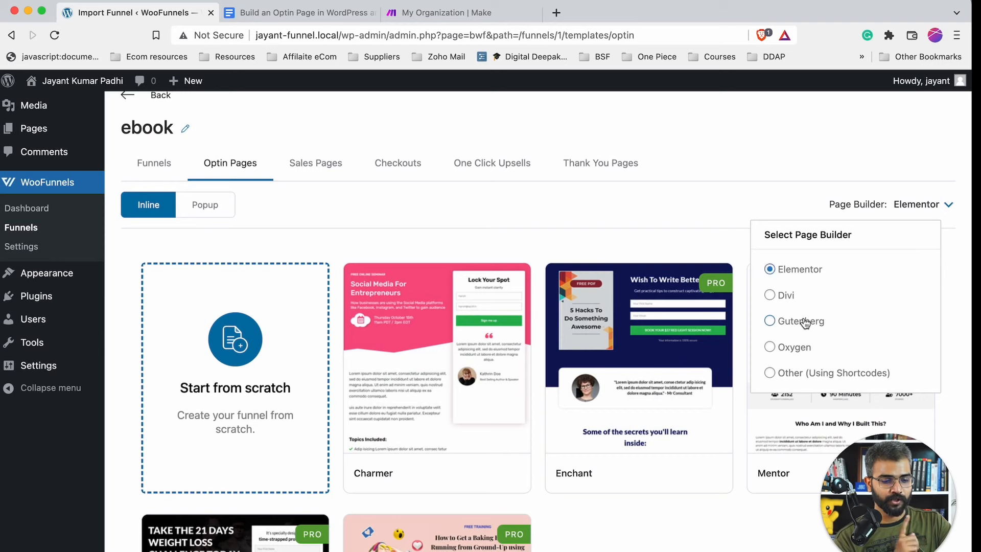
mouse_move(575, 292)
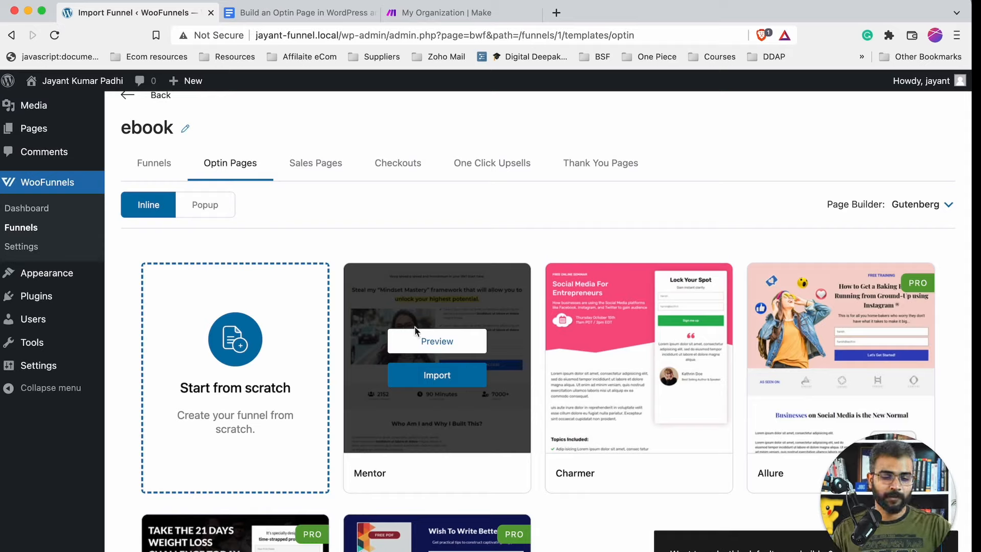
click(452, 343)
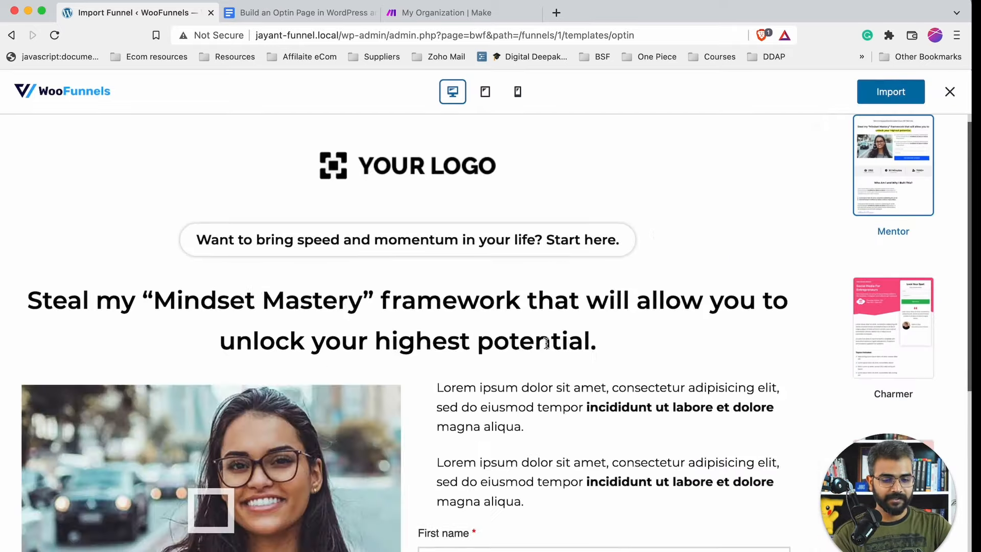
scroll(546, 344, down, 15)
scroll(547, 343, down, 5)
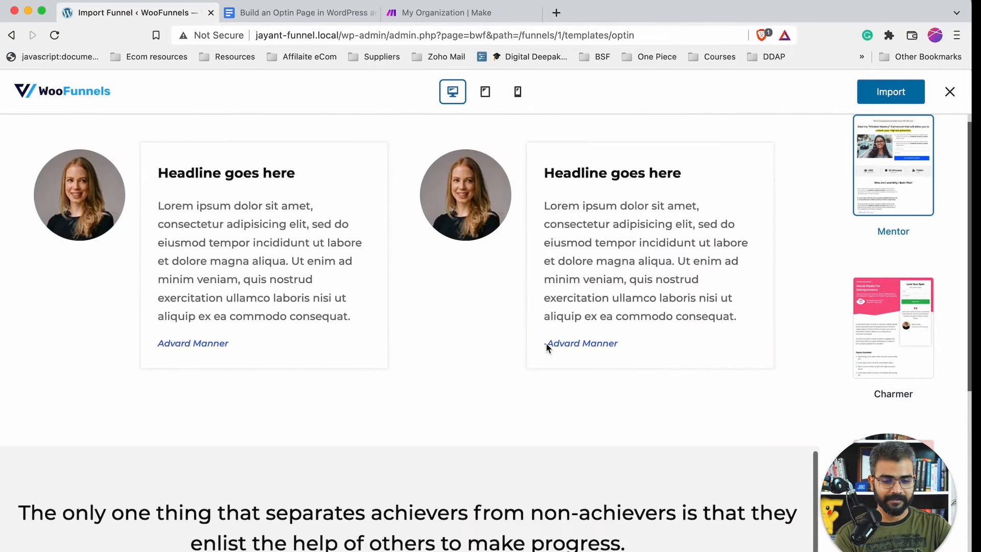
scroll(546, 343, up, 20)
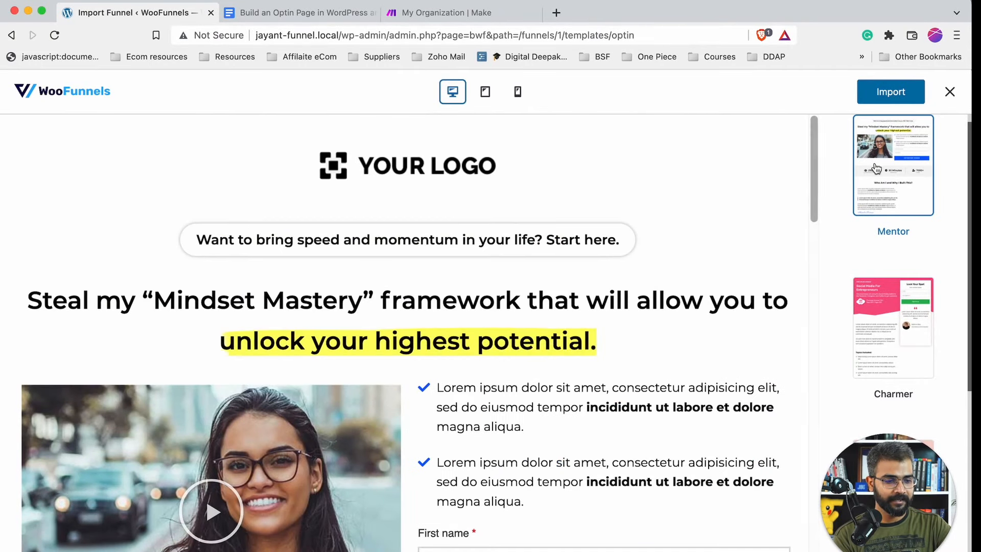
scroll(523, 151, down, 15)
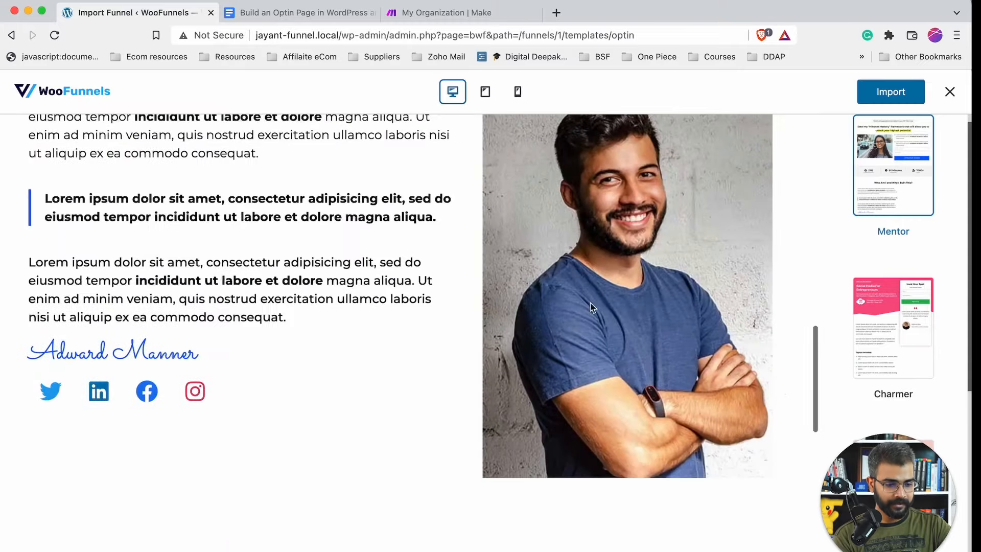
scroll(835, 393, up, 15)
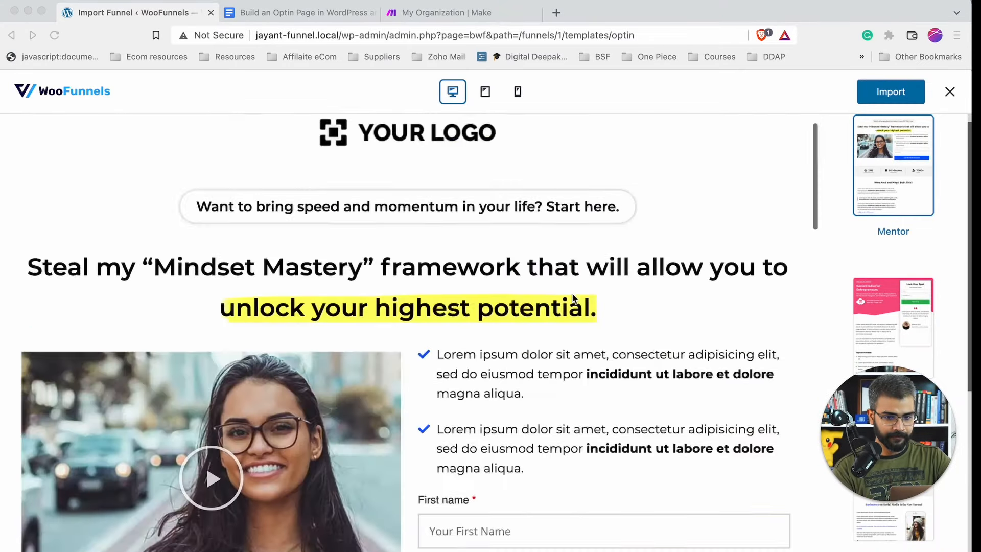
click(950, 92)
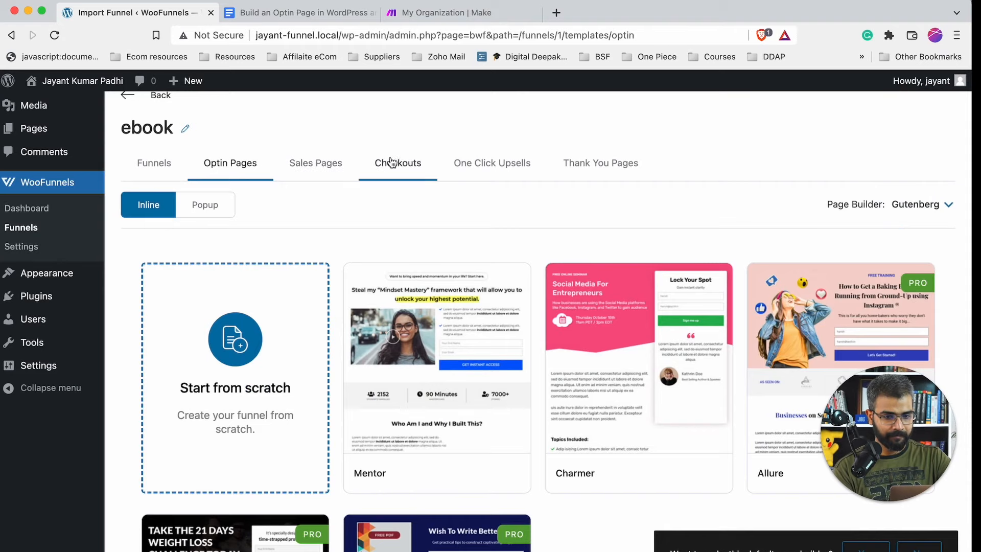
- Filter funnel templates to Optin Funnels and preview Mentor(Optin), dismissing the Elementor notice
click(154, 165)
click(305, 212)
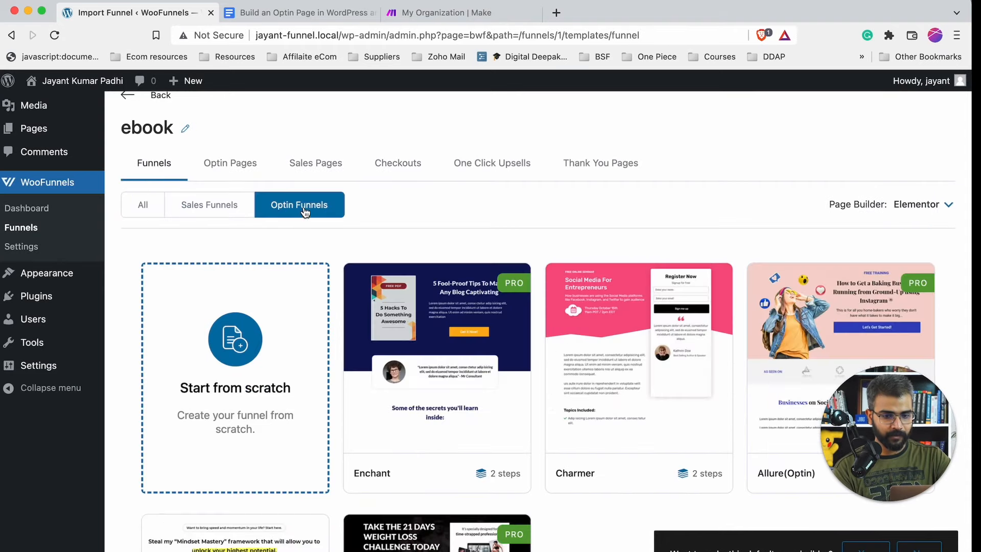
scroll(418, 311, down, 4)
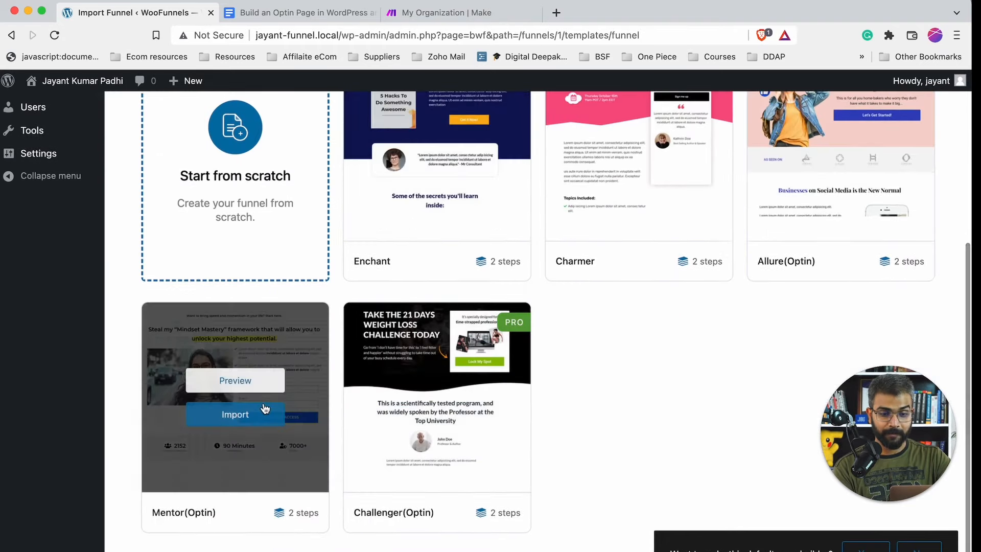
click(252, 382)
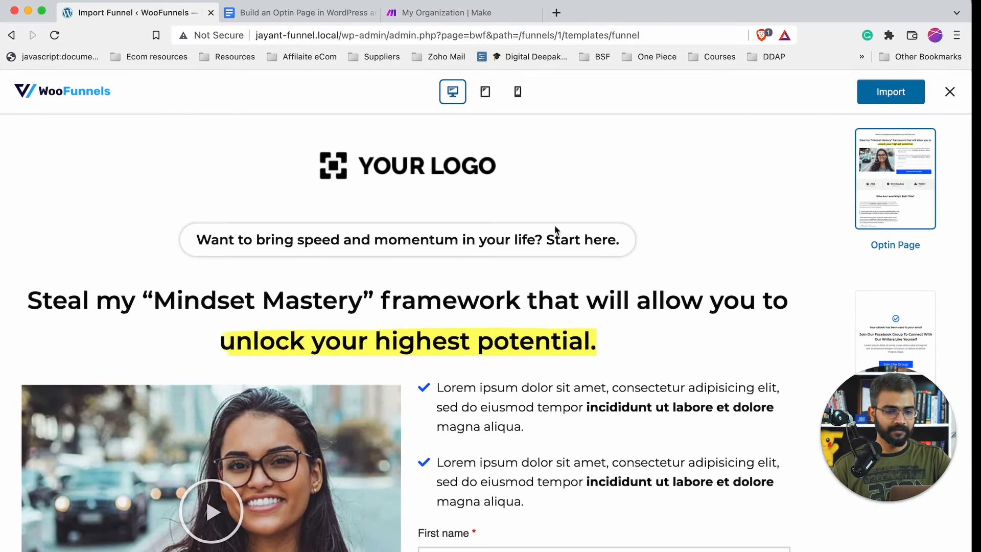
scroll(436, 182, down, 15)
scroll(436, 182, up, 8)
scroll(436, 184, up, 3)
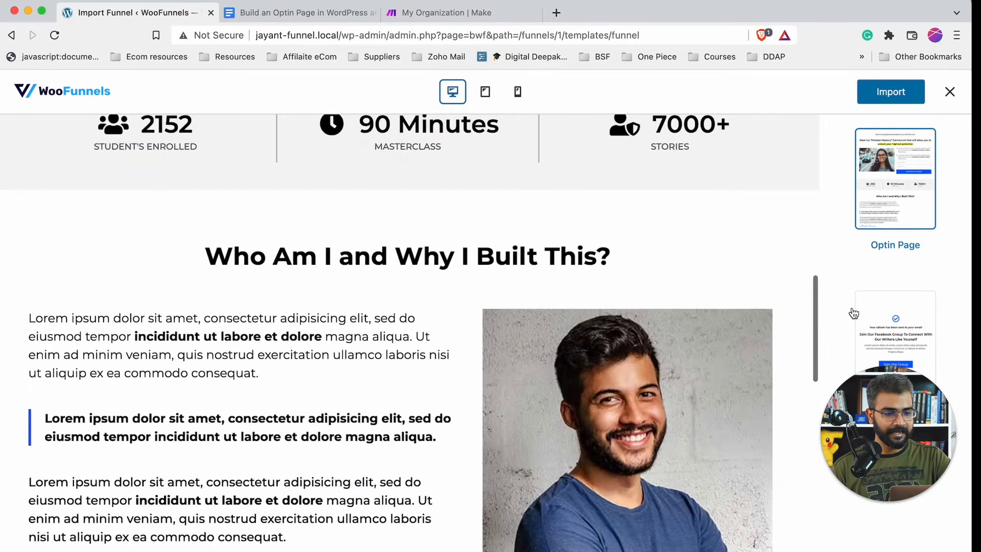
click(919, 341)
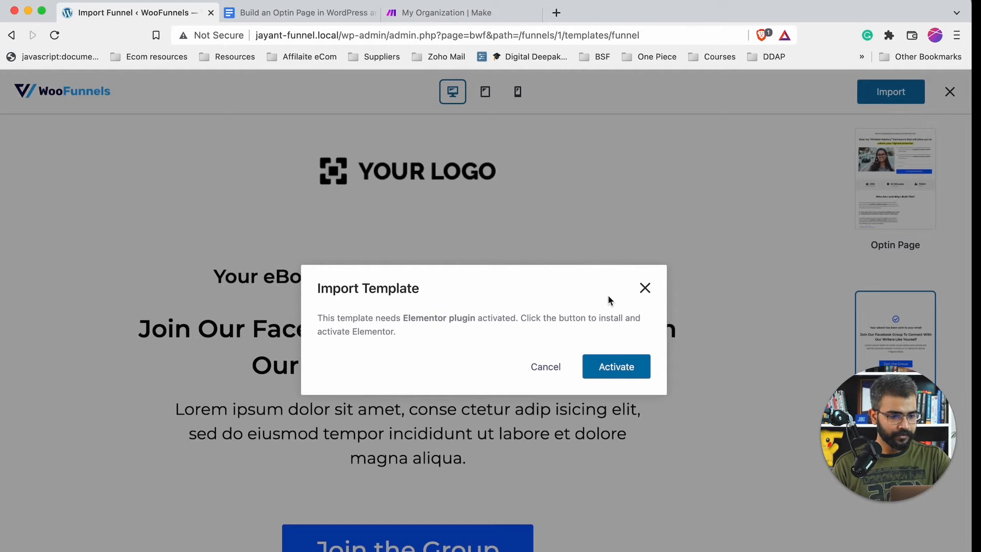
click(642, 294)
click(948, 92)
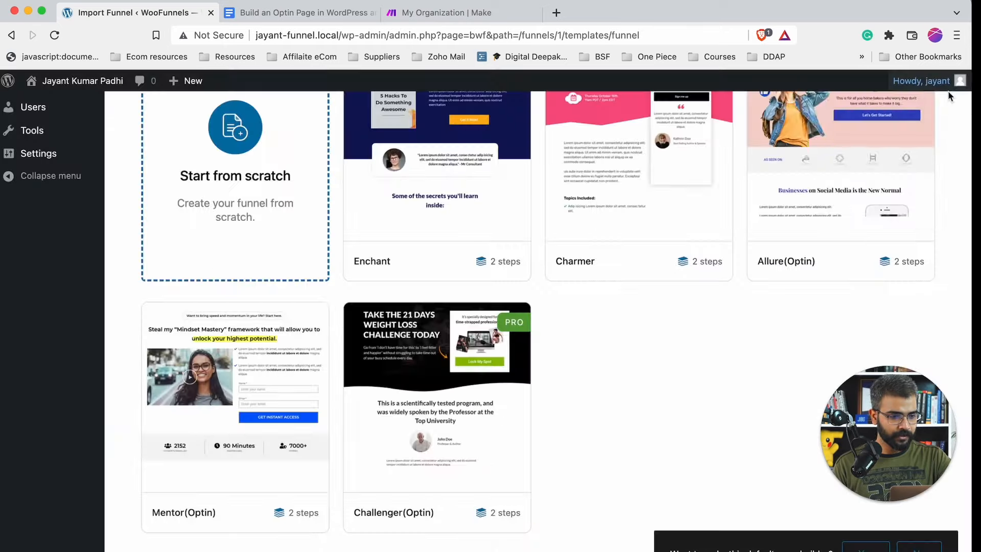
- Set the page builder to Gutenberg and import the Mentor(Optin) funnel
scroll(874, 255, up, 5)
click(902, 275)
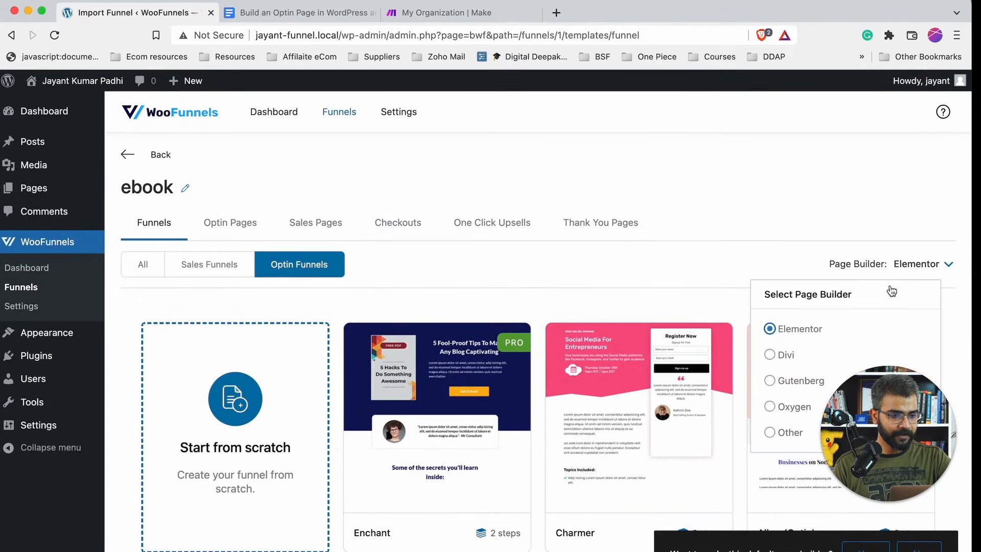
click(780, 379)
scroll(562, 419, down, 4)
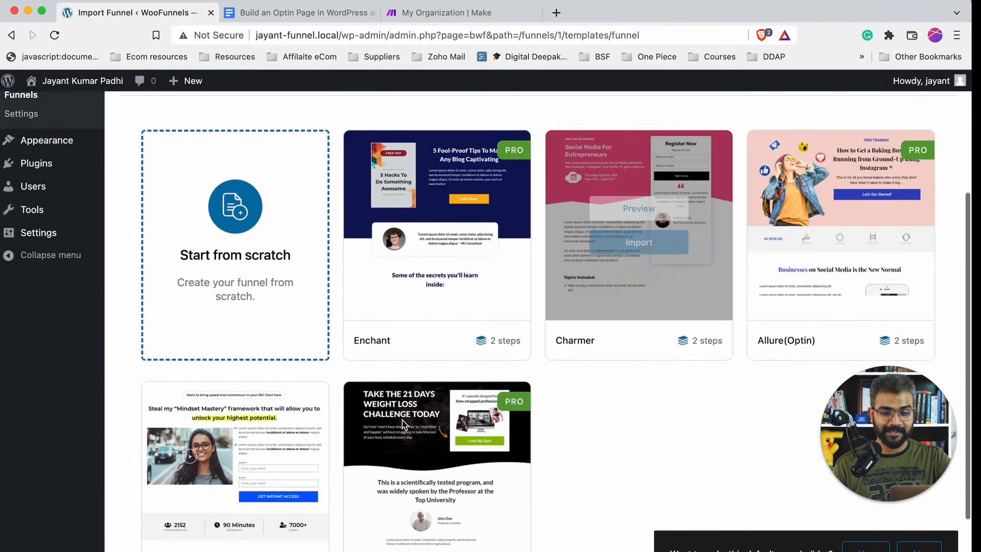
click(250, 490)
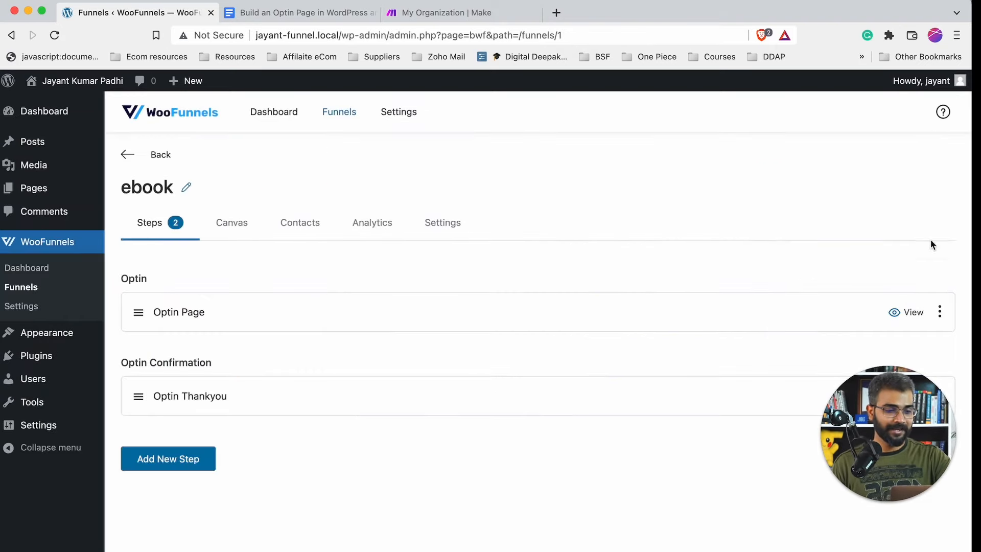
- View the imported Optin Page on the live site and scroll through it
click(902, 314)
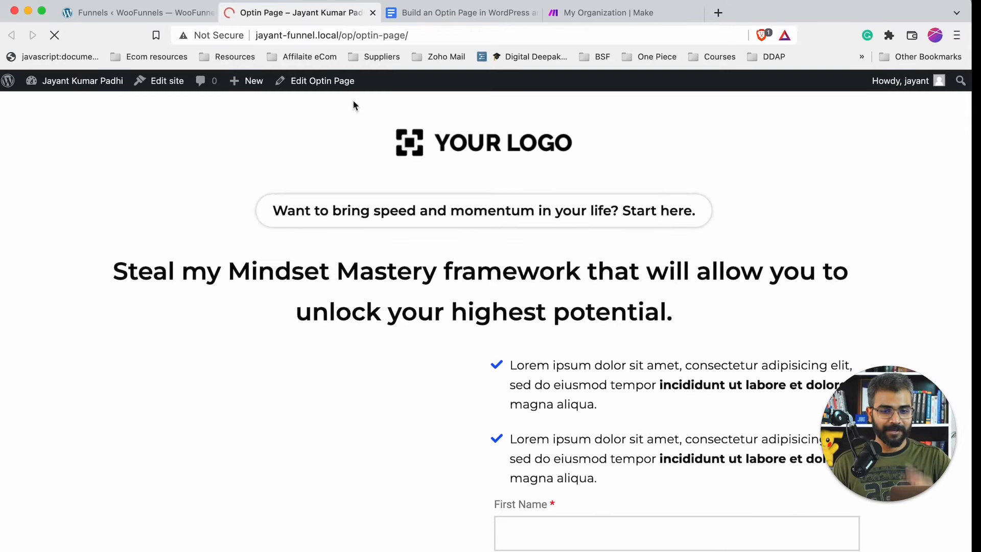
scroll(494, 403, down, 4)
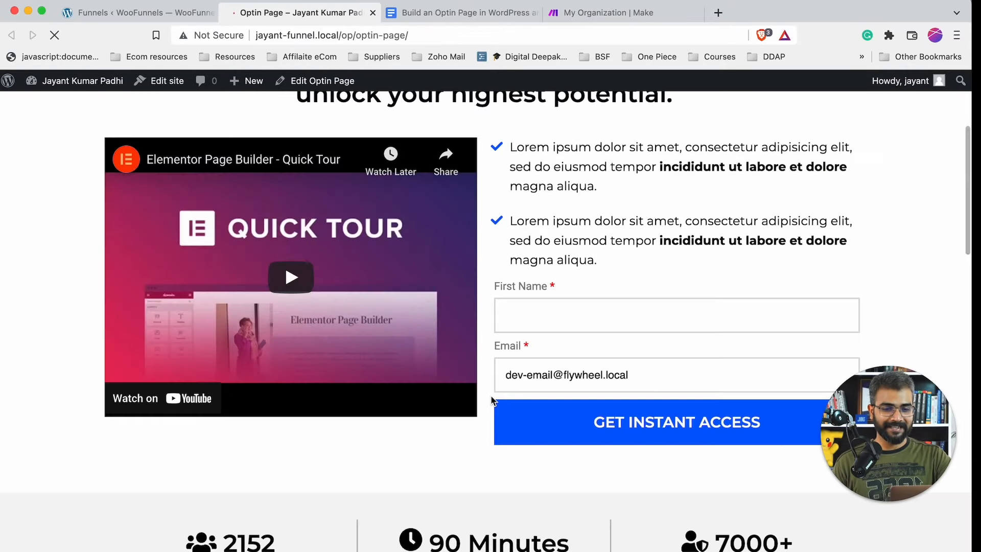
scroll(491, 396, up, 5)
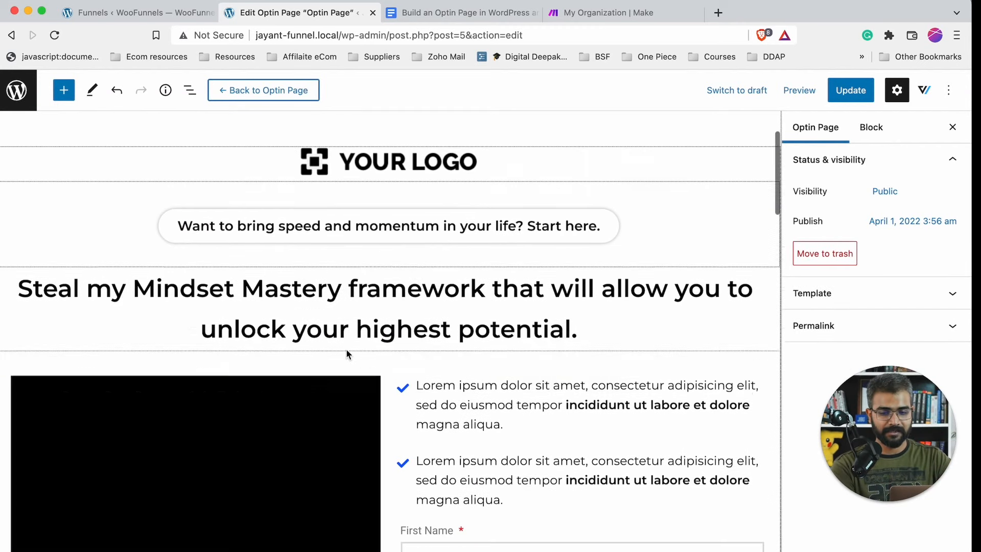
- Replace the Mindset Mastery headline with 'Indian Businessman goes BAT SHIT CRAZY and reveals everything there is'
scroll(346, 353, down, 1)
click(302, 302)
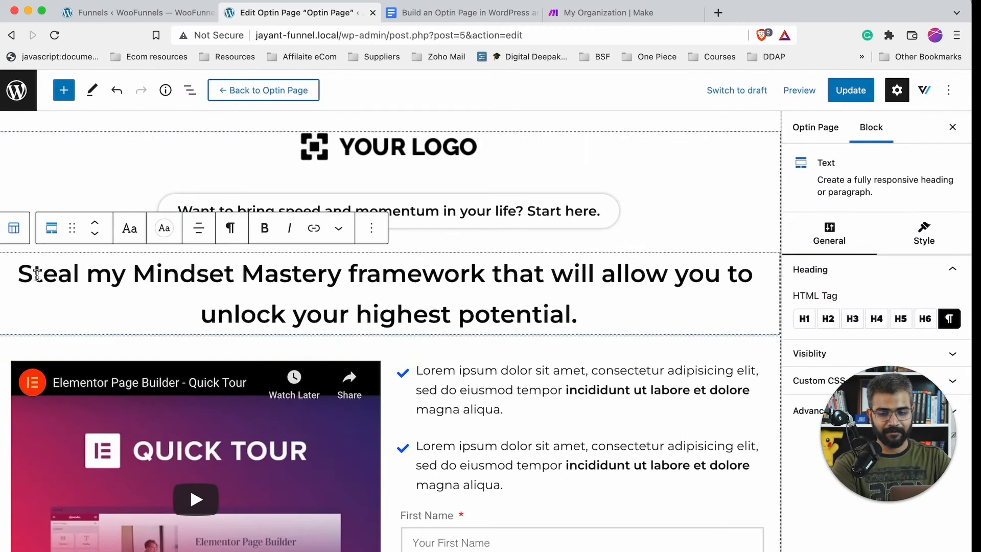
drag(20, 271, 603, 331)
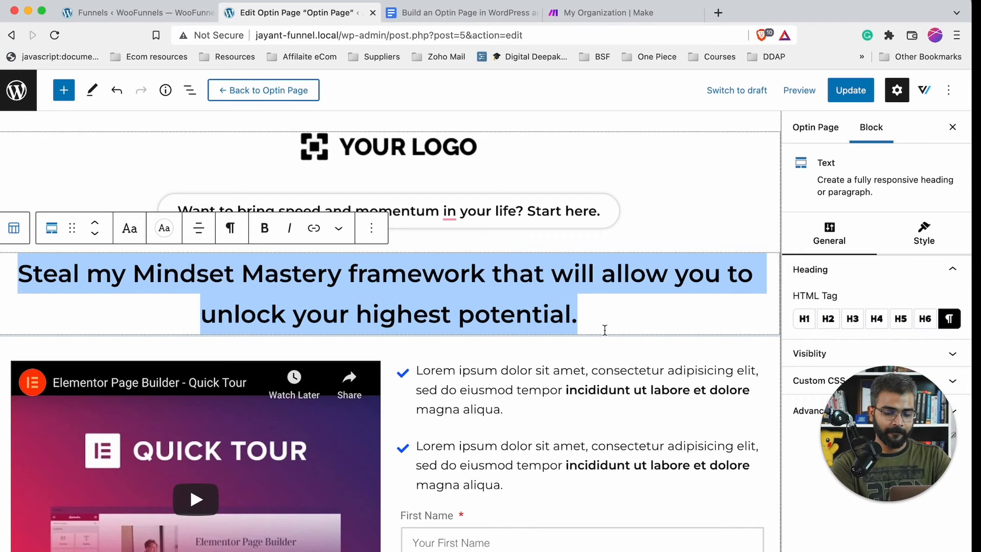
text(Indian )
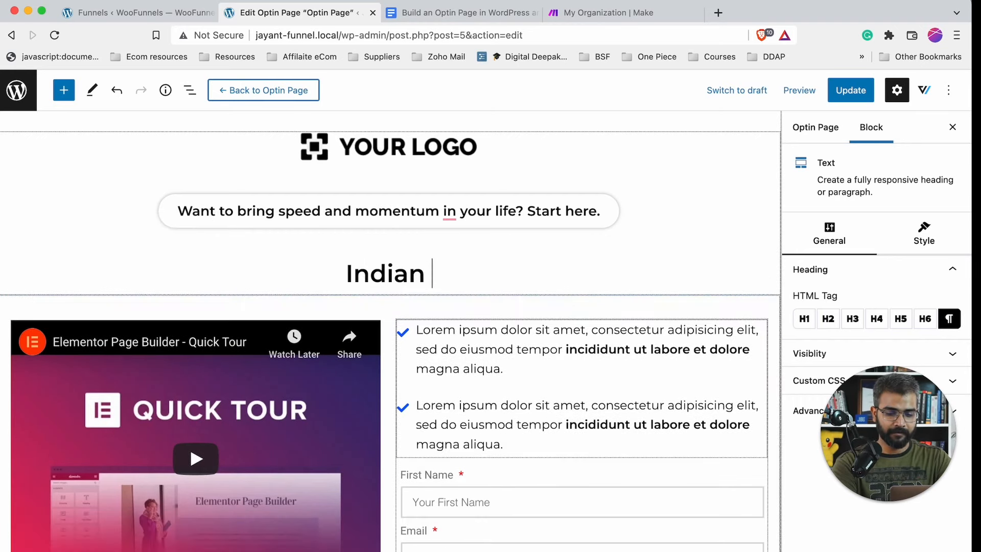
text(Businessman )
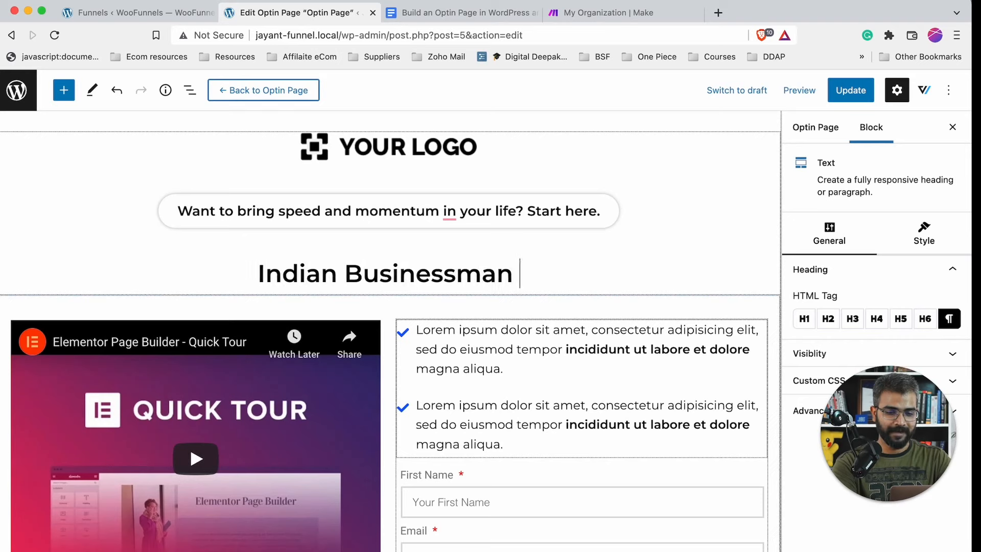
text(goes BAT )
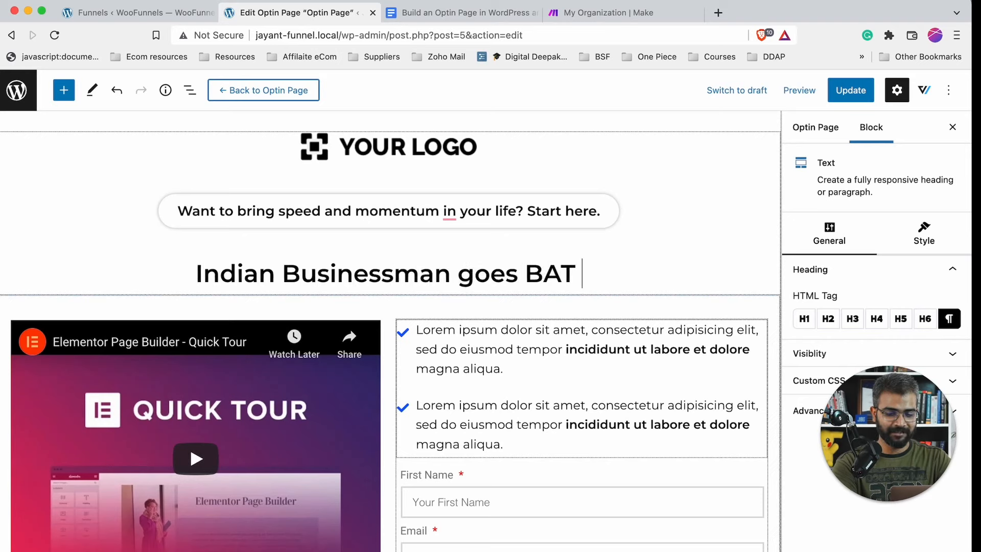
text(SHIT CRAZY and d)
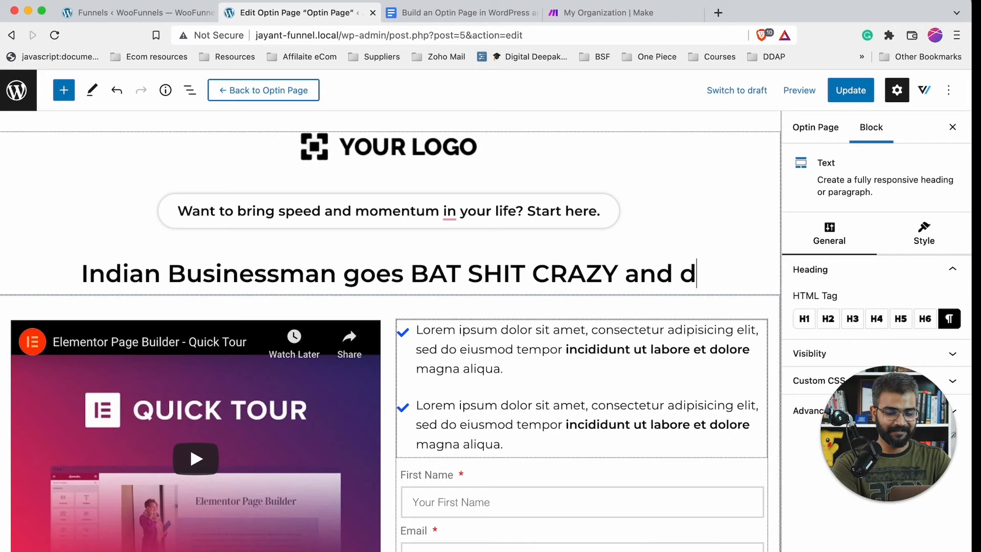
key(BackSpace)
text(reve)
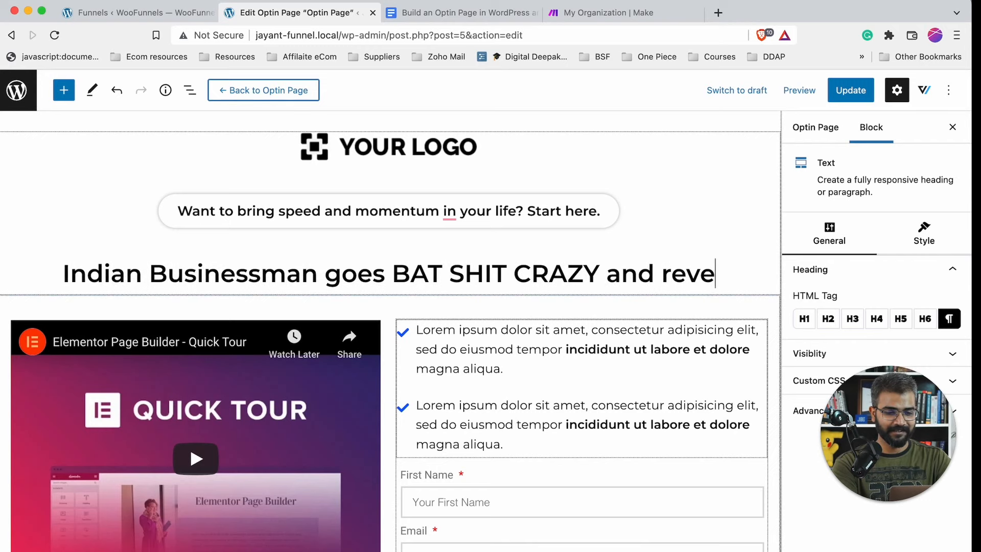
text(als everything ther i)
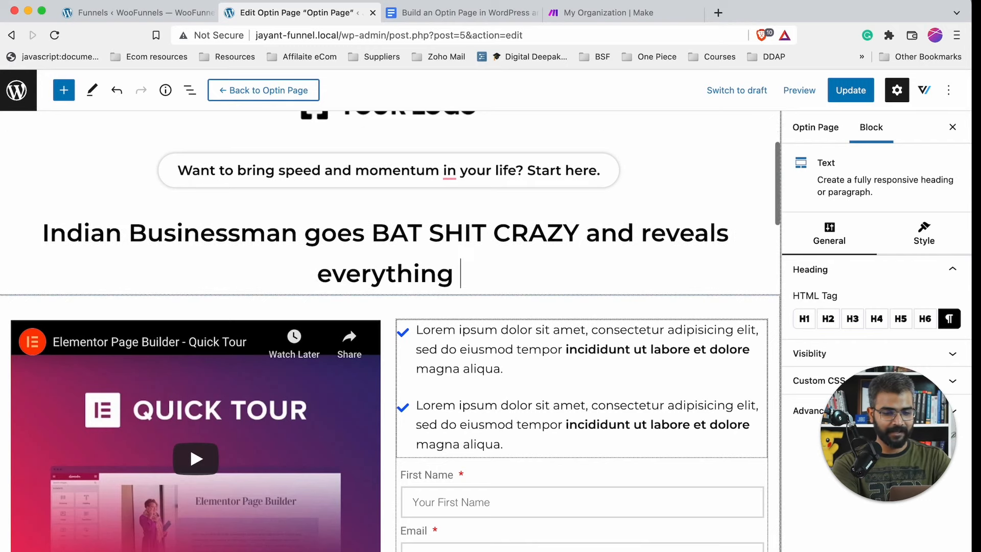
key(BackSpace)
key(BackSpace)
text(e is)
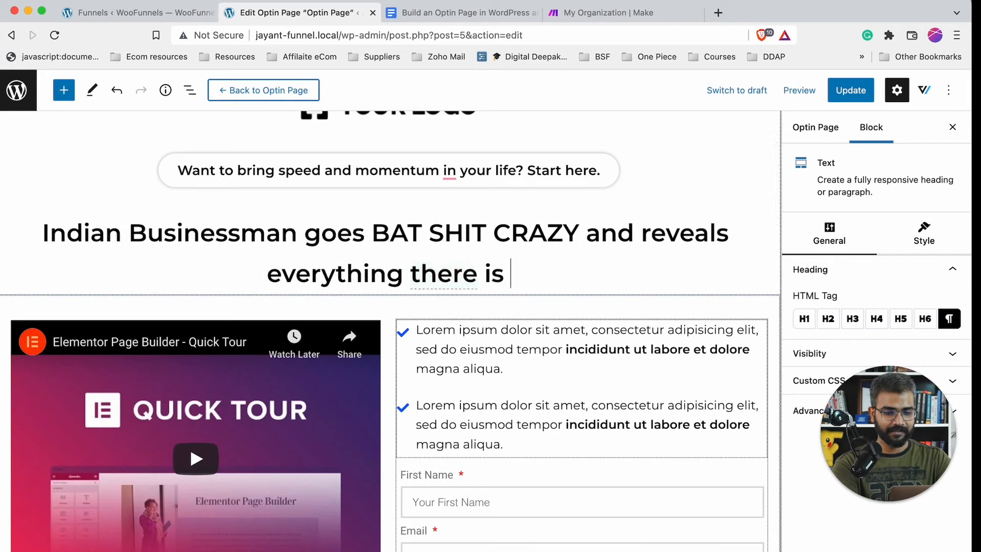
- End the headline with 'spills the best kept secrets of launching an online business' and underline BAT SHIT CRAZY
drag(501, 259, 642, 233)
text(spi)
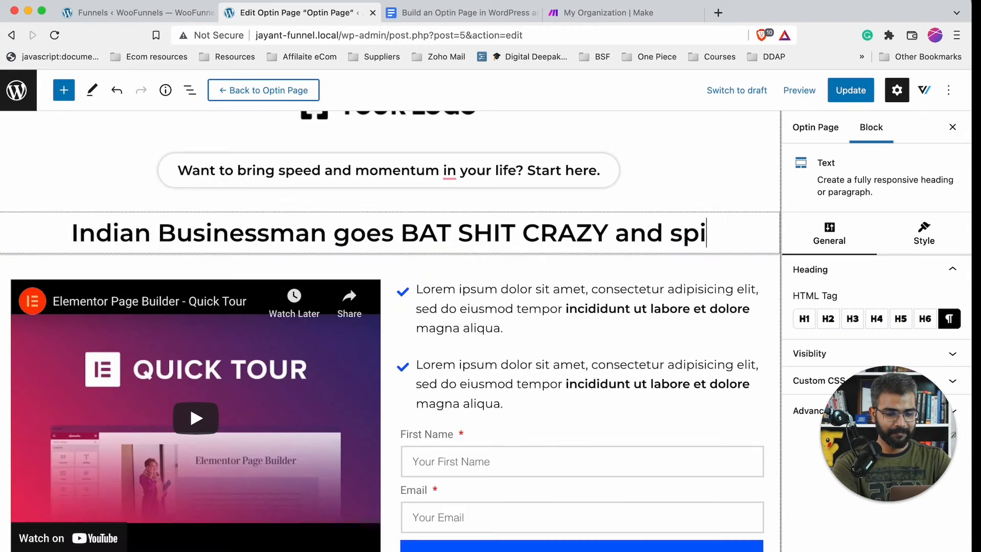
text(lls the bes)
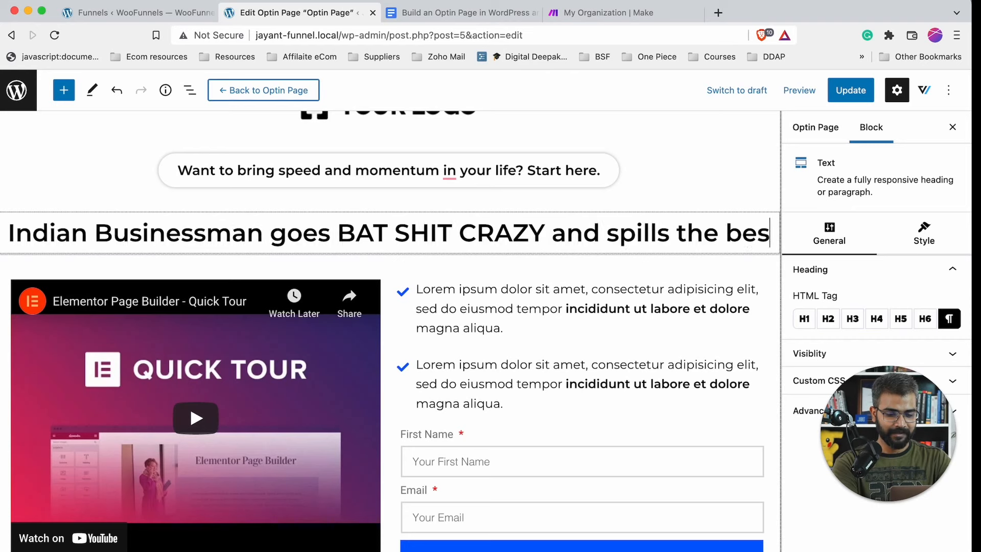
text(t kept secret)
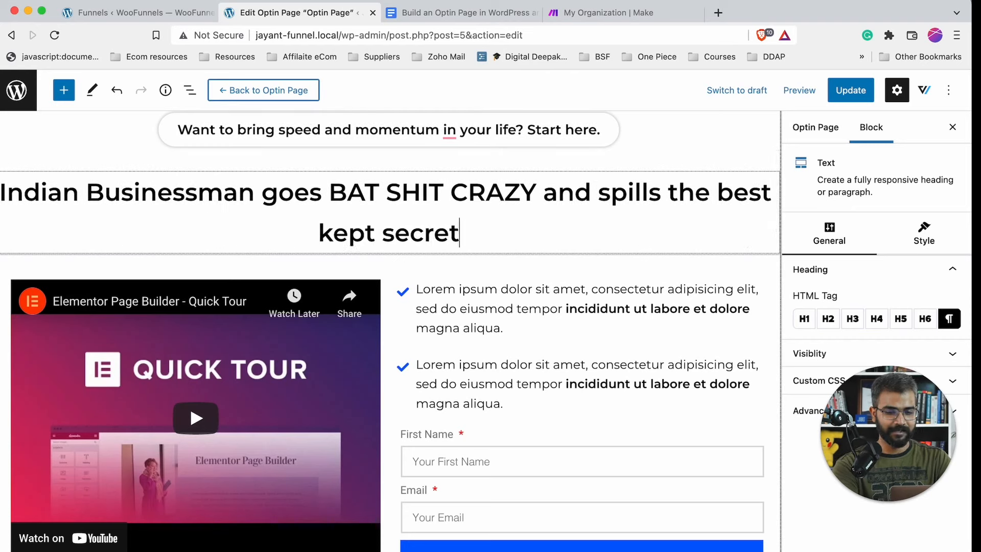
text(s of startin)
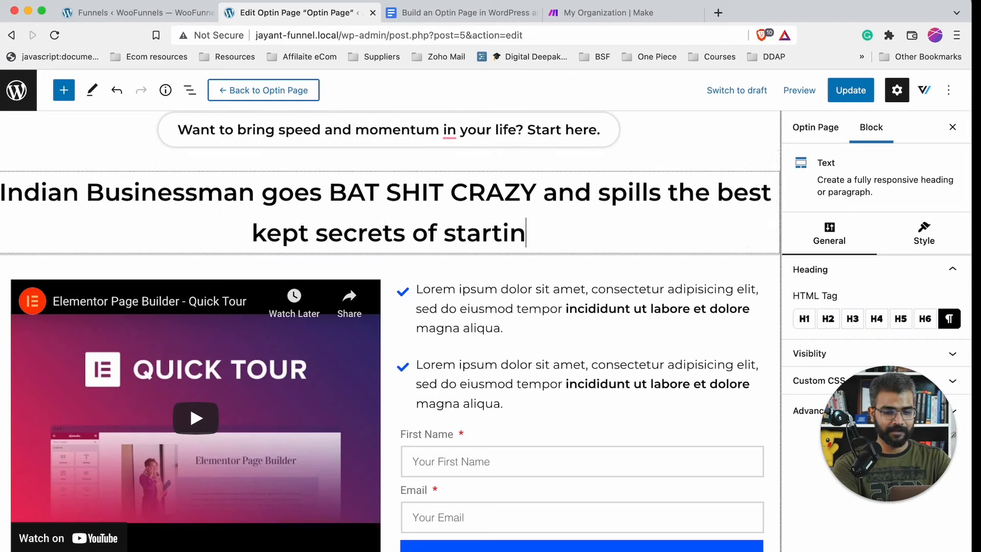
key(BackSpace)
key(BackSpace)
key(BackSpace)
key(BackSpace)
key(BackSpace)
key(BackSpace)
key(BackSpace)
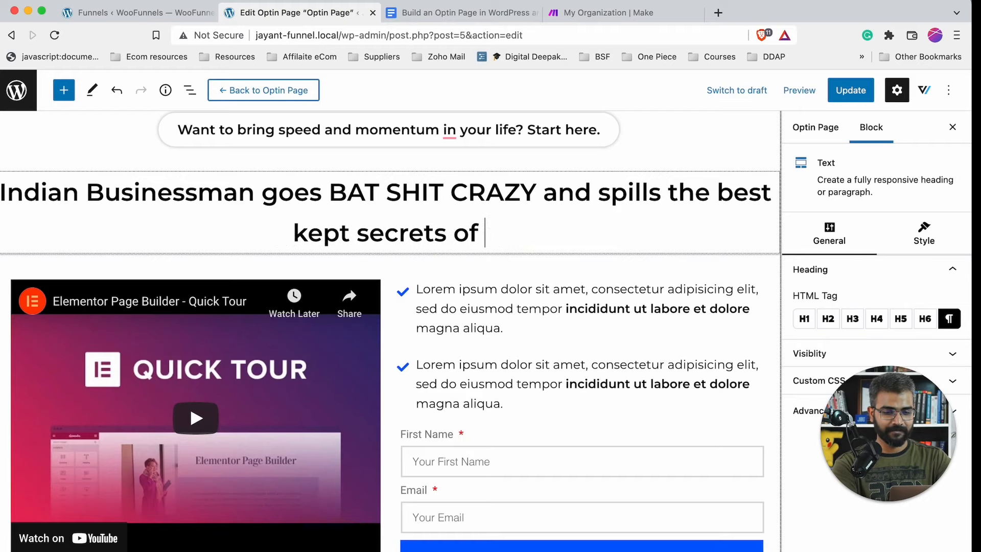
text(launching an )
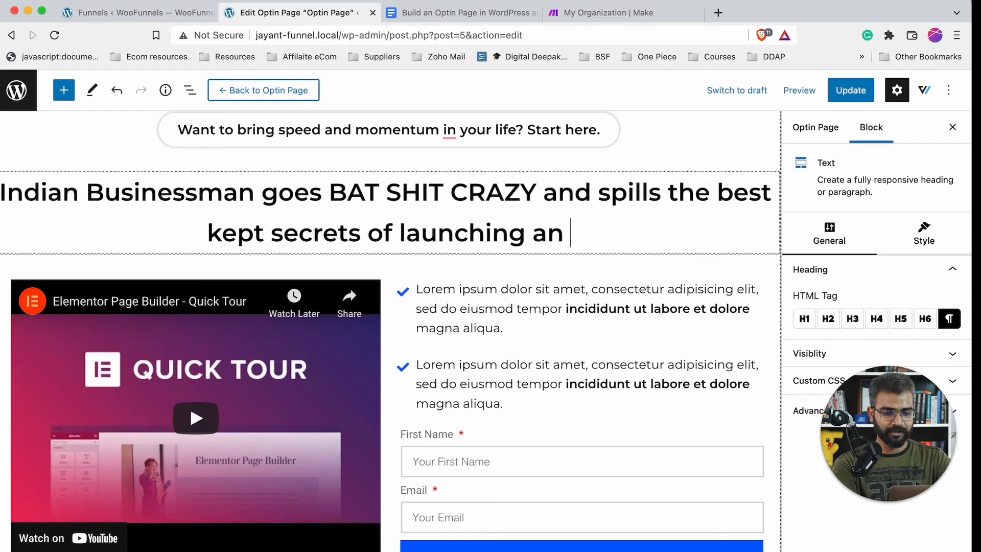
text(online busi)
key(BackSpace)
key(BackSpace)
text(u)
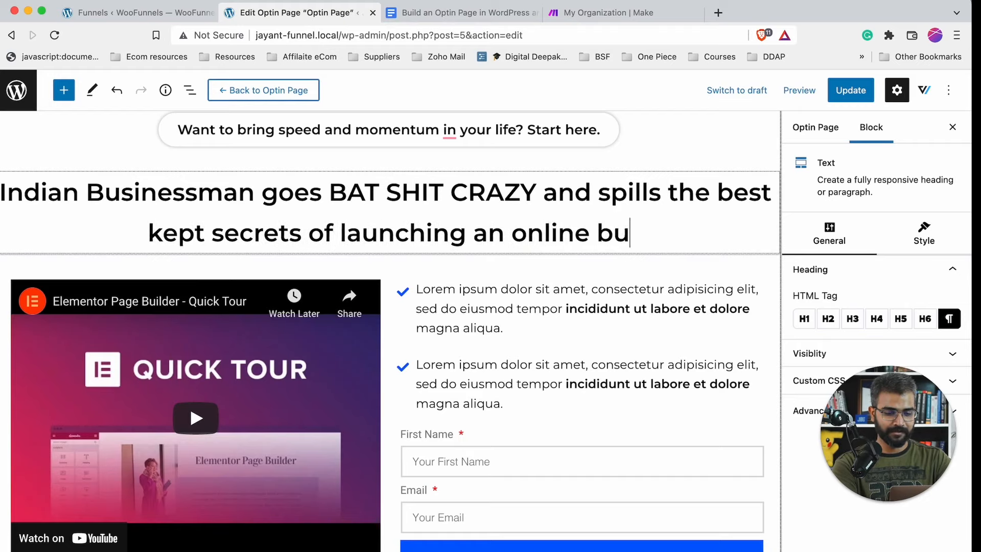
text(sines)
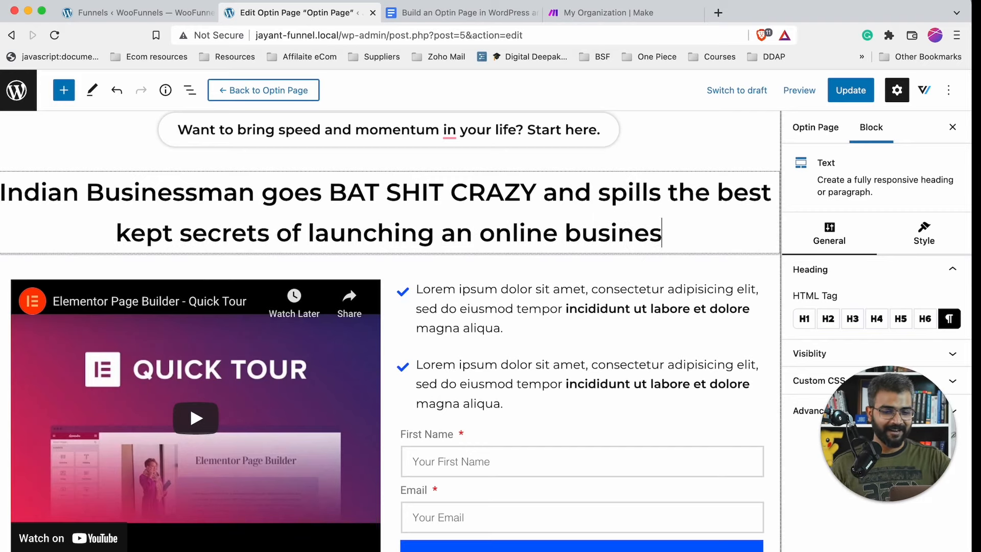
drag(537, 193, 329, 189)
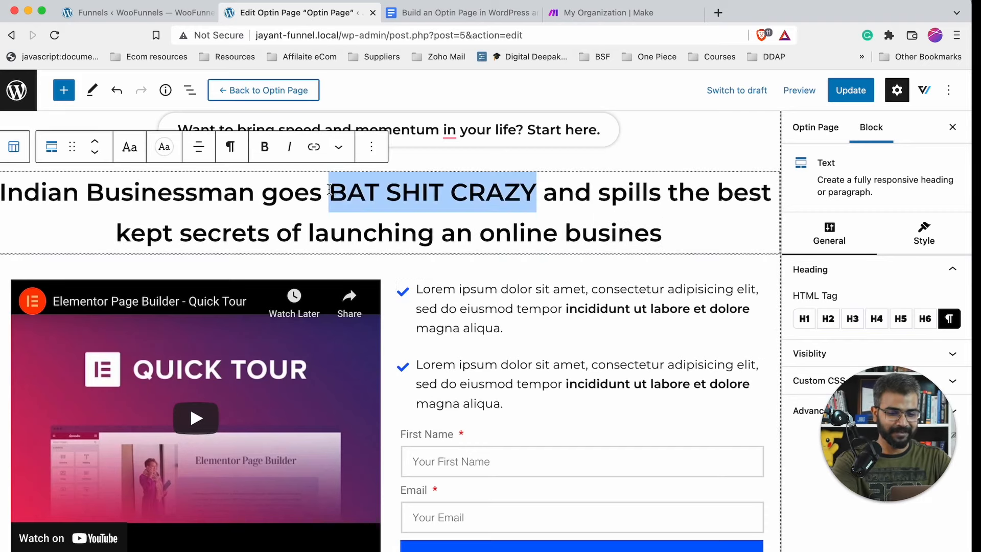
key(ctrl+u)
- Select the checkmark benefits list, then the embedded YouTube video
click(462, 309)
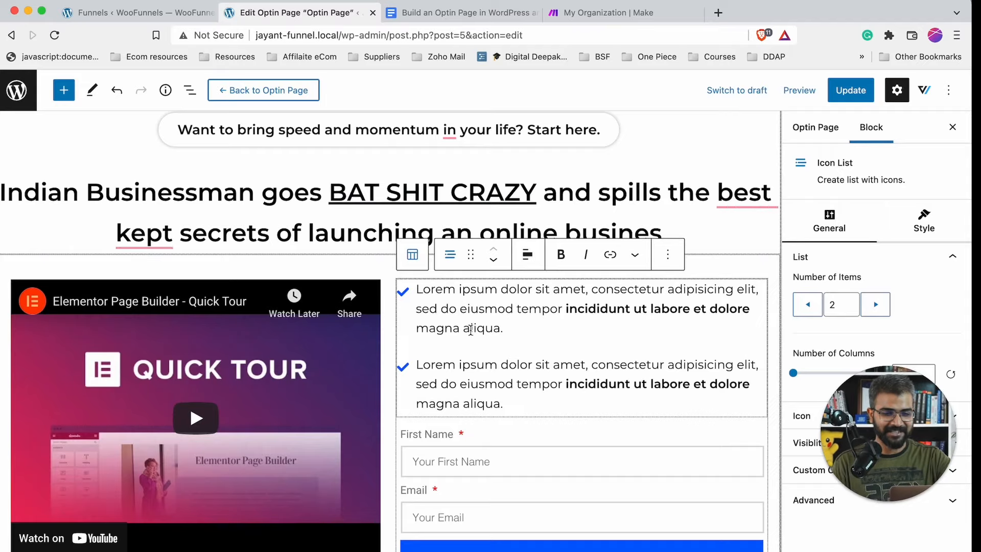
scroll(470, 330, down, 3)
scroll(448, 283, up, 8)
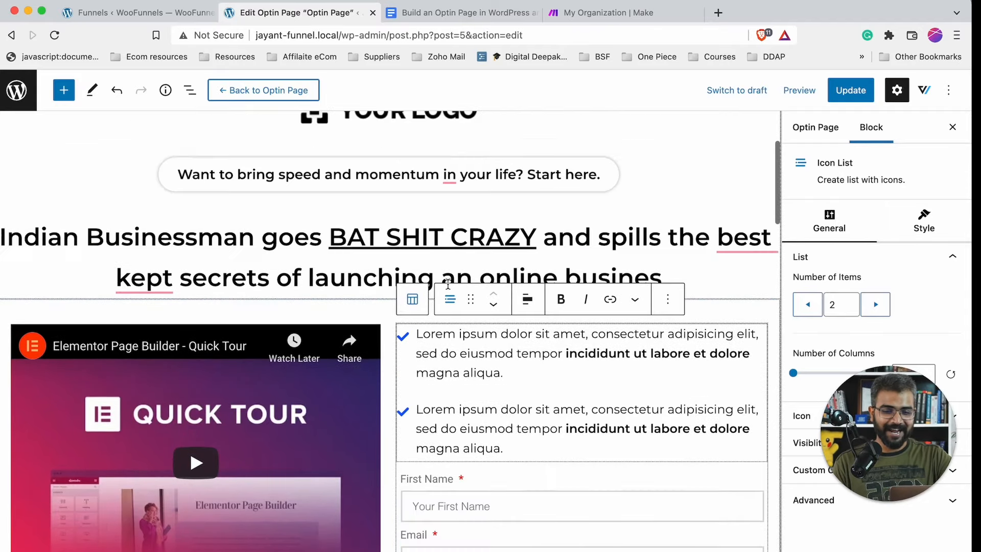
scroll(458, 425, down, 8)
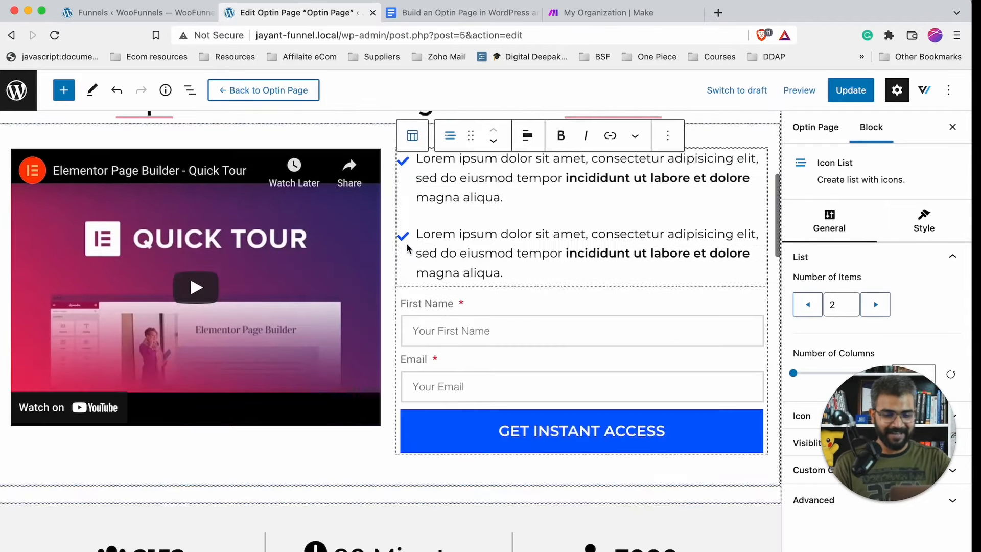
click(197, 287)
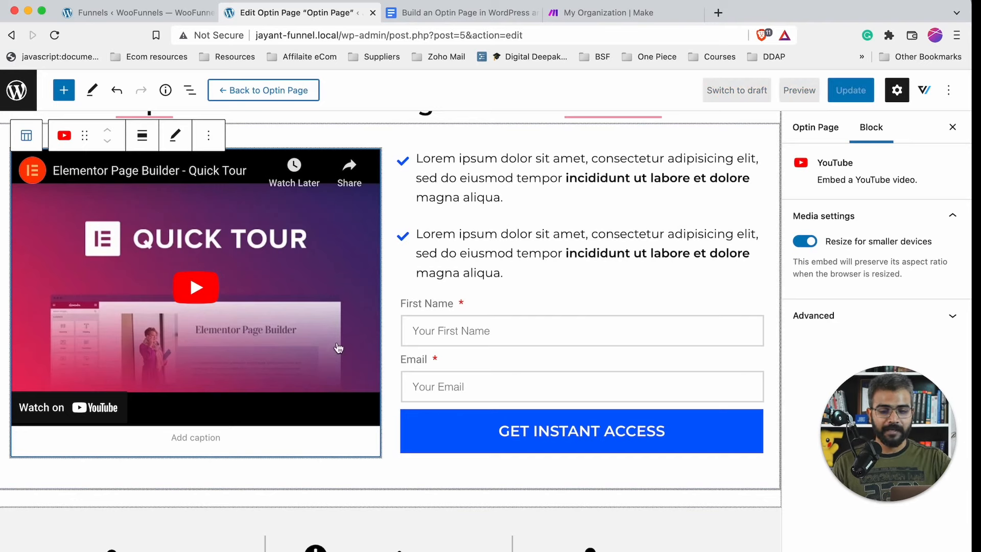
- Replace the YouTube video's link and re-embed it
click(177, 137)
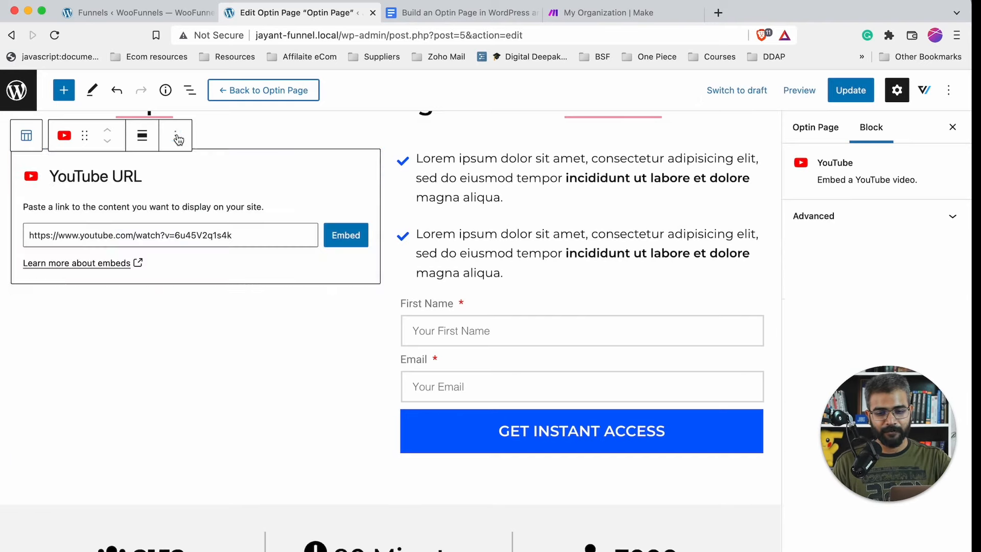
click(34, 231)
shift+click(263, 232)
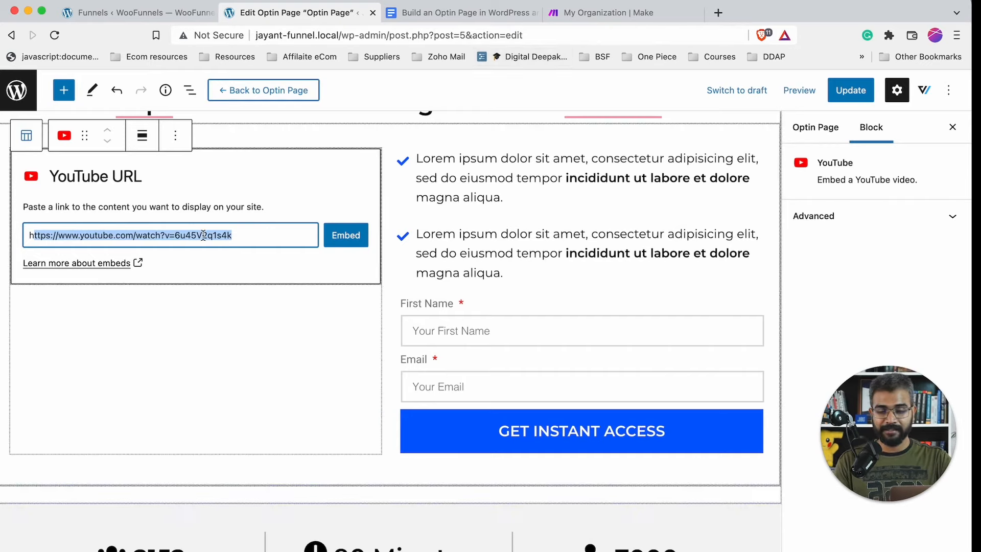
click(345, 235)
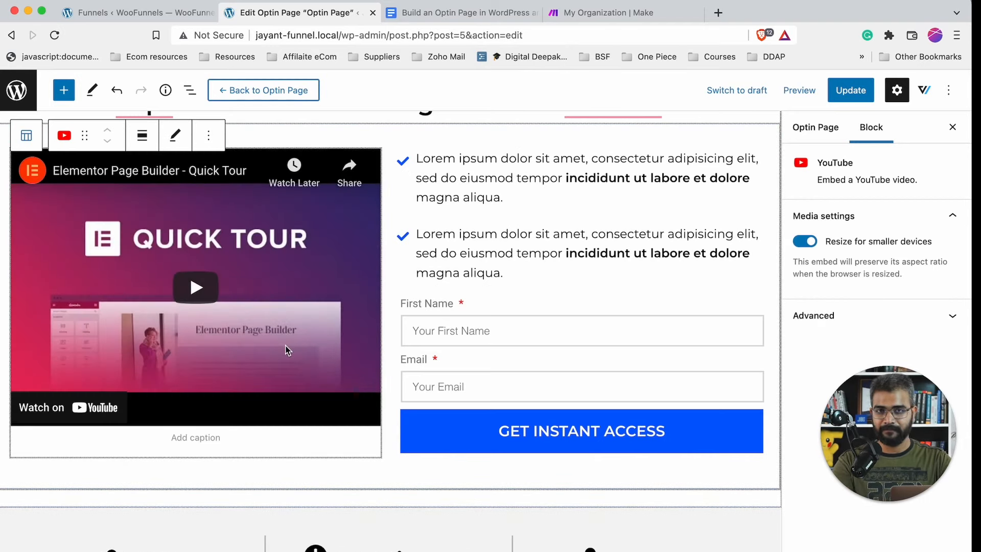
- Select the stats row, then insert 'asass' into the upper paragraph text
scroll(531, 395, down, 7)
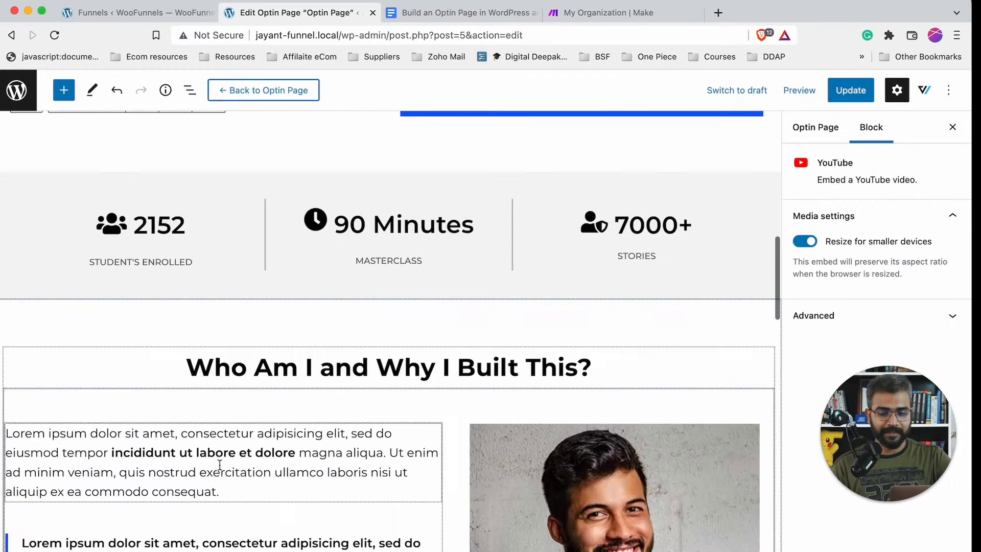
scroll(212, 460, down, 3)
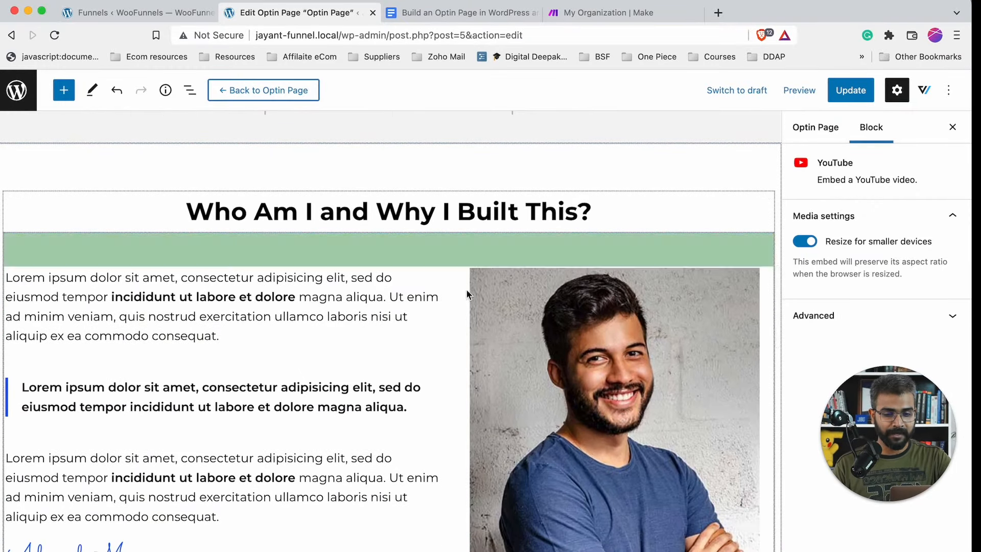
scroll(467, 289, down, 10)
scroll(466, 289, up, 12)
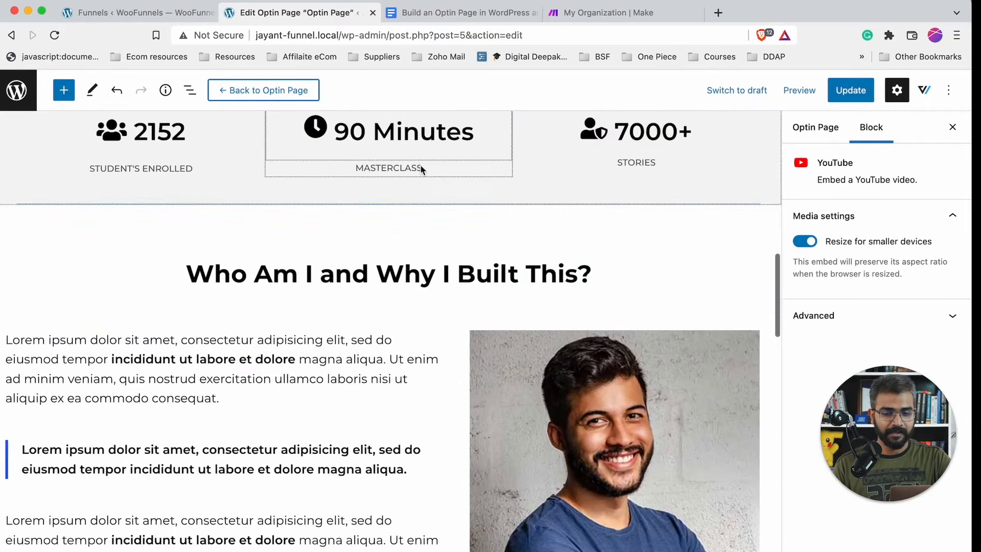
click(485, 196)
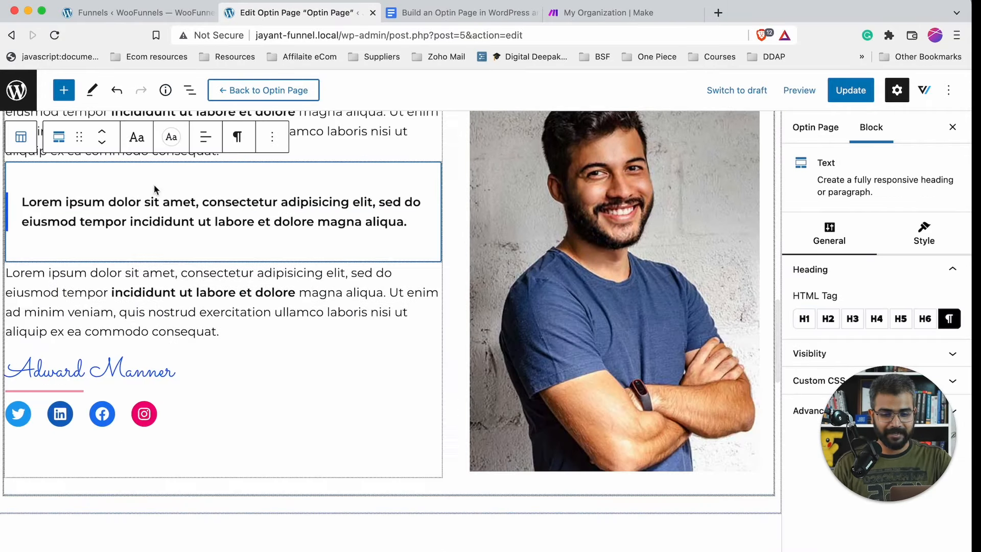
scroll(156, 214, up, 2)
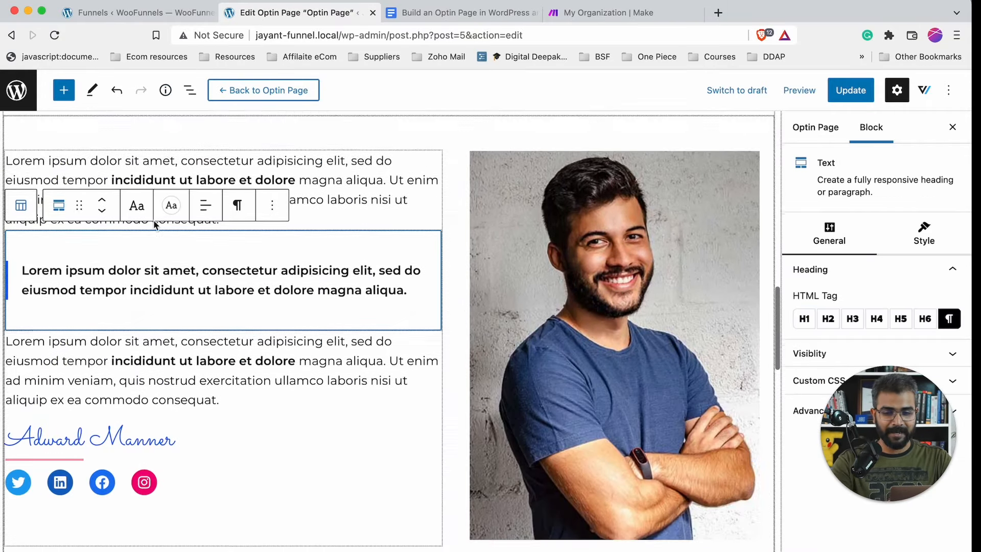
scroll(155, 223, up, 1)
click(359, 211)
text(asass)
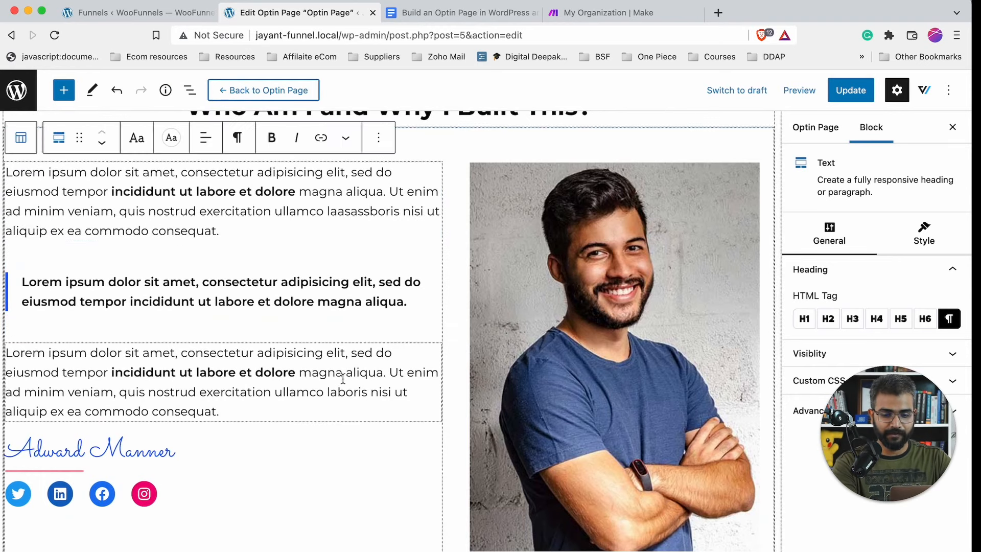
- Resize the spacer above the footer to 85px tall
scroll(342, 378, up, 5)
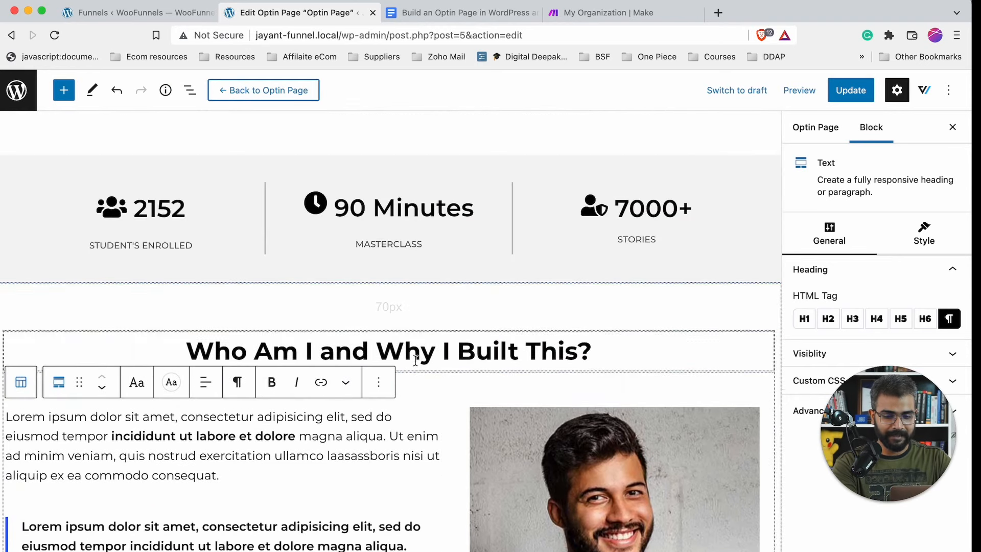
scroll(416, 359, down, 15)
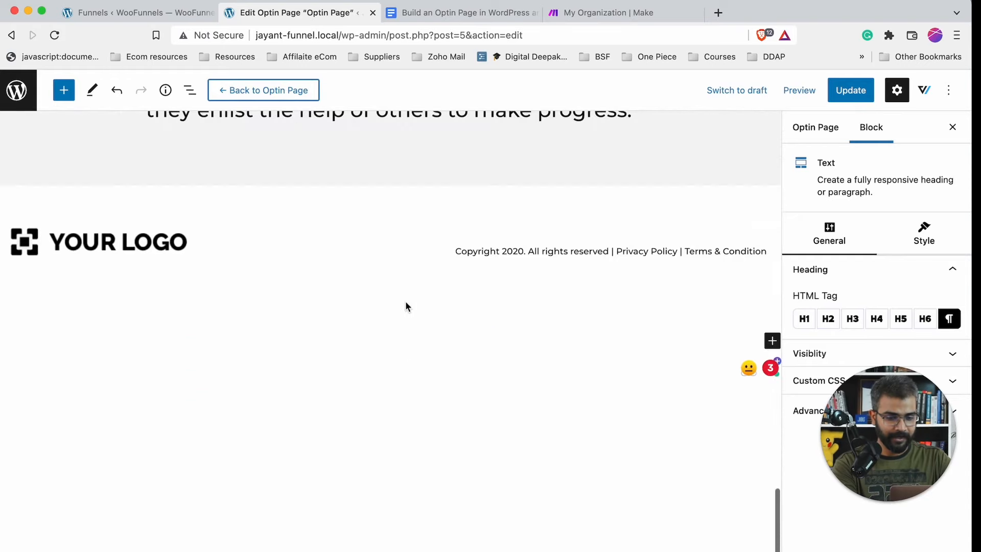
drag(406, 217, 493, 244)
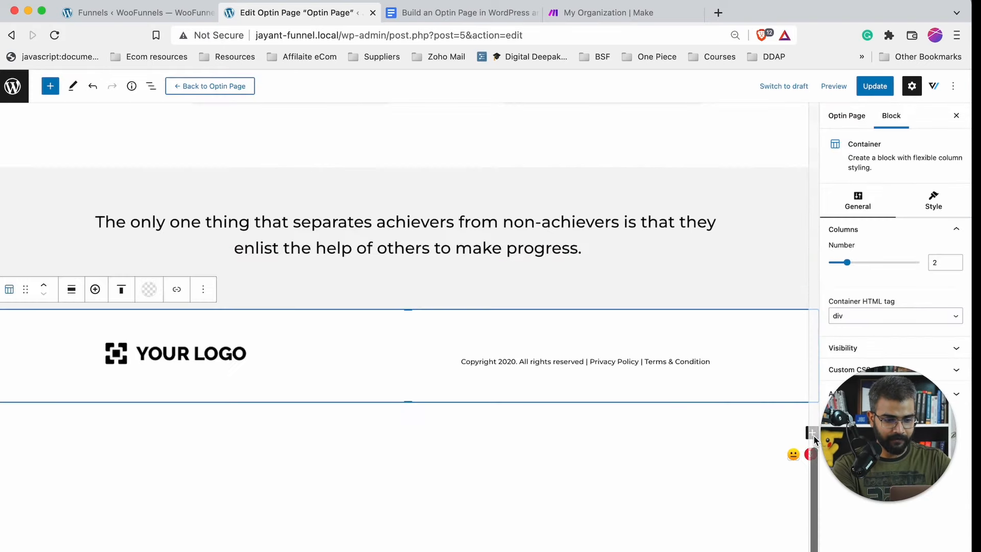
- Add a 33/33/33 three-column block below the footer
scroll(804, 434, up, 8)
scroll(802, 434, down, 10)
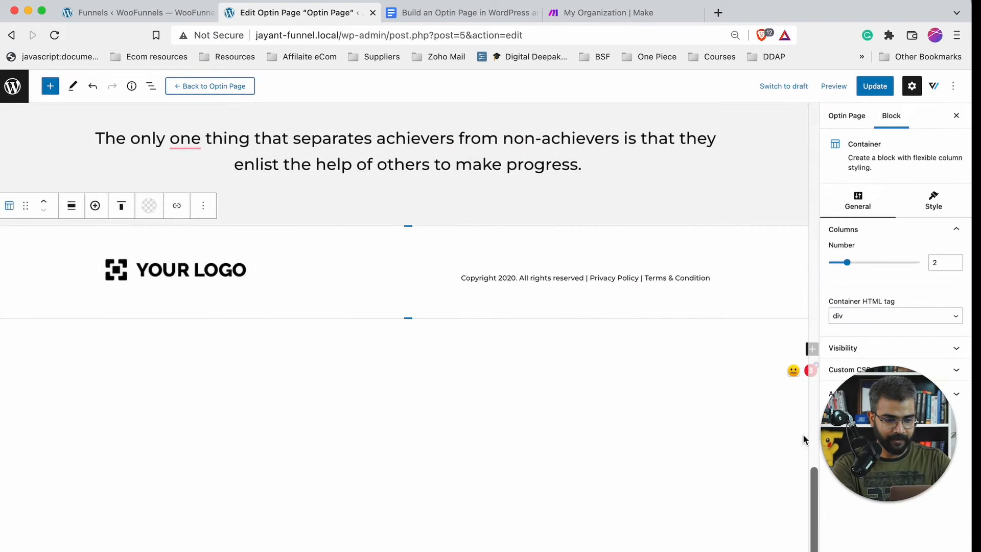
click(811, 349)
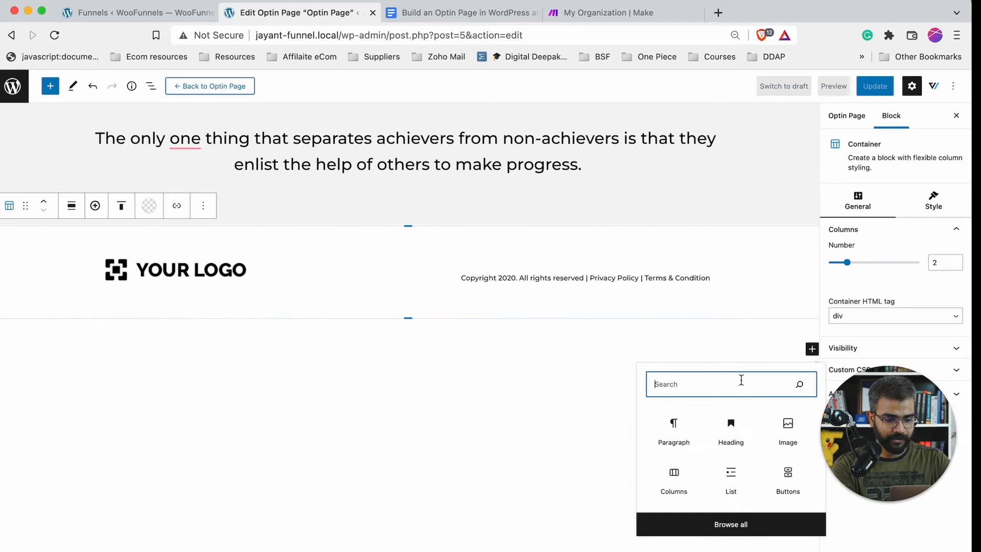
key(super+plus)
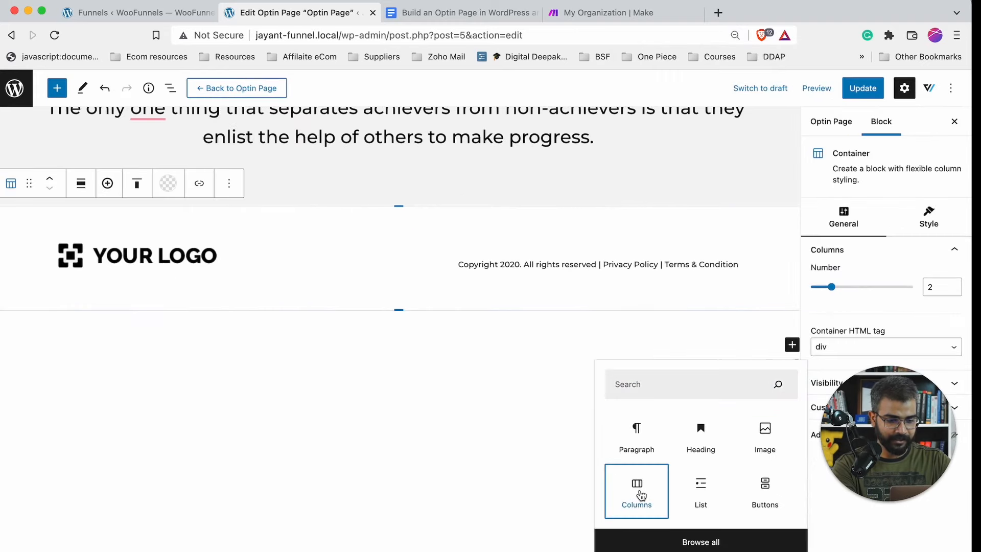
click(638, 493)
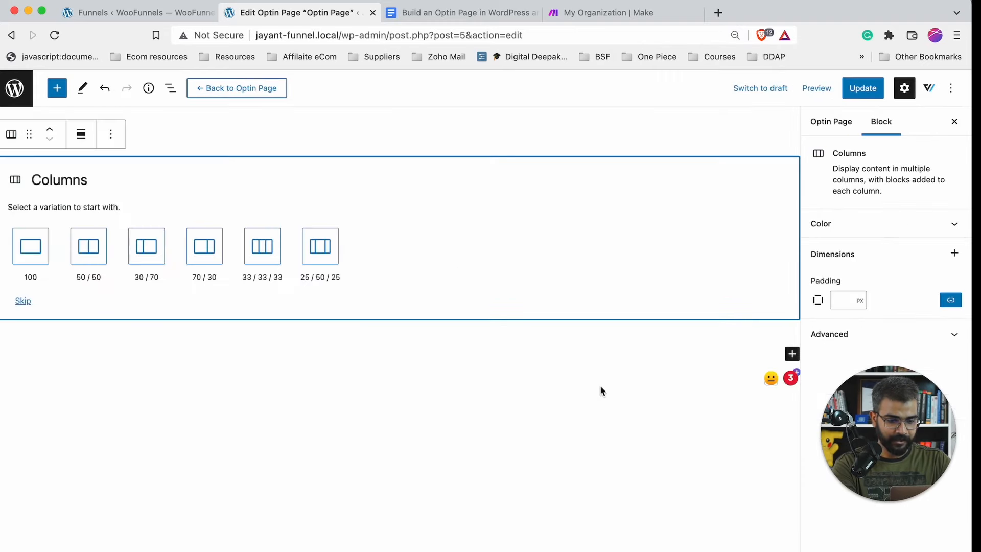
click(268, 253)
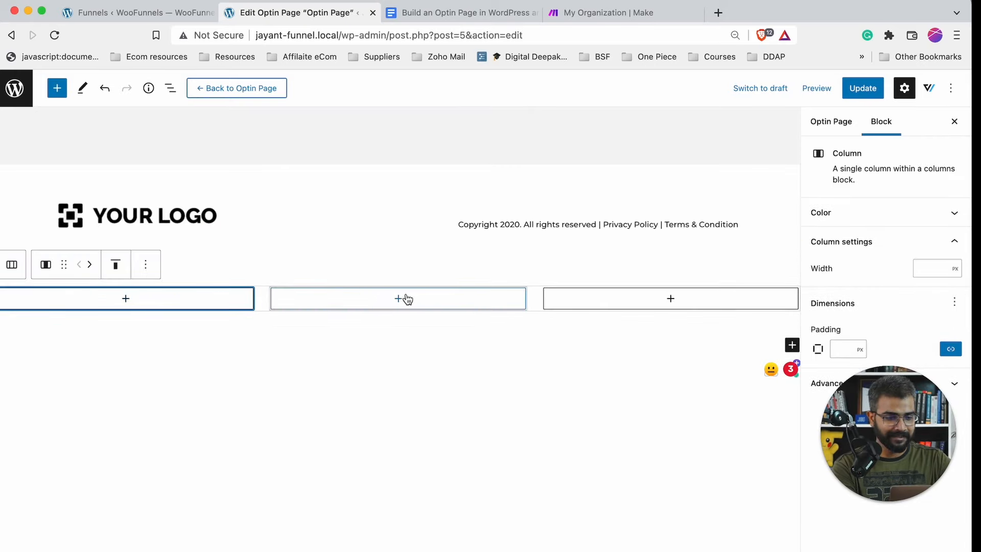
drag(897, 429, 896, 497)
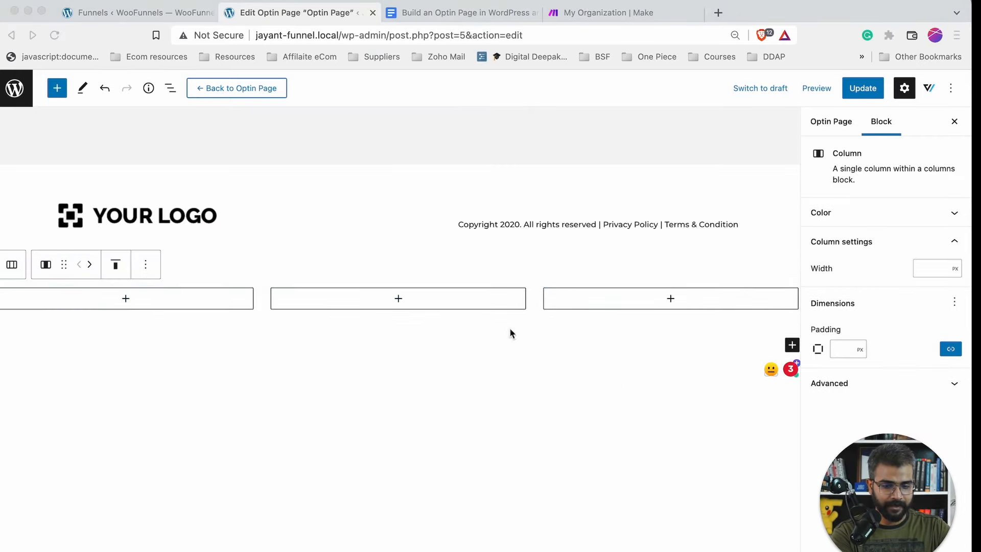
- Insert a paragraph in the middle column and bring up the column's width setting
click(399, 299)
click(342, 404)
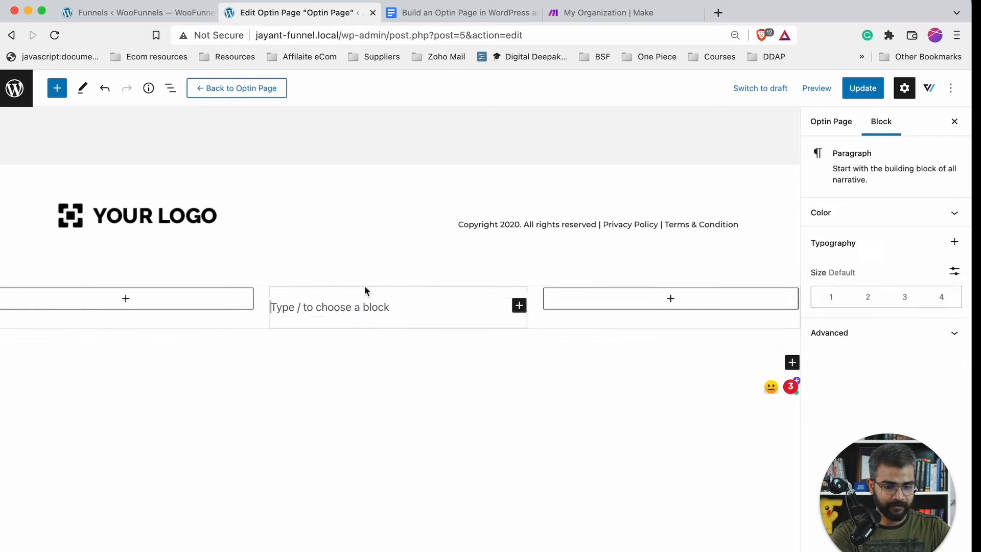
click(372, 319)
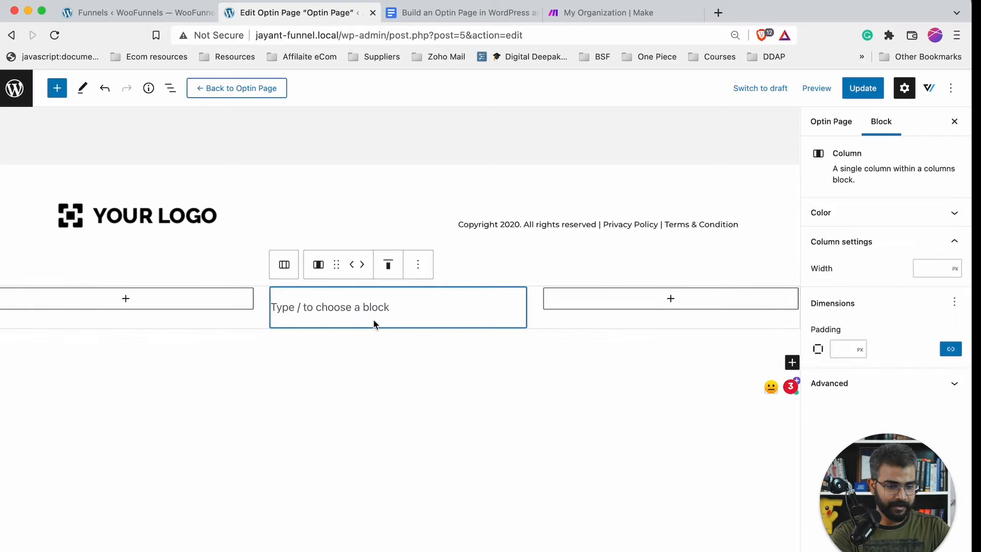
click(842, 346)
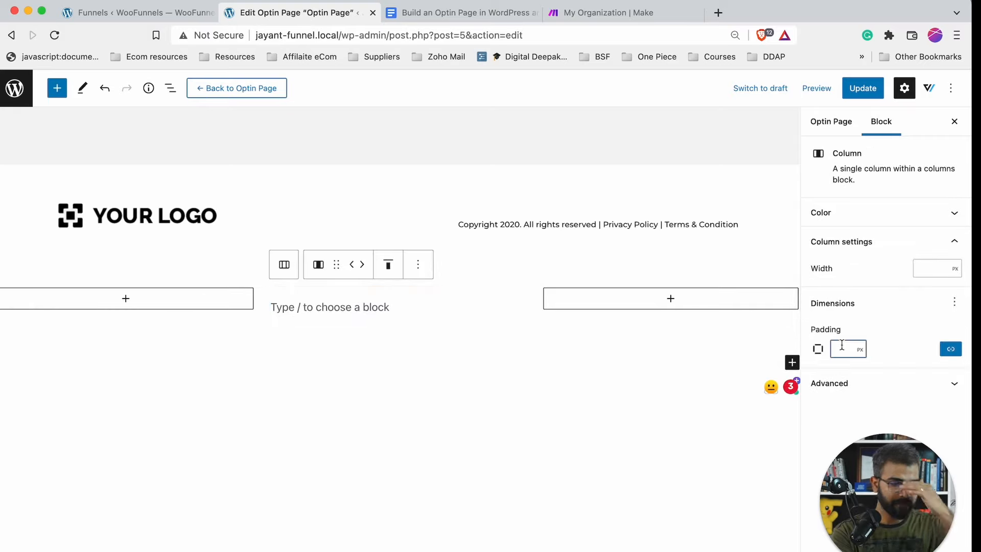
click(927, 270)
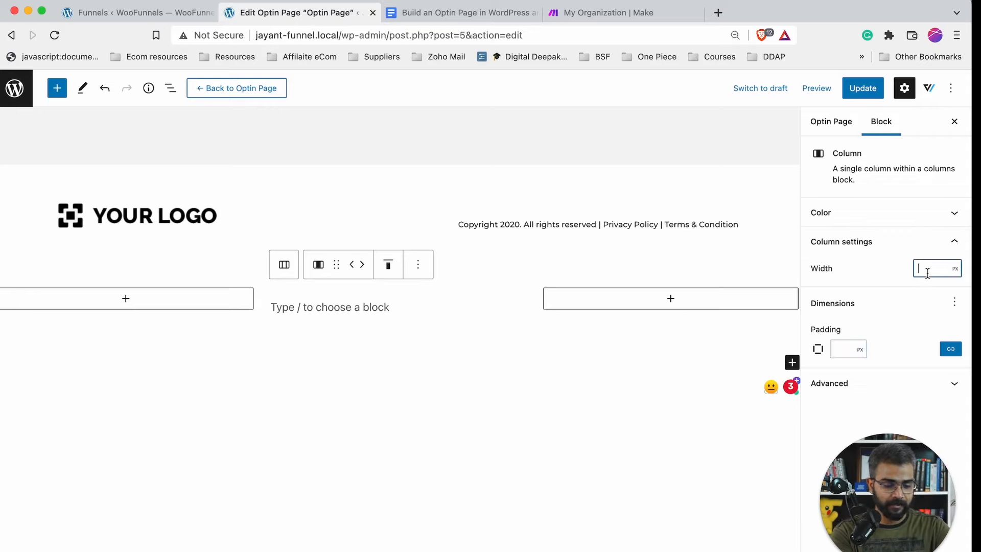
- Set the middle column width to 400 and copy a Lorem ipsum paragraph
text(400)
click(408, 315)
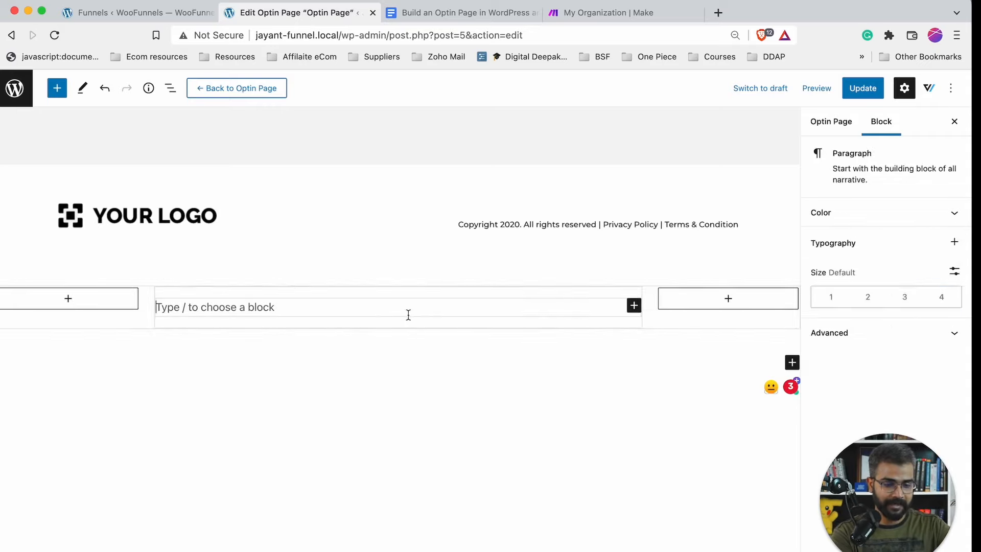
scroll(408, 314, up, 10)
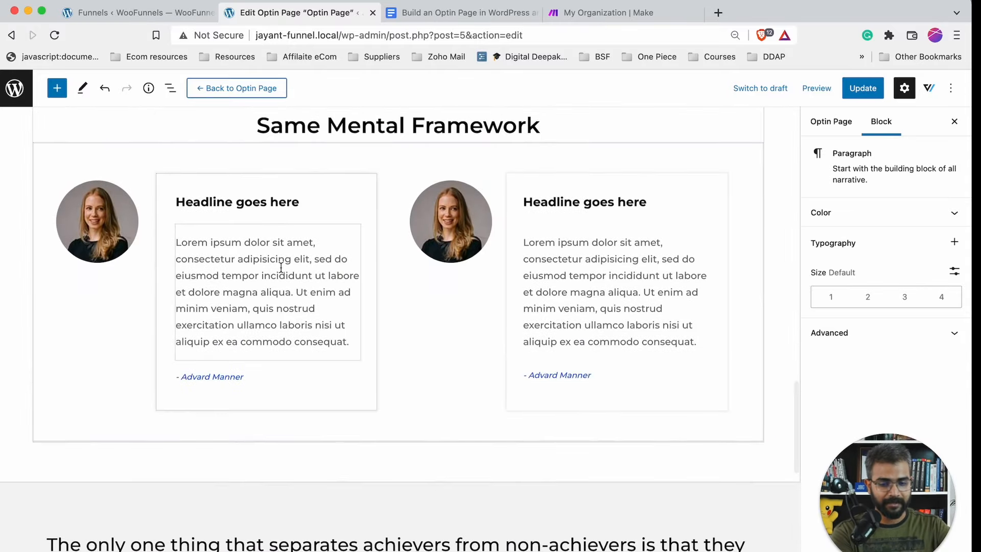
scroll(281, 267, up, 5)
scroll(280, 267, up, 5)
triple_click(258, 291)
key(super+c)
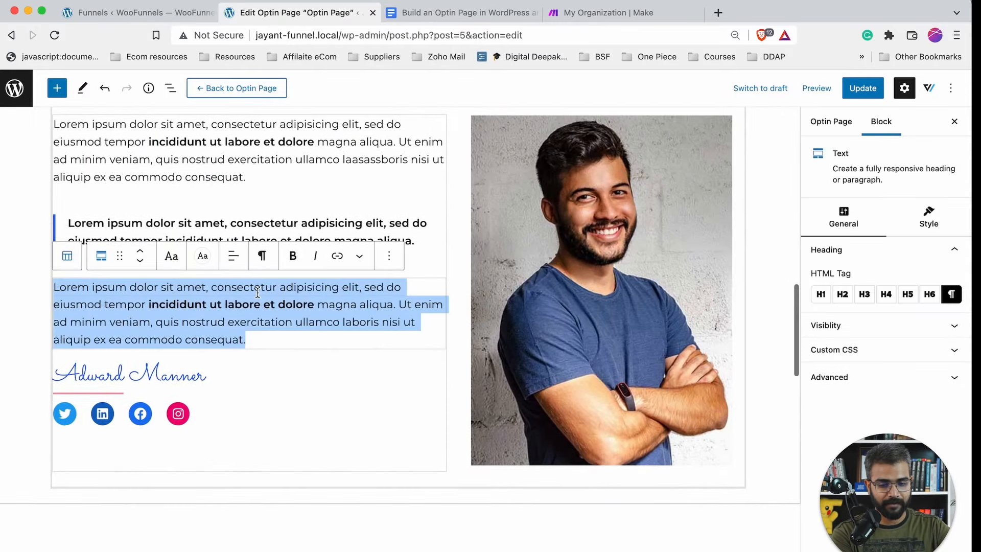
scroll(257, 292, down, 5)
scroll(257, 292, down, 10)
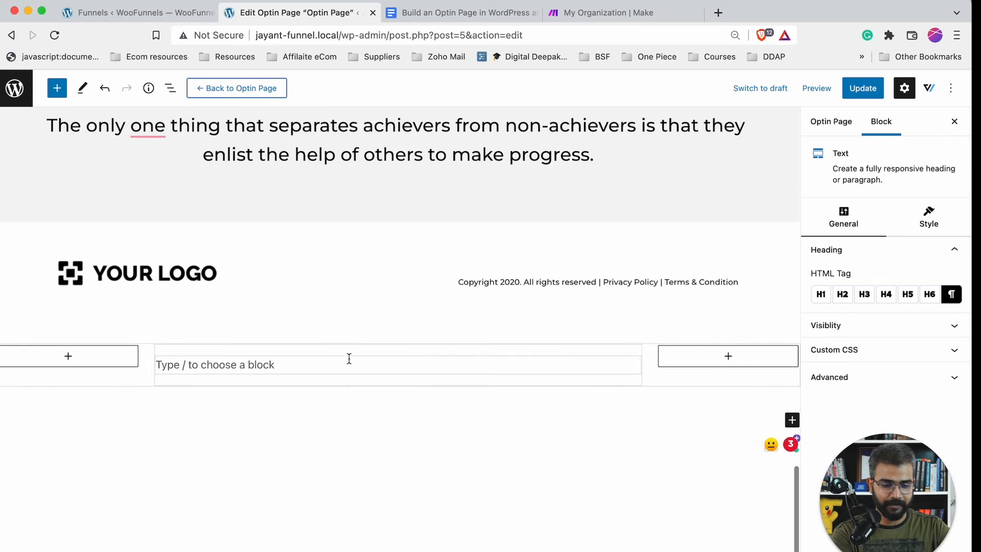
click(342, 366)
- Paste the Lorem ipsum paragraph four times into the middle column
key(super+v)
key(Return)
key(Return)
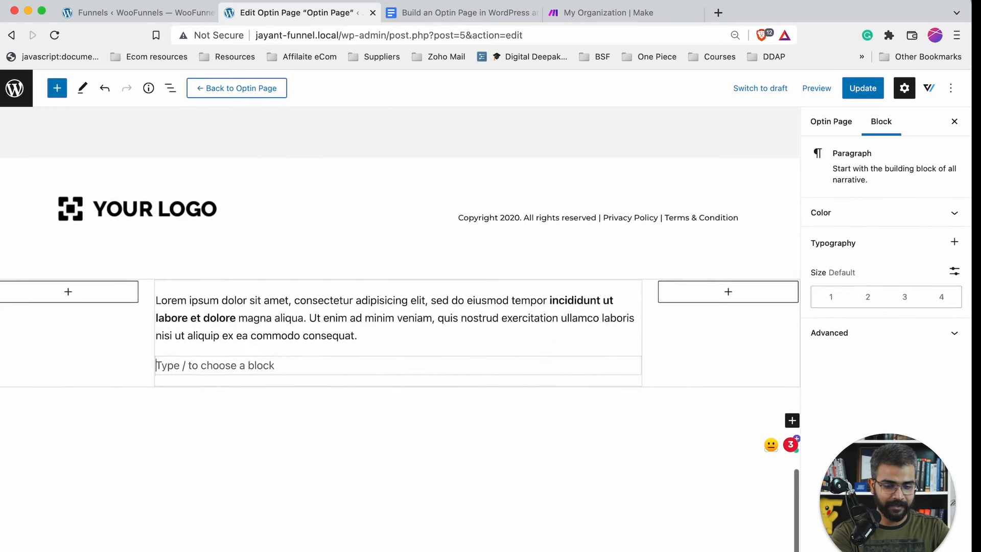
key(super+v)
key(Return)
key(super+v)
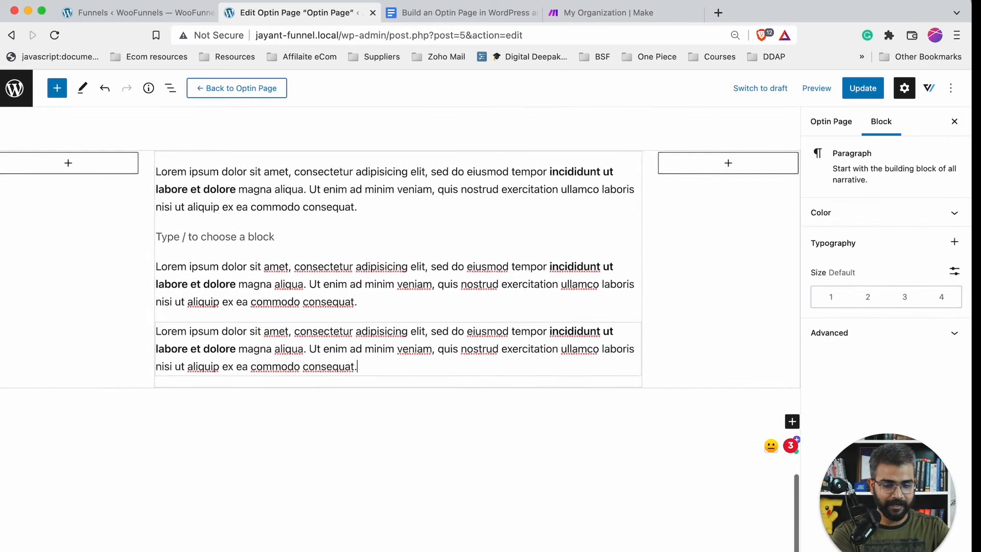
key(Return)
key(super+v)
key(Return)
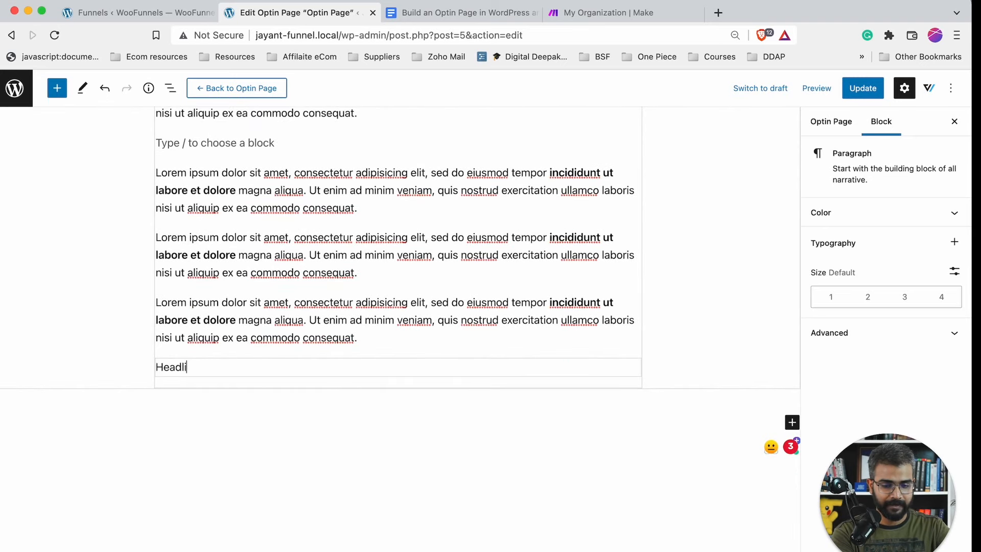
- Turn the 'Headline' paragraphs between the Lorem blocks into headings
click(202, 336)
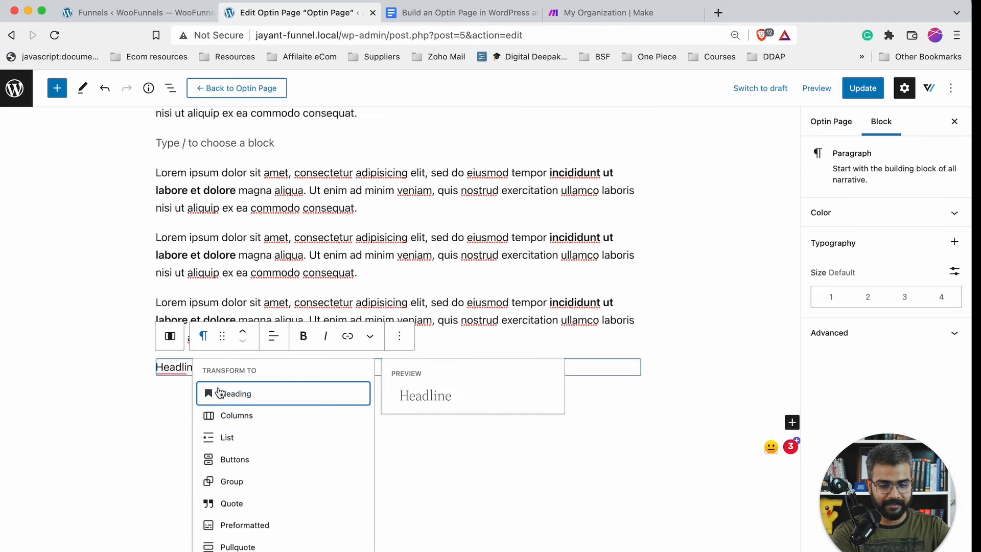
click(220, 393)
scroll(358, 357, up, 5)
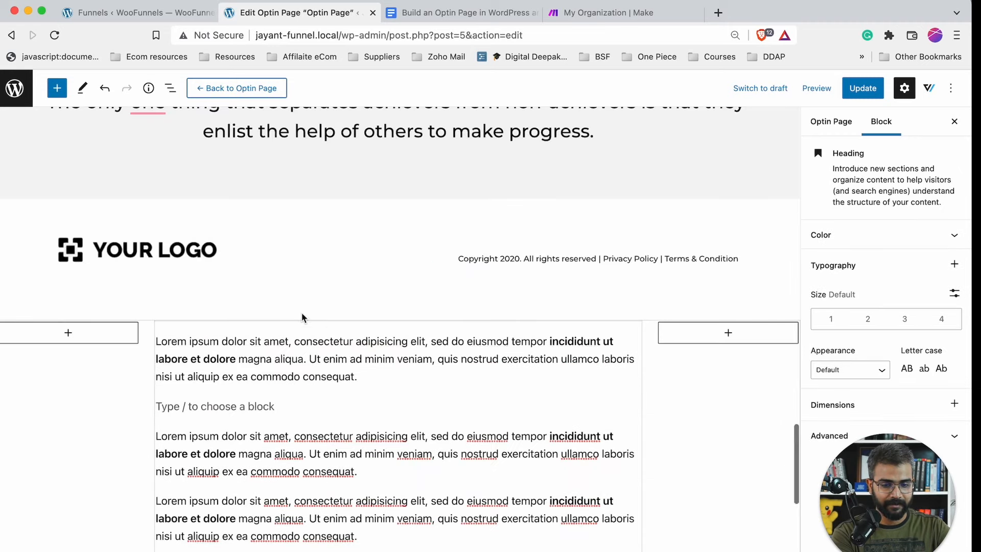
click(260, 406)
text(Headl)
text(ine)
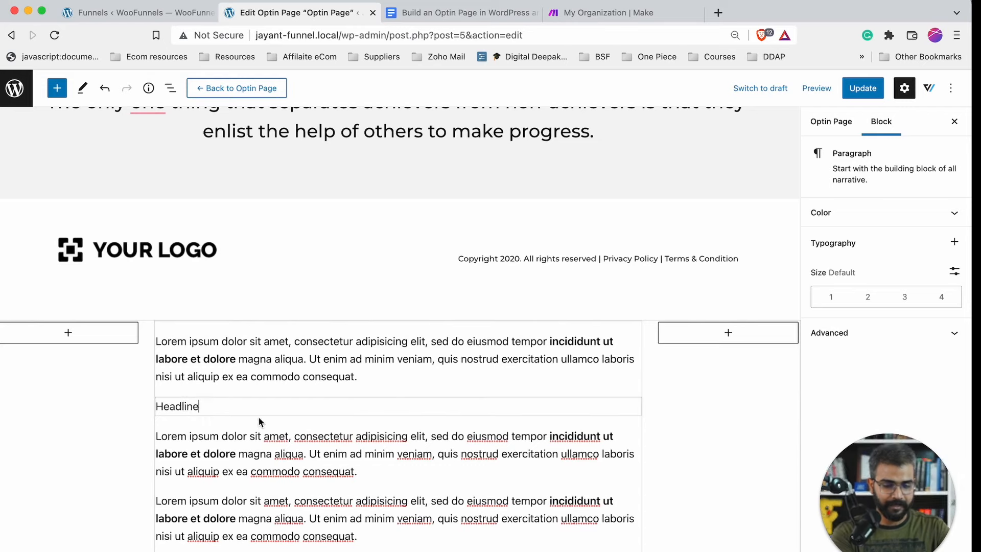
click(203, 374)
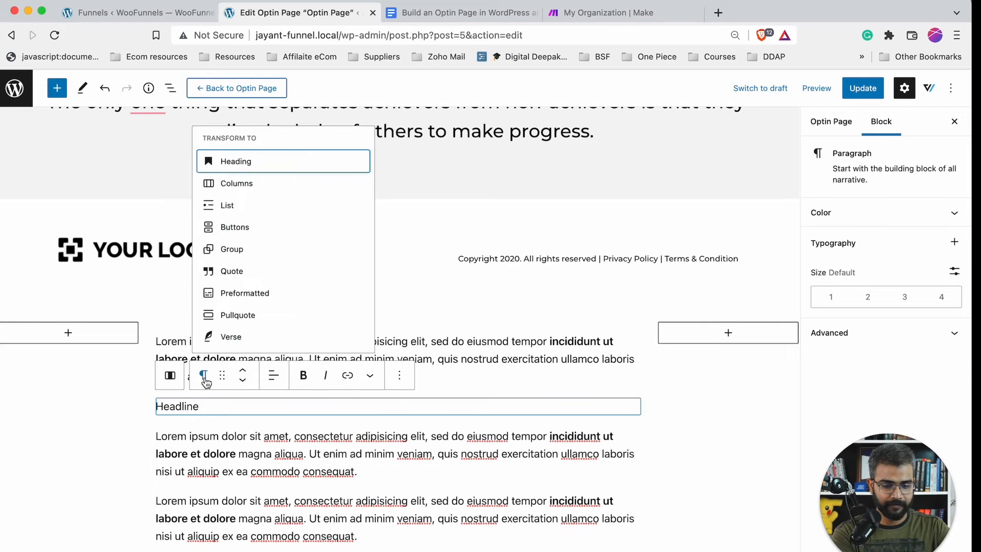
click(231, 162)
click(117, 388)
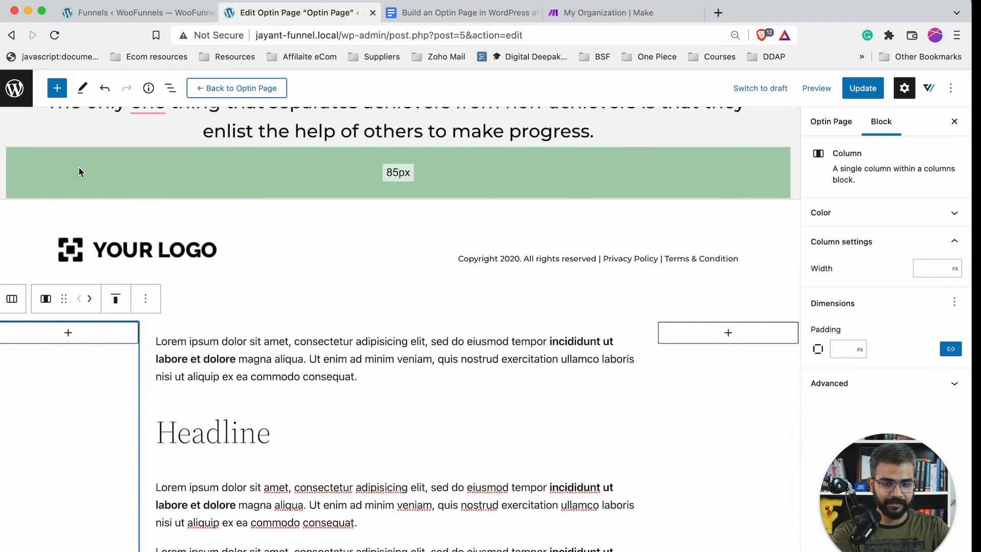
- Try dragging the Columns block up in the List View outline, then undo the move
click(171, 87)
scroll(88, 406, down, 5)
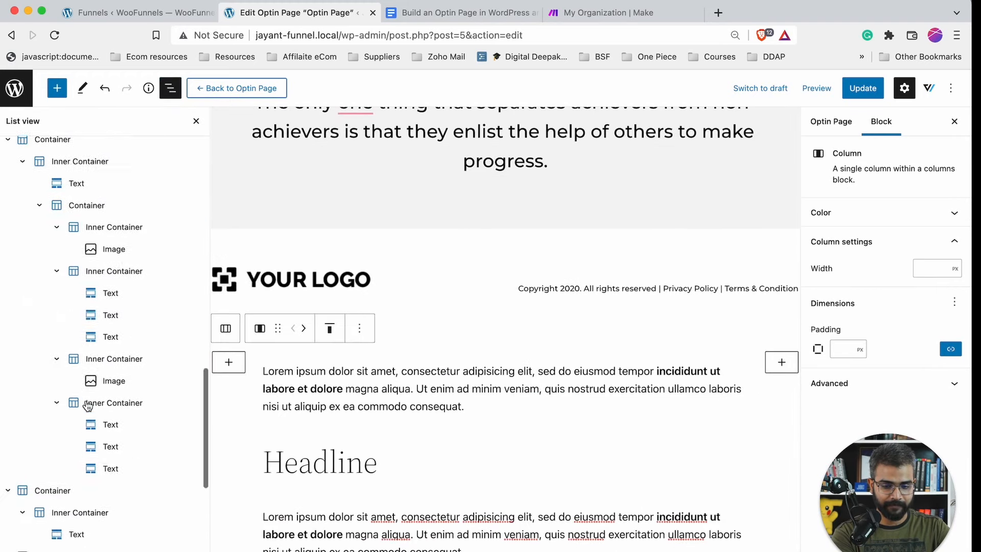
scroll(88, 406, down, 6)
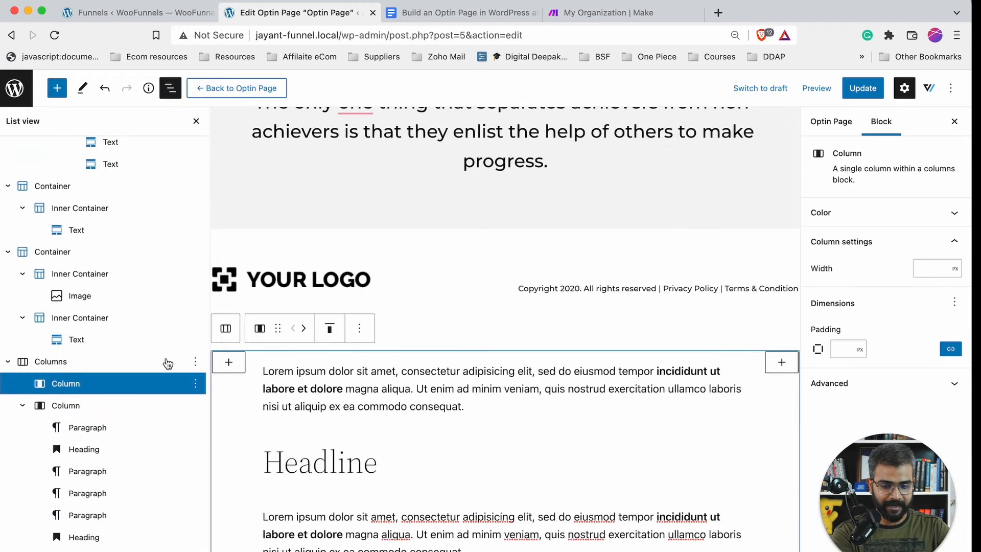
drag(173, 359, 38, 325)
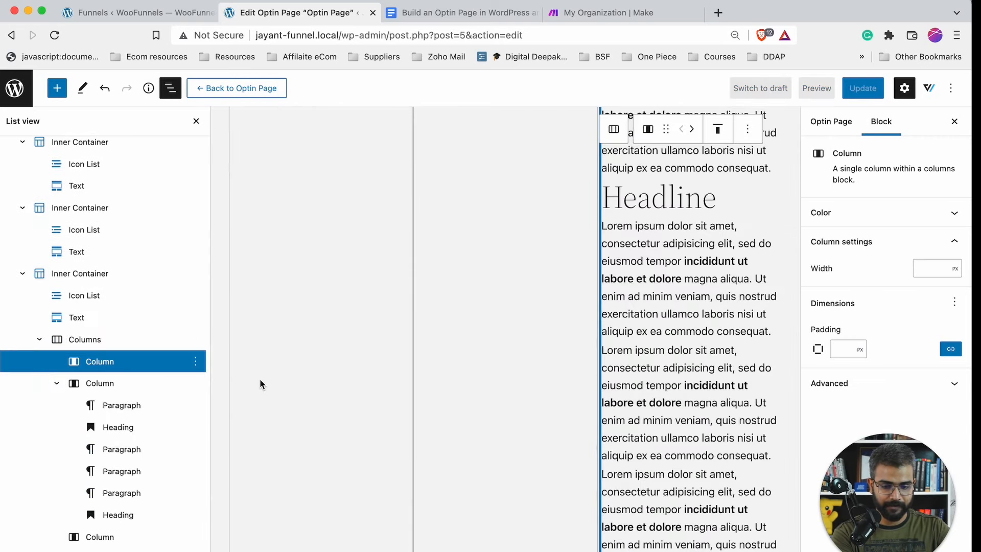
key(super+z)
- Collapse the Container entries in List View and drag the video-and-form Columns section to second place
scroll(105, 456, down, 10)
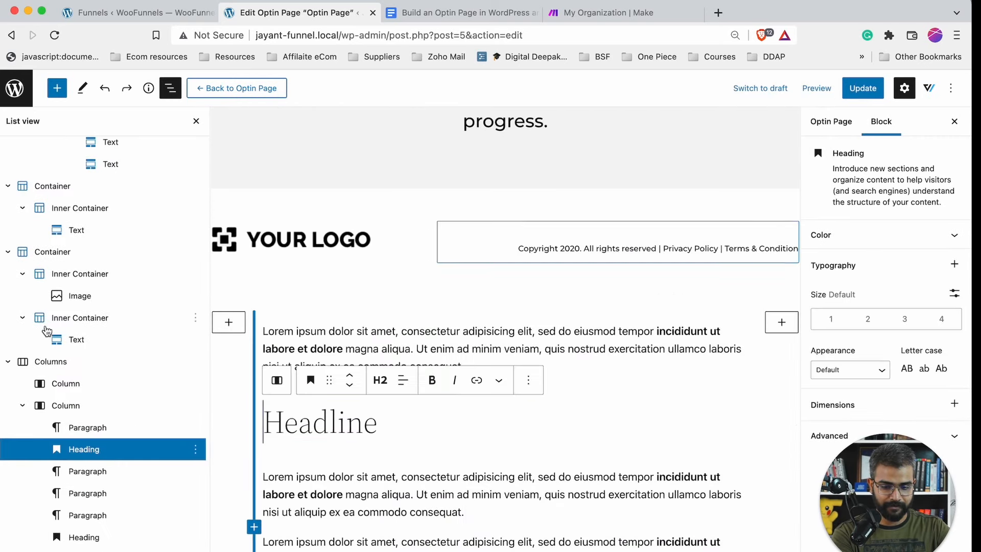
click(7, 362)
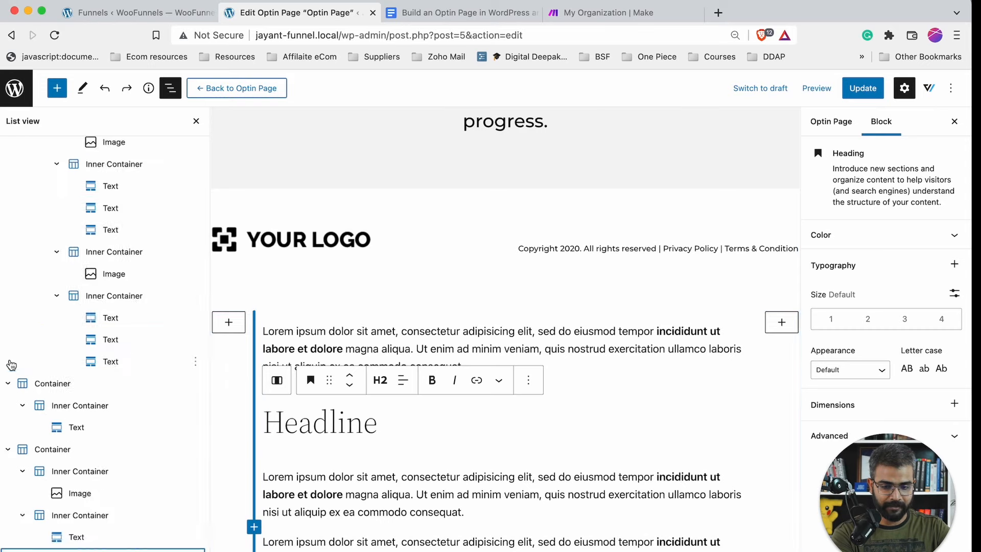
click(8, 450)
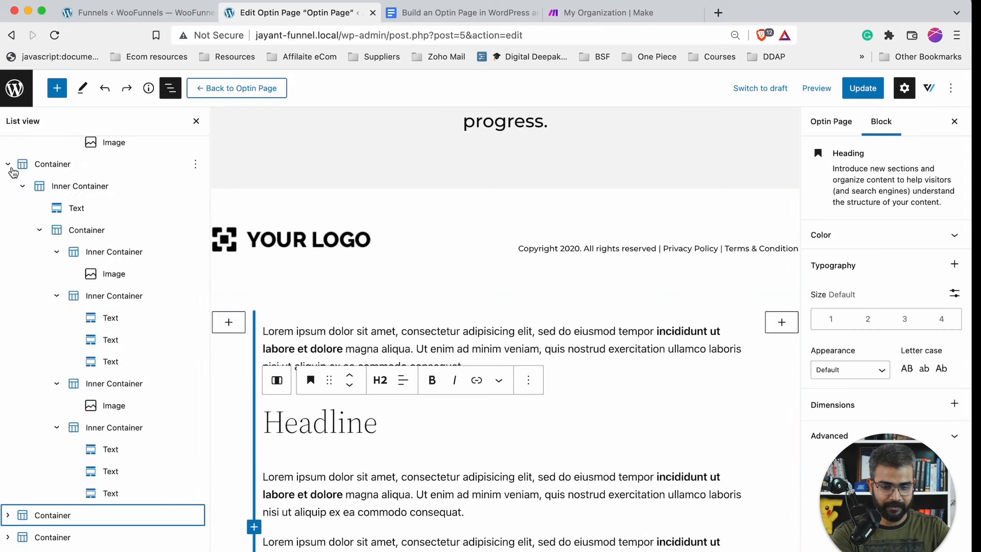
click(9, 164)
scroll(11, 176, up, 10)
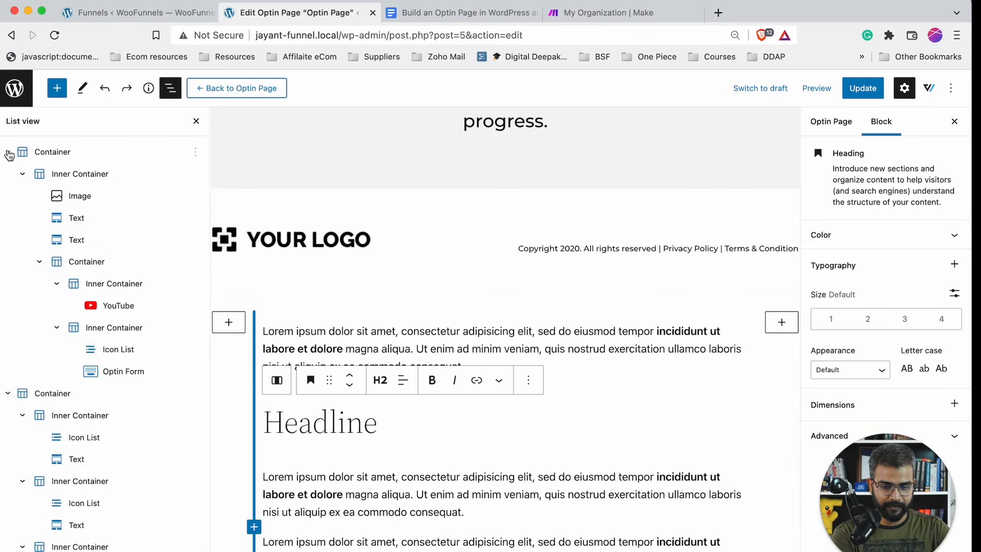
click(8, 152)
click(8, 174)
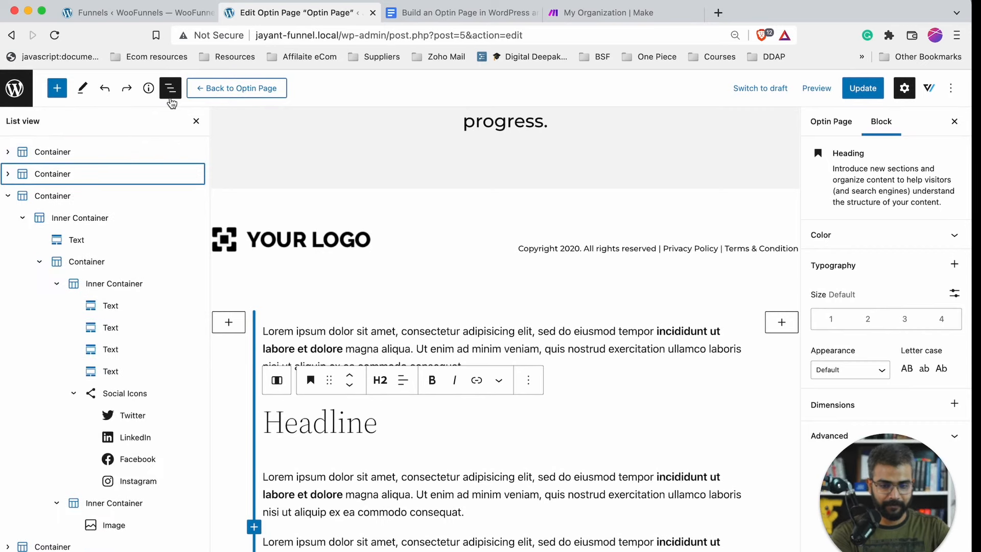
click(9, 197)
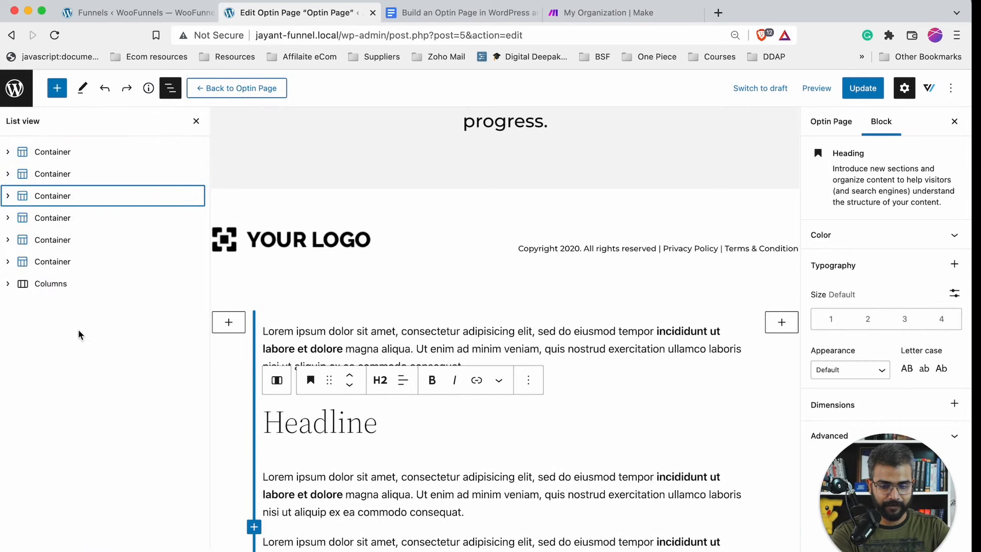
drag(83, 283, 81, 167)
scroll(486, 269, up, 4)
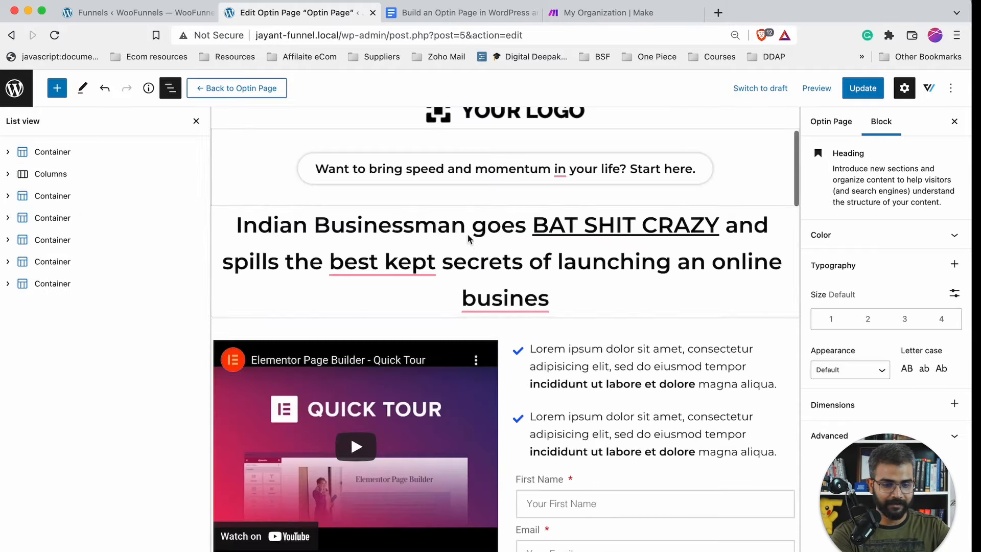
scroll(495, 409, down, 15)
scroll(488, 481, down, 5)
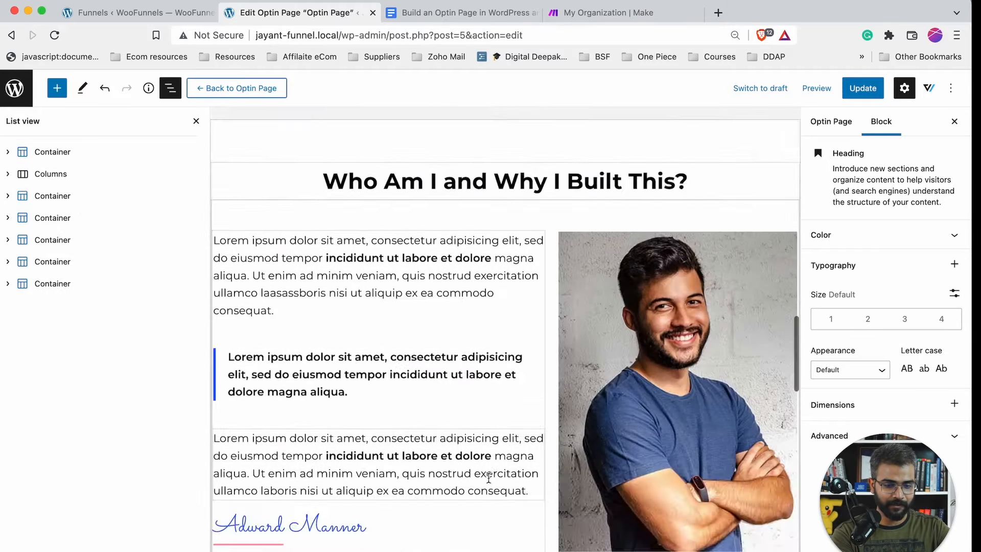
scroll(489, 460, up, 4)
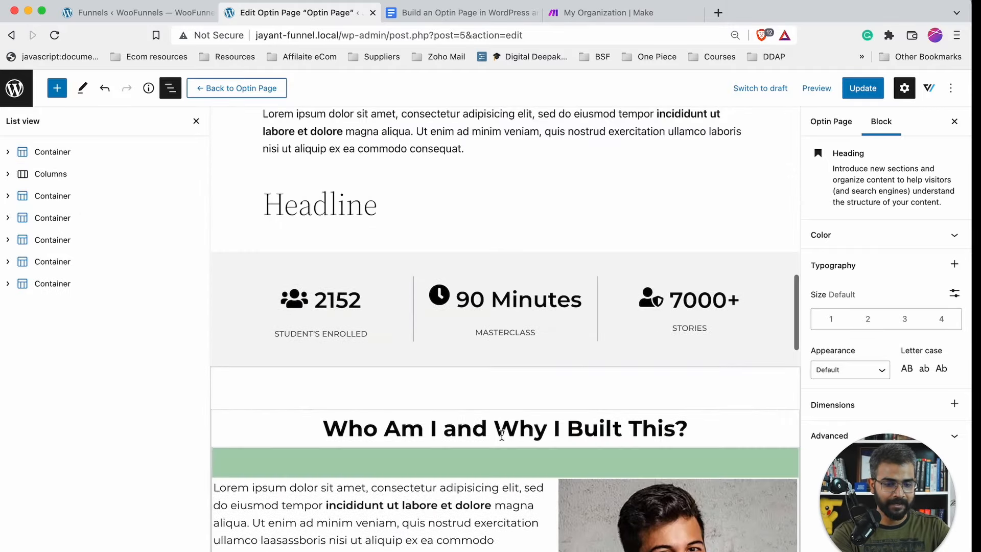
- Paste two lorem paragraphs below the Headline, then update the optin page and view it live
click(409, 197)
key(Return)
key(super+v)
key(Return)
key(super+v)
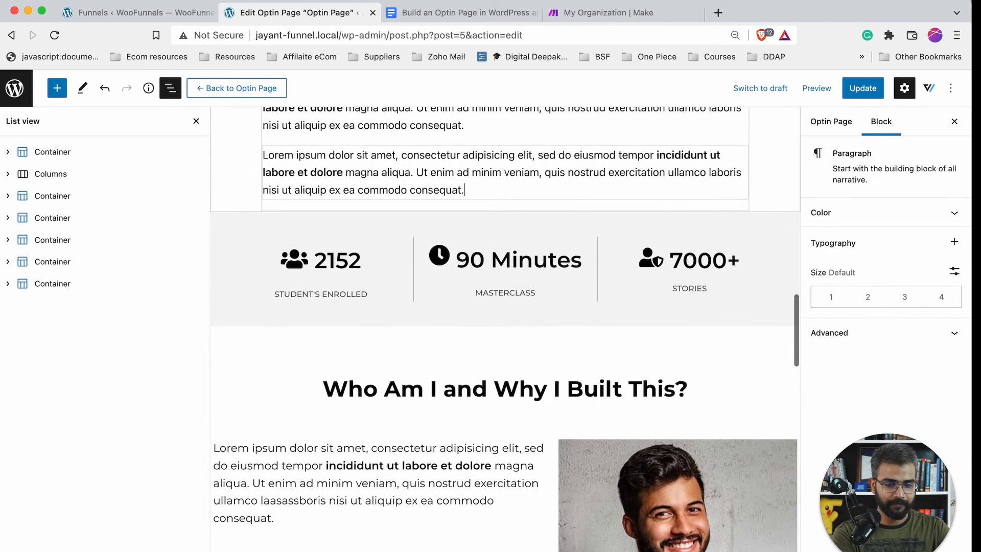
click(171, 89)
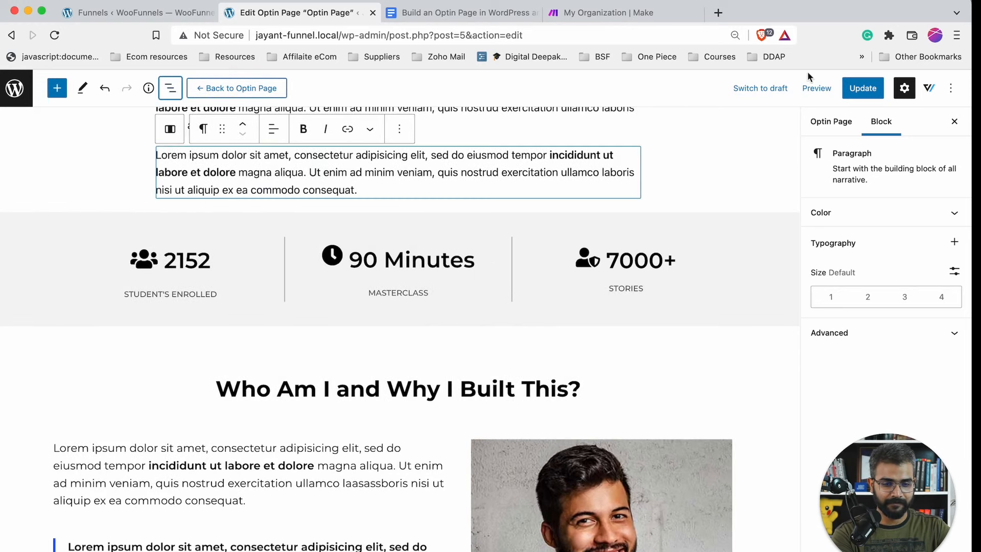
click(866, 94)
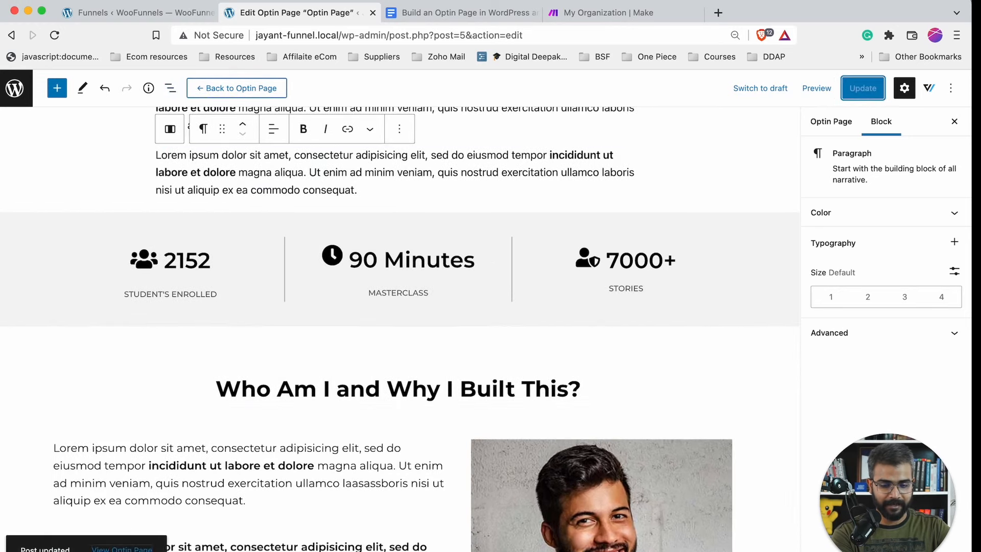
super+click(122, 547)
- Scroll through the live optin page to review the edits
click(503, 14)
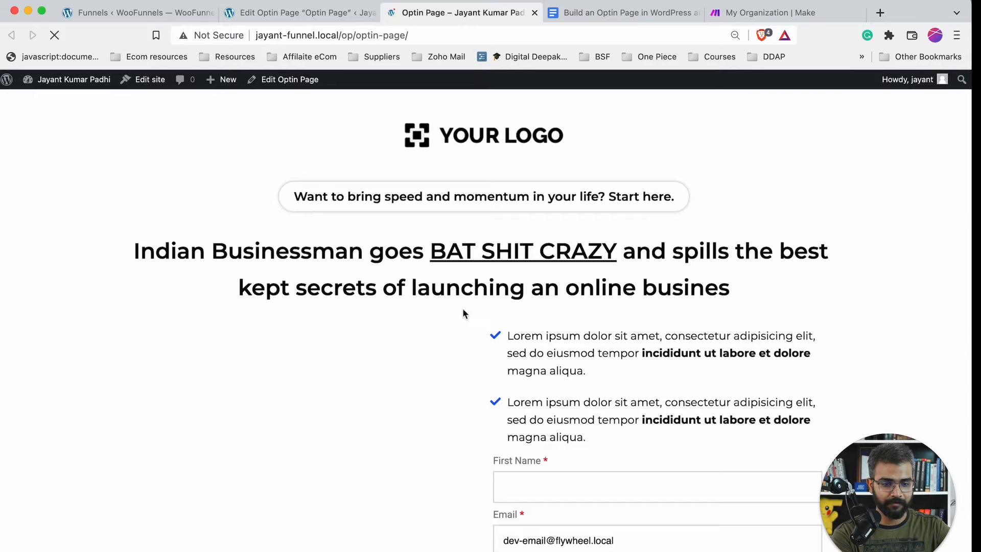
scroll(463, 312, down, 20)
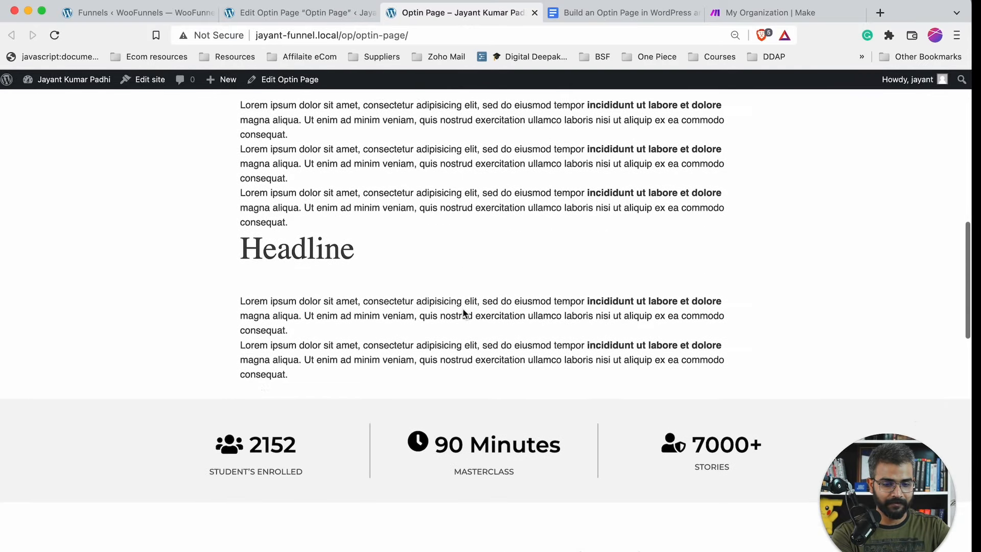
scroll(463, 313, down, 10)
scroll(360, 322, down, 5)
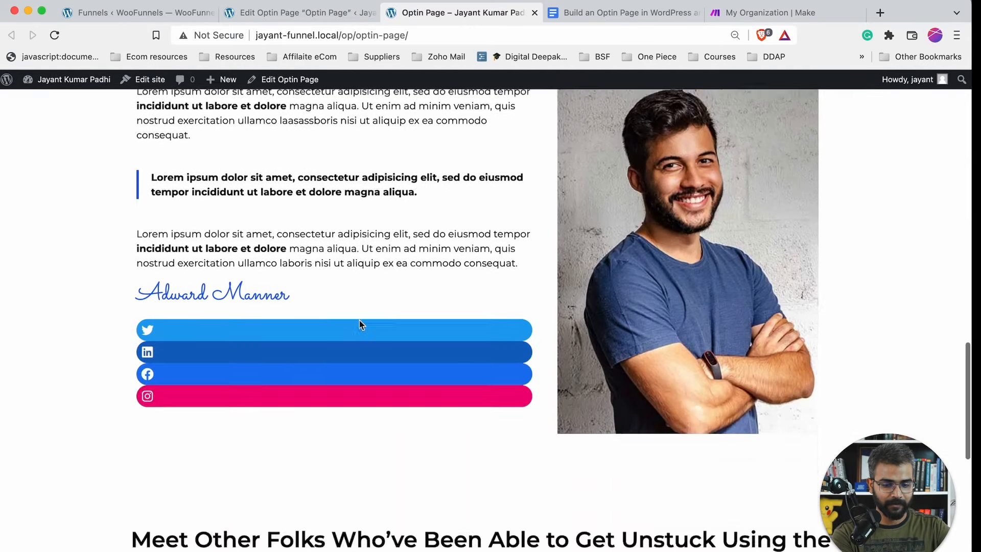
scroll(360, 319, down, 3)
scroll(241, 219, down, 7)
scroll(241, 219, up, 1)
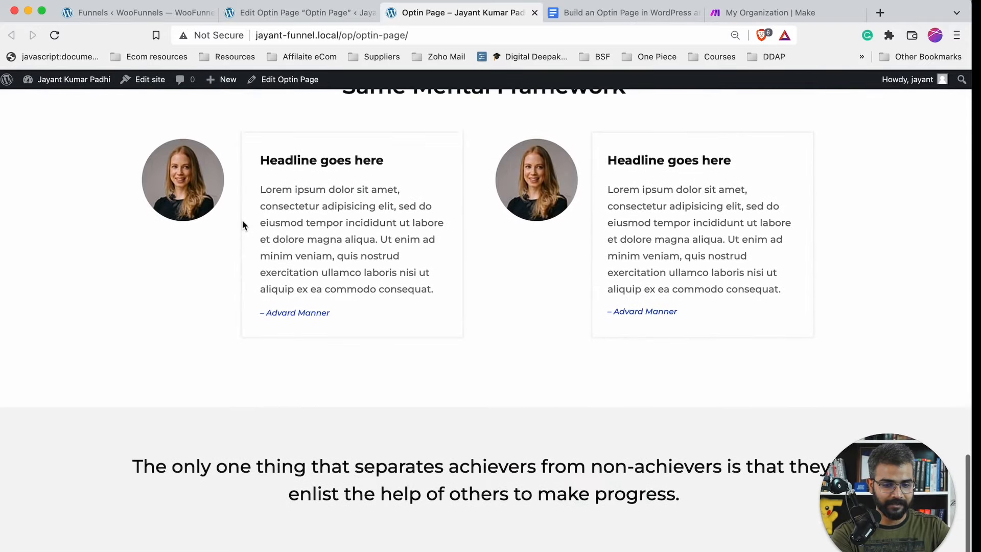
scroll(639, 324, down, 3)
scroll(638, 324, up, 5)
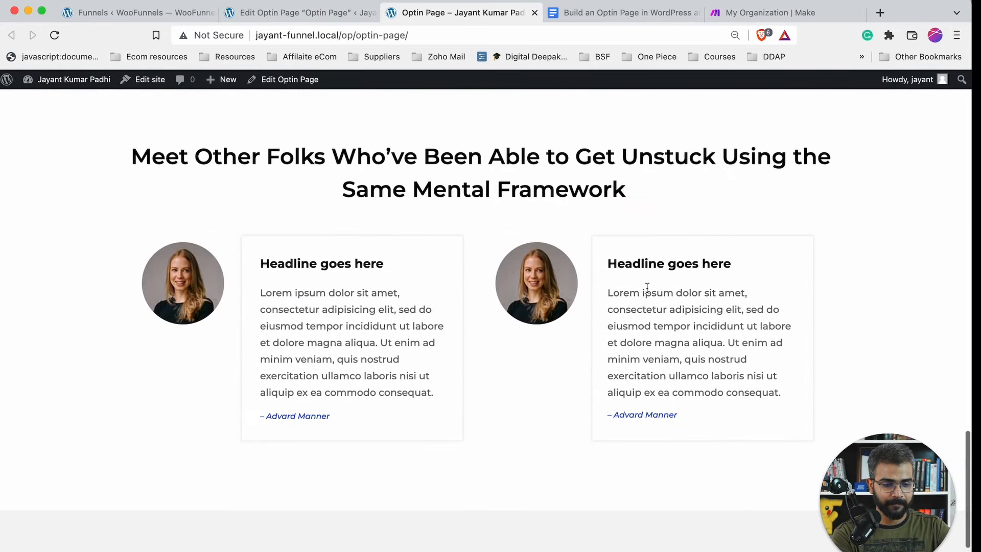
- Back in the editor, correct the headline typo 'busines' to 'business' and update the page
click(324, 13)
scroll(335, 193, up, 10)
scroll(337, 192, up, 3)
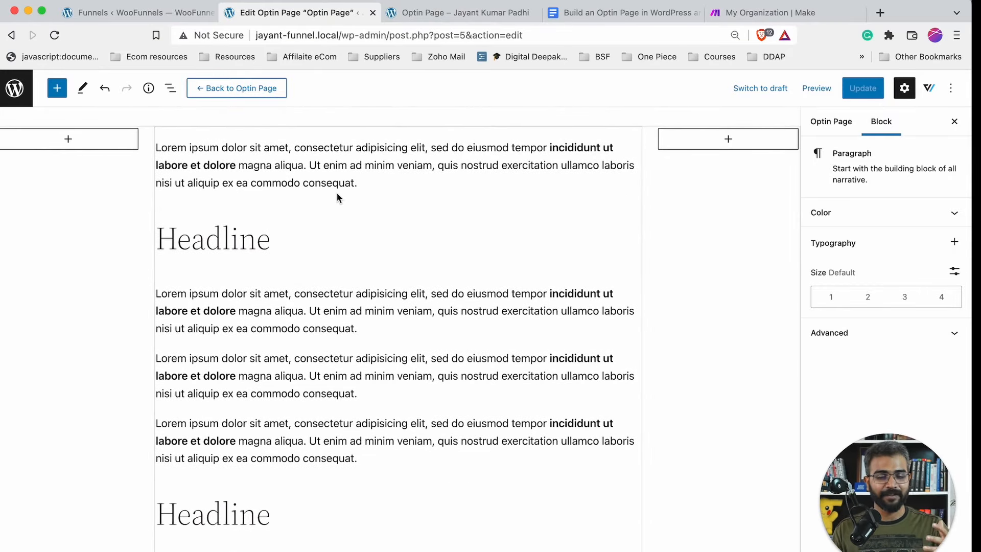
scroll(336, 192, up, 15)
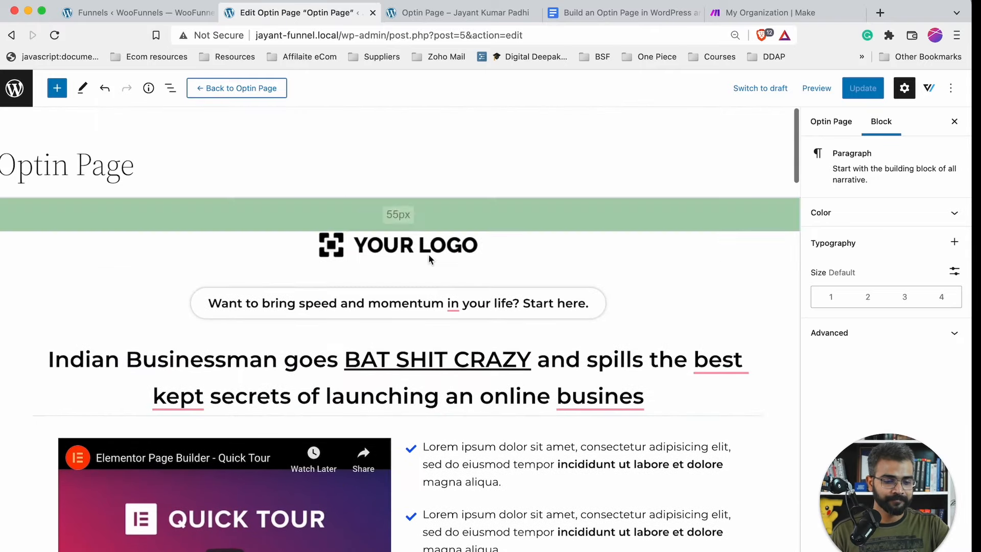
mouse_move(600, 397)
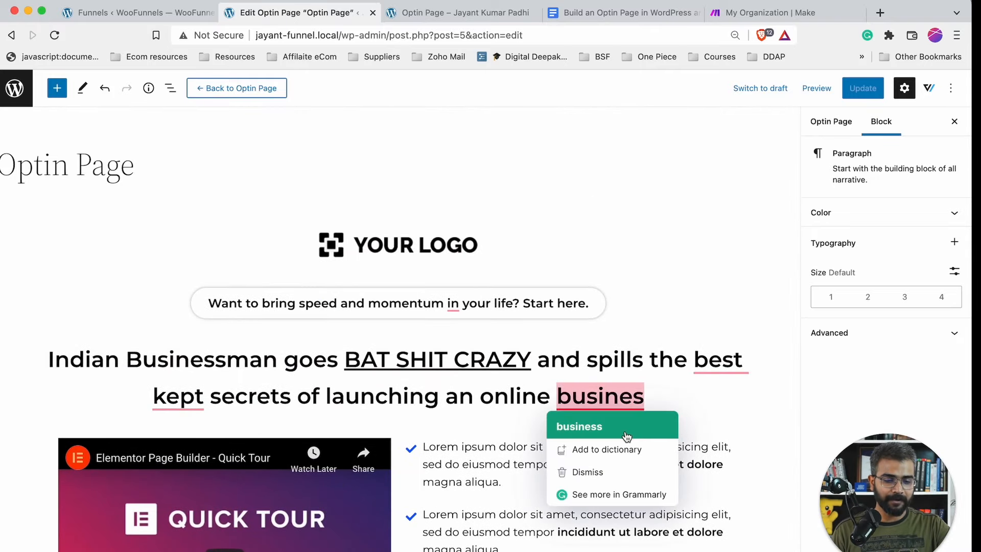
click(578, 425)
click(862, 88)
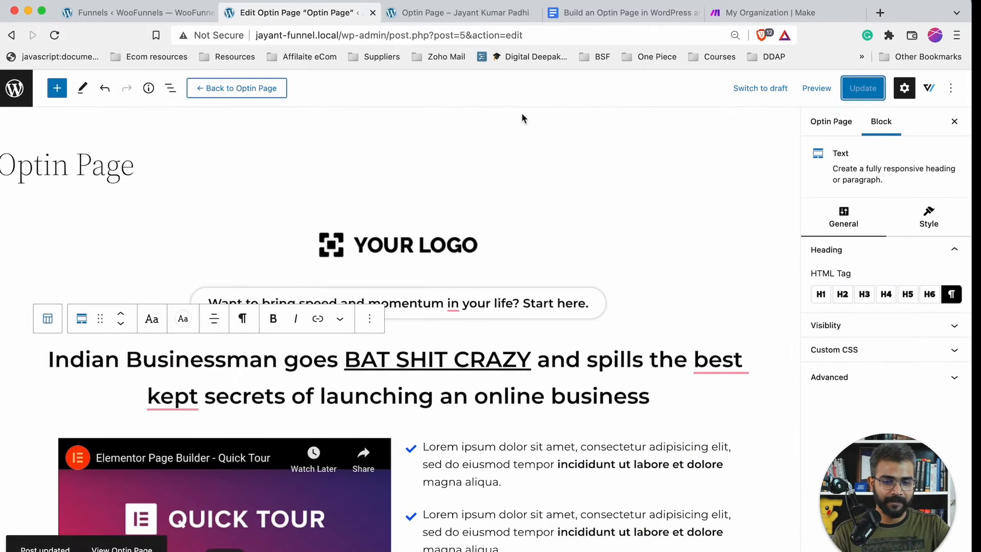
click(107, 15)
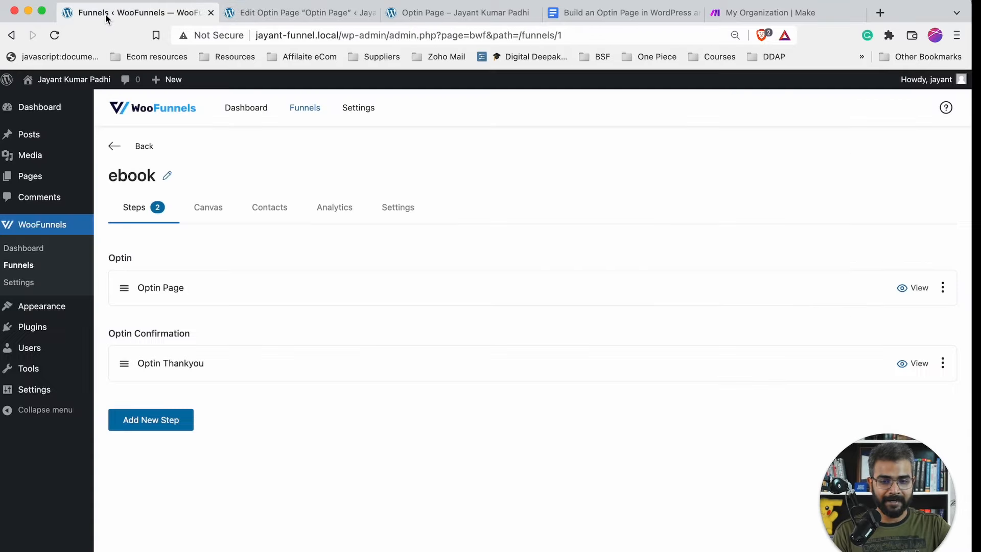
- Close the optin page editor and return to the ebook funnel overview
click(320, 15)
click(372, 12)
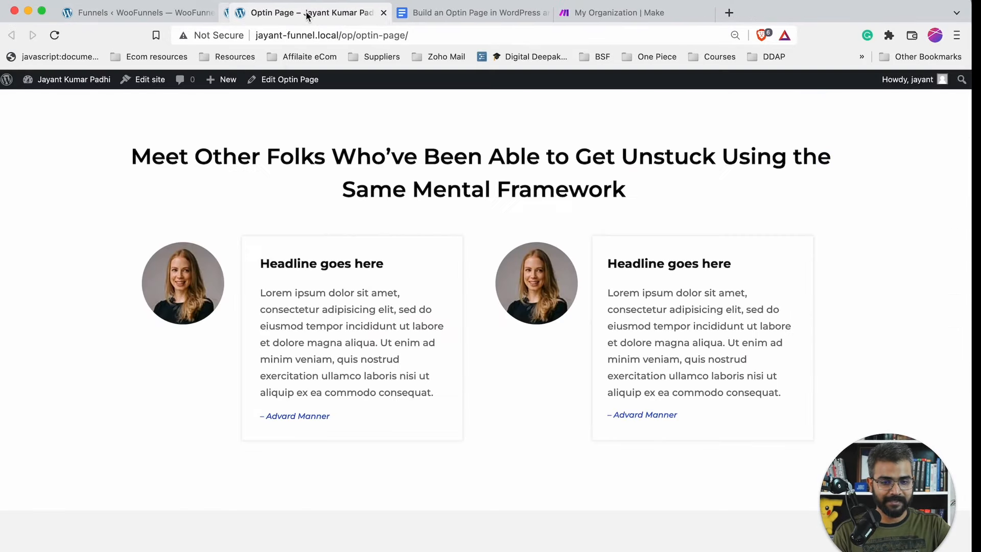
click(108, 15)
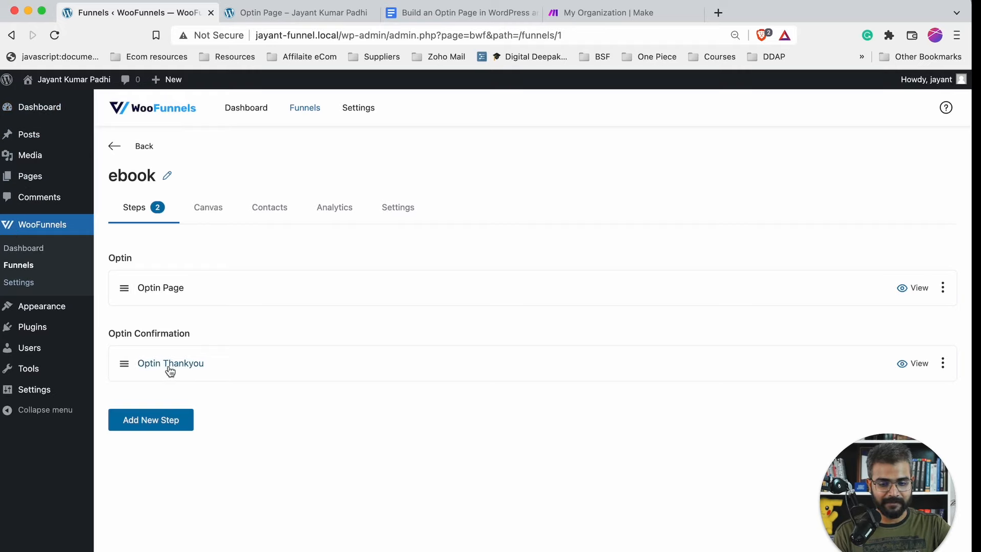
- View the Optin Thankyou page and open it in the editor from the admin bar
click(907, 368)
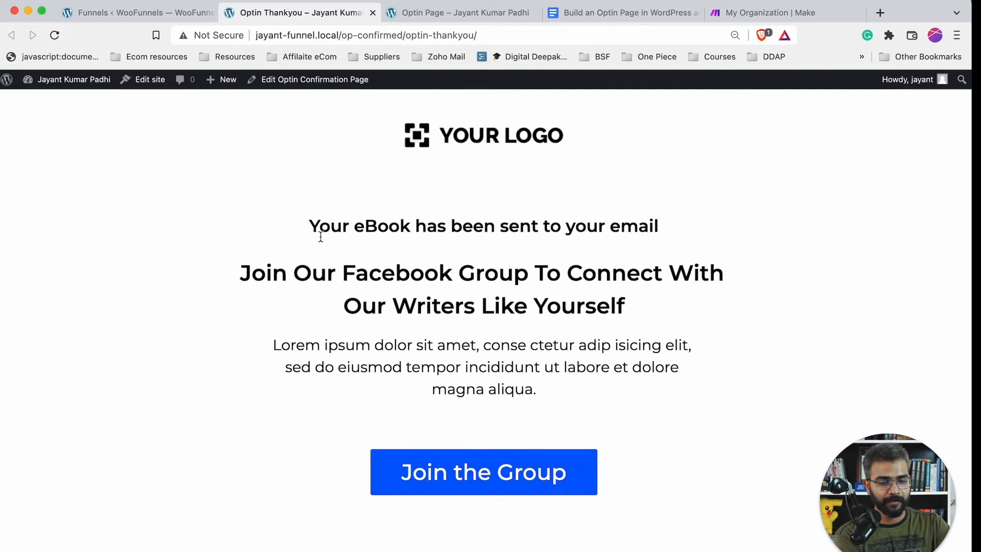
drag(309, 225, 696, 234)
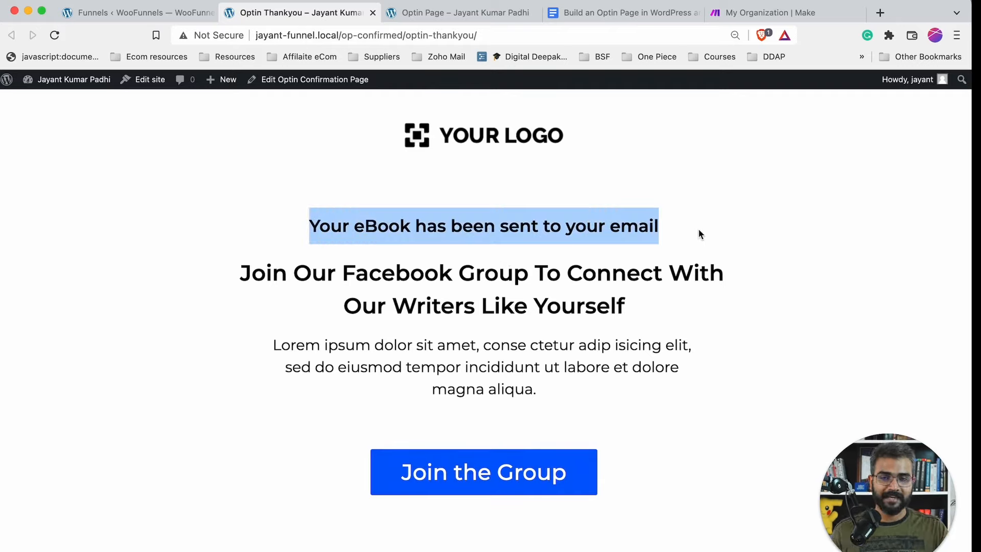
click(174, 12)
click(278, 12)
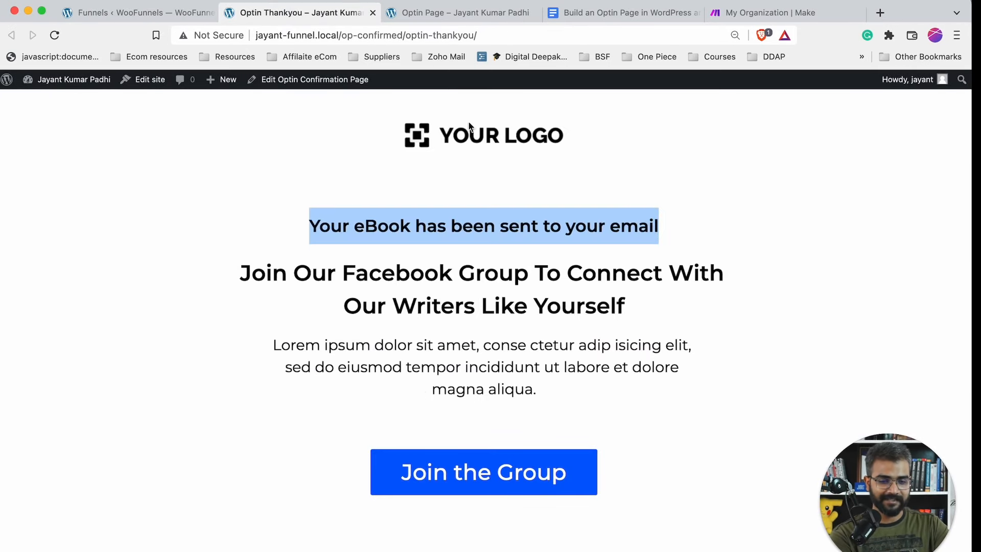
click(355, 85)
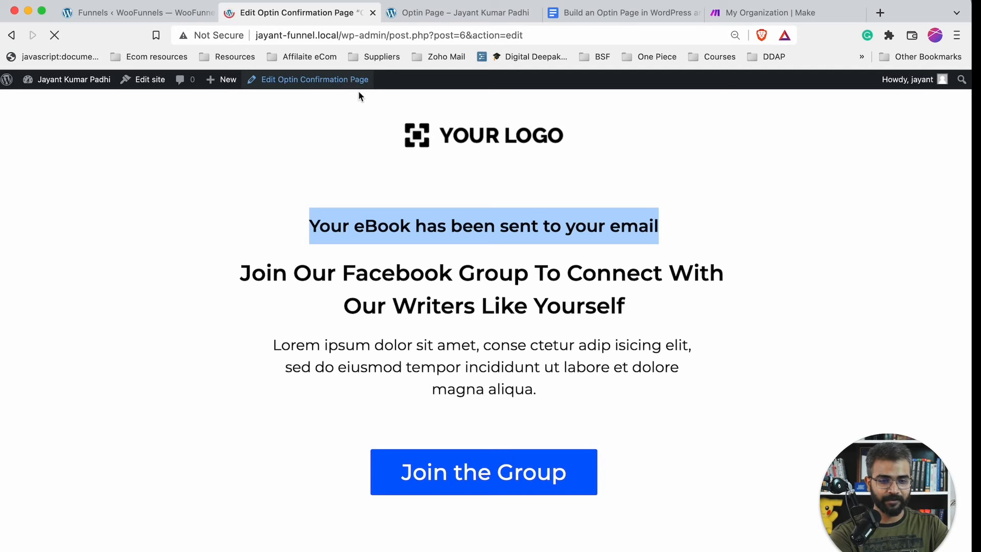
- Replace the YOUR LOGO image with an uploaded dmc gold.png badge
click(437, 240)
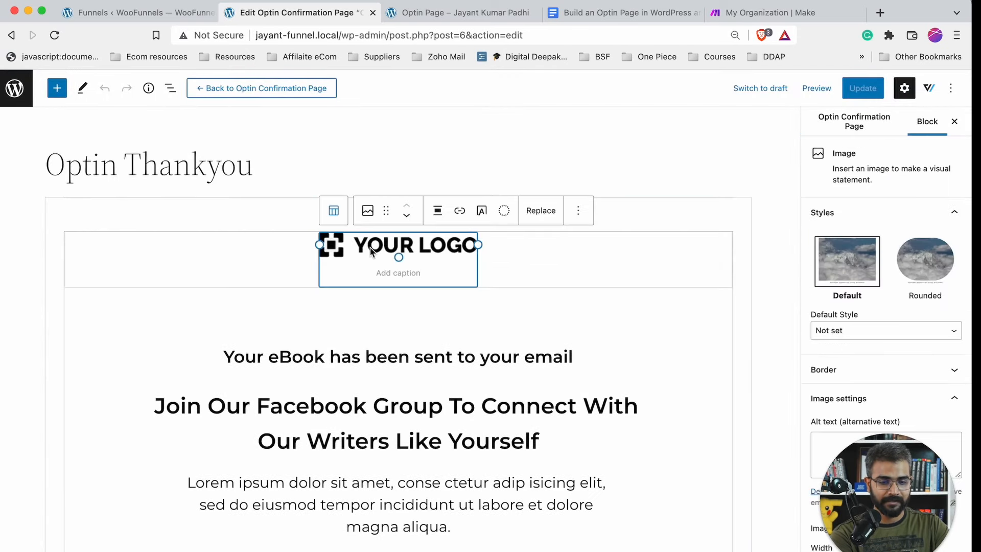
click(535, 211)
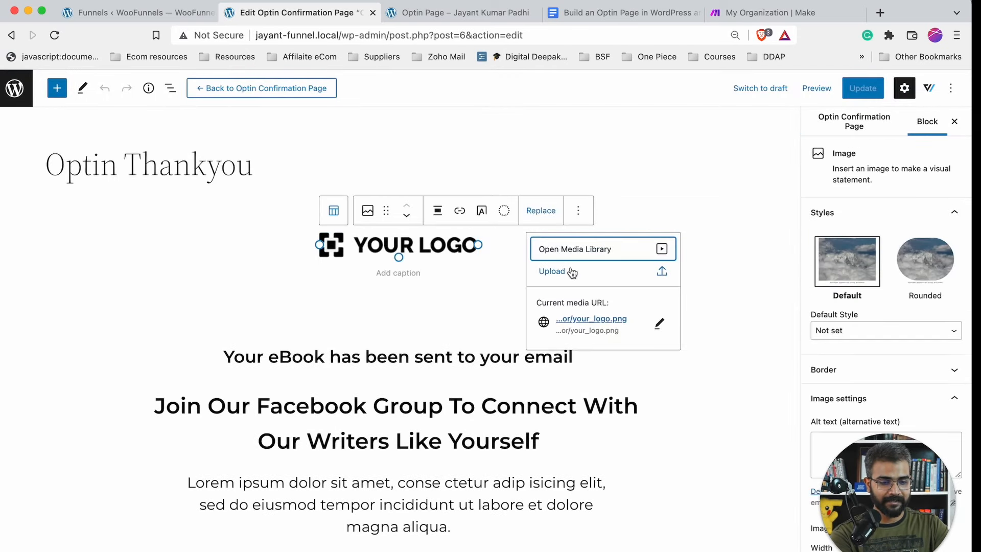
click(587, 272)
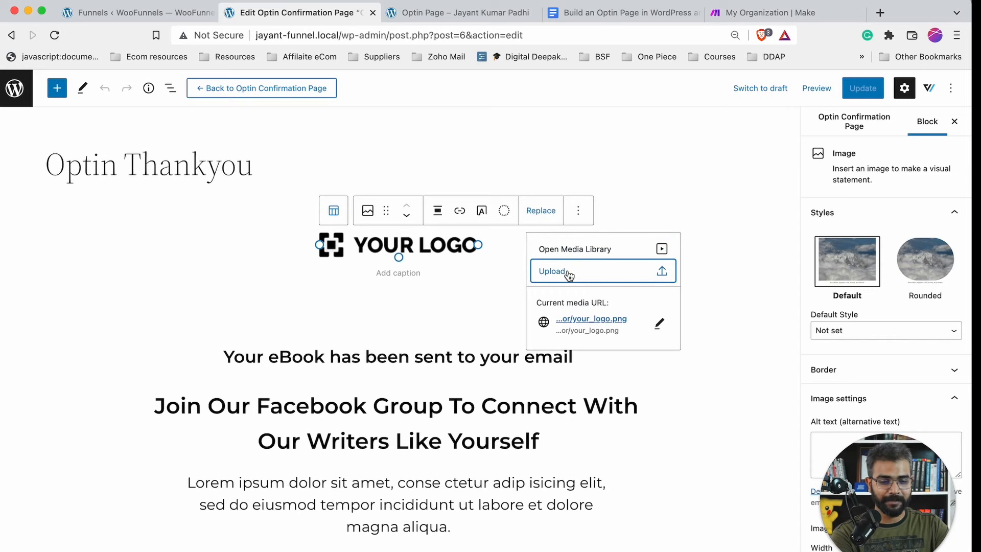
click(667, 272)
scroll(373, 324, down, 5)
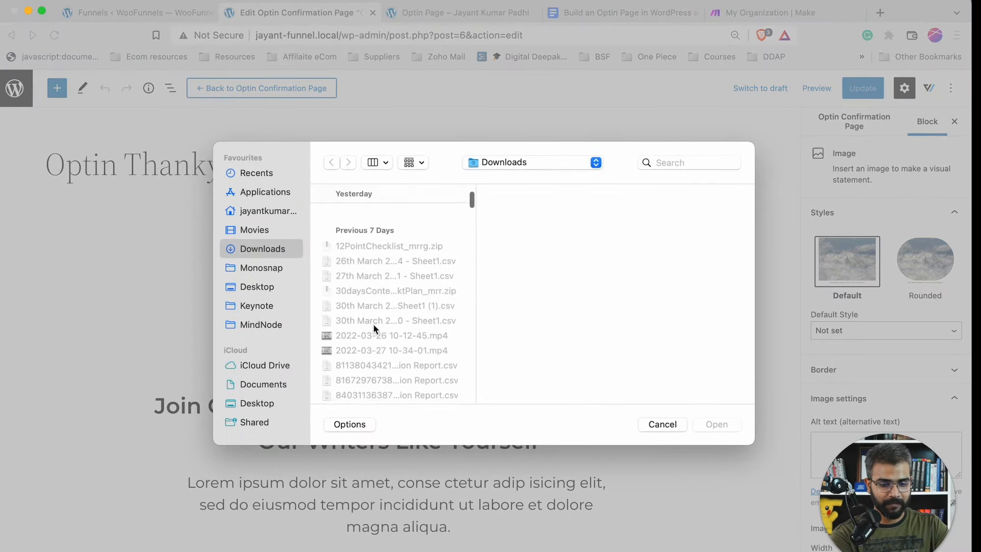
scroll(373, 323, down, 5)
click(369, 336)
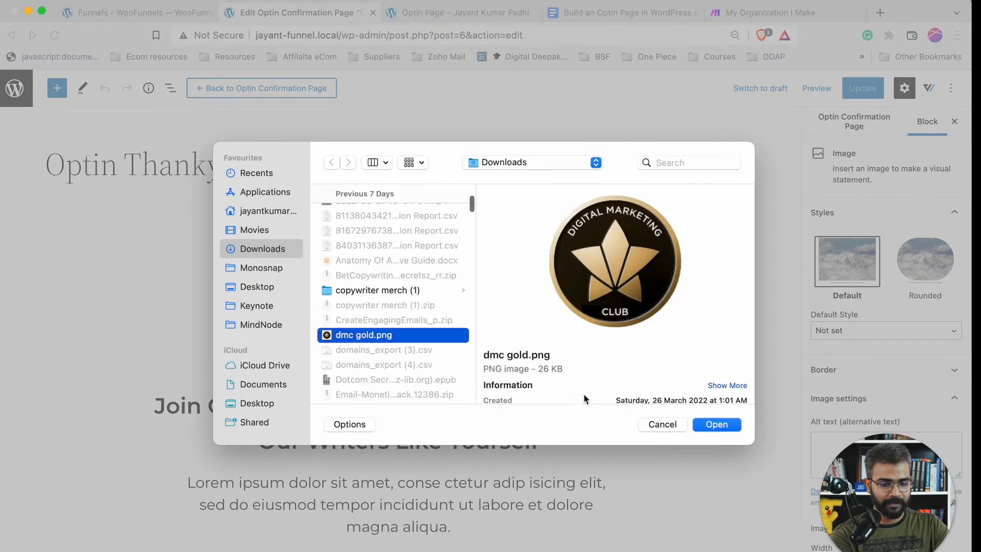
click(715, 424)
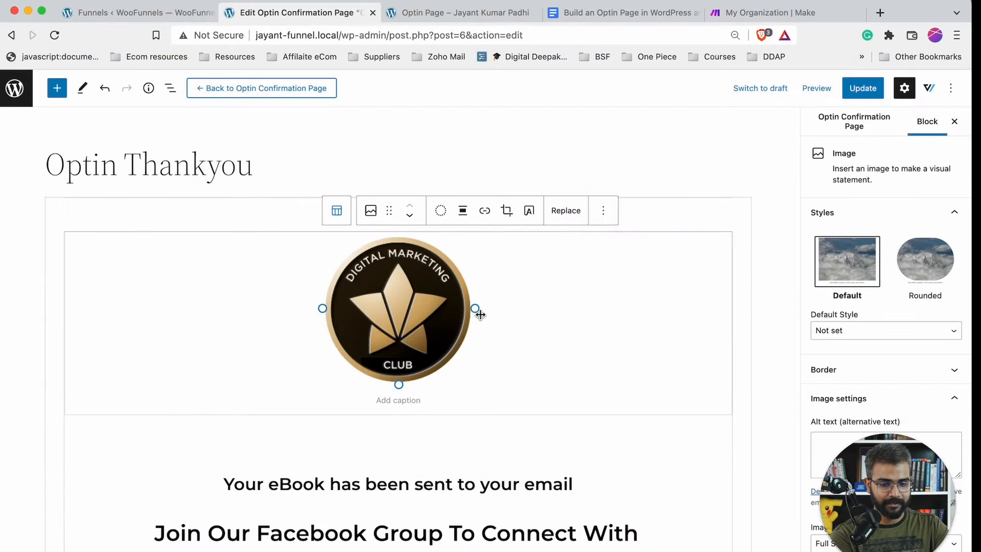
- Resize the logo to 125×125 with the 50% preset, save the page, and close the editor
scroll(860, 407, down, 3)
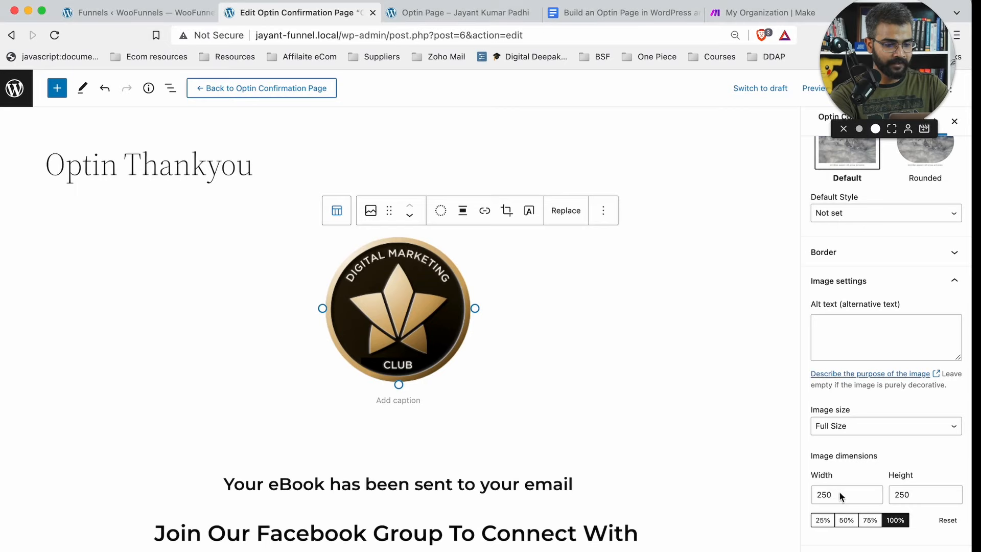
click(823, 520)
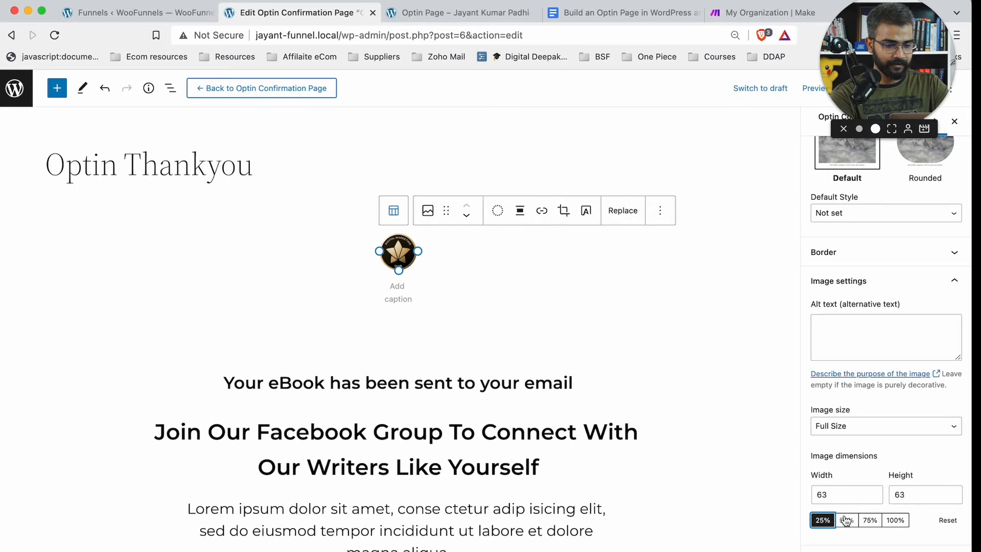
click(846, 519)
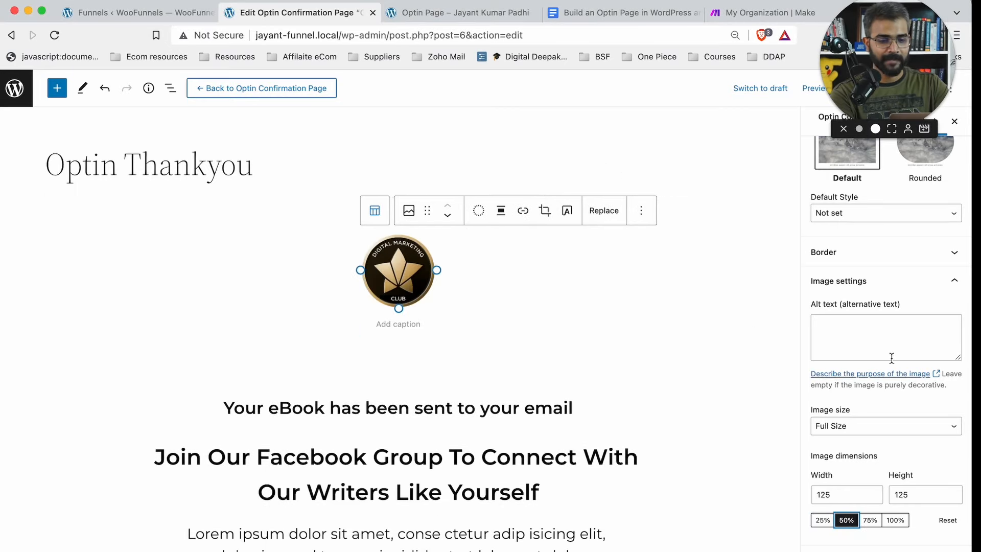
drag(887, 61, 896, 332)
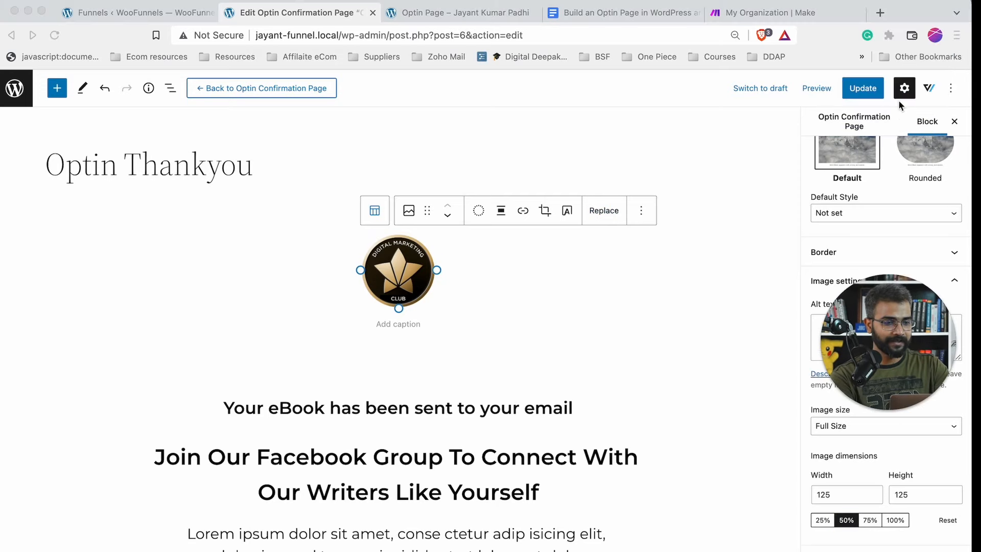
click(863, 88)
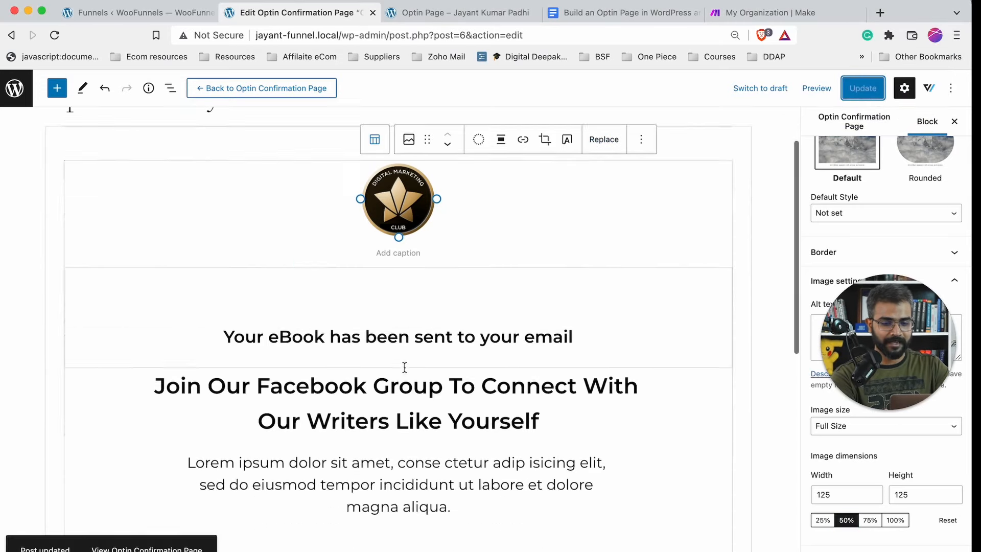
scroll(403, 367, down, 10)
scroll(404, 367, up, 10)
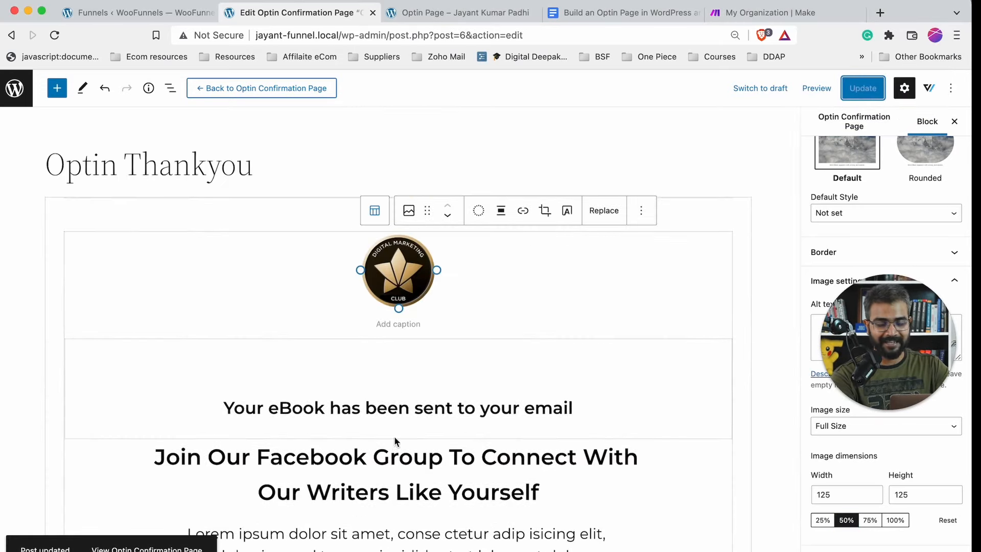
scroll(394, 438, down, 10)
click(373, 12)
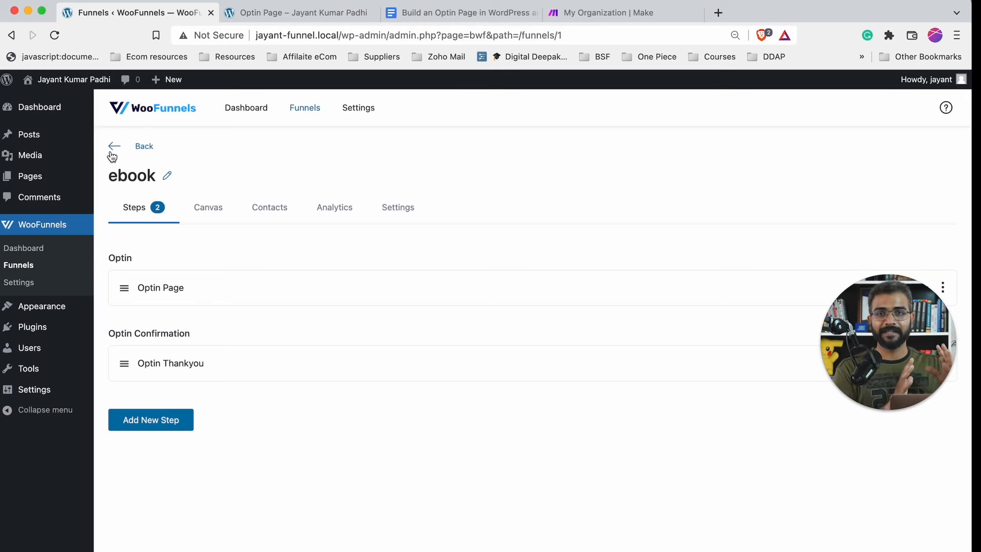
- Go to convertkit.com in a new tab and log in to reach the dashboard
click(718, 13)
text(convertkit.com)
key(Return)
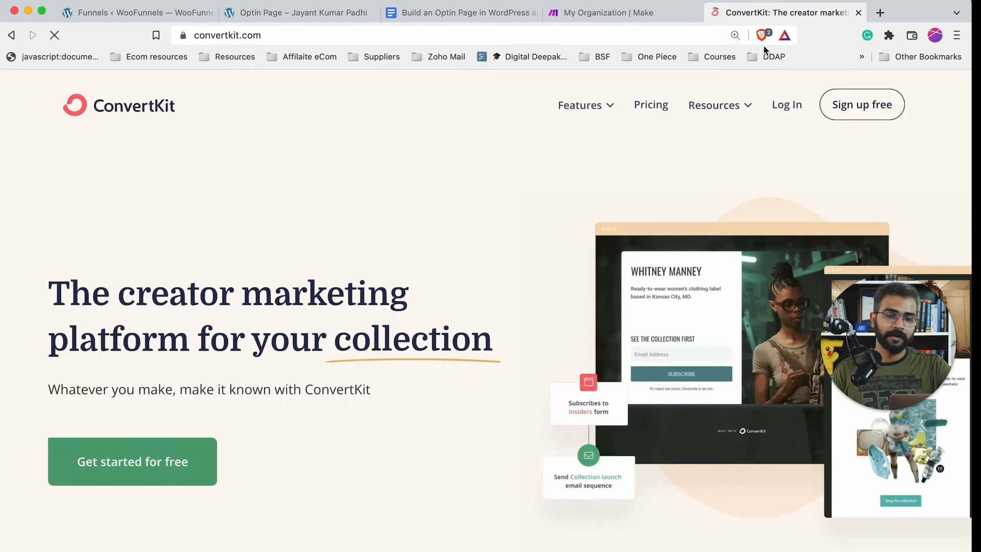
click(786, 108)
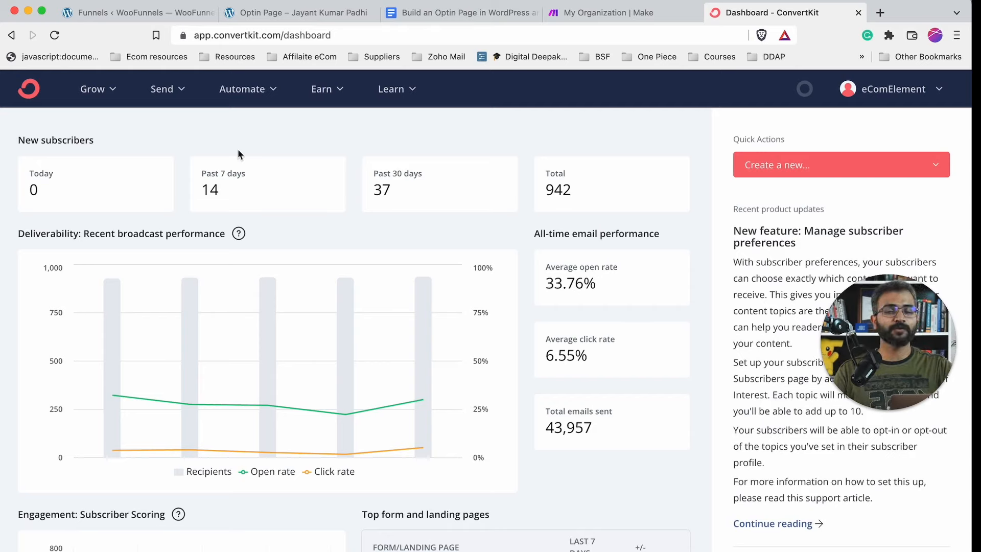
- From Grow > Landing Pages & Forms, start a new Landing Page to see the template gallery
click(110, 90)
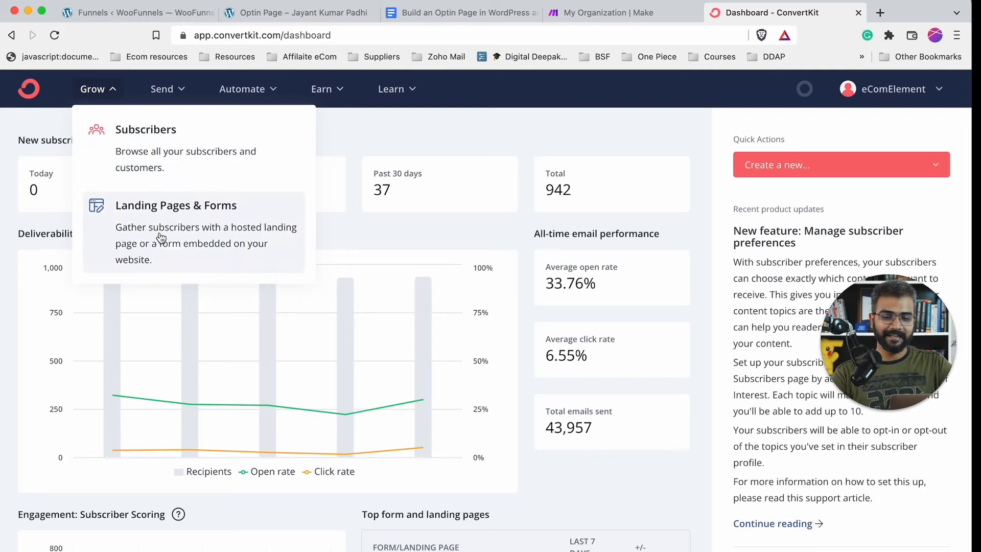
click(173, 247)
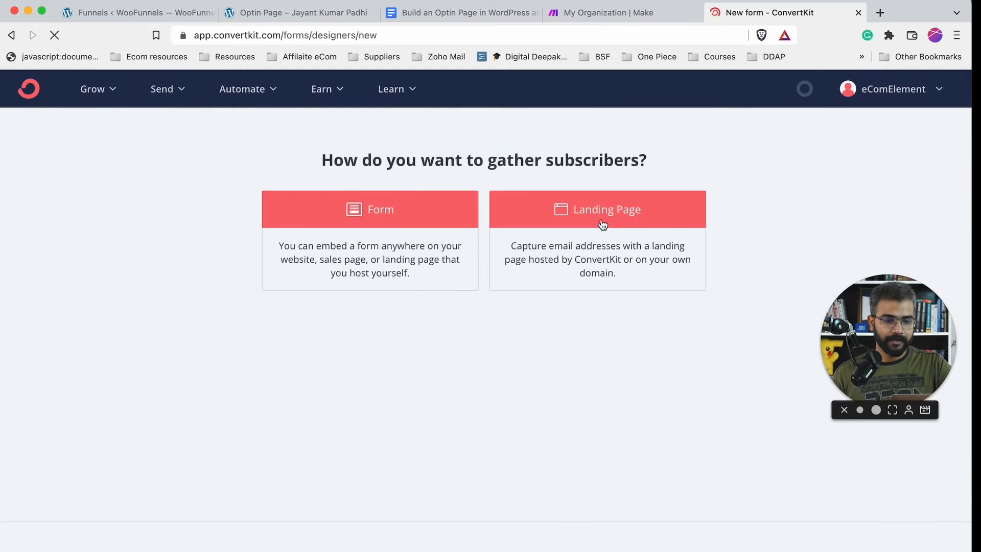
click(589, 220)
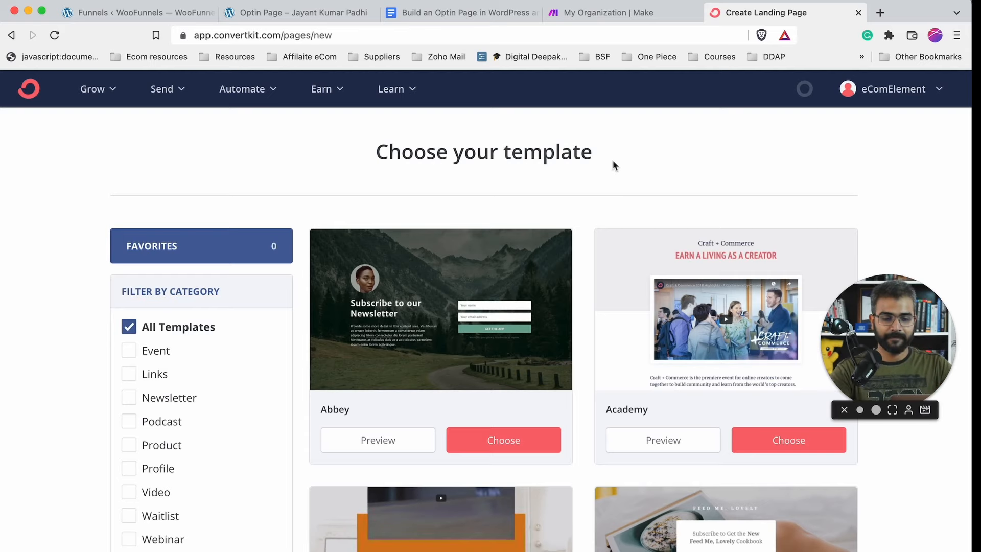
- Start from the Abbey template and add a custom First Name field to the form
click(500, 438)
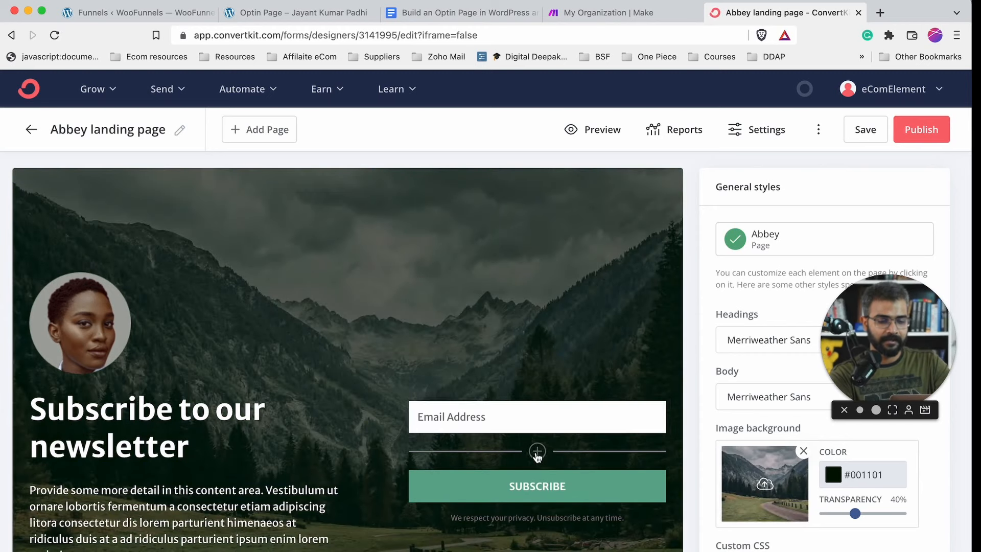
click(536, 451)
click(765, 262)
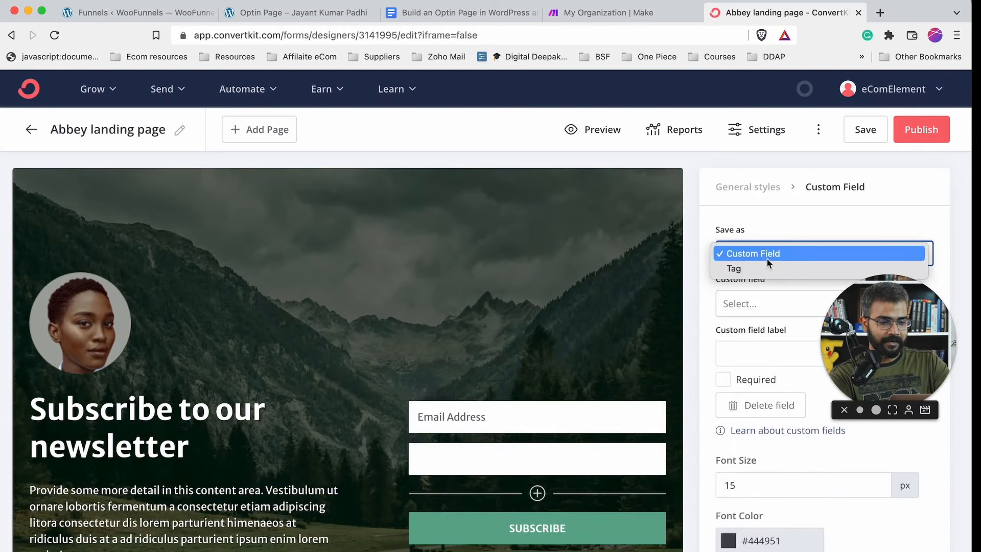
click(752, 300)
click(753, 303)
click(750, 330)
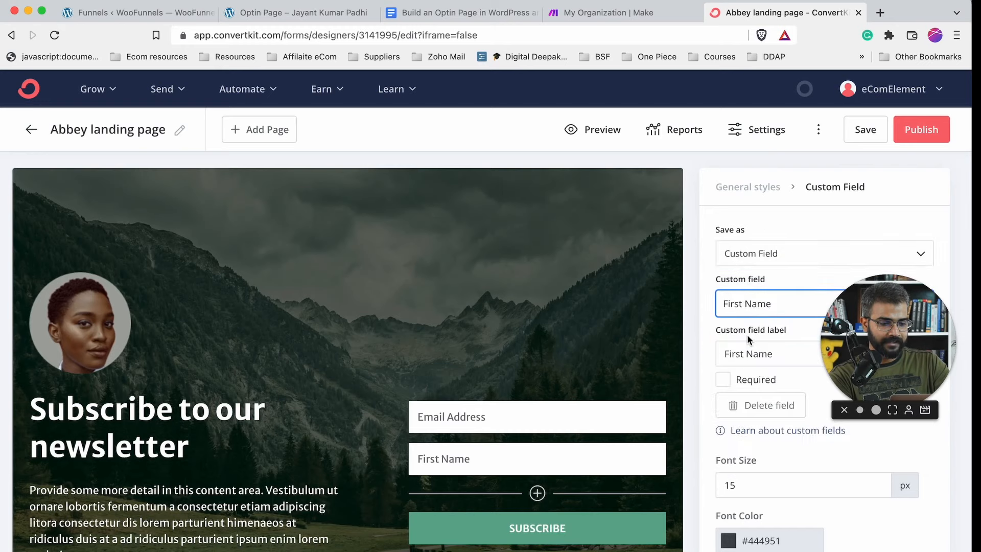
- Move the First Name field above Email Address and open the landing page Settings
drag(405, 399, 406, 403)
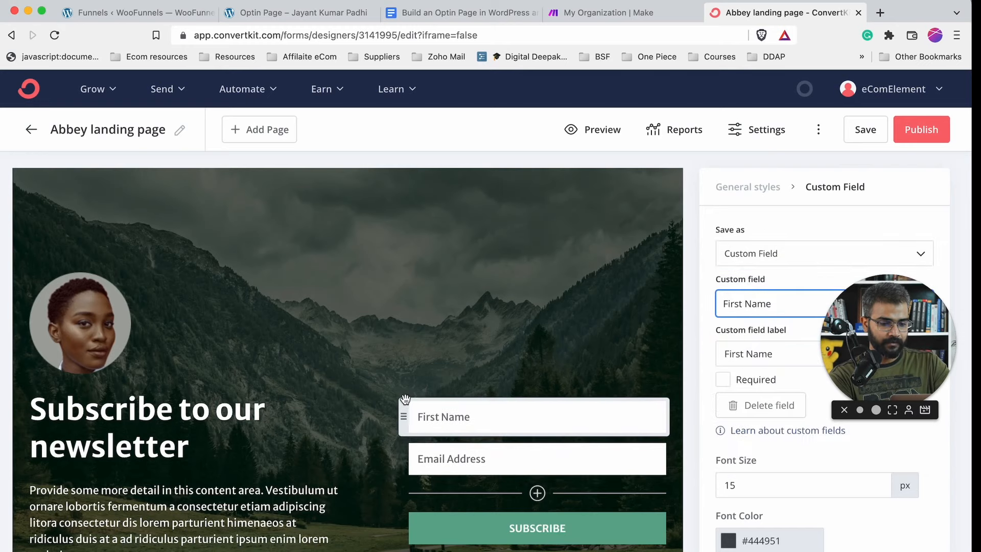
scroll(486, 312, down, 3)
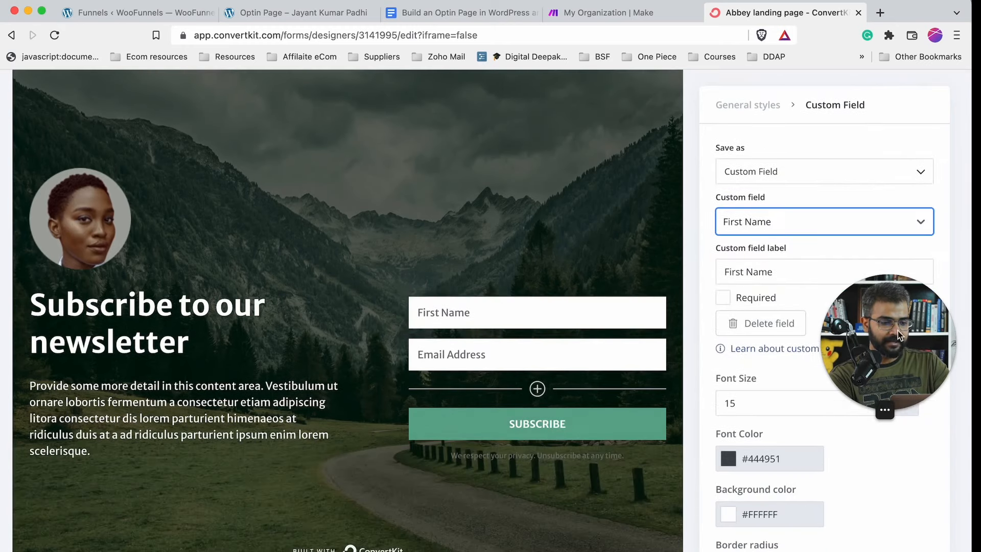
drag(897, 330, 897, 492)
scroll(843, 167, up, 2)
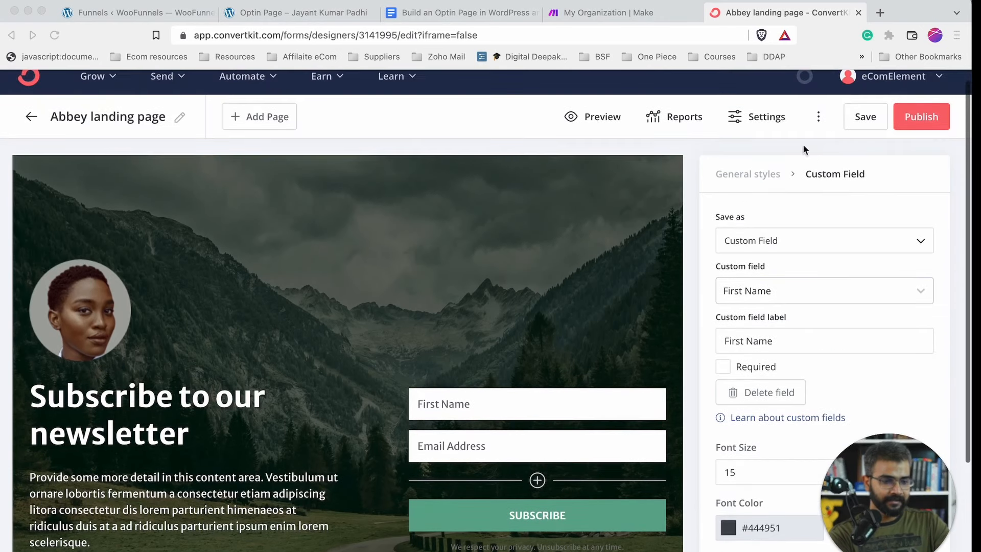
scroll(583, 255, down, 5)
scroll(583, 256, up, 5)
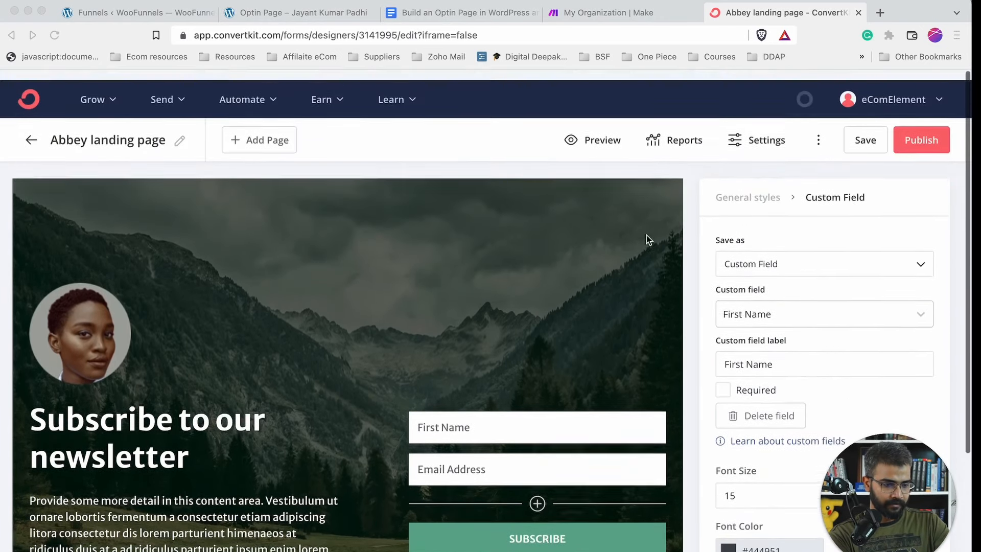
click(750, 132)
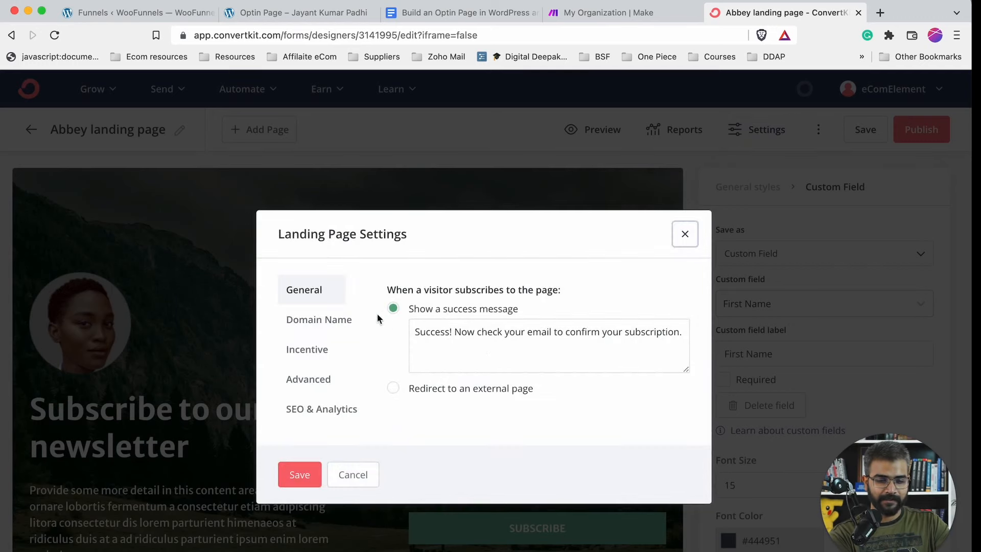
- Set the domain to the account's ck.page domain and the incentive redirect to Download
click(338, 322)
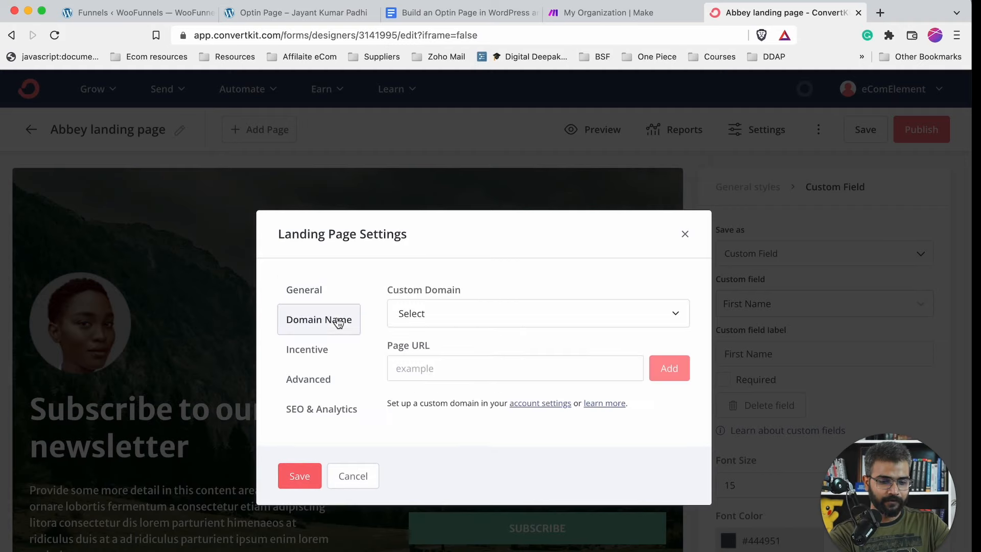
click(444, 321)
click(438, 349)
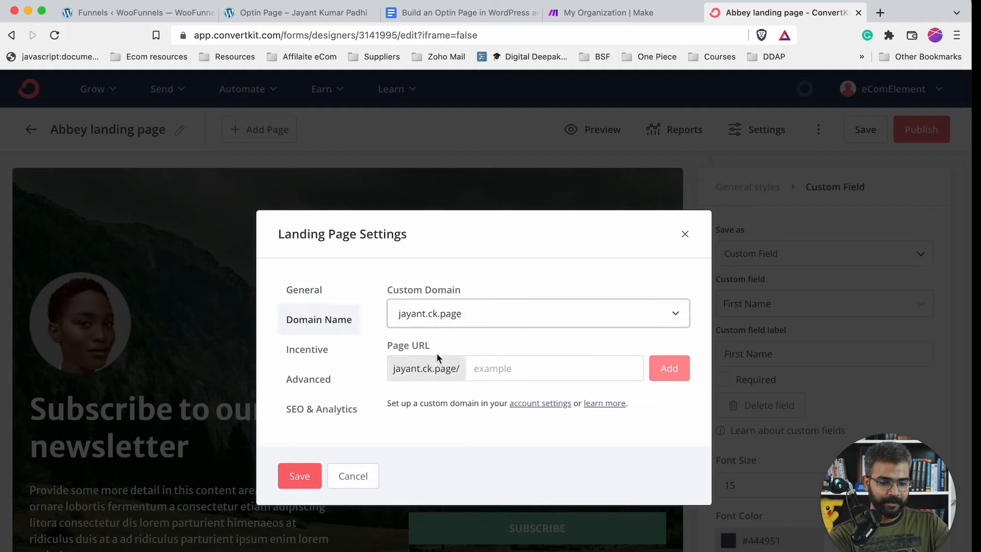
click(315, 349)
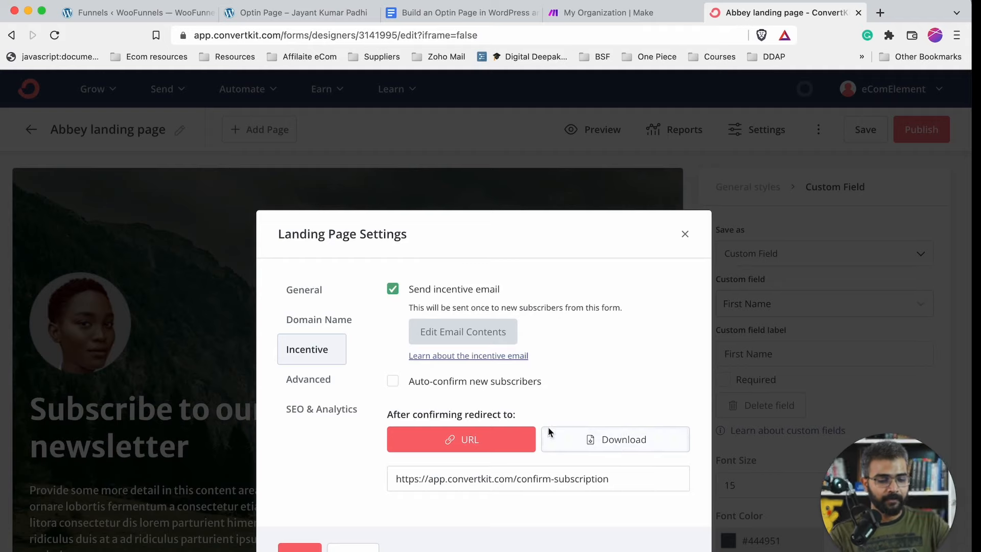
click(591, 438)
- Attach 1648750445.png as the incentive download file
click(452, 481)
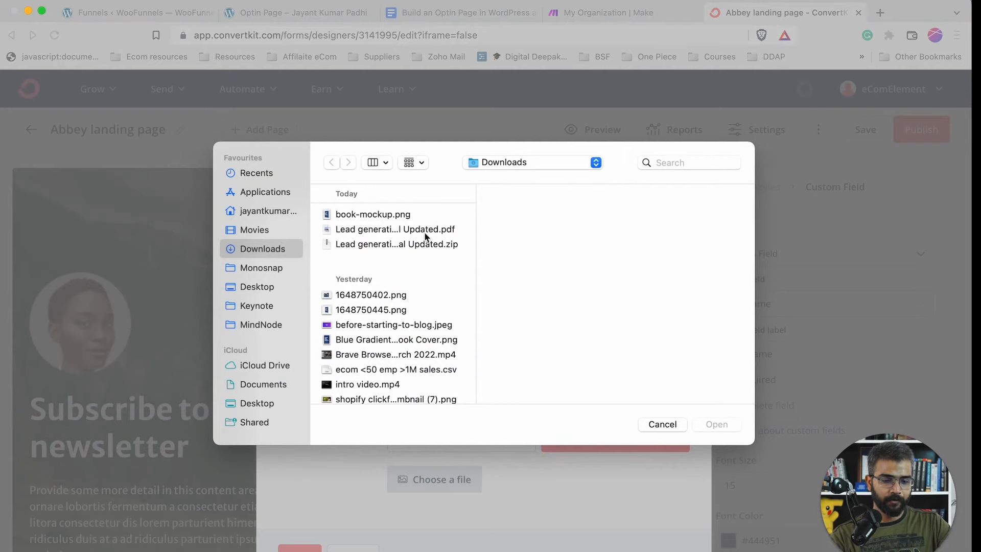
click(425, 233)
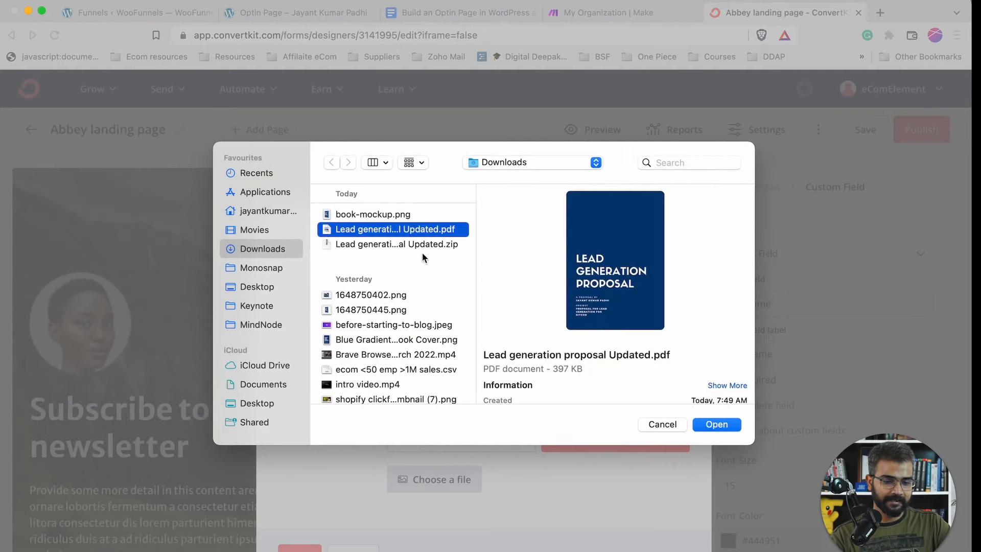
scroll(421, 252, down, 3)
click(403, 224)
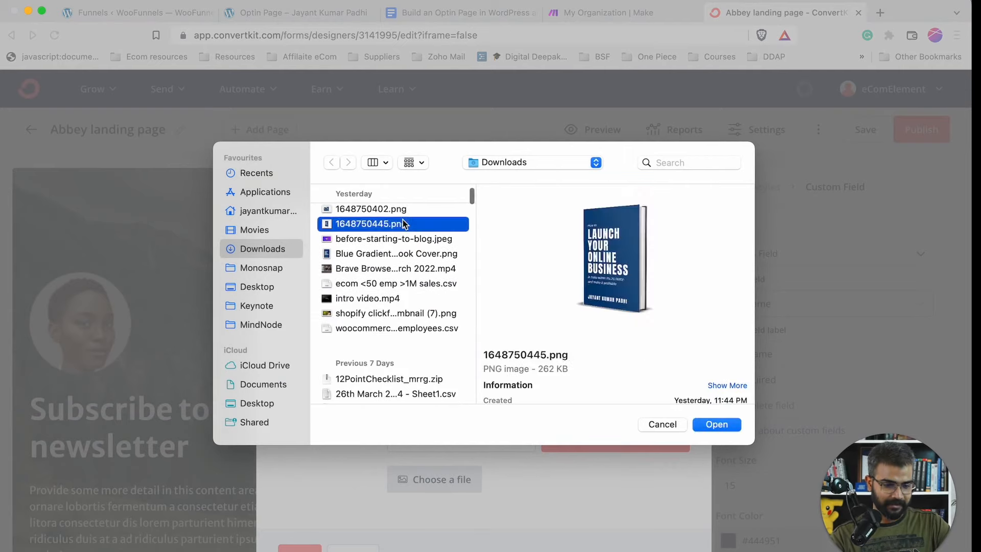
scroll(416, 292, up, 1)
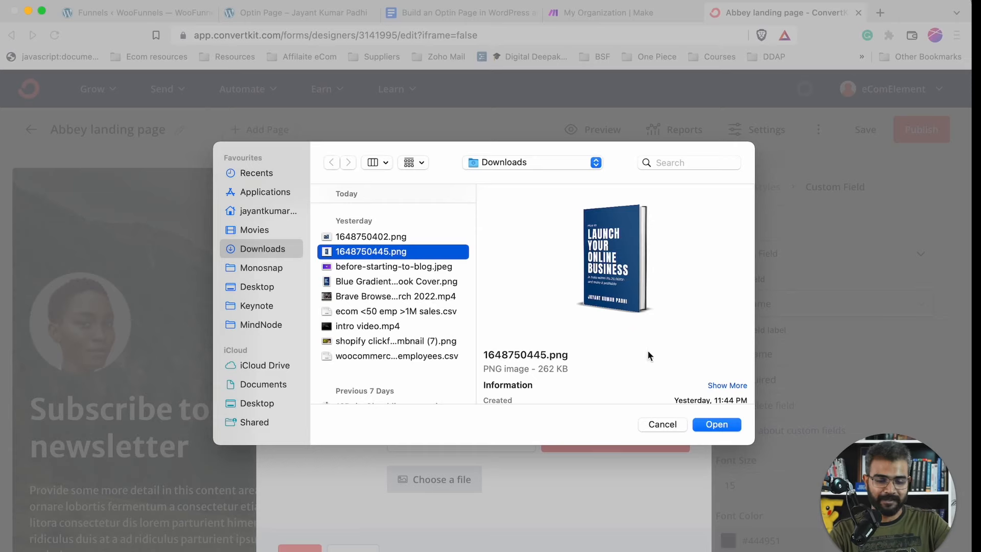
click(716, 425)
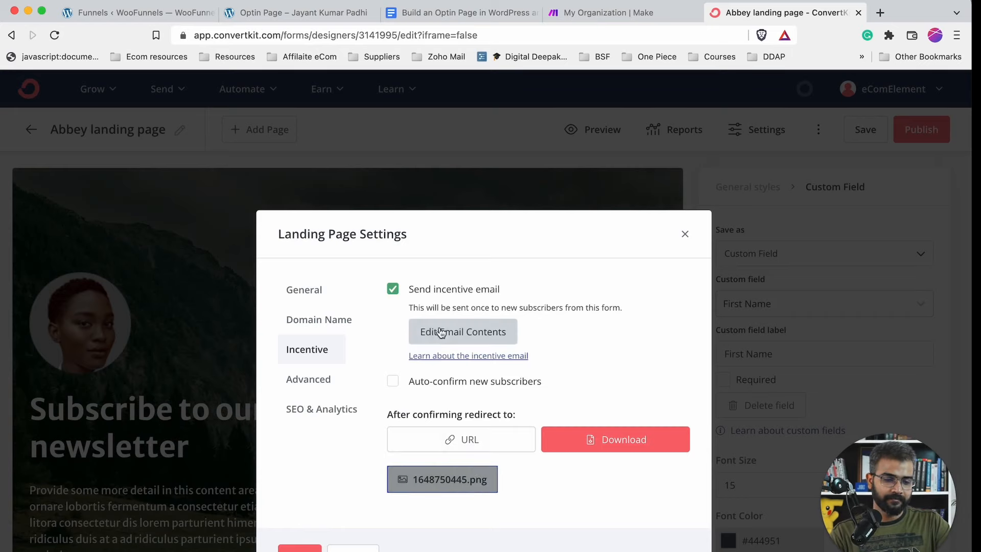
- Leave 'Auto-confirm new subscribers' switched off
click(397, 381)
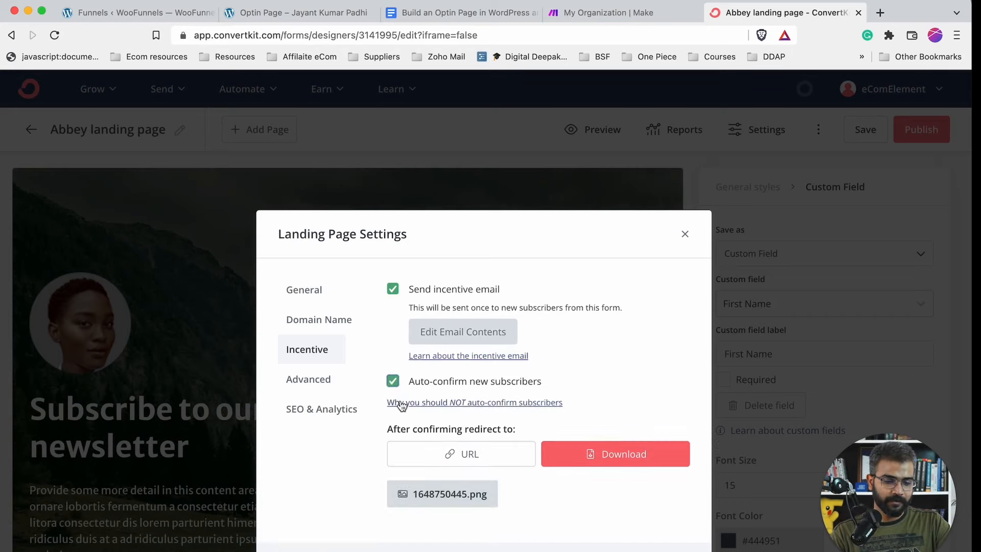
scroll(400, 400, down, 3)
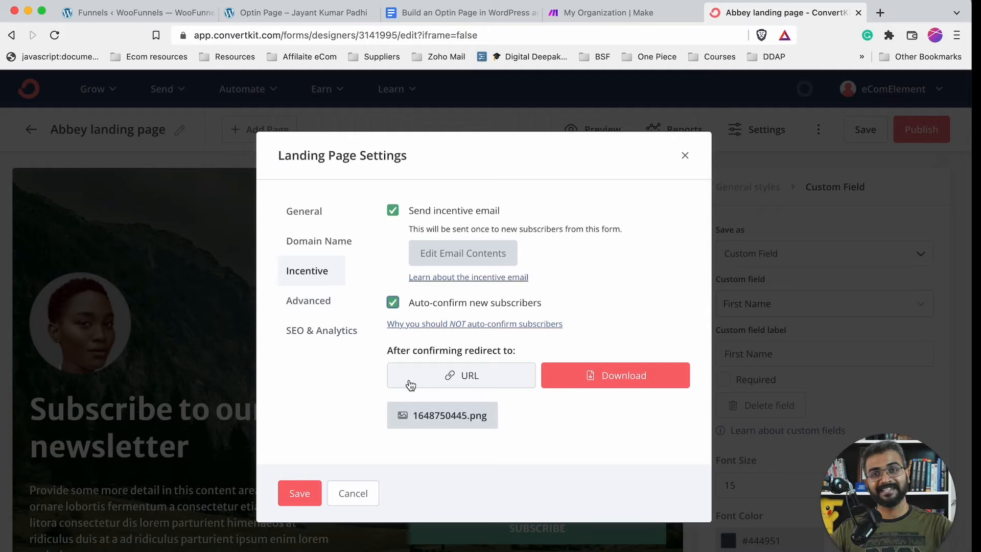
click(392, 303)
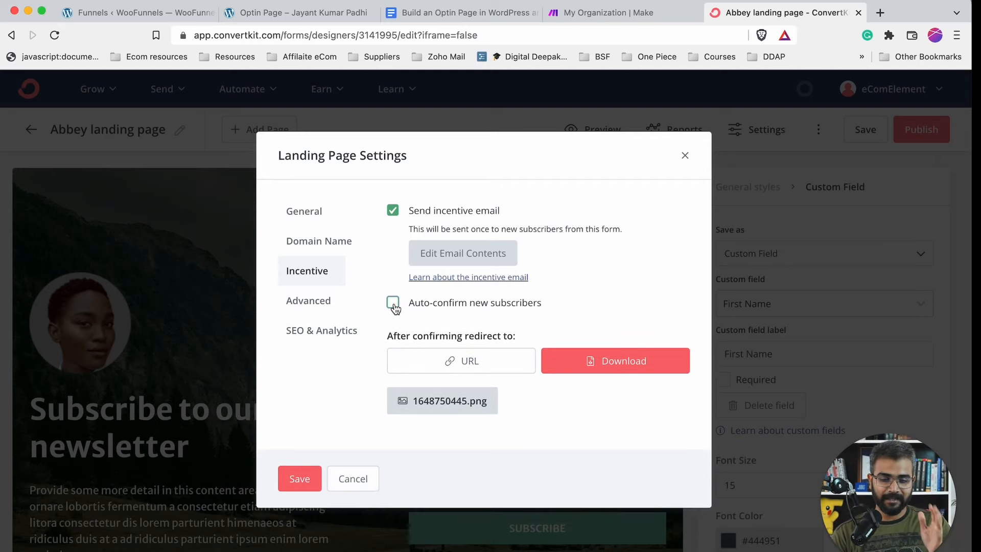
- Look over the Advanced and SEO & Analytics settings, then go back to General
click(318, 299)
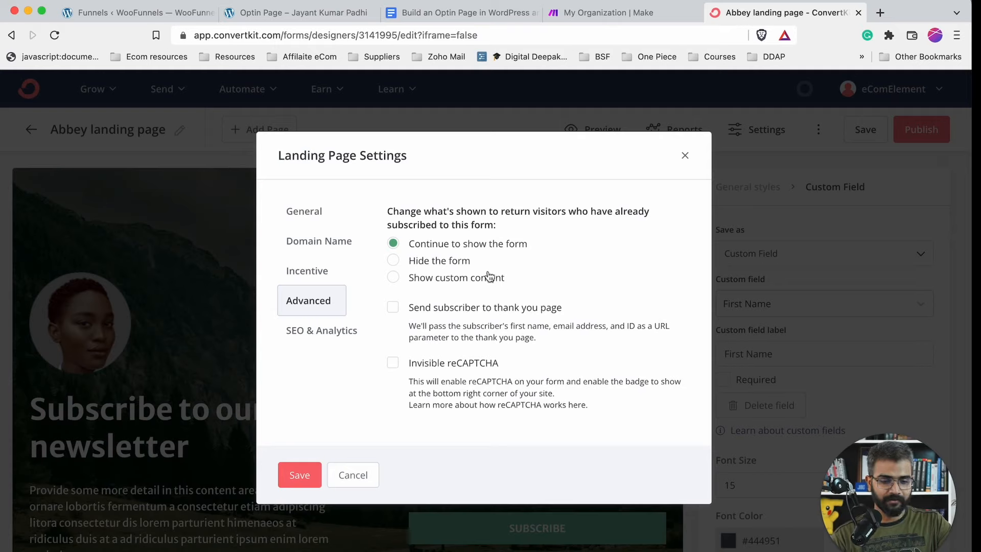
click(323, 332)
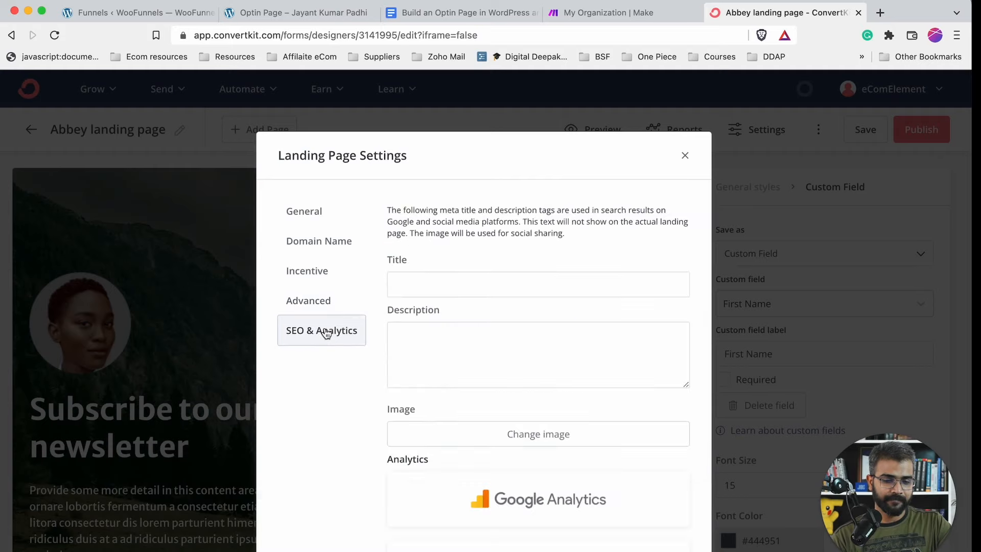
scroll(456, 381, down, 3)
scroll(456, 382, down, 8)
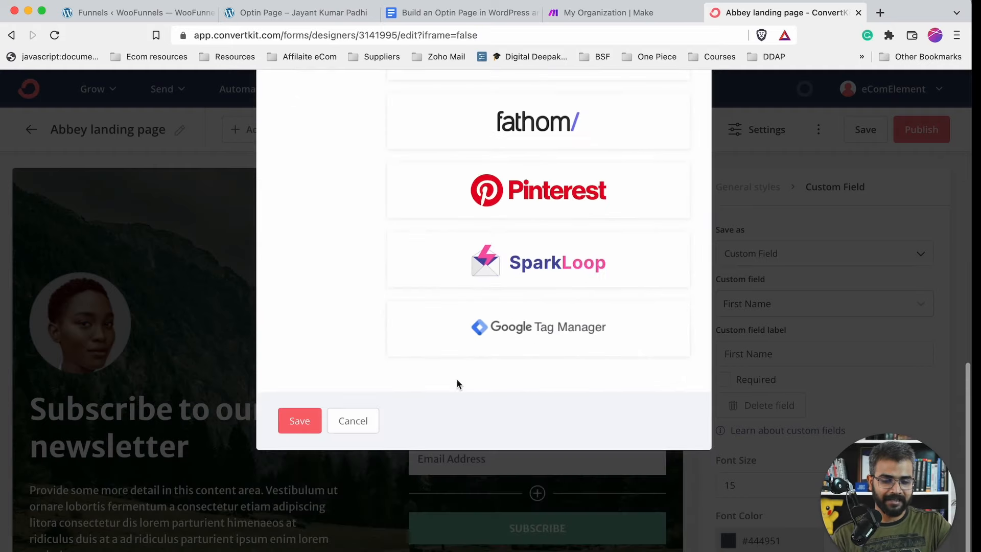
scroll(456, 382, up, 12)
scroll(456, 382, down, 12)
scroll(517, 289, up, 5)
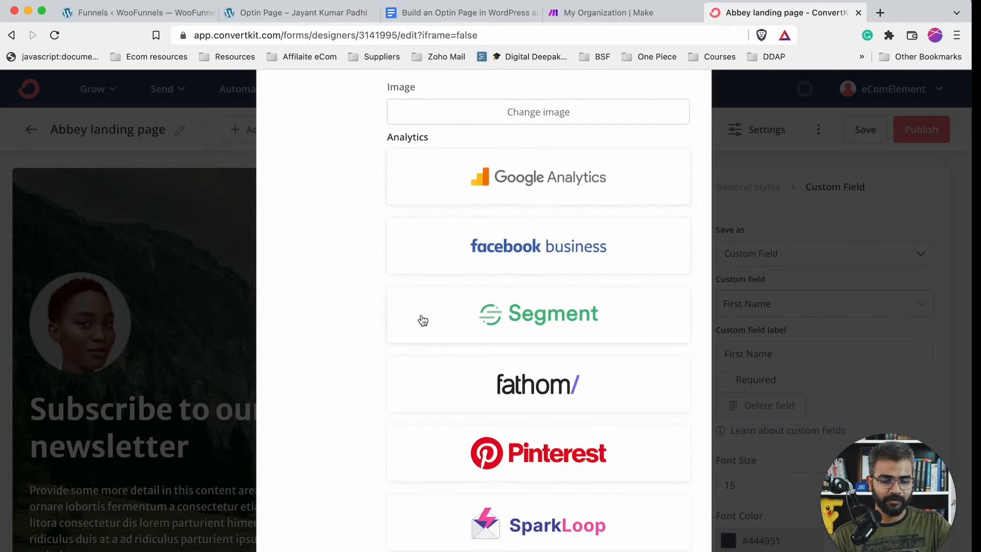
scroll(358, 398, down, 5)
scroll(296, 351, up, 10)
click(322, 164)
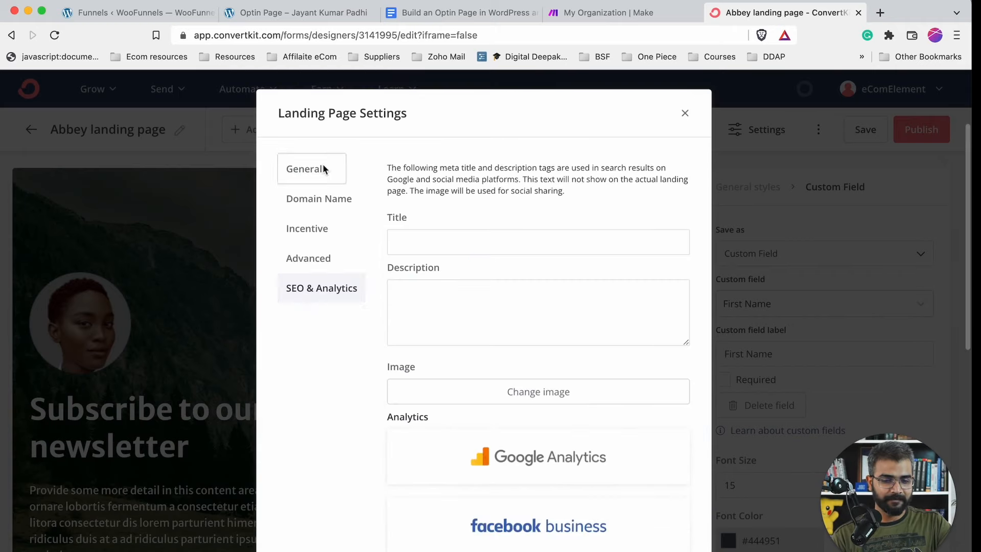
- Save the settings and the landing page, publish it, and open the live page
click(291, 427)
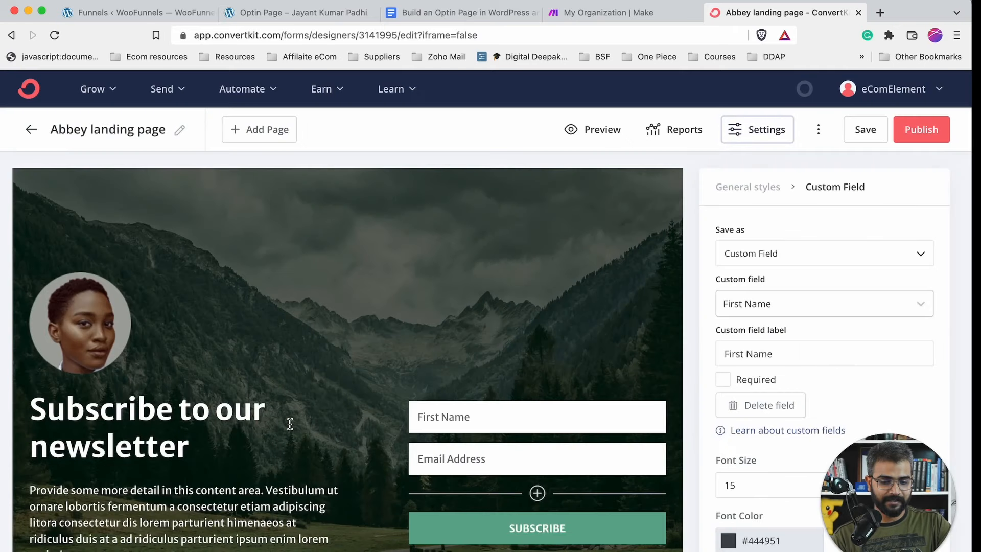
click(868, 130)
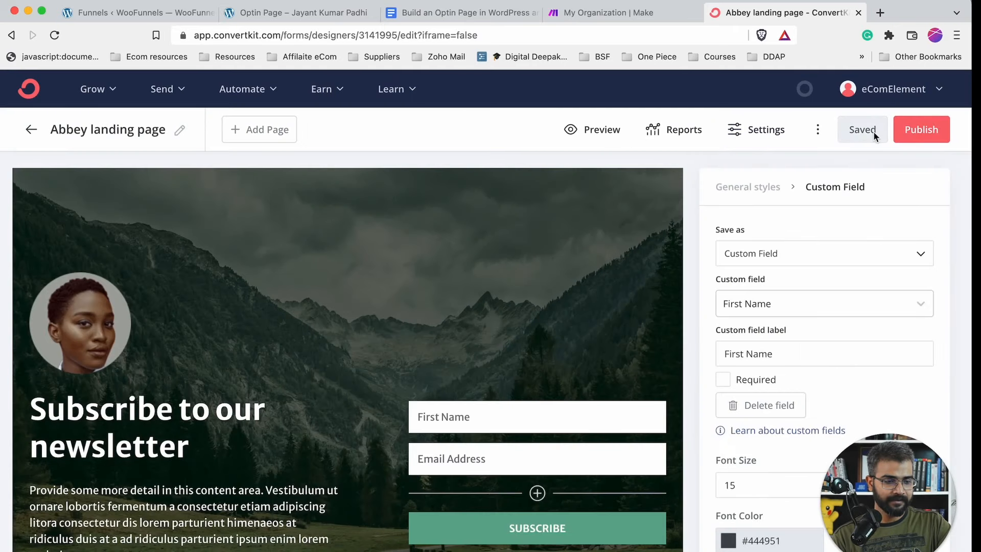
click(927, 130)
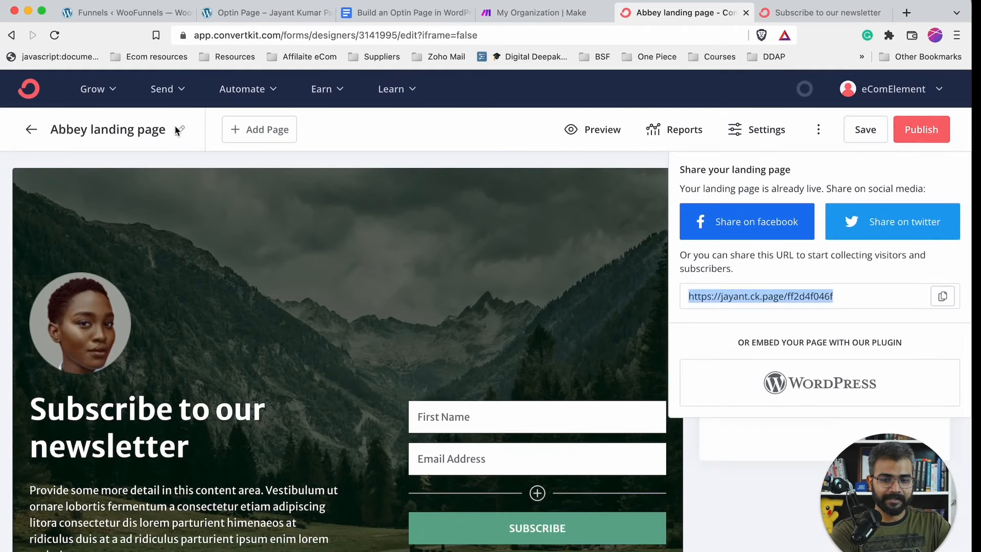
click(177, 130)
click(170, 134)
- Rename the ConvertKit landing page to 'Lead Magnet Download LP'
click(179, 132)
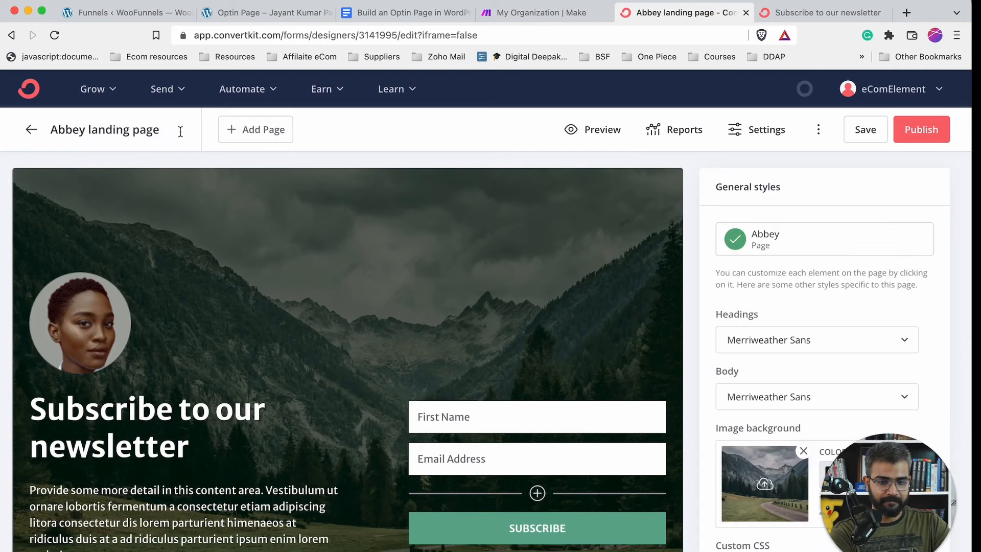
triple_click(123, 131)
text(PDF)
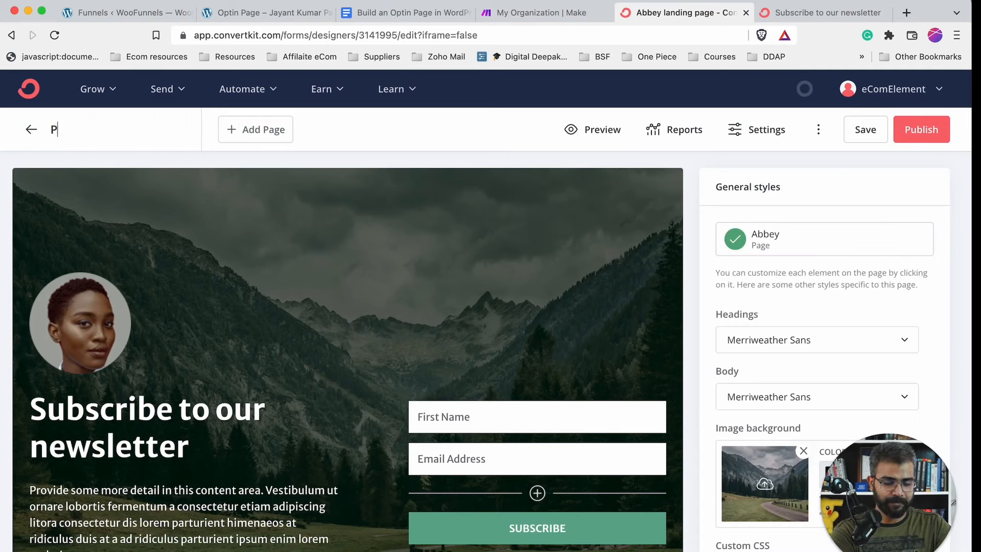
key(BackSpace)
key(BackSpace)
key(BackSpace)
text(Le)
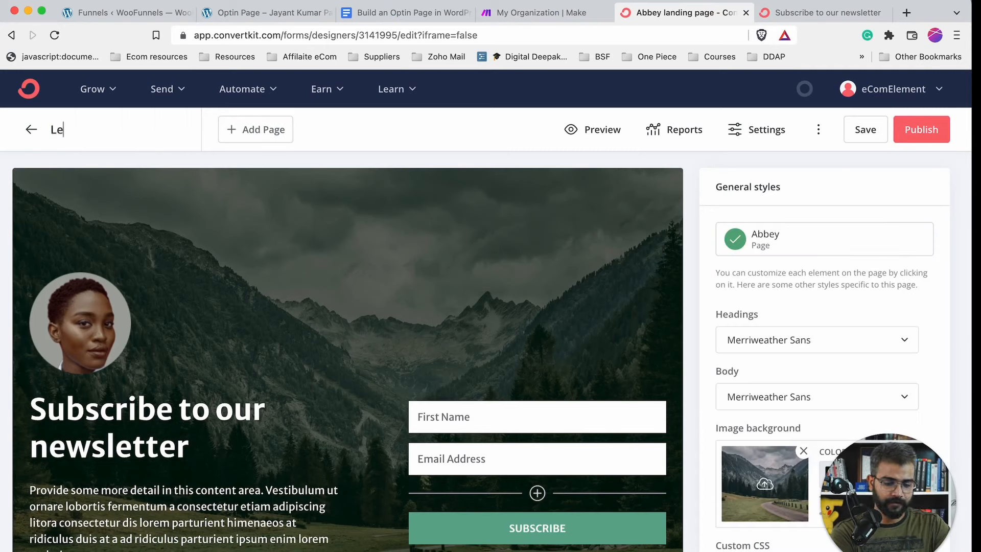
text(ad Magnet Download)
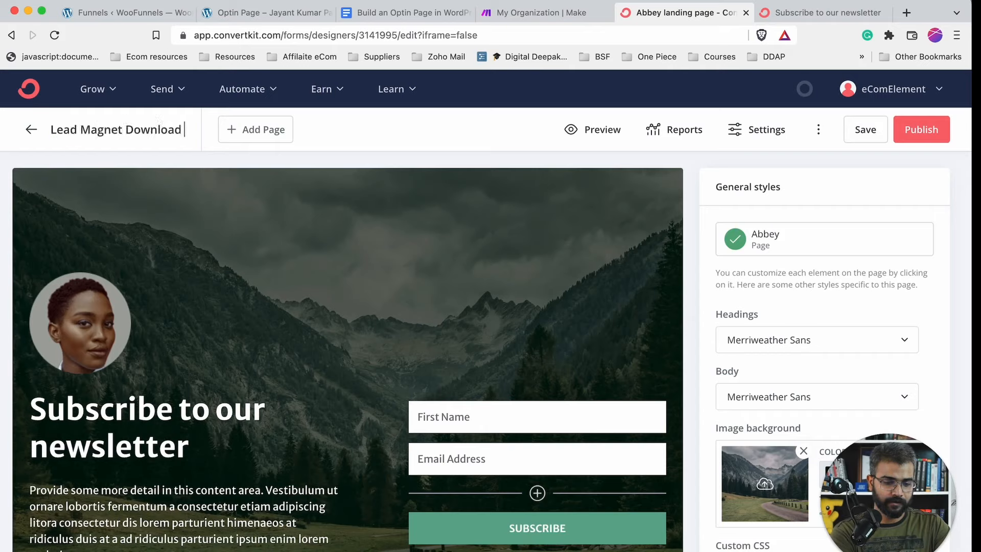
text( LP)
key(Return)
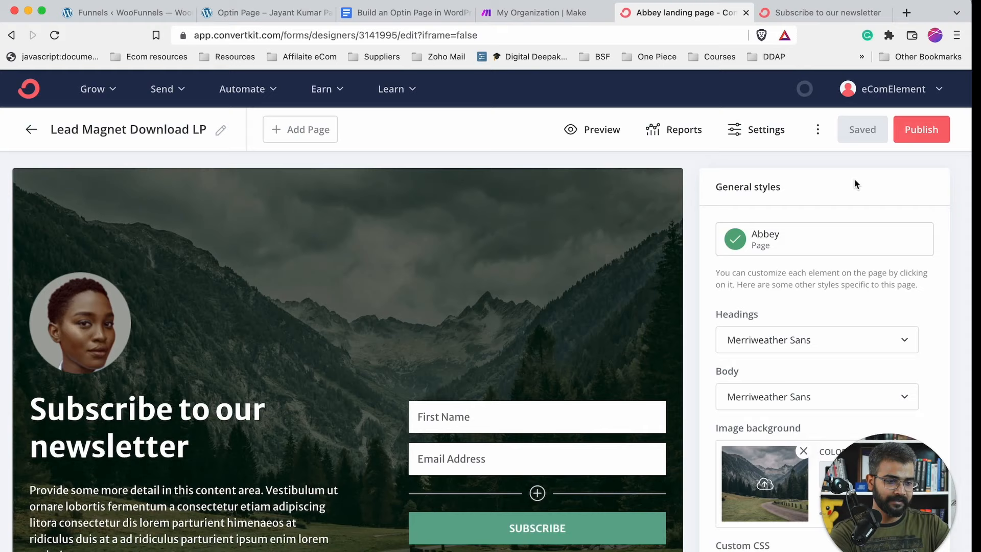
- Save and republish the landing page, then view its live ck.page version
click(865, 130)
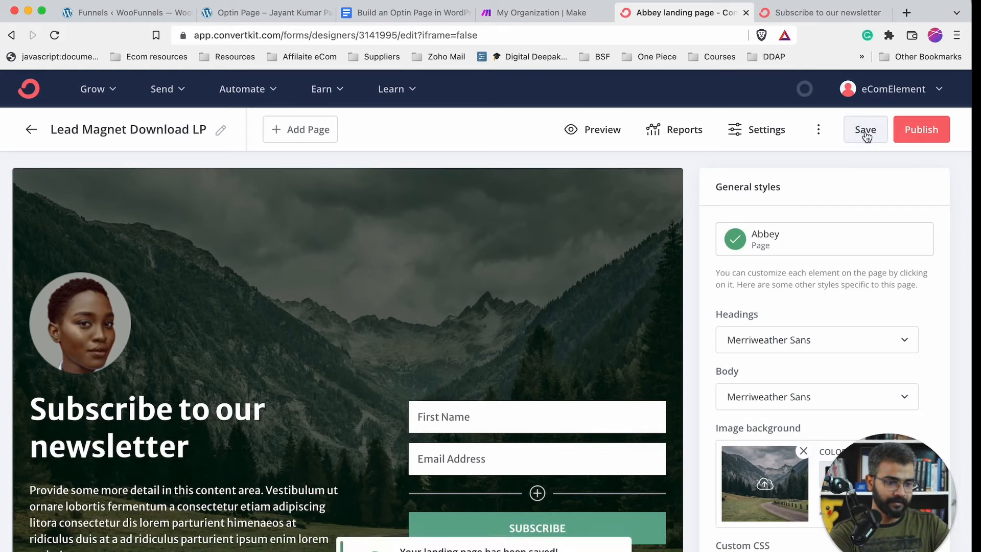
click(937, 130)
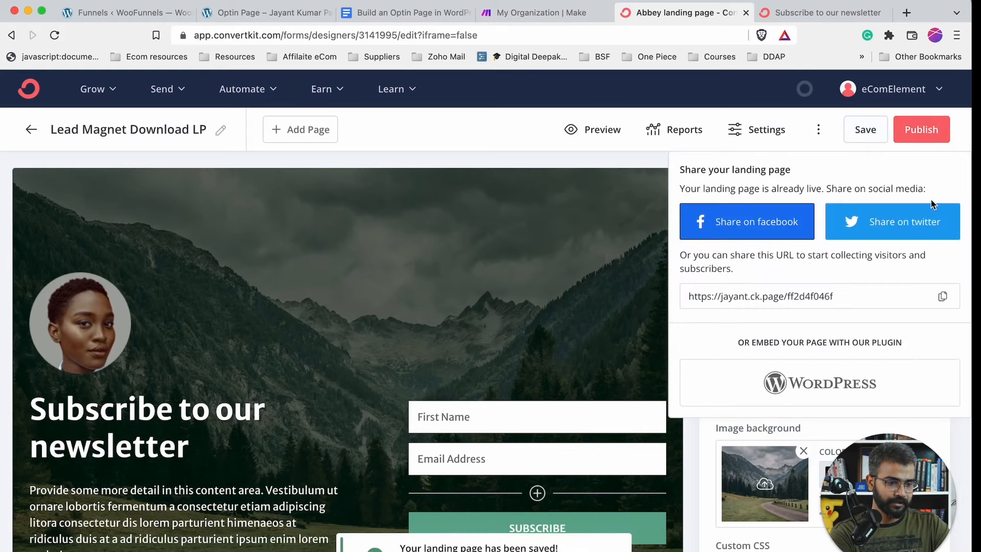
key(ctrl+Tab)
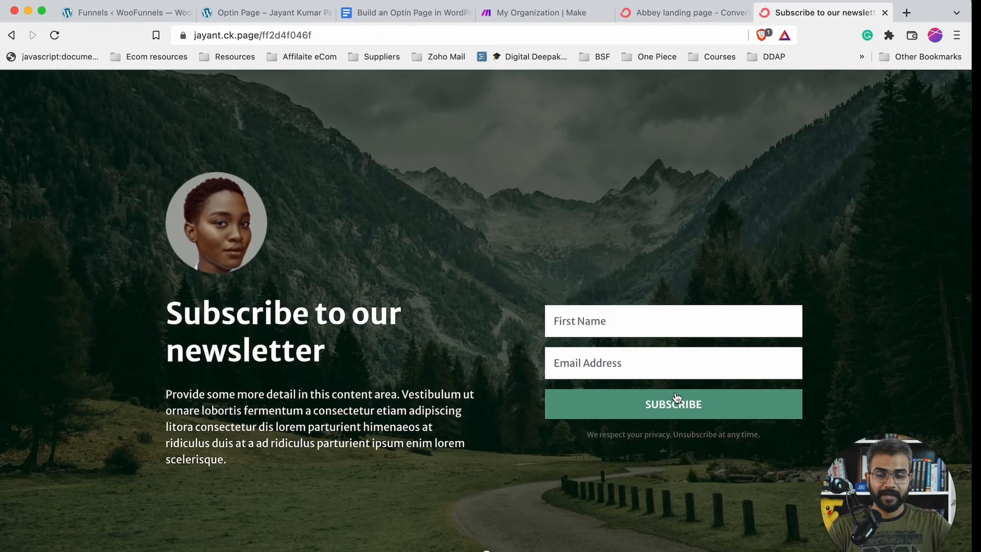
- Close the share panel in the landing page editor and go back to the ConvertKit dashboard
click(675, 20)
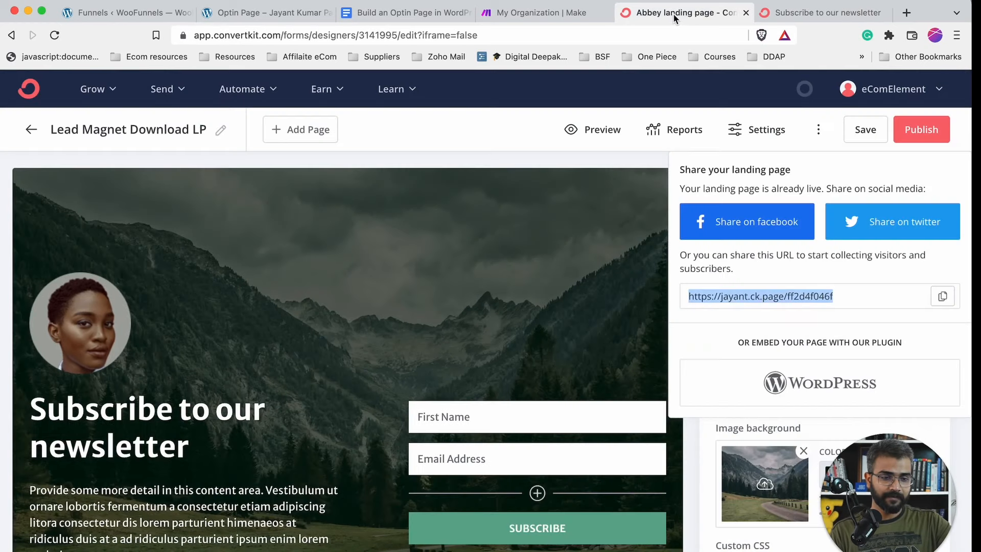
click(28, 91)
click(28, 91)
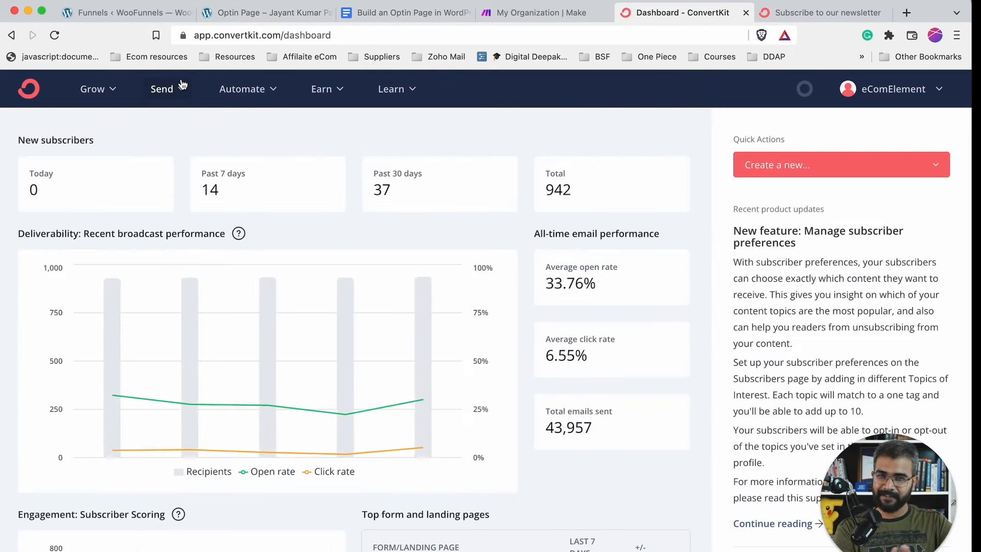
- Open the ebook funnel's Optin Page step with the Mentor Gutenberg template in WooFunnels
click(143, 15)
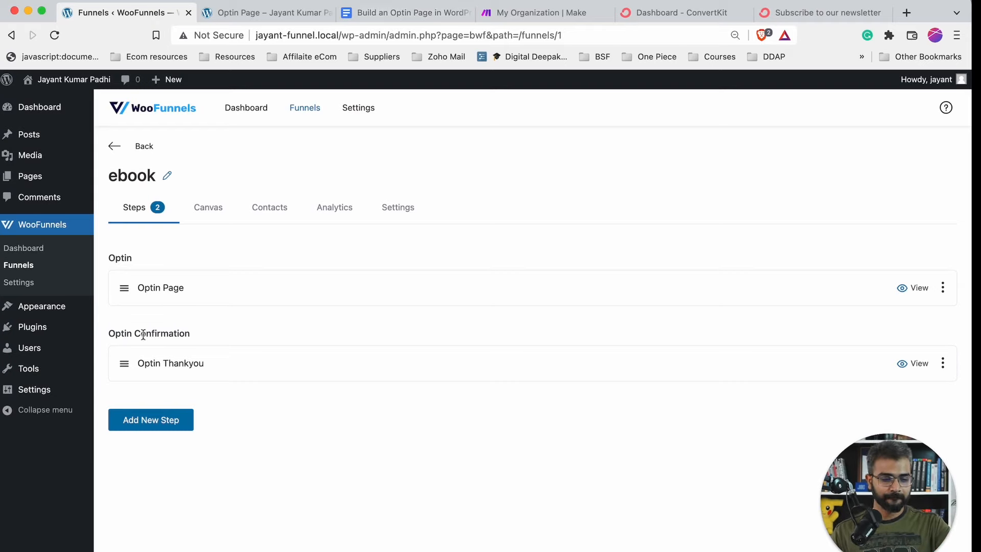
click(154, 291)
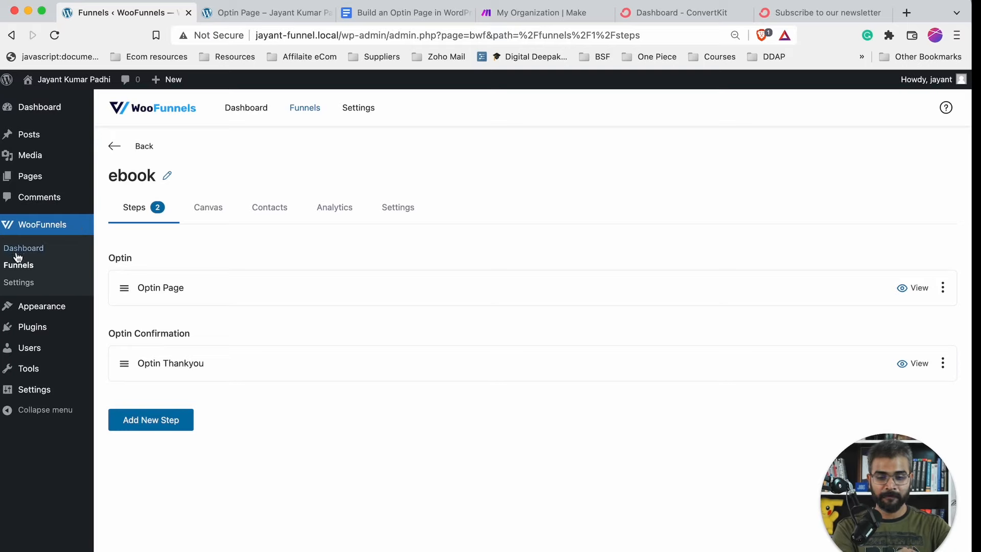
click(166, 290)
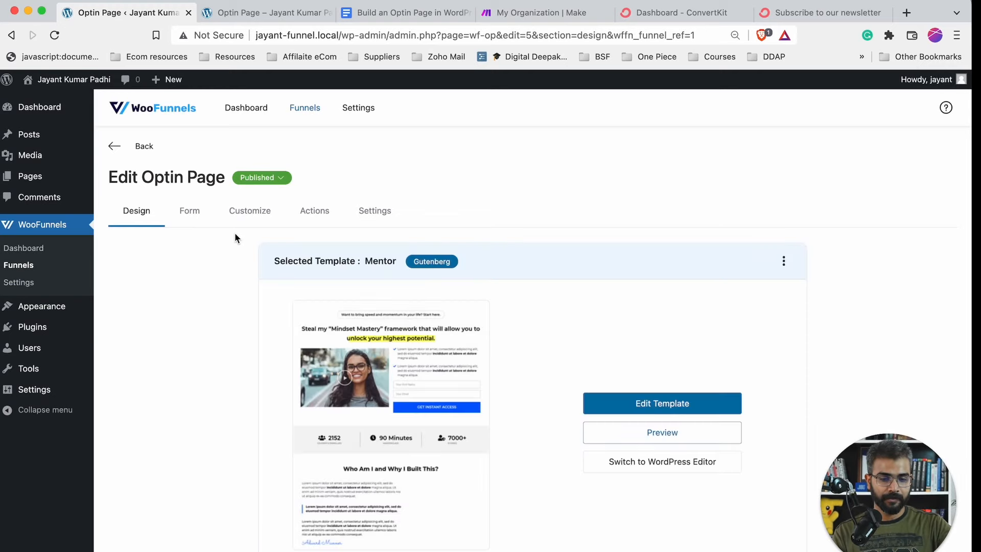
- Enable the Webhook action on the optin page, then check the live page's signup form
click(315, 213)
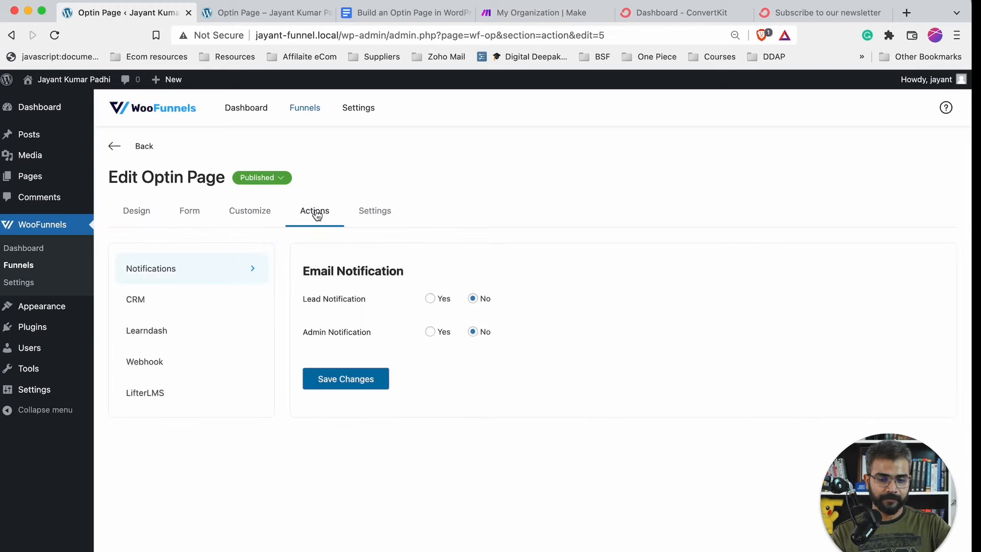
click(144, 364)
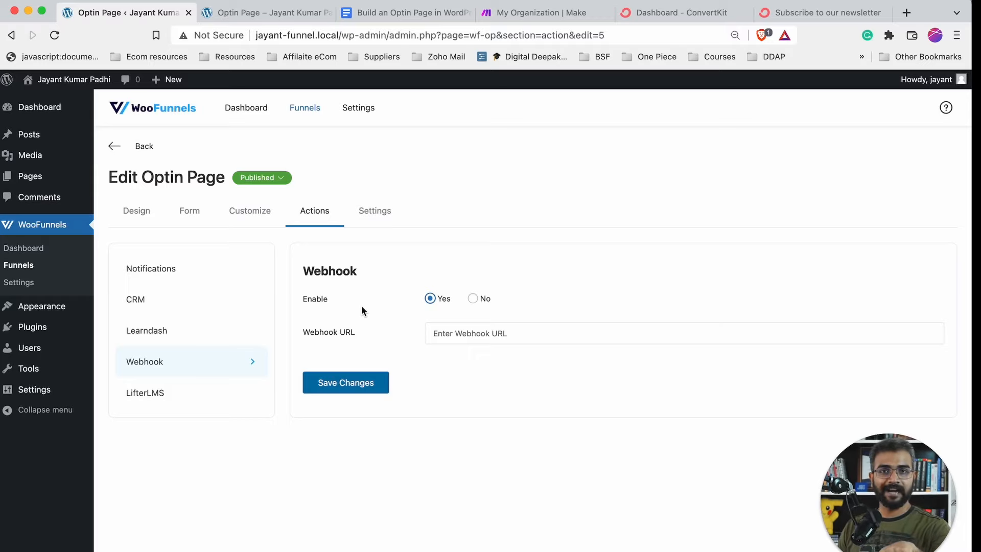
click(260, 12)
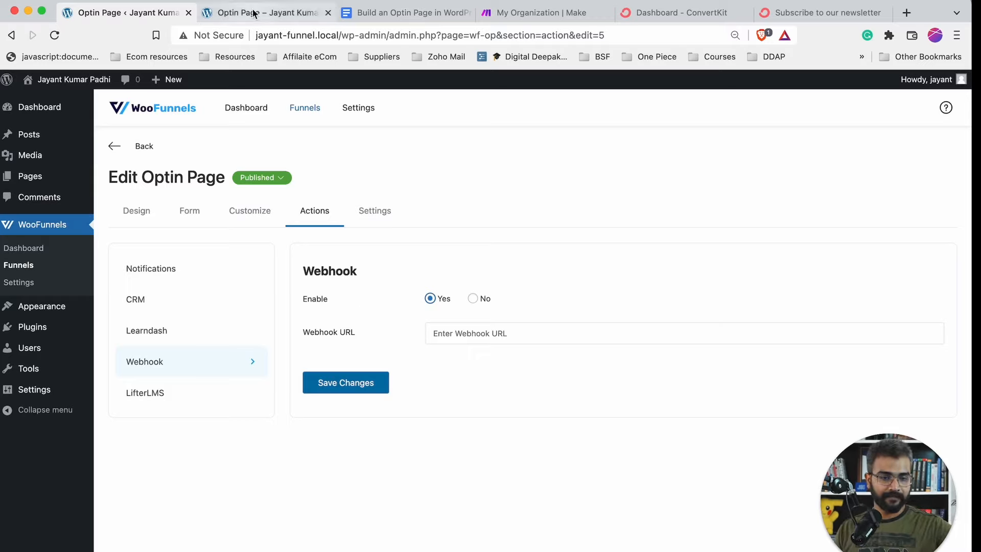
scroll(510, 246, up, 10)
scroll(510, 247, down, 5)
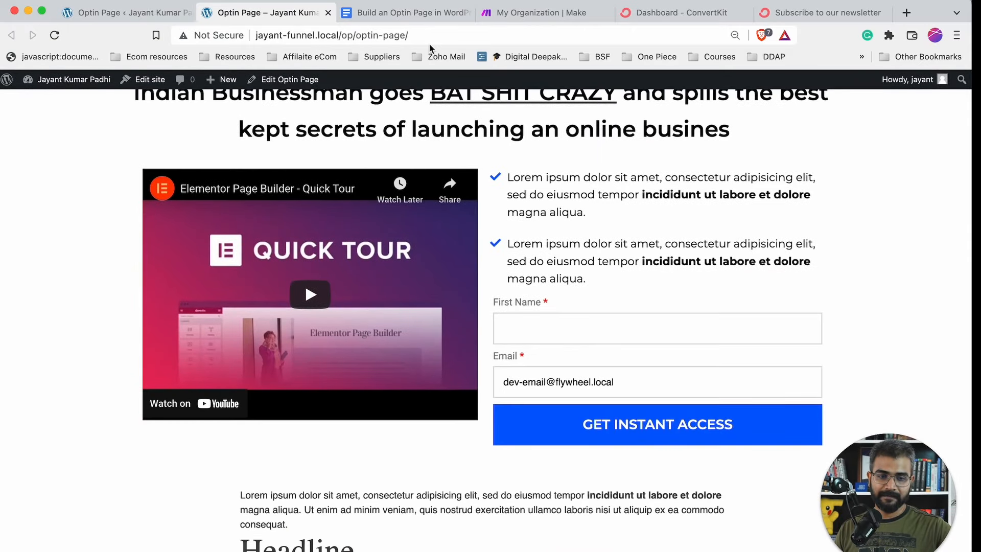
- Show the live 'Subscribe to our newsletter' page with its First Name and Email Address fields
click(672, 14)
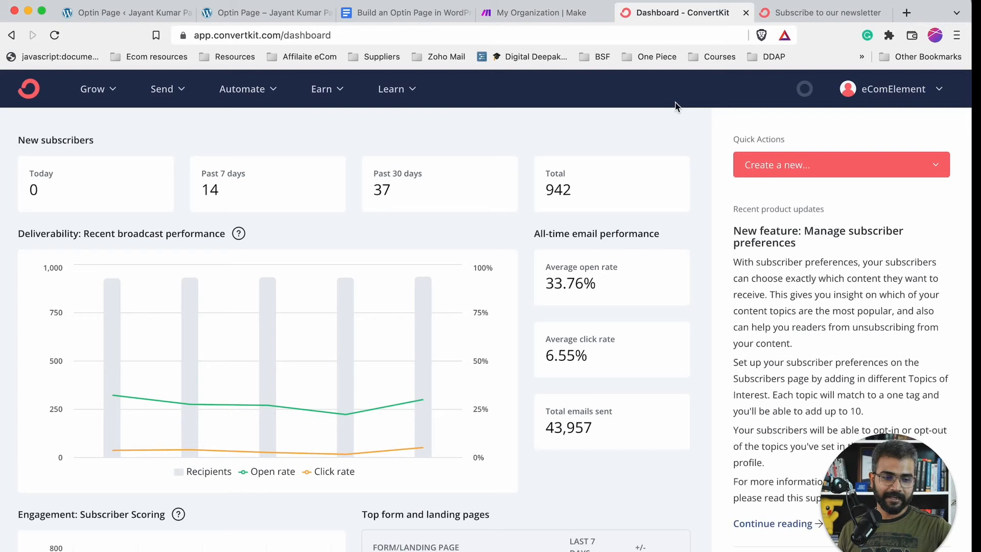
click(804, 13)
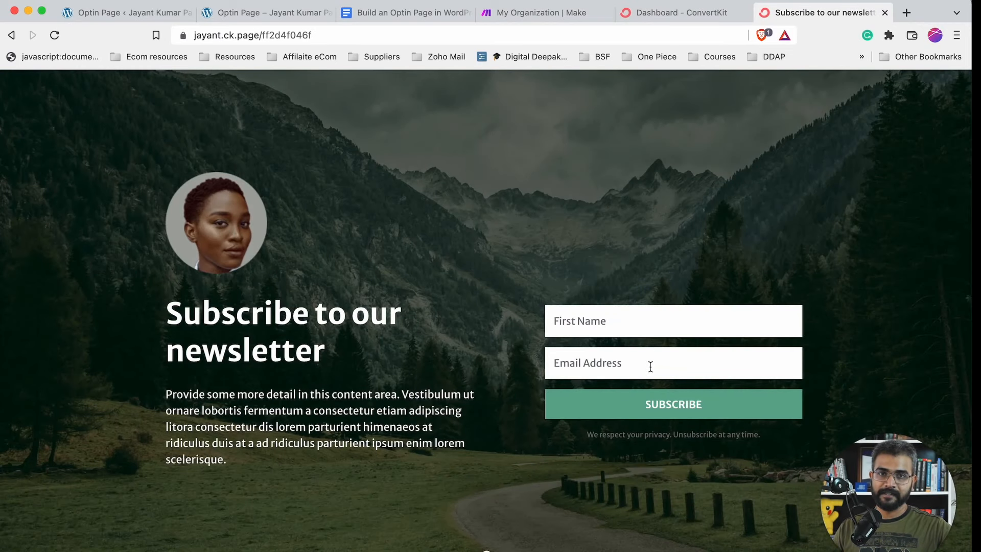
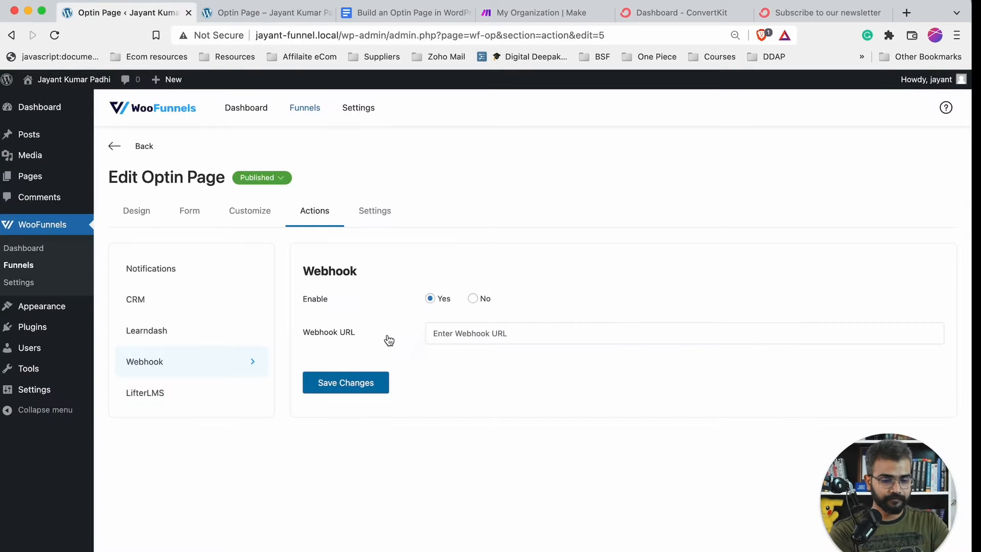
- On the Make dashboard, dismiss the Welcome message and create a new blank scenario
click(580, 14)
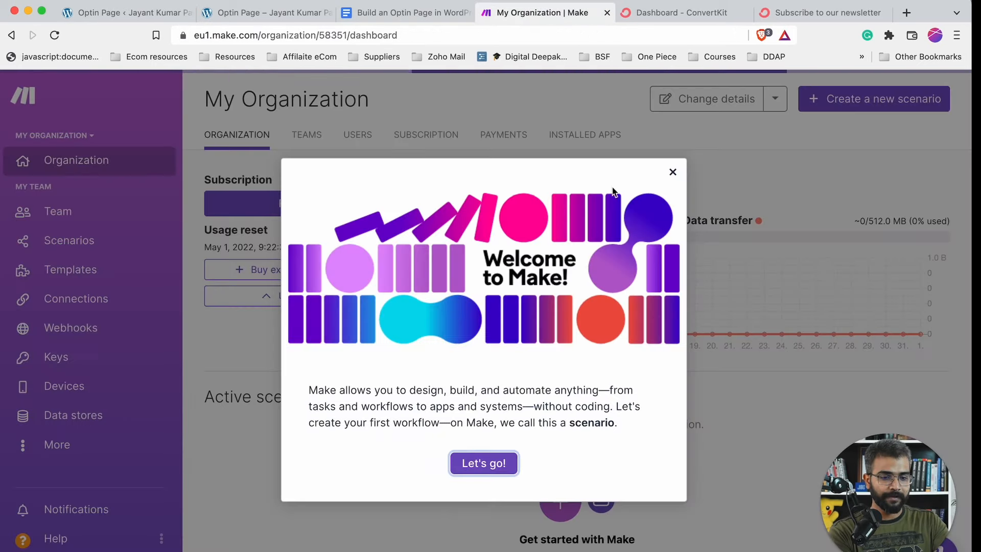
click(673, 172)
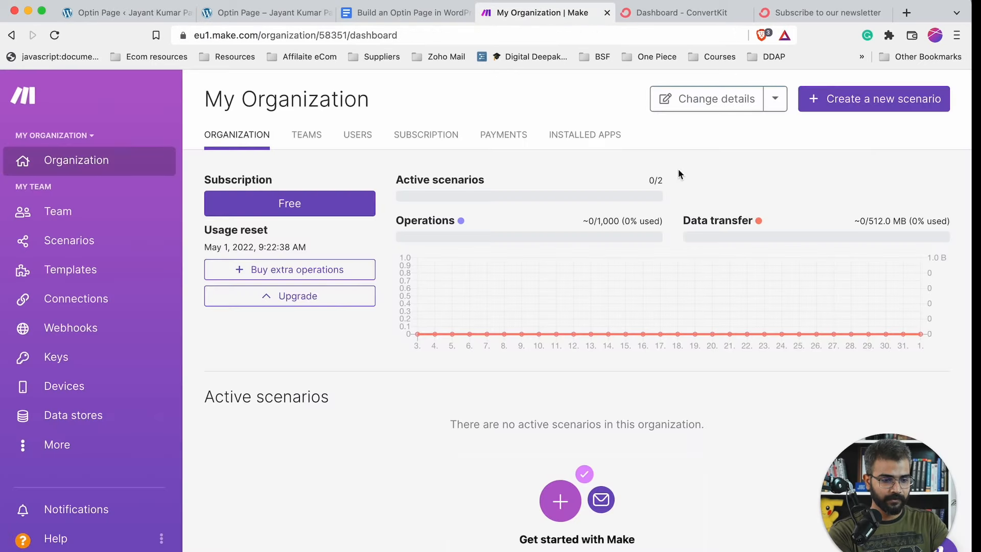
click(845, 100)
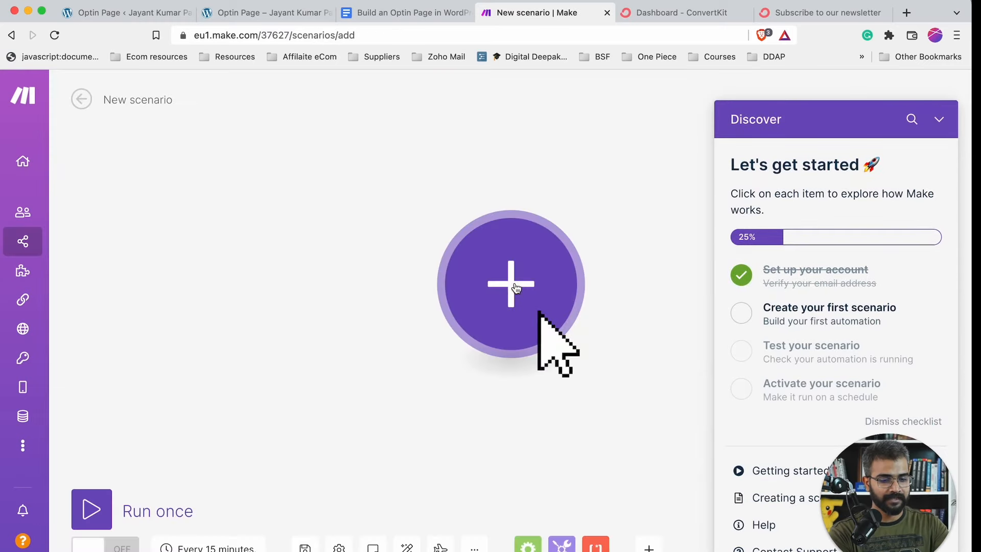
- Add a Webhooks 'Custom webhook' module as the scenario's trigger
click(511, 284)
click(938, 125)
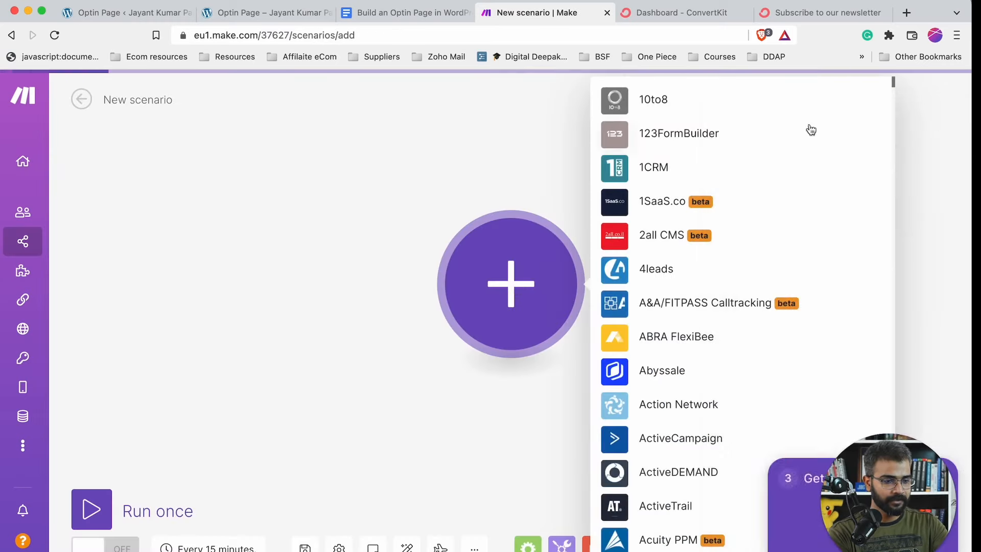
scroll(700, 224, down, 3)
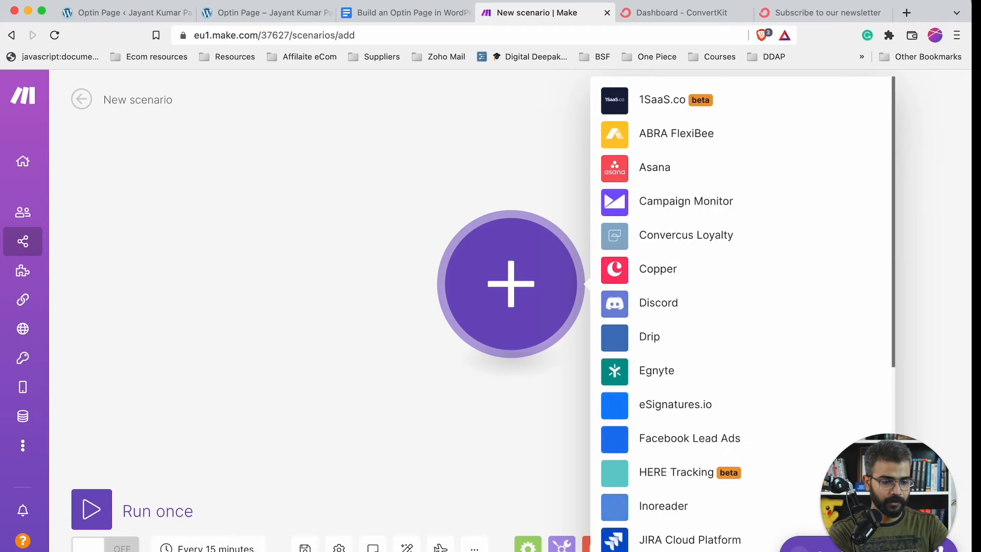
scroll(668, 394, down, 15)
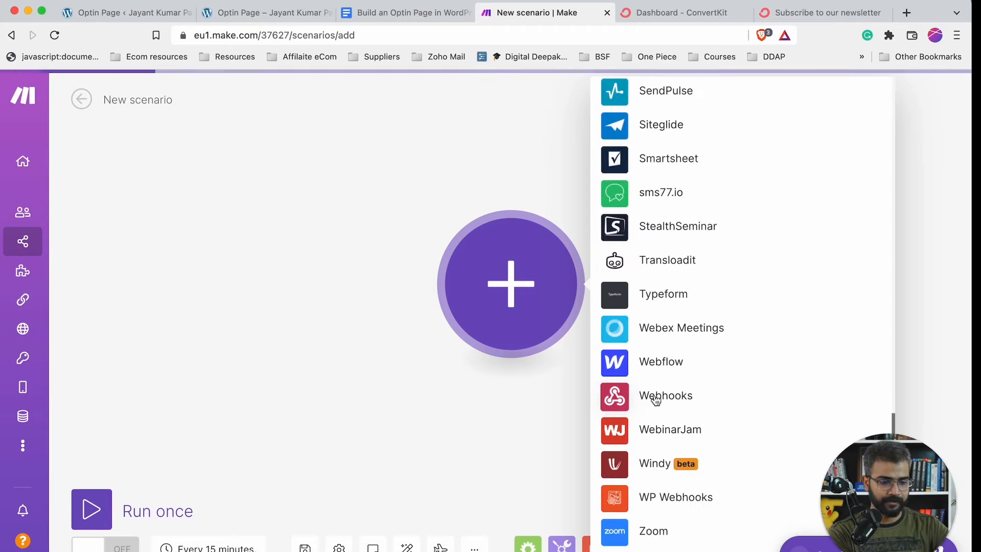
click(623, 396)
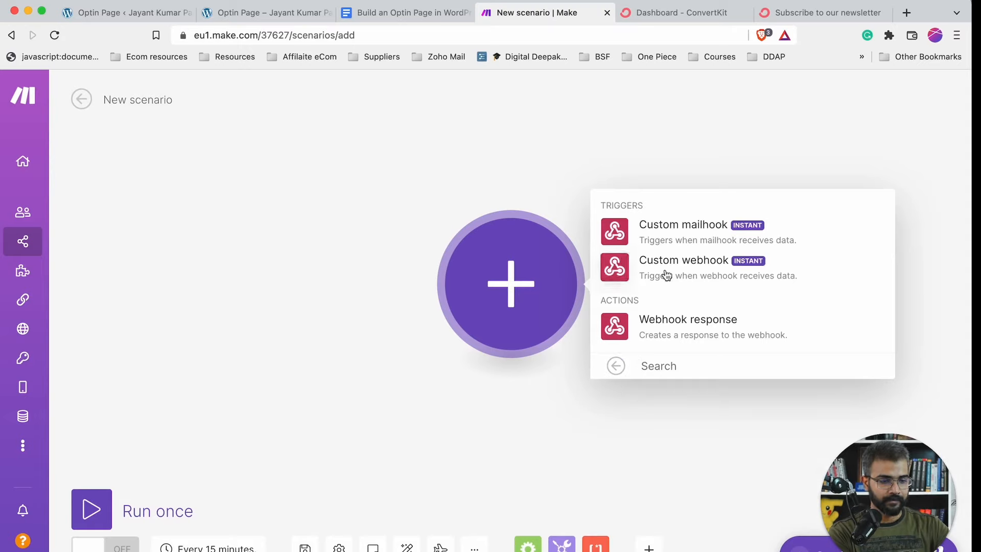
click(693, 262)
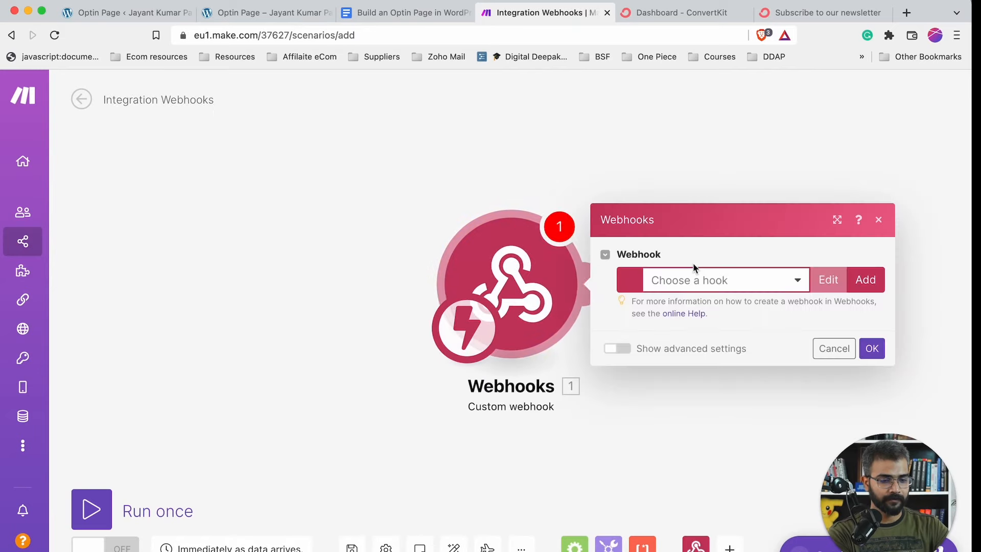
- Create a hook named 'convertkit webhook' and copy its address to the clipboard
click(865, 280)
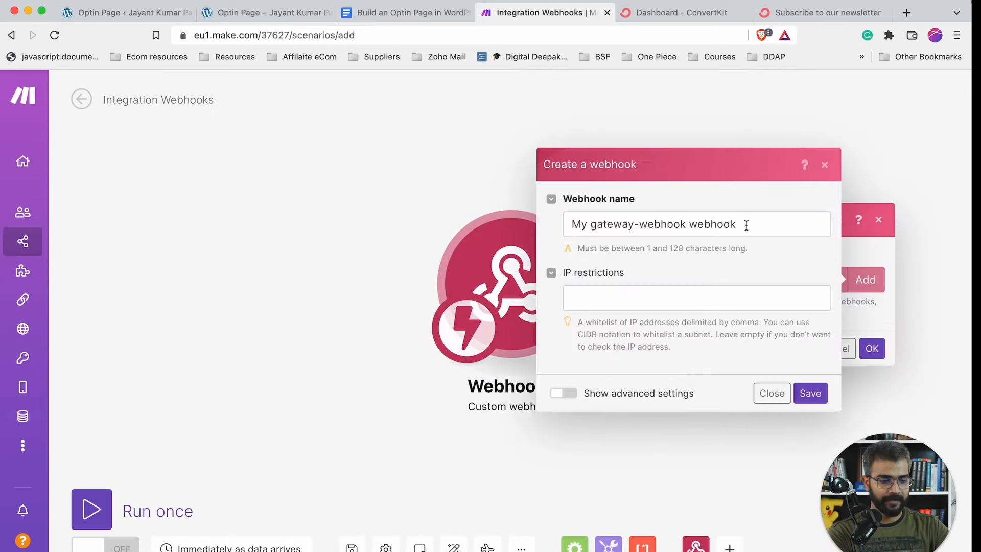
triple_click(747, 226)
text(convertkit)
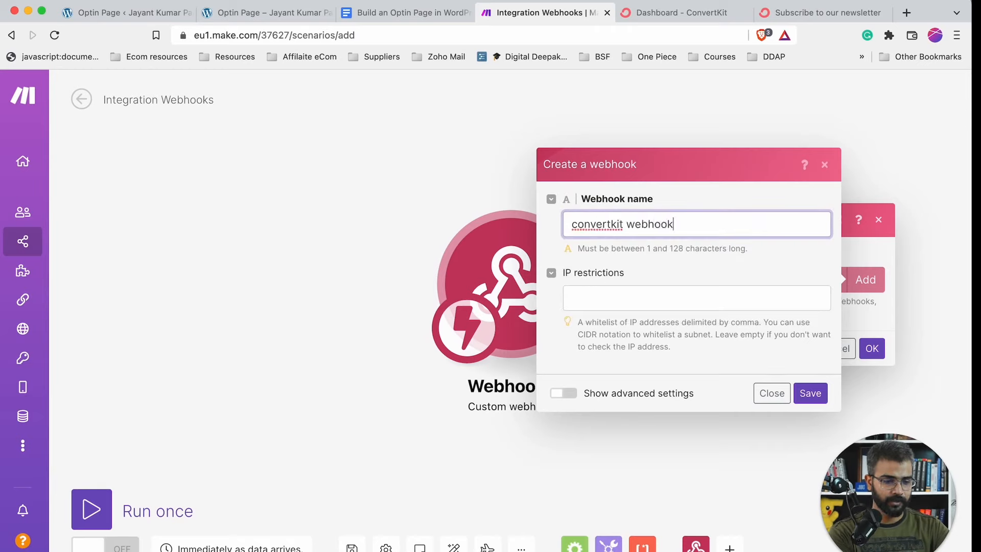
click(808, 394)
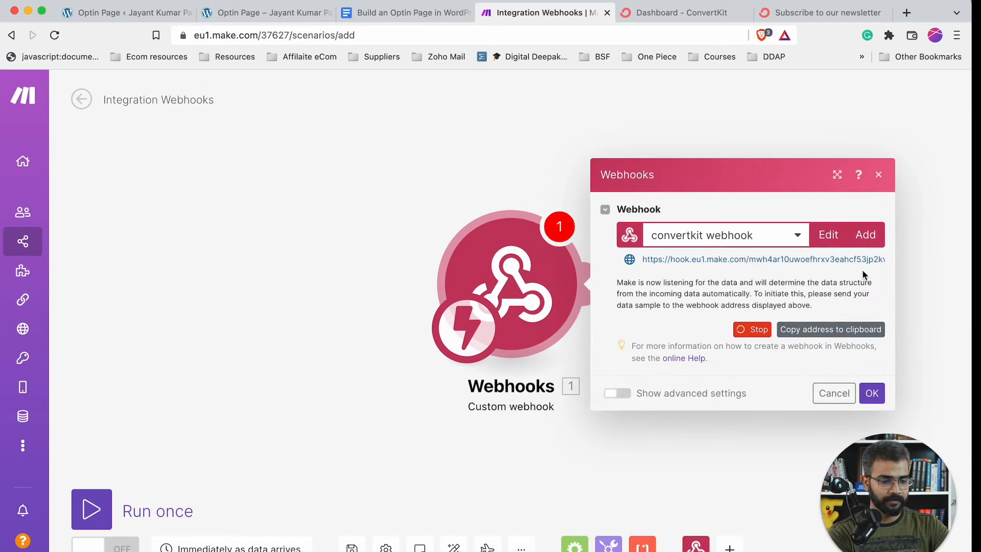
click(806, 335)
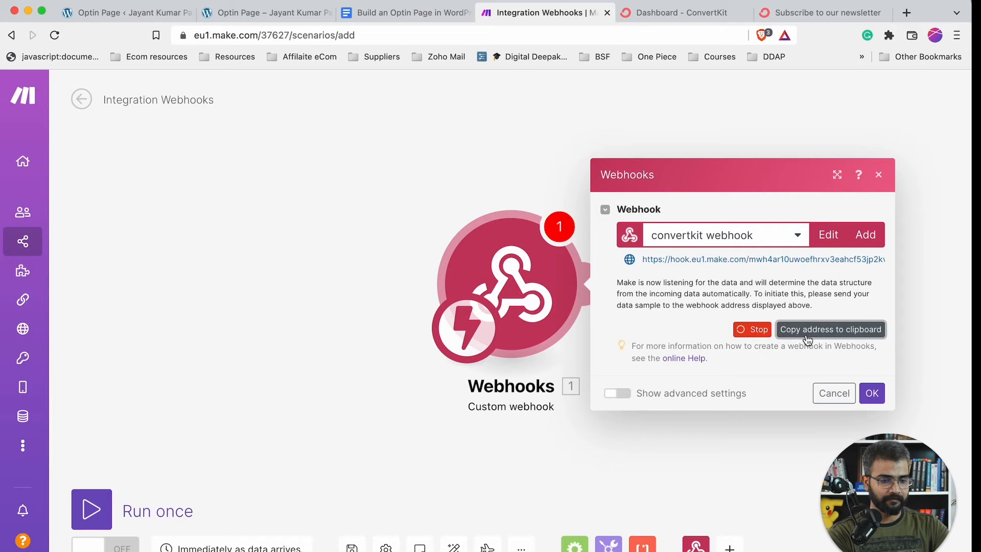
click(270, 15)
- Paste the Make hook address into the optin page's Webhook URL and save the changes
click(123, 13)
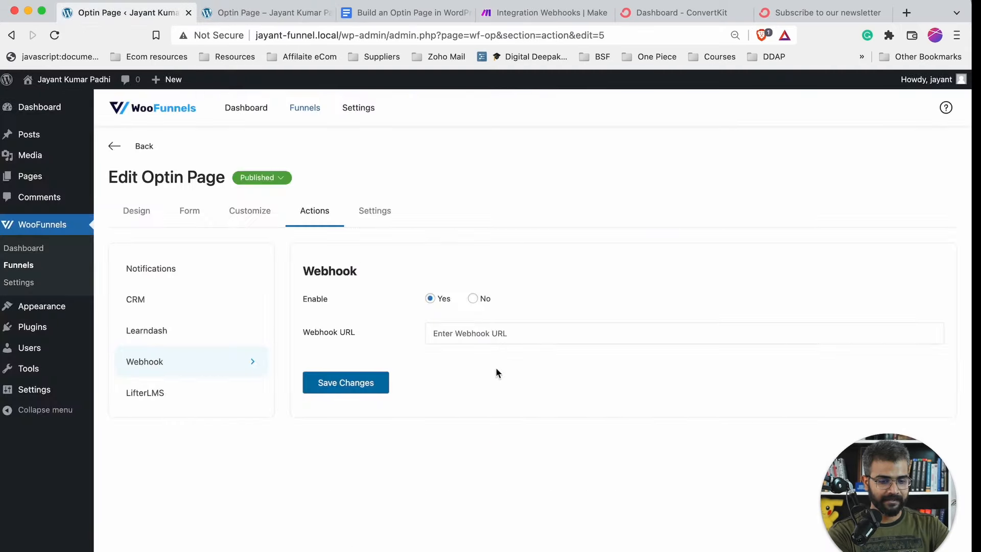
click(493, 340)
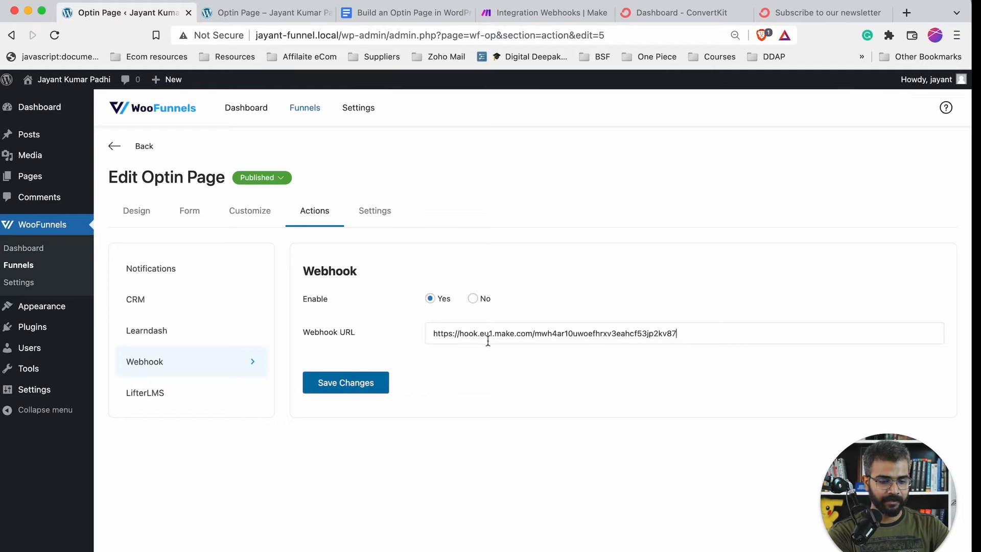
click(375, 387)
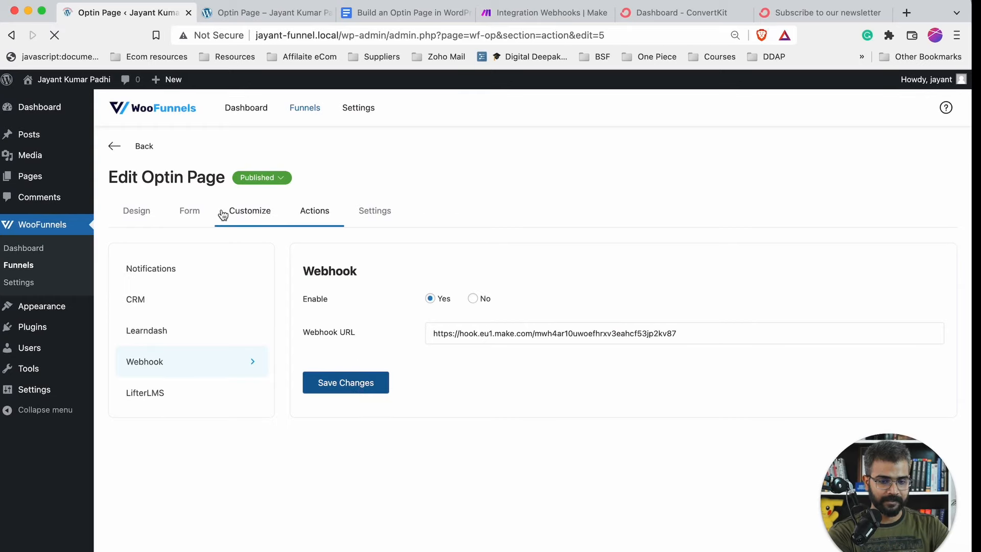
click(155, 357)
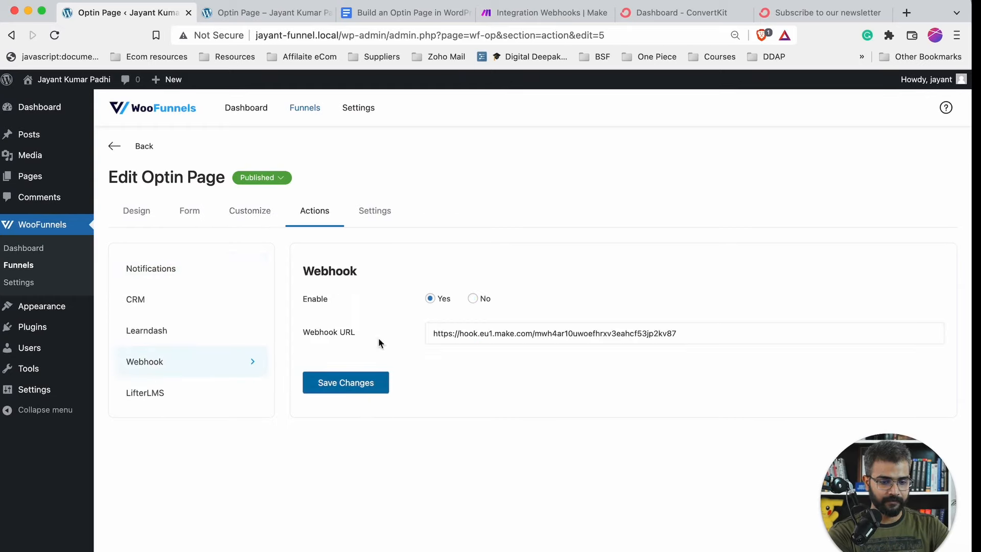
click(281, 21)
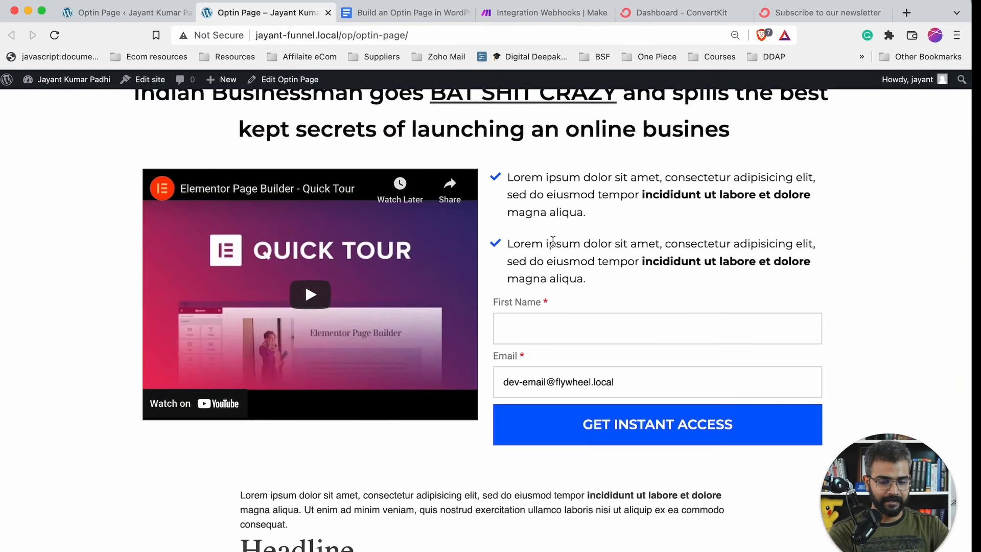
- Submit the reloaded optin form using a saved test first name and email
key(super+r)
click(543, 327)
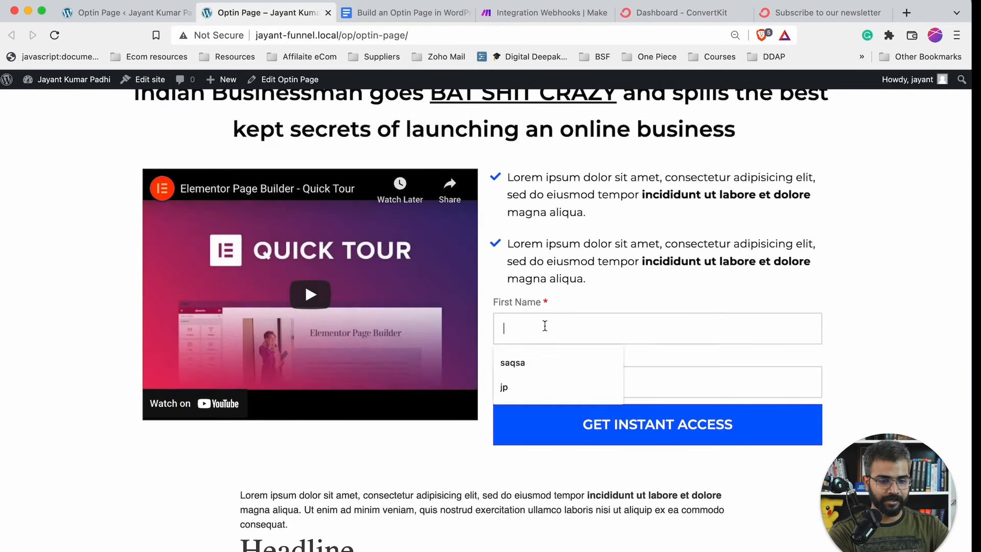
click(529, 363)
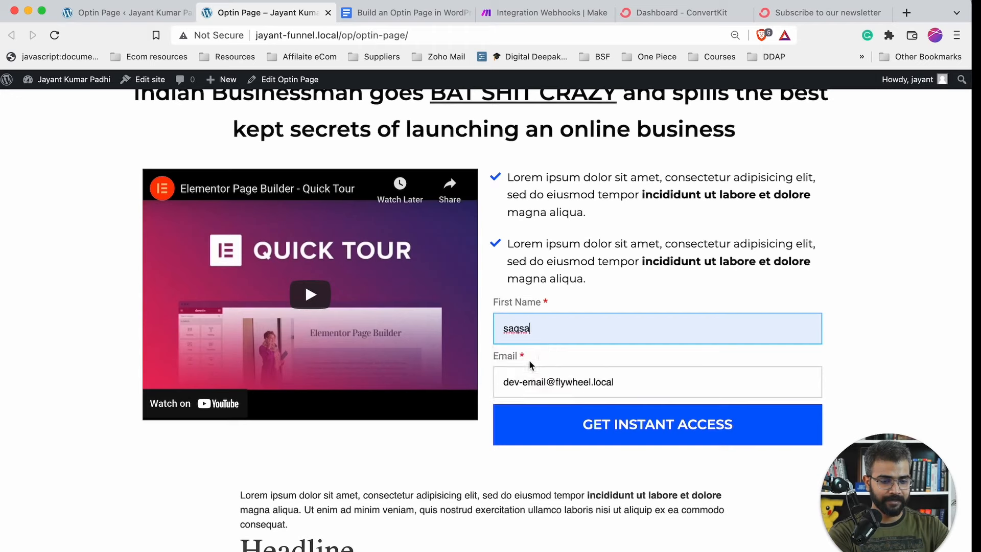
click(628, 434)
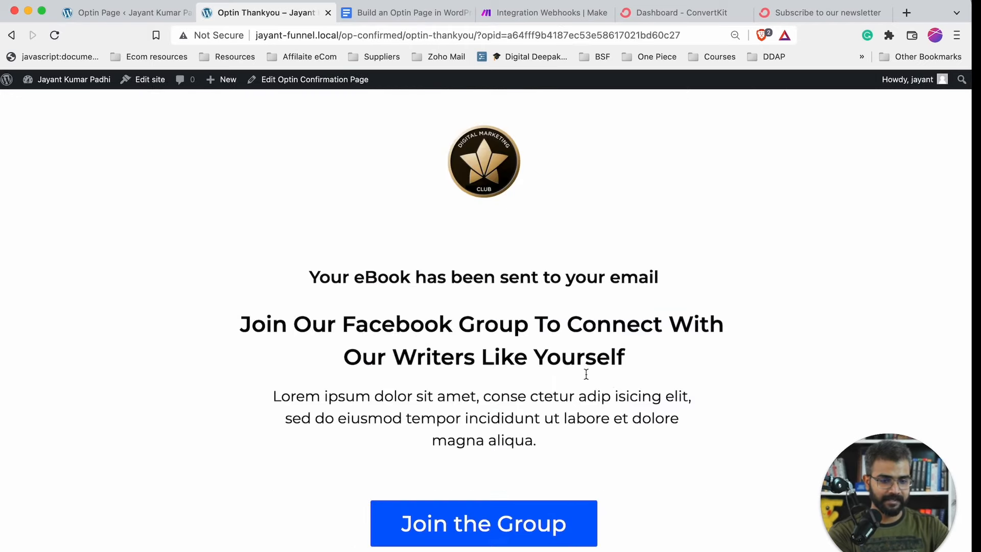
click(12, 35)
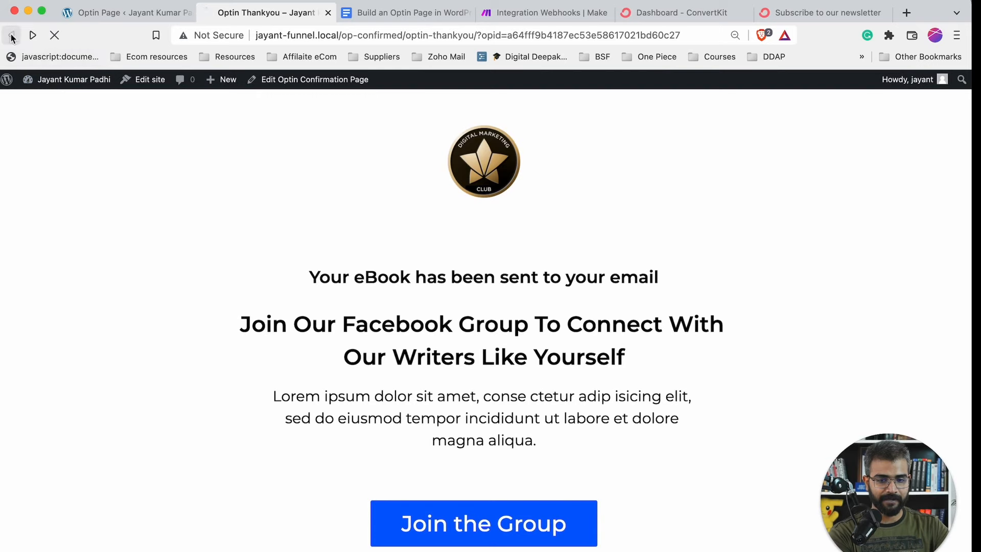
- Confirm the webhook successfully determined the form's data structure and close its settings
click(558, 13)
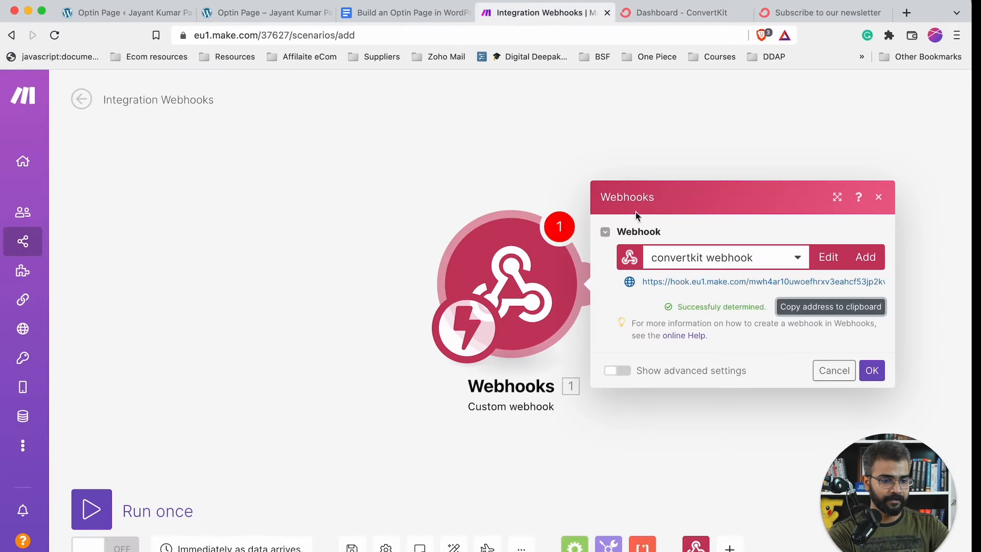
drag(675, 305, 767, 309)
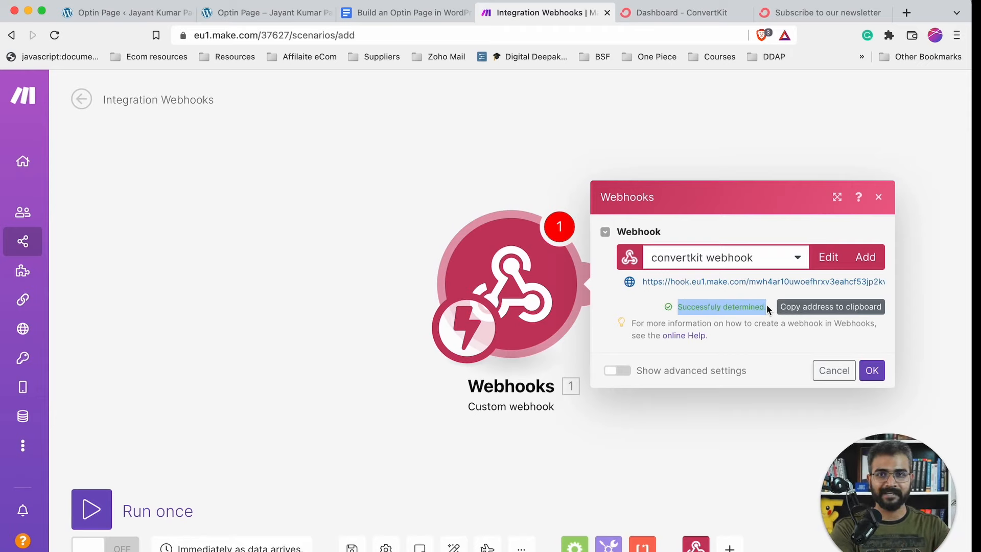
click(871, 371)
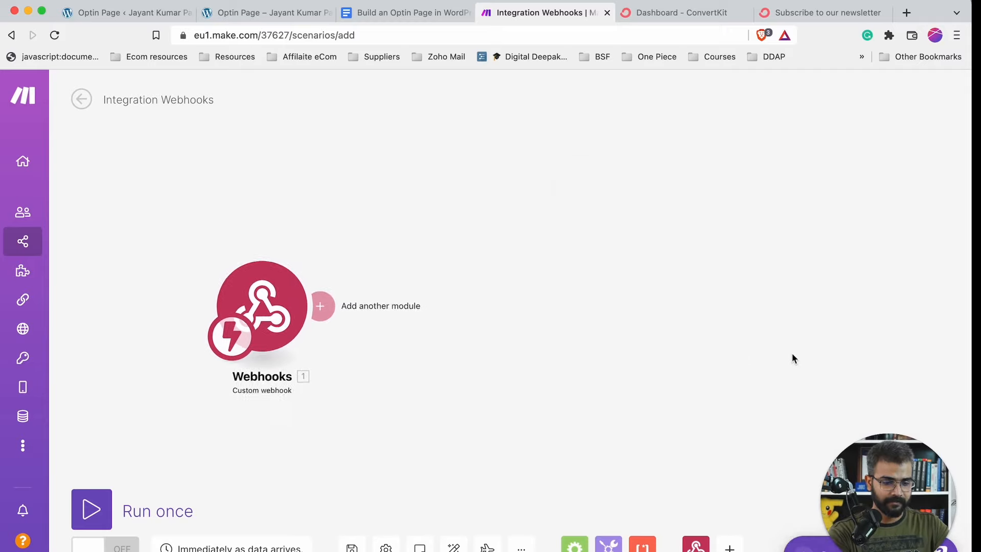
scroll(791, 353, down, 5)
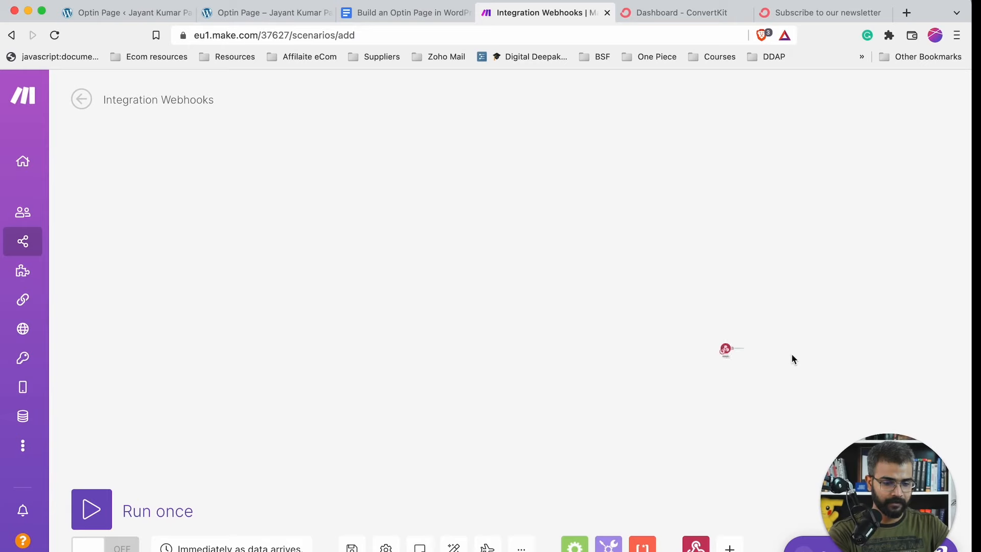
scroll(791, 359, up, 5)
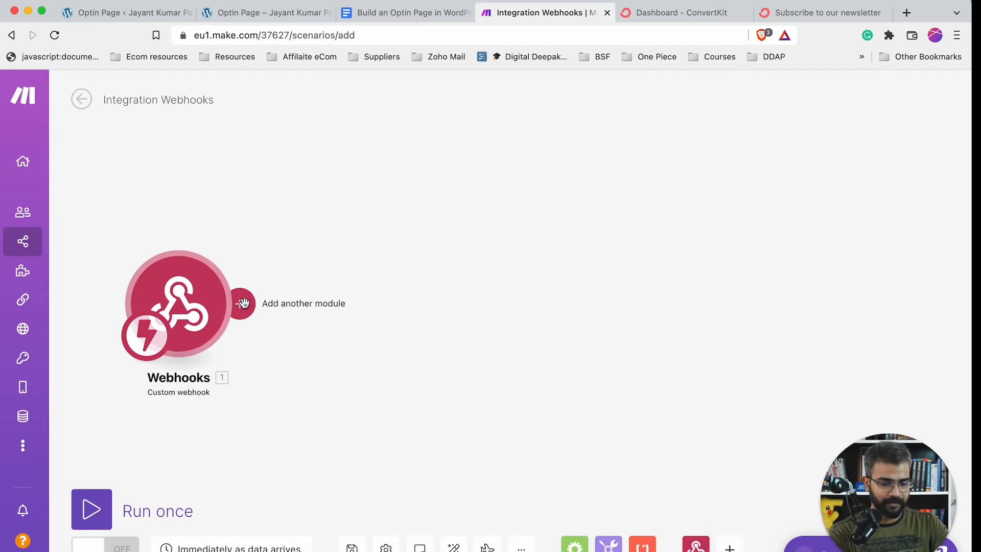
- Add ConvertKit's 'Add a Subscriber to Form' action and wire it after the webhook trigger
click(729, 547)
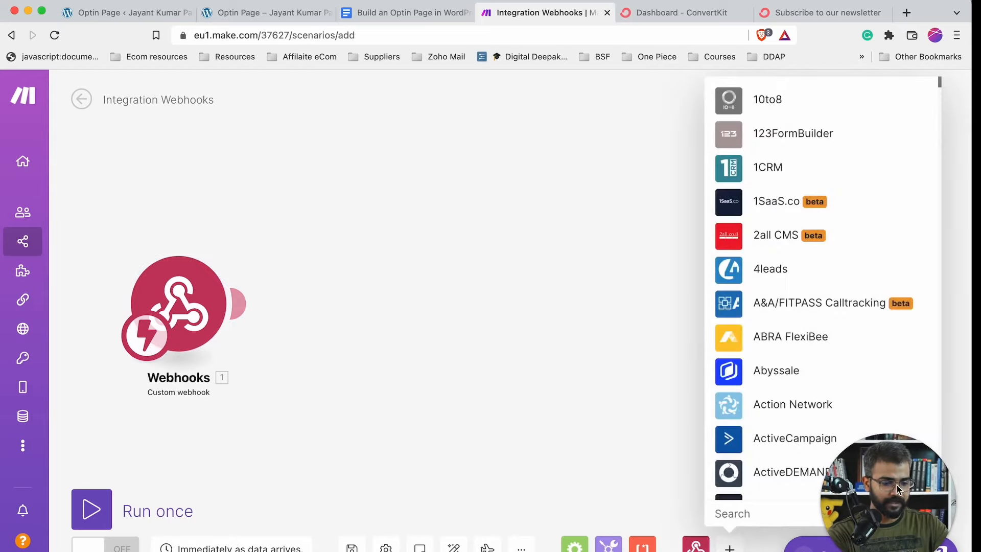
click(762, 510)
text(conv)
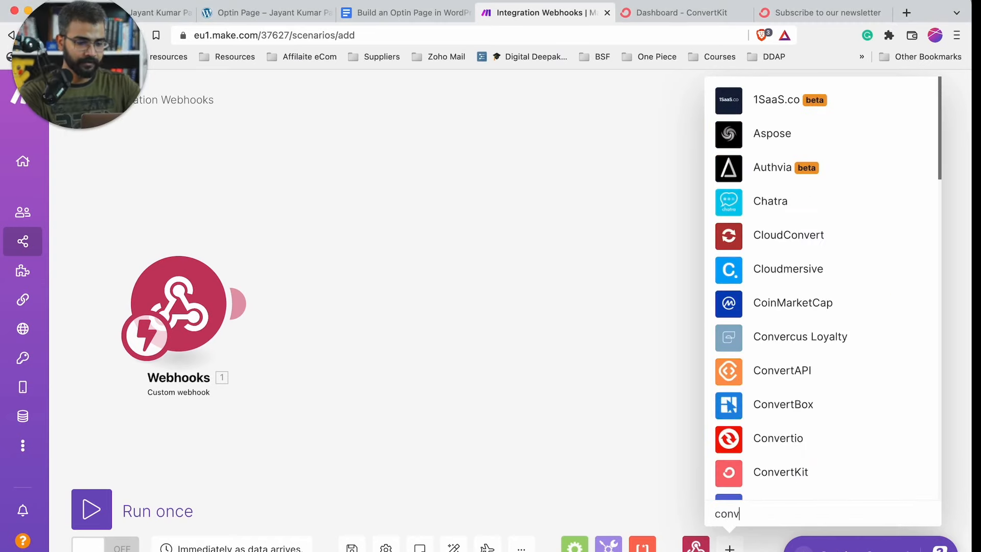
click(779, 471)
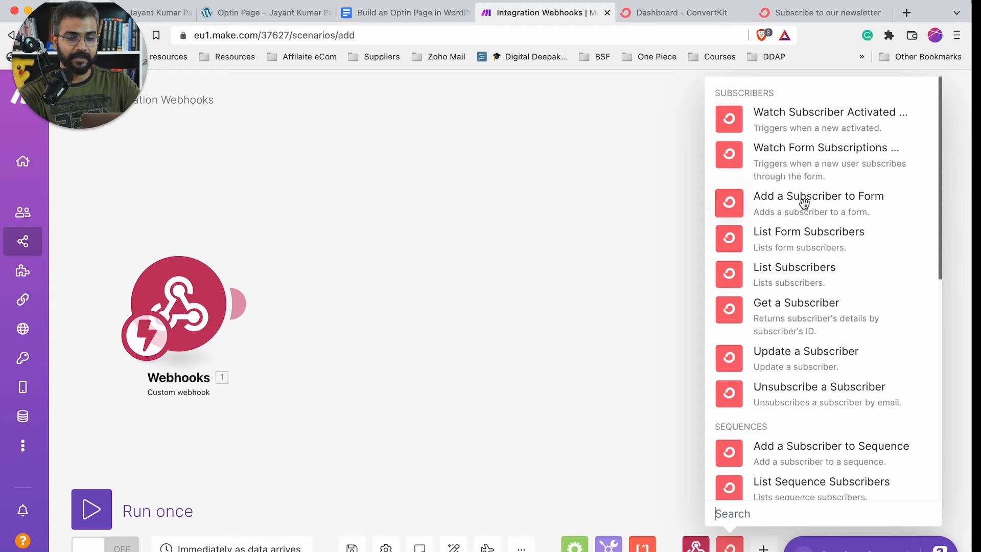
scroll(827, 306, down, 3)
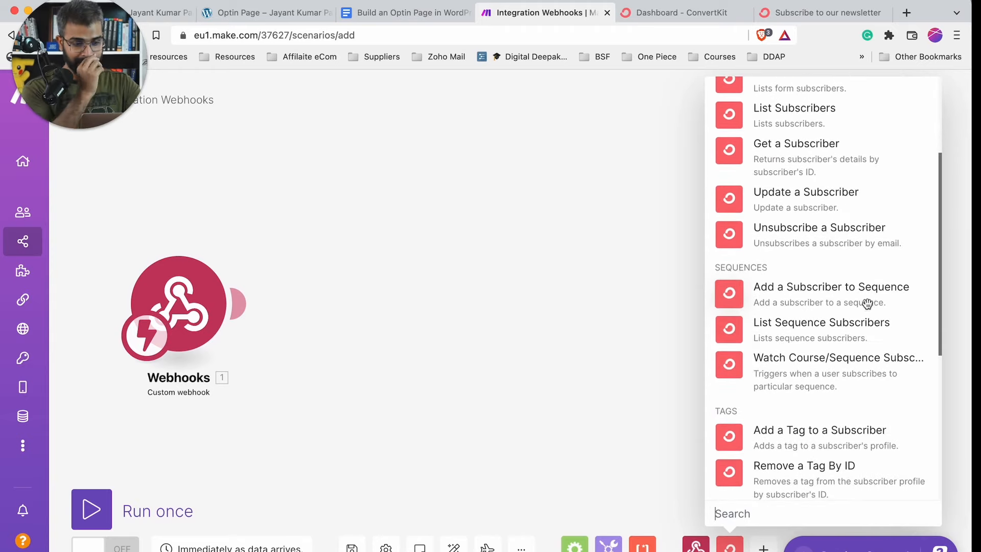
scroll(807, 304, up, 1)
scroll(804, 418, up, 3)
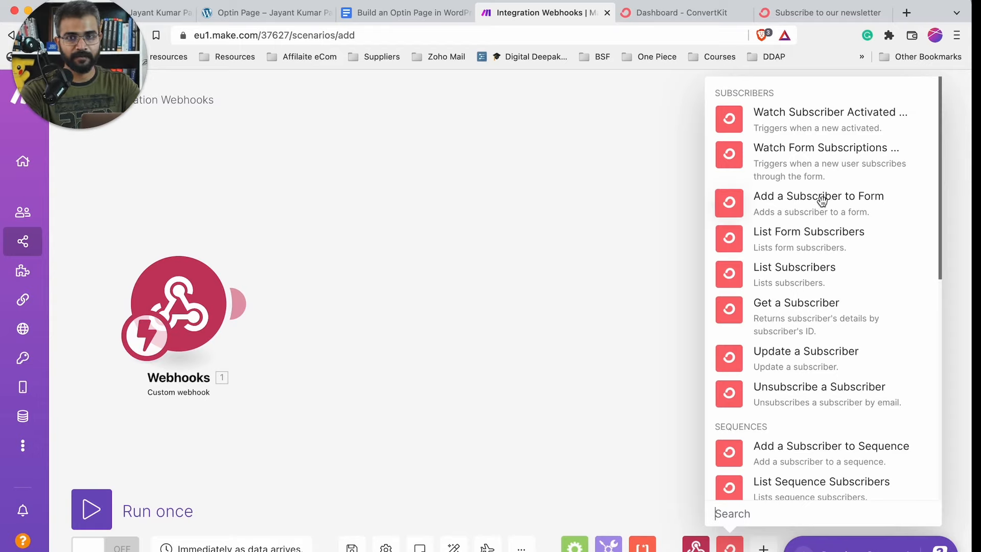
click(802, 200)
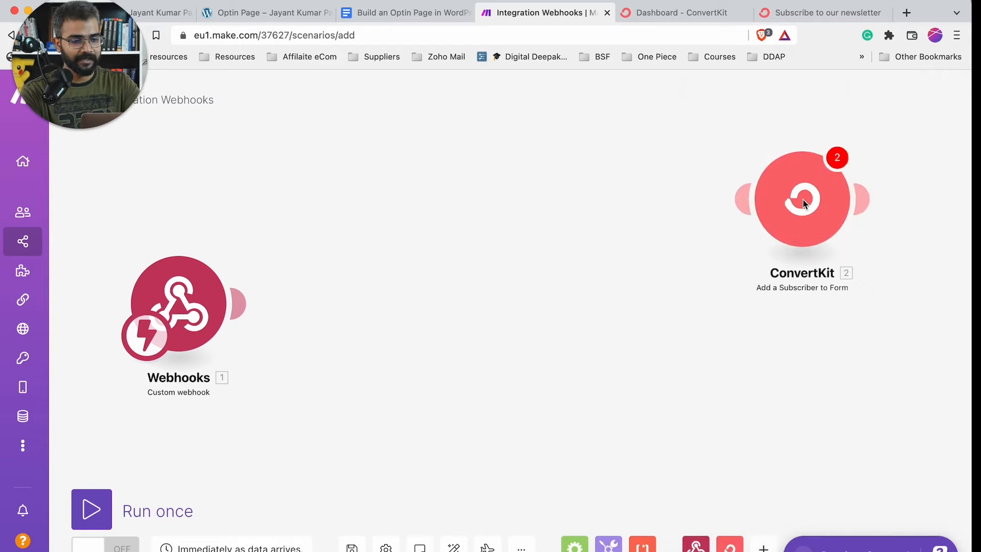
drag(805, 203, 613, 299)
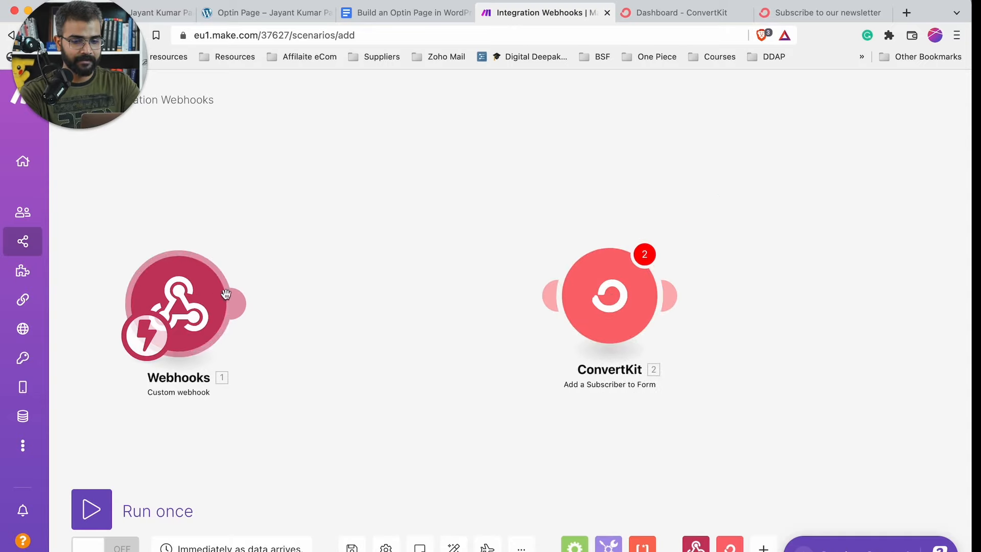
drag(240, 304, 553, 301)
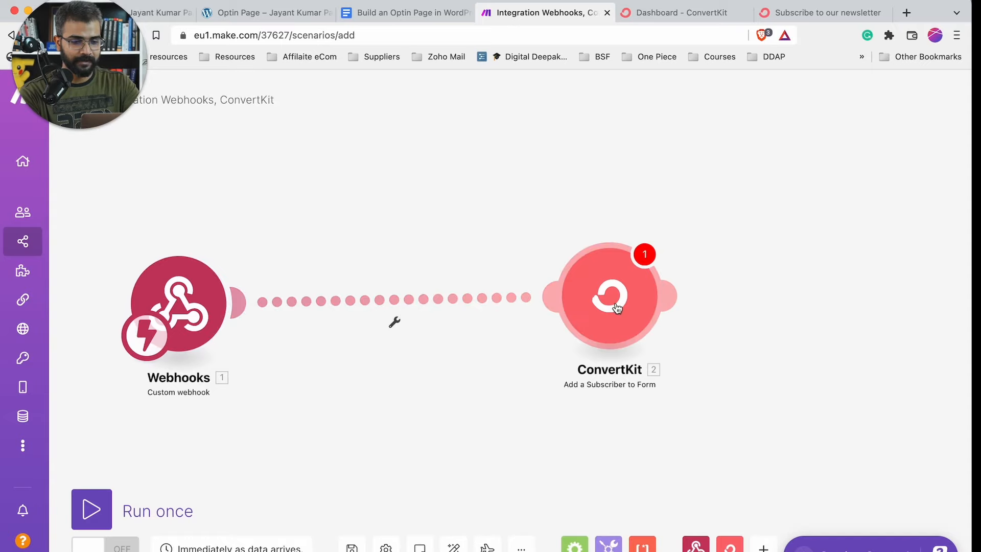
- In the ConvertKit module, start a new connection named 'Convertkit A'
click(615, 307)
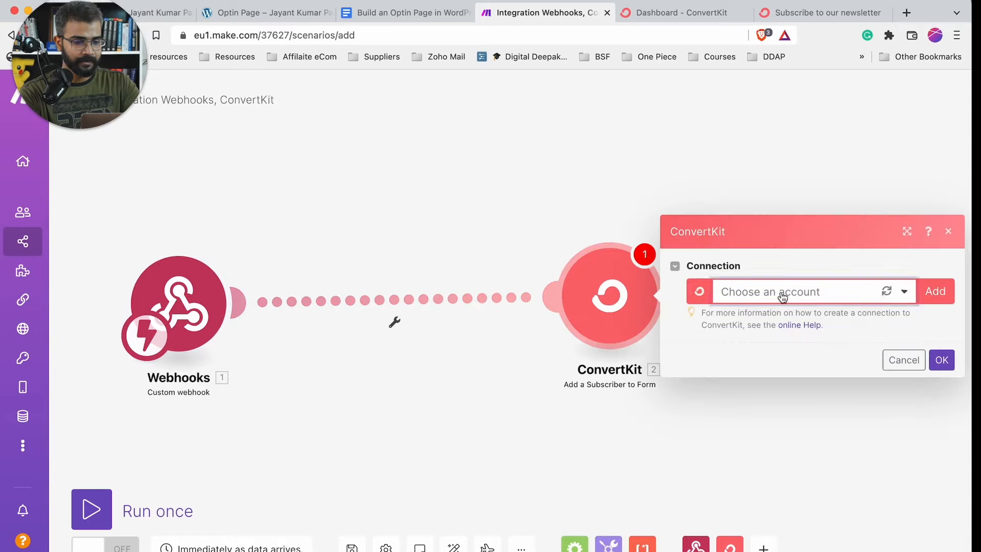
click(782, 292)
click(847, 268)
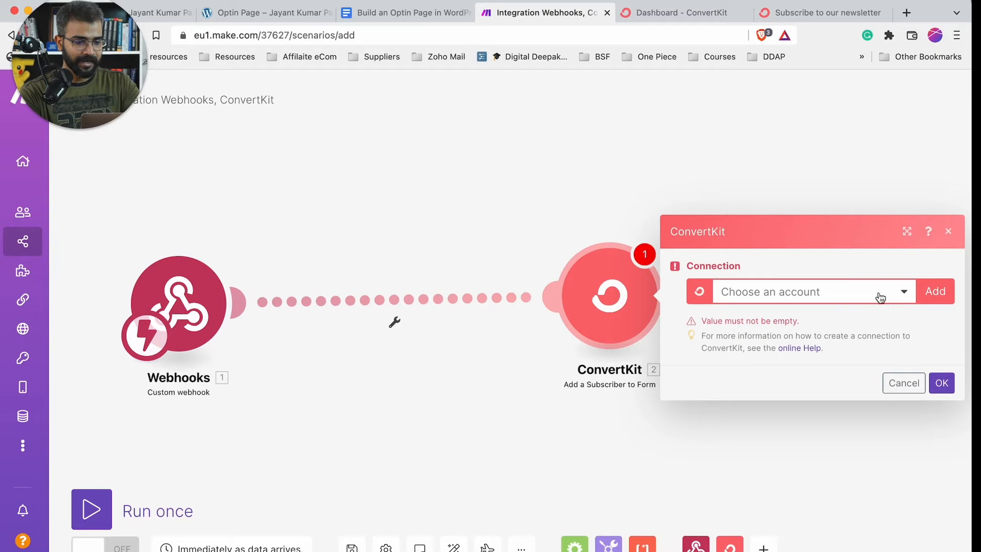
click(880, 296)
click(935, 292)
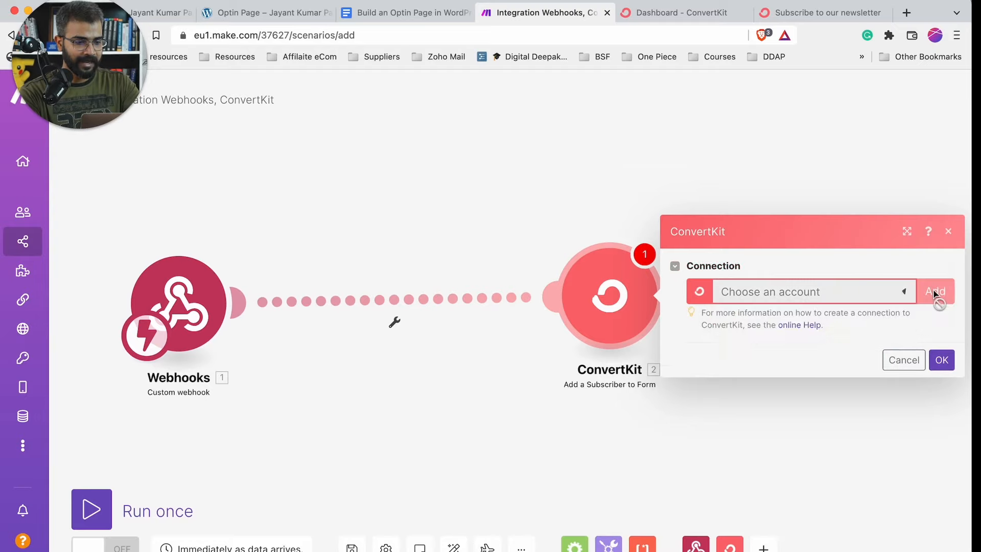
drag(812, 263, 591, 268)
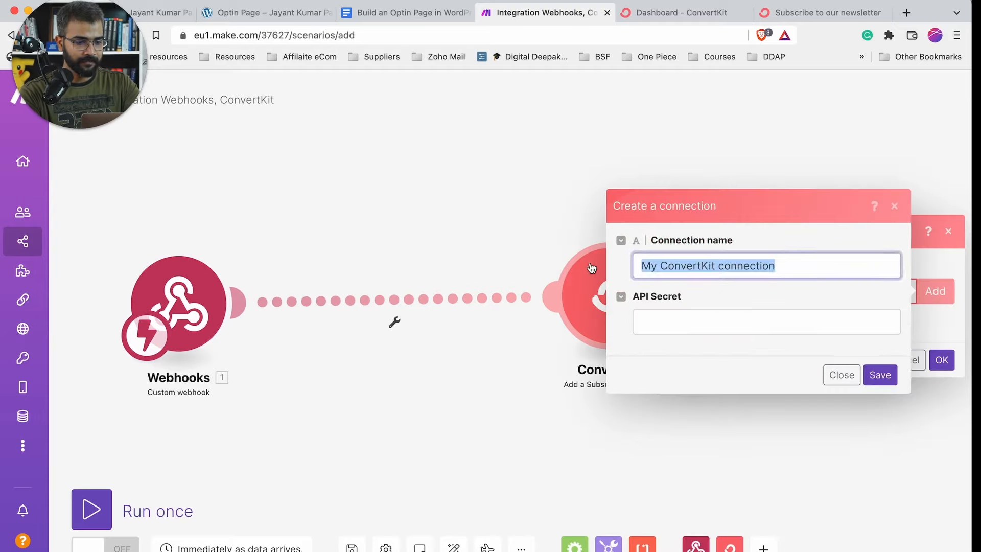
text(Con)
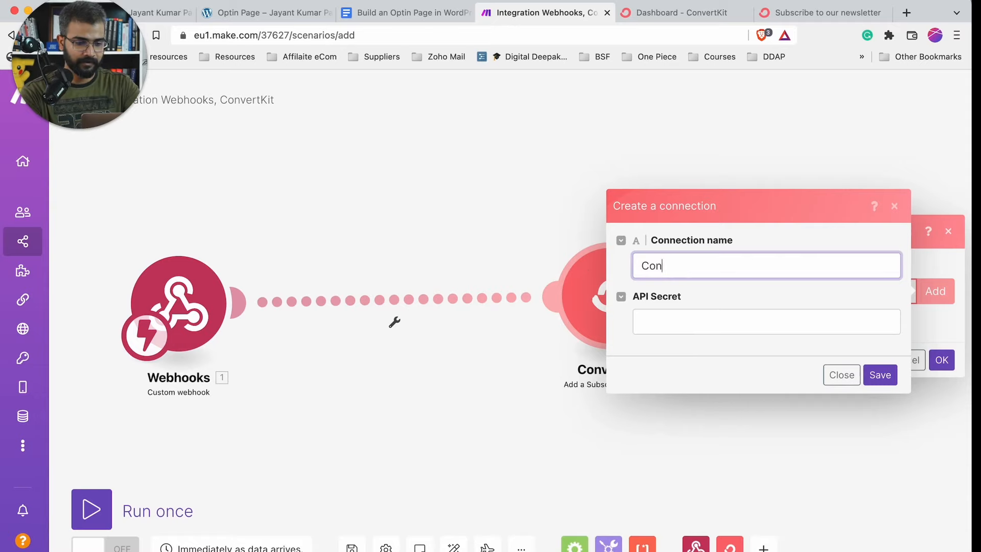
text(vertkit Account Jayant)
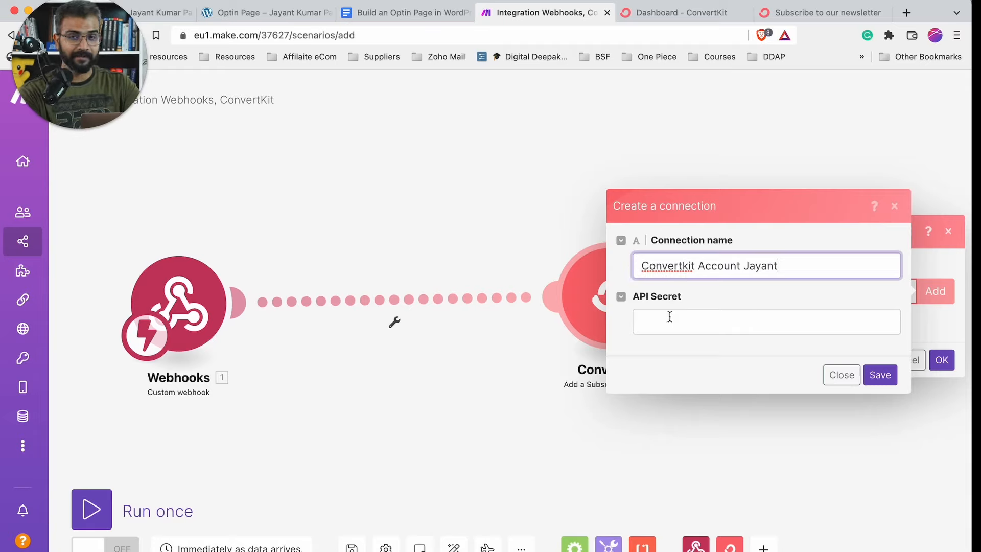
- Open ConvertKit's account Settings and locate the API secret under advanced settings
click(707, 16)
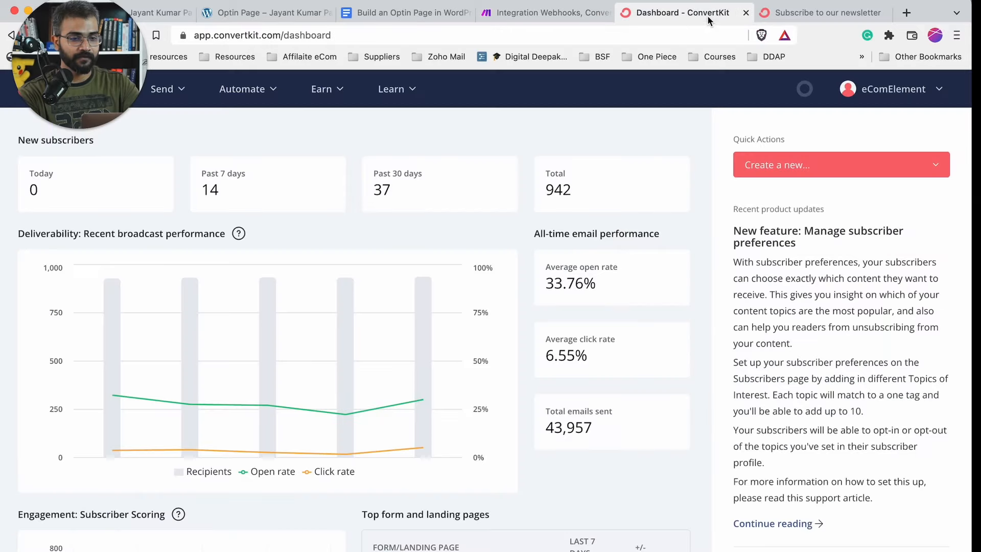
click(892, 89)
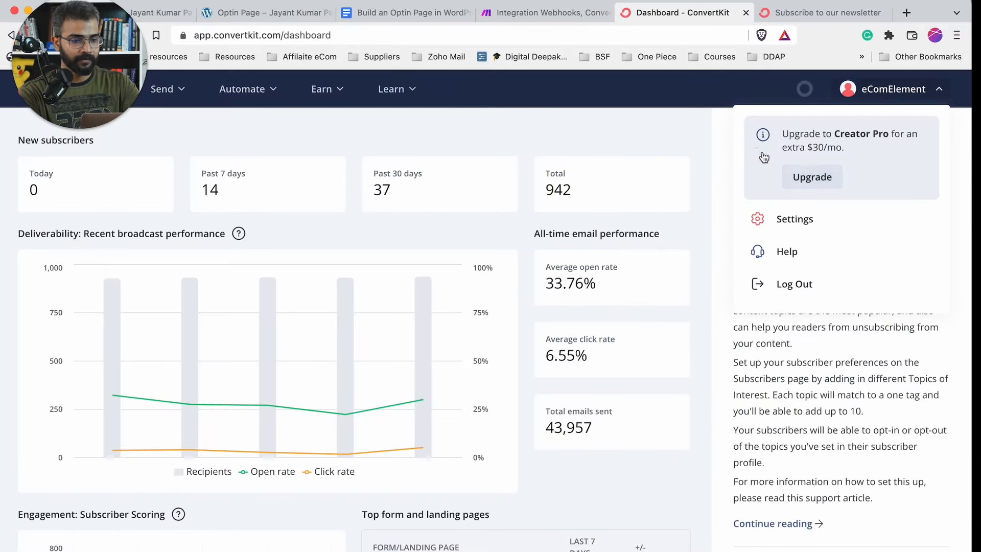
click(785, 216)
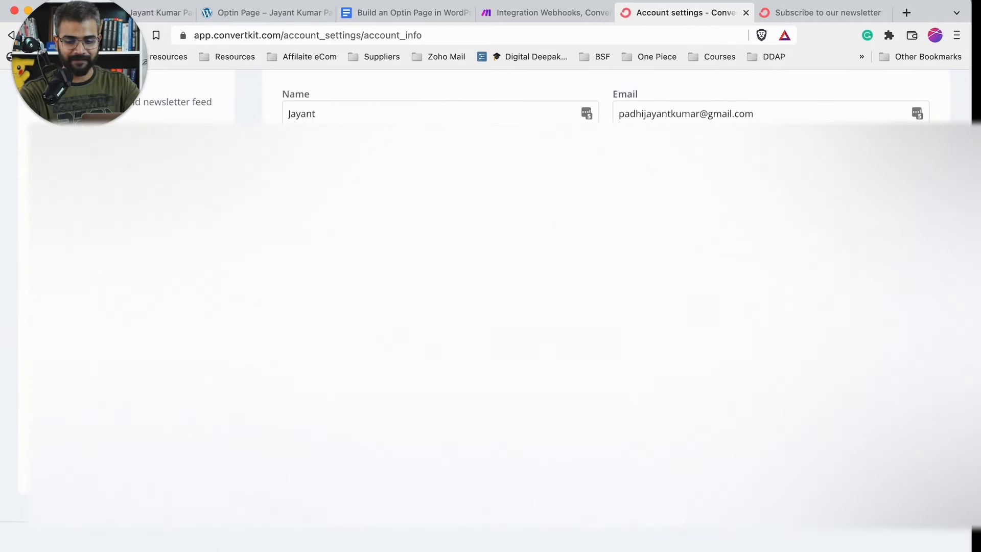
scroll(490, 306, down, 8)
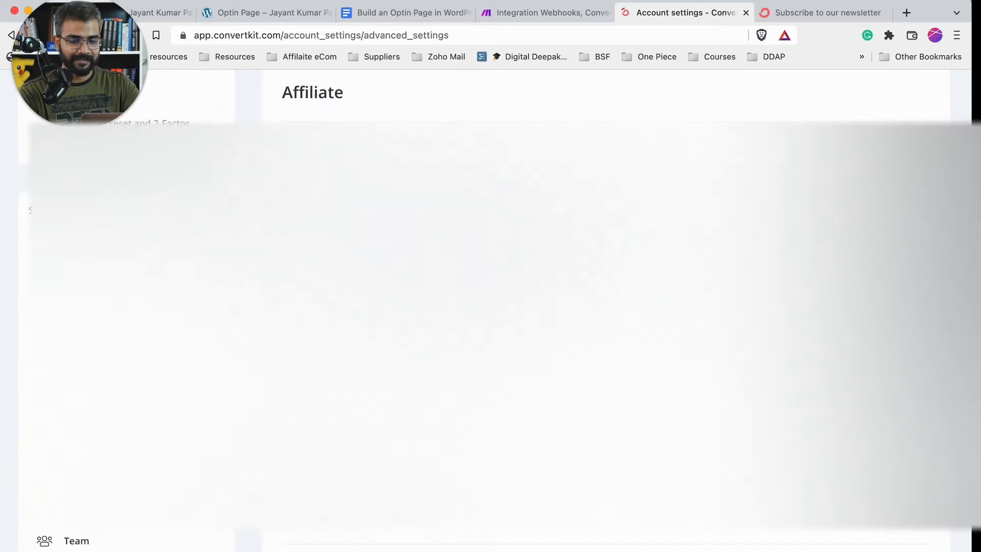
scroll(490, 306, up, 2)
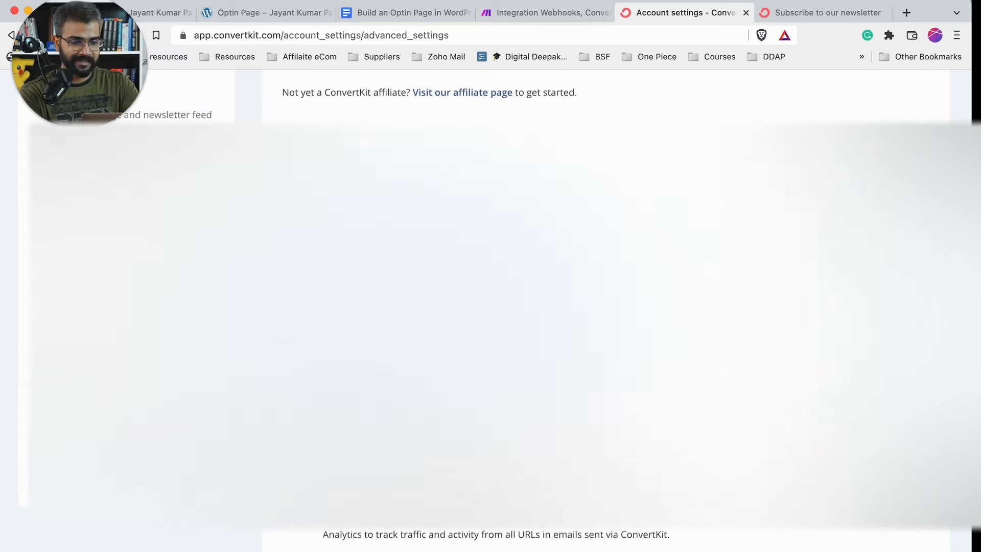
scroll(606, 327, down, 2)
scroll(606, 327, up, 10)
- Paste the ConvertKit API secret, save the connection, and open the Form ID dropdown
click(532, 14)
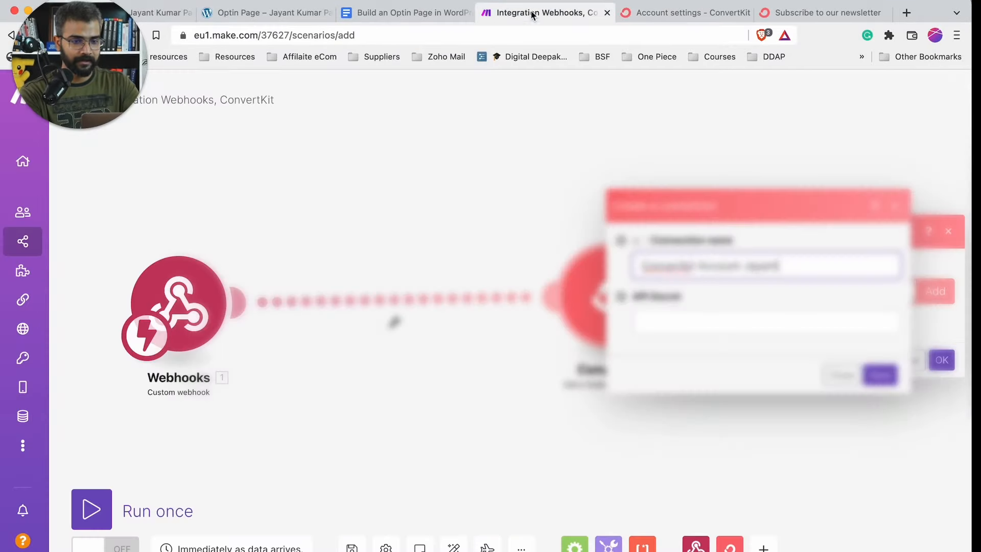
click(688, 325)
click(745, 353)
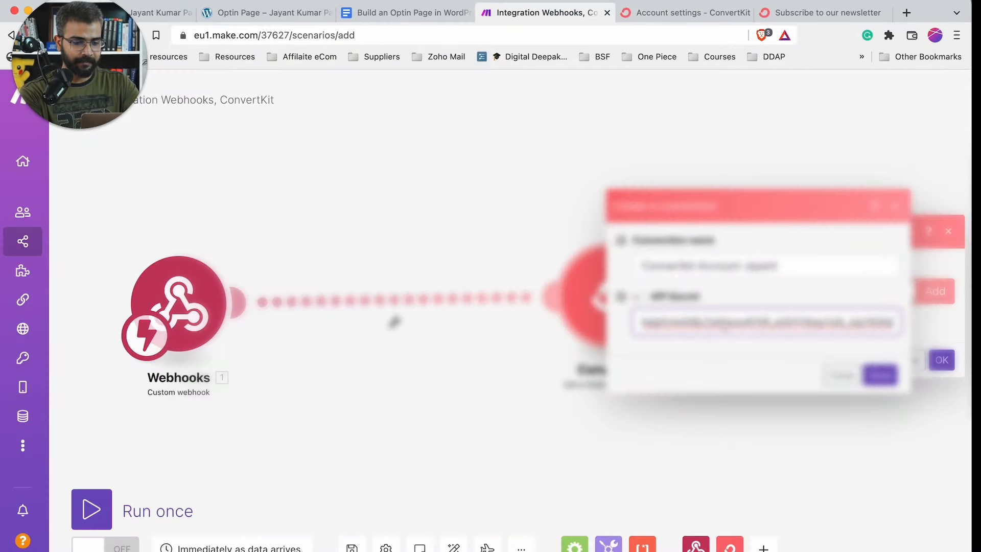
click(882, 378)
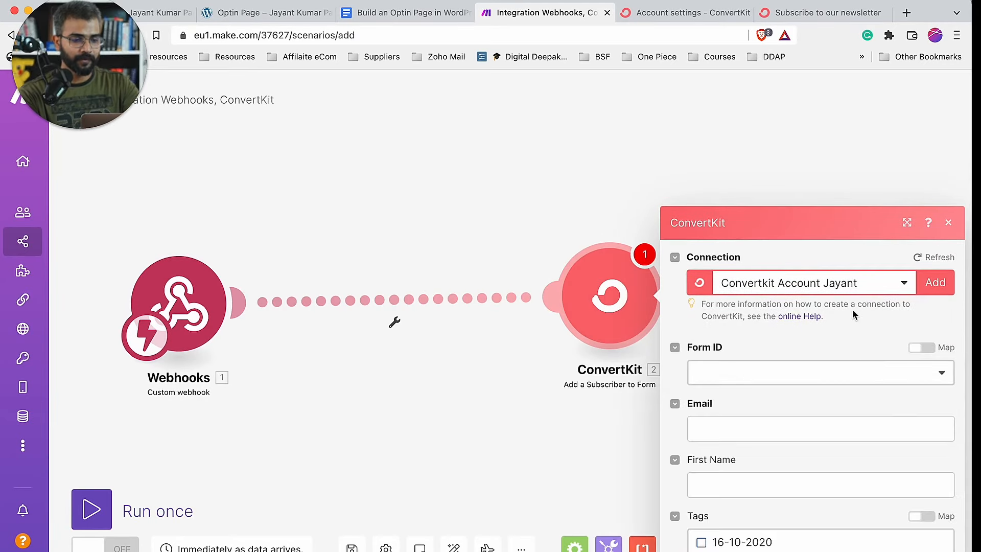
scroll(826, 354, down, 2)
scroll(827, 354, up, 1)
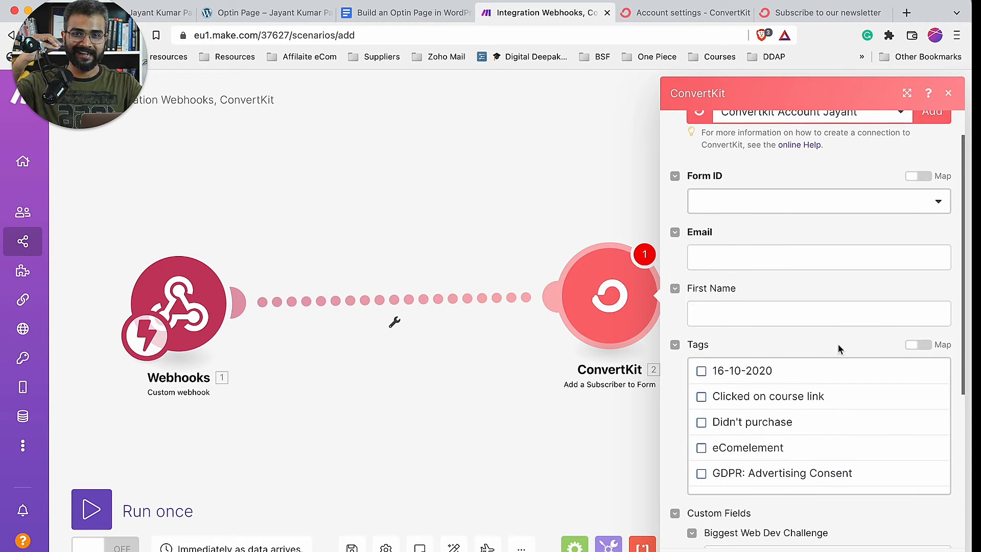
click(943, 202)
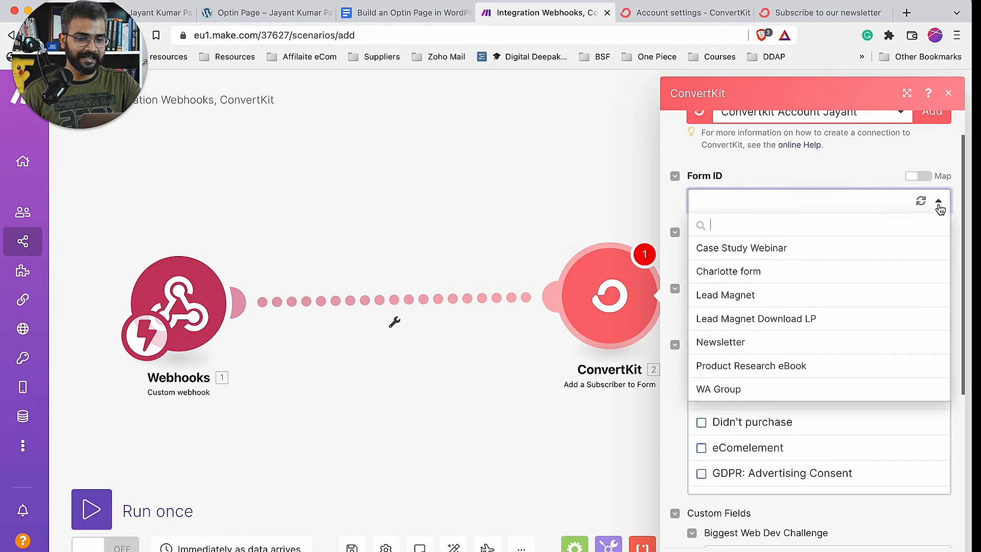
- Select the Lead Magnet Download LP form and compare the ConvertKit and WordPress form fields
click(800, 321)
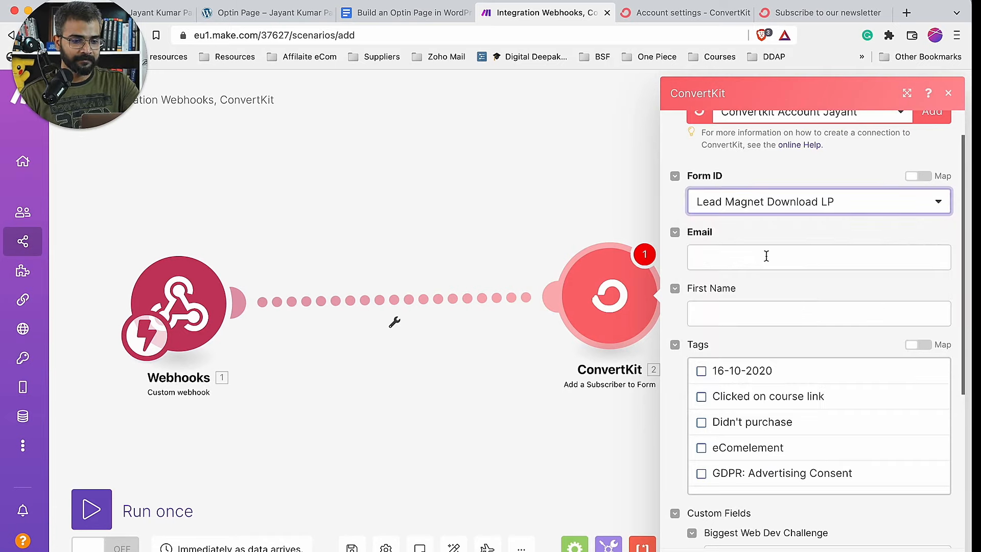
click(766, 256)
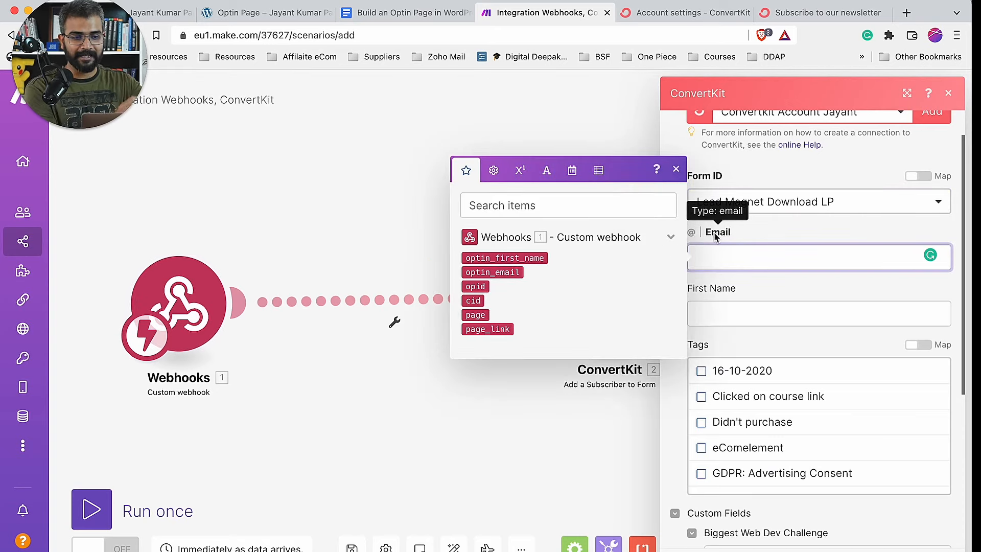
click(831, 15)
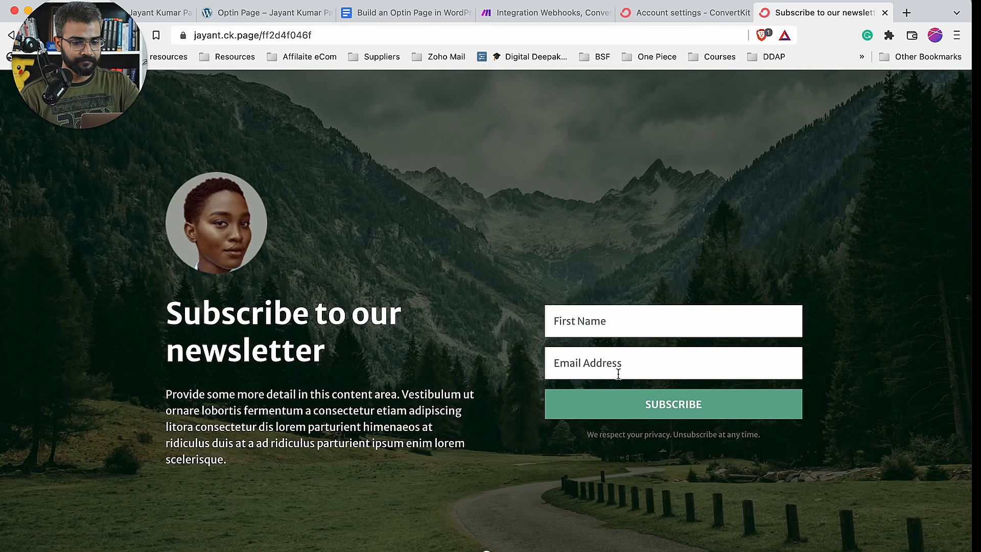
click(544, 13)
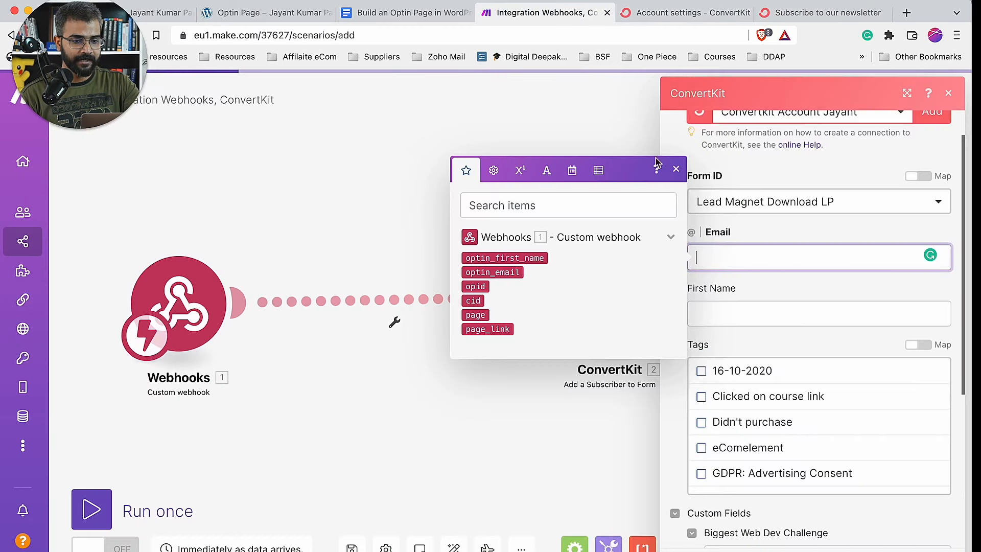
click(251, 13)
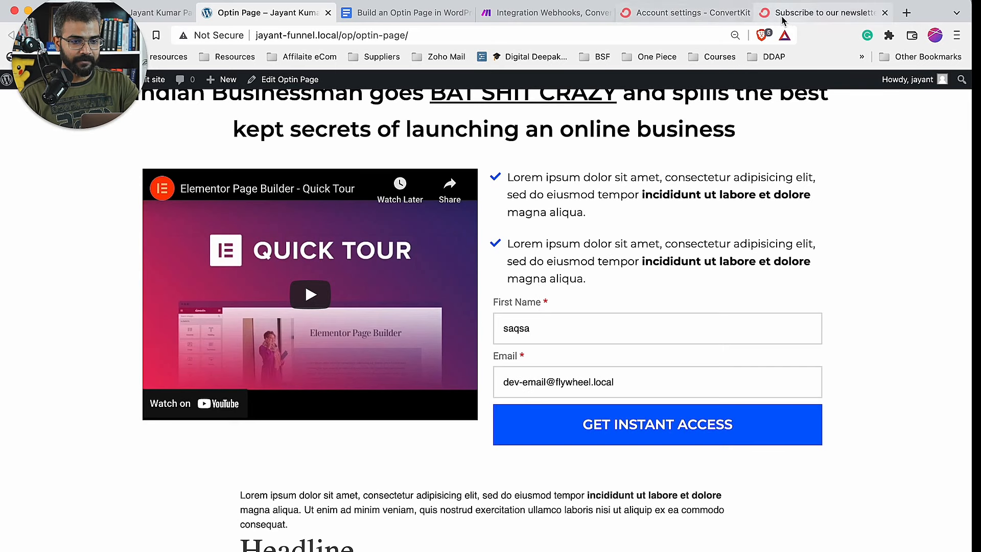
click(554, 13)
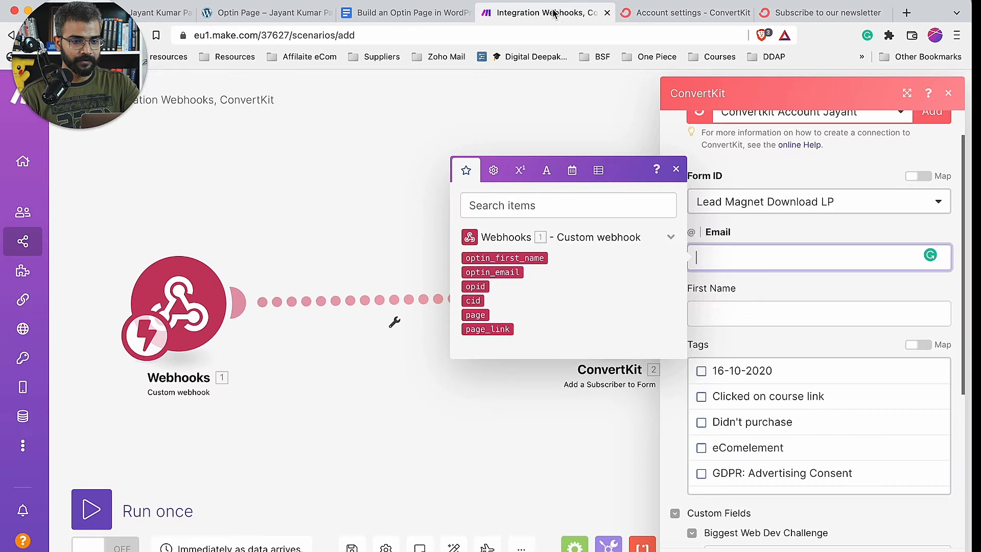
- Map optin_email into the Email field and optin_first_name into First Name
click(489, 272)
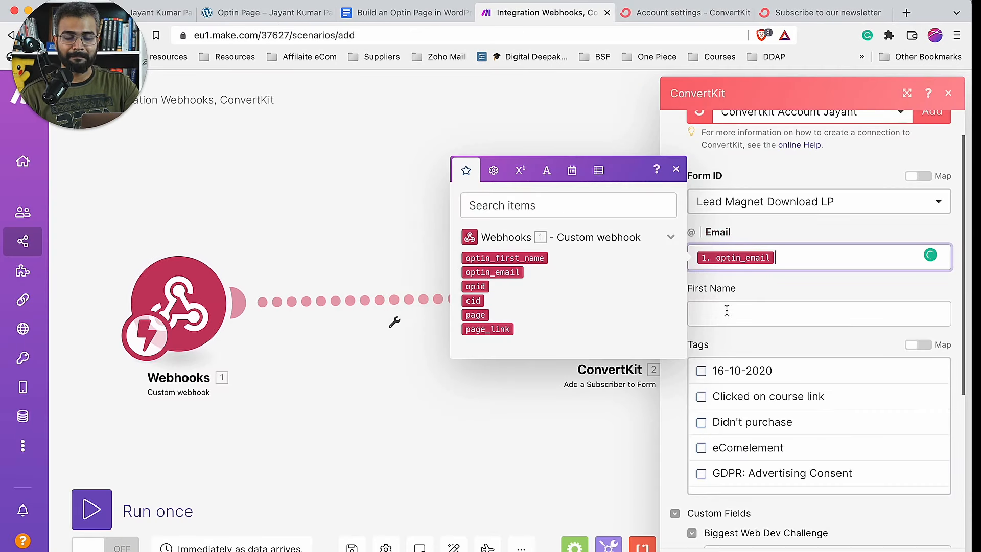
click(709, 290)
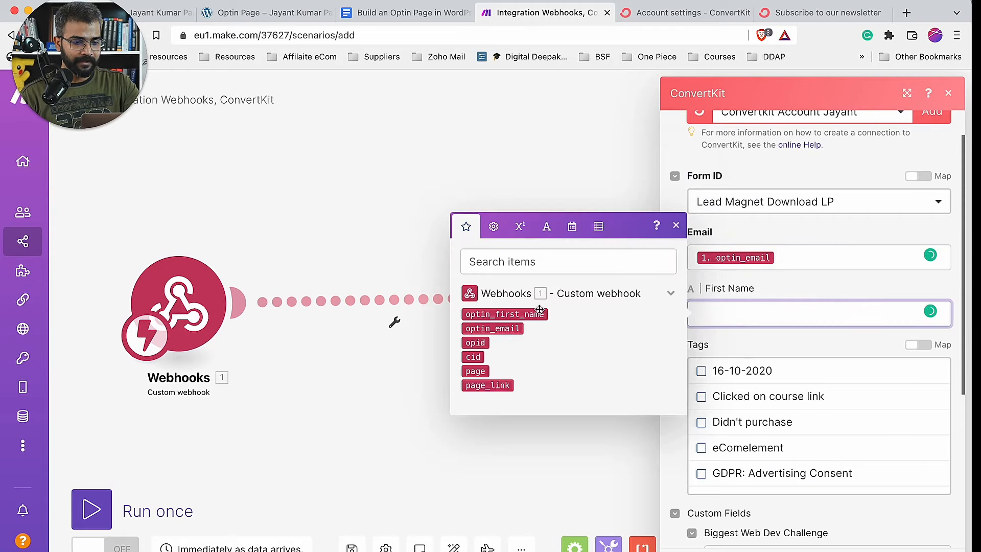
click(520, 314)
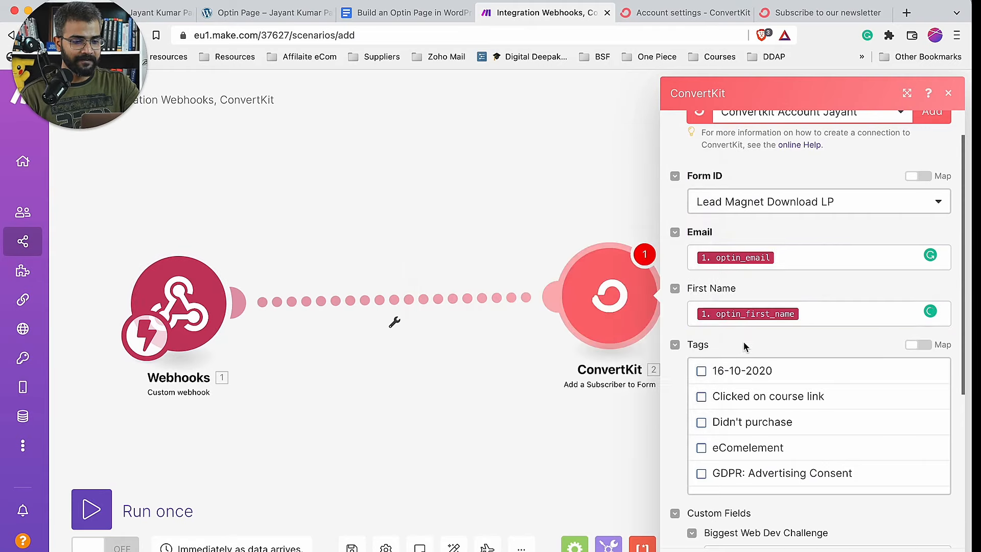
scroll(744, 342, down, 2)
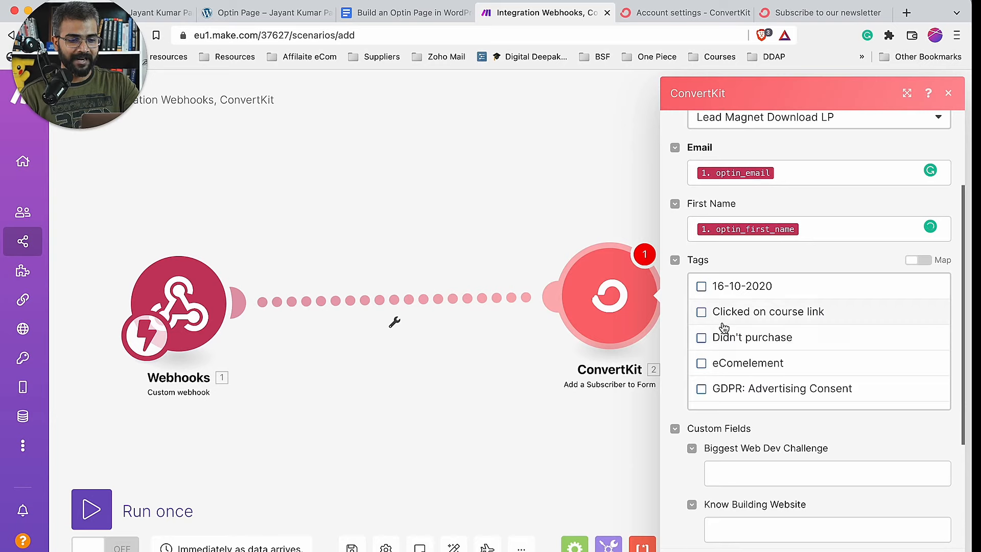
- Tick the 'Didn't purchase' tag for new subscribers in the ConvertKit module
scroll(723, 327, down, 2)
scroll(724, 327, up, 2)
scroll(724, 327, down, 2)
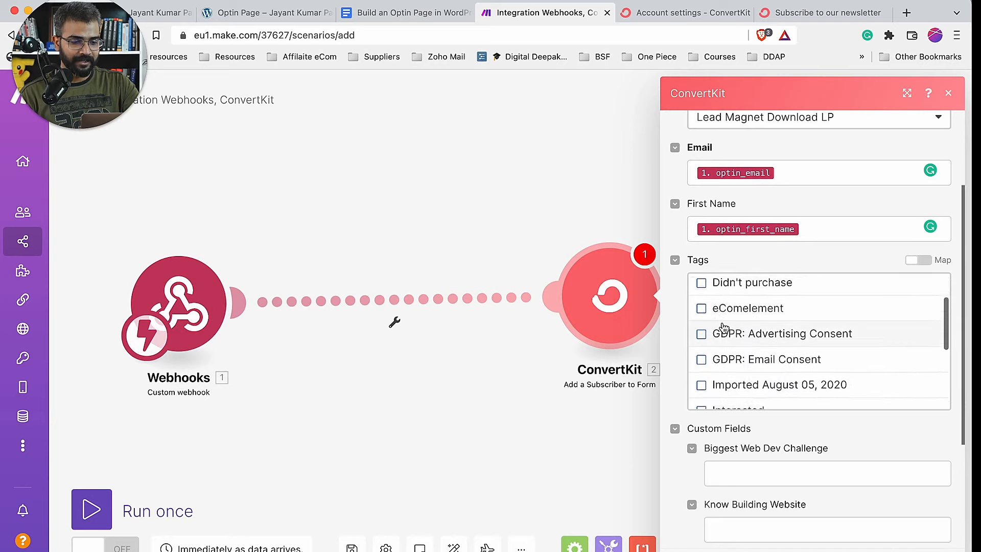
scroll(723, 327, up, 2)
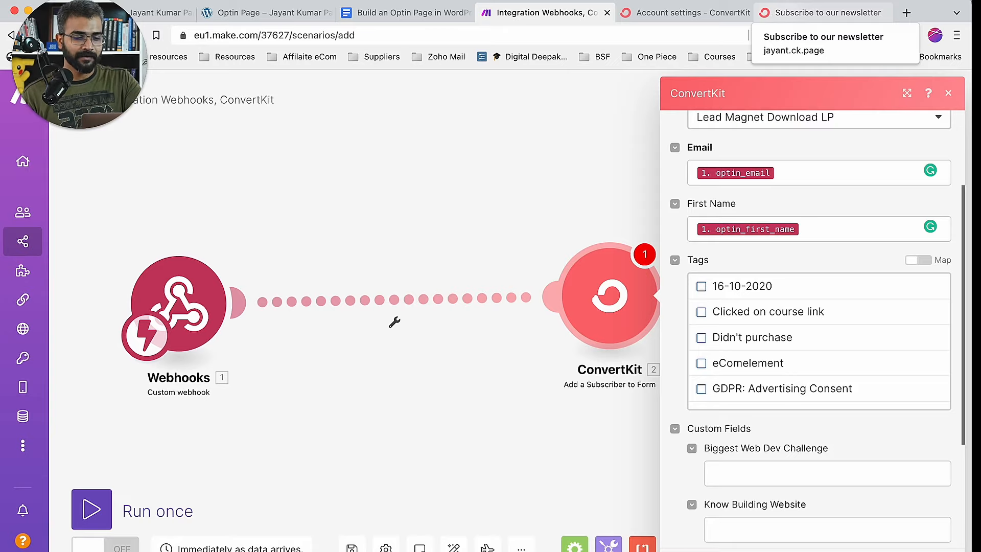
click(707, 339)
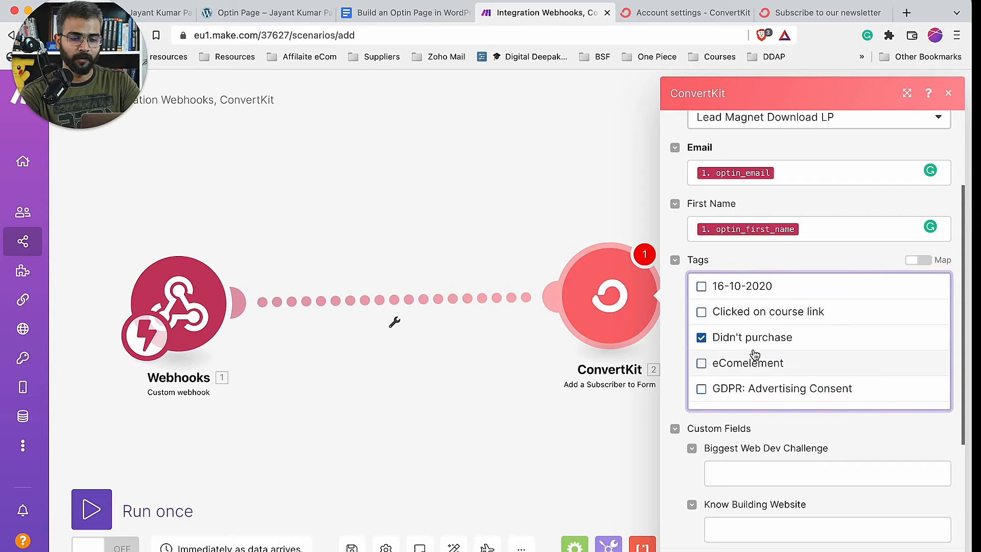
- Collapse the Custom Fields and Tags sections and save the ConvertKit step with OK
scroll(755, 354, down, 8)
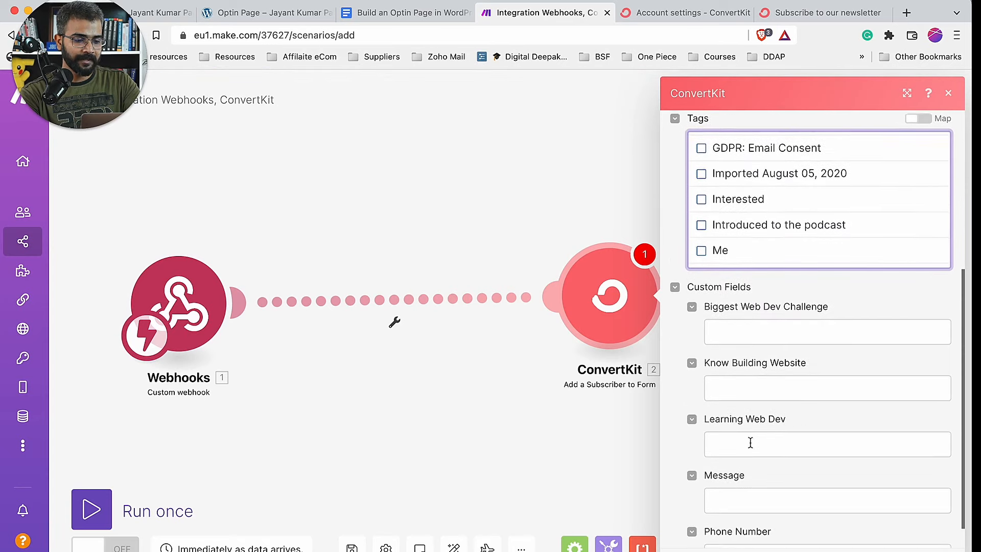
scroll(752, 447, up, 10)
scroll(733, 482, down, 6)
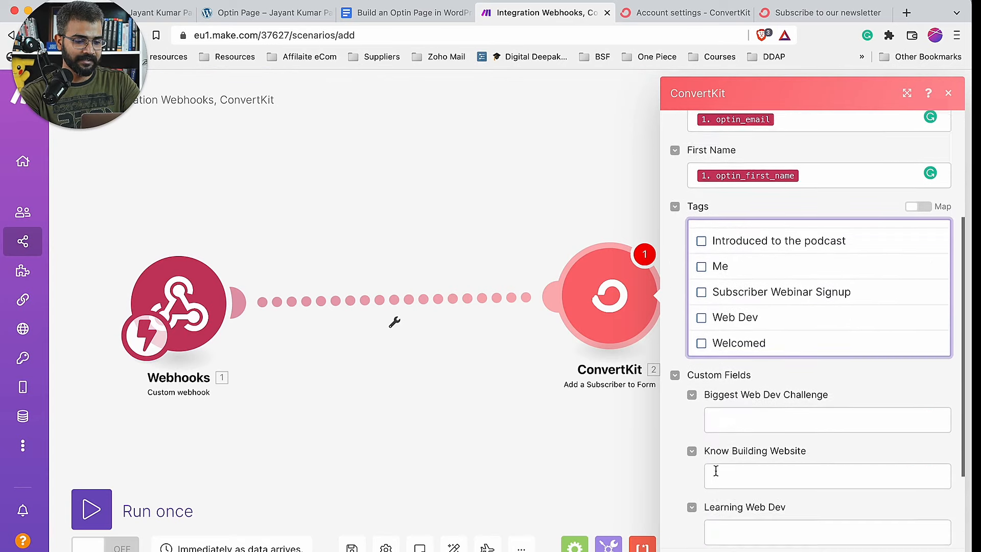
click(675, 341)
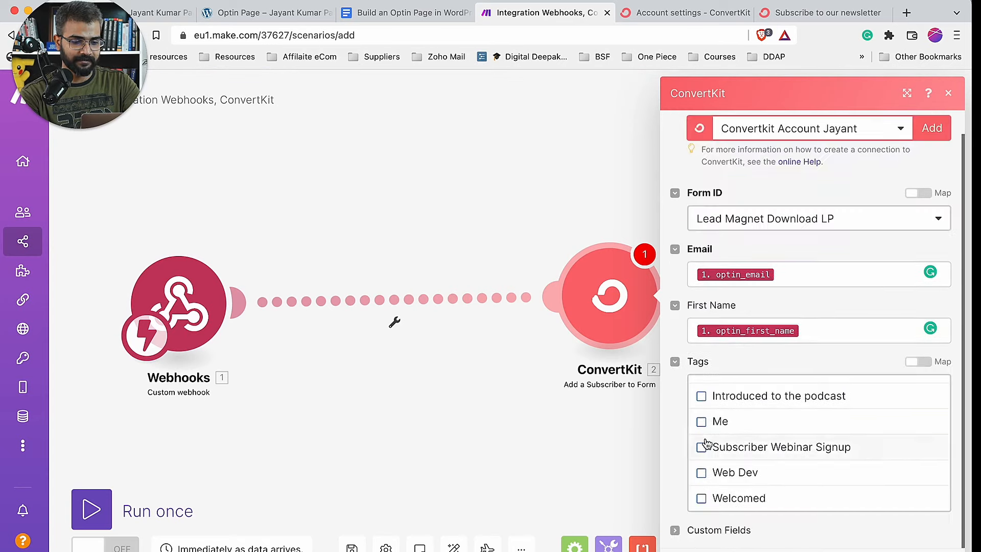
scroll(735, 434, up, 5)
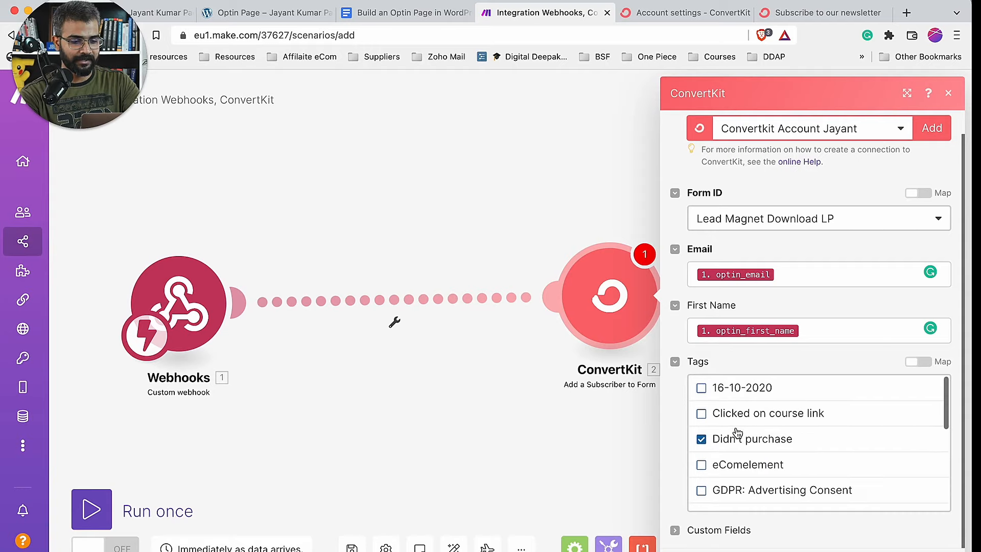
click(674, 361)
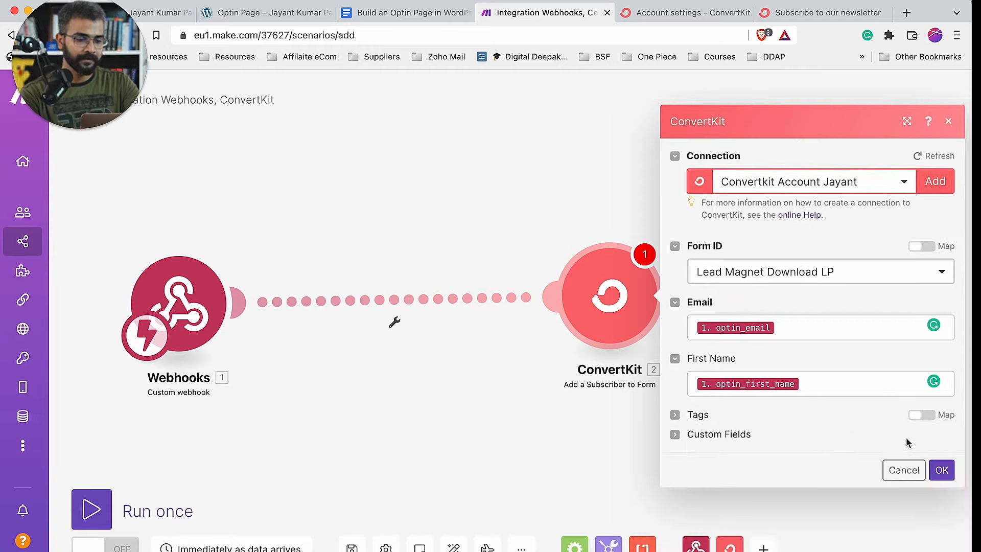
click(943, 470)
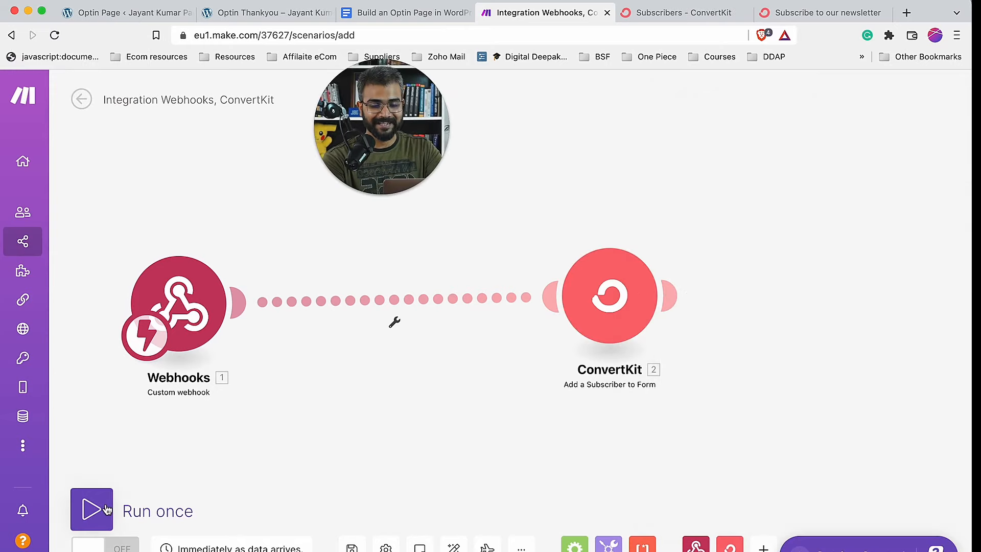
- Run the scenario once, then resubmit the optin form via GET INSTANT ACCESS to feed the webhook
click(102, 519)
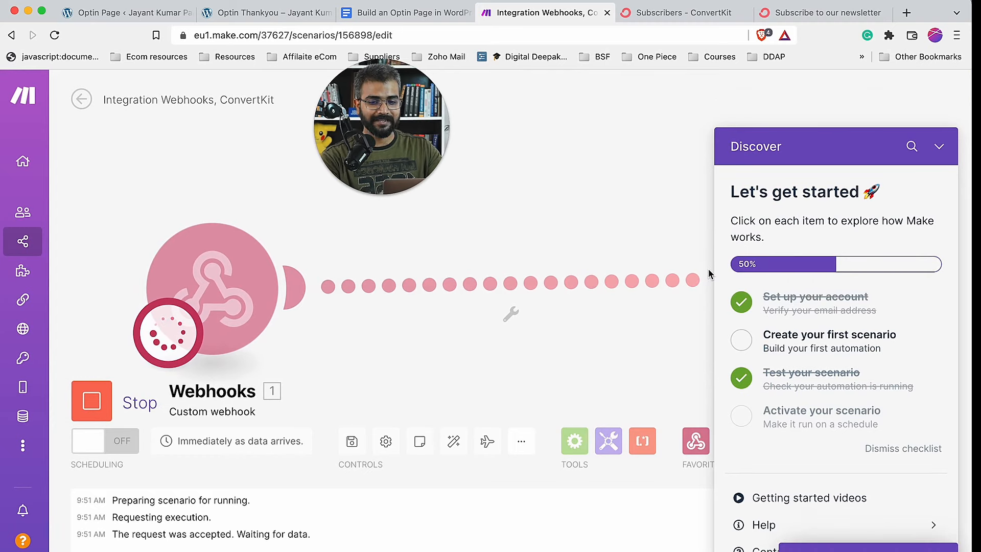
click(256, 13)
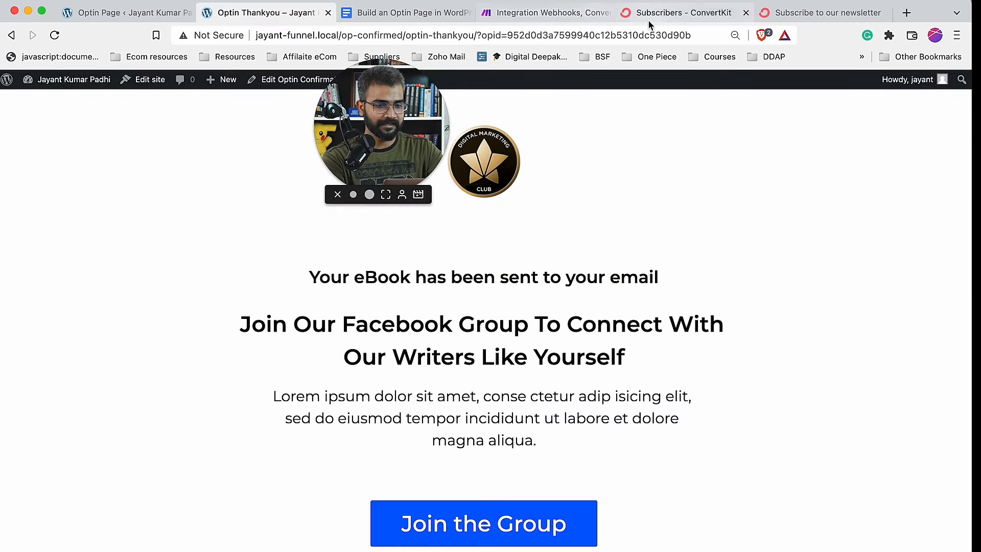
click(546, 12)
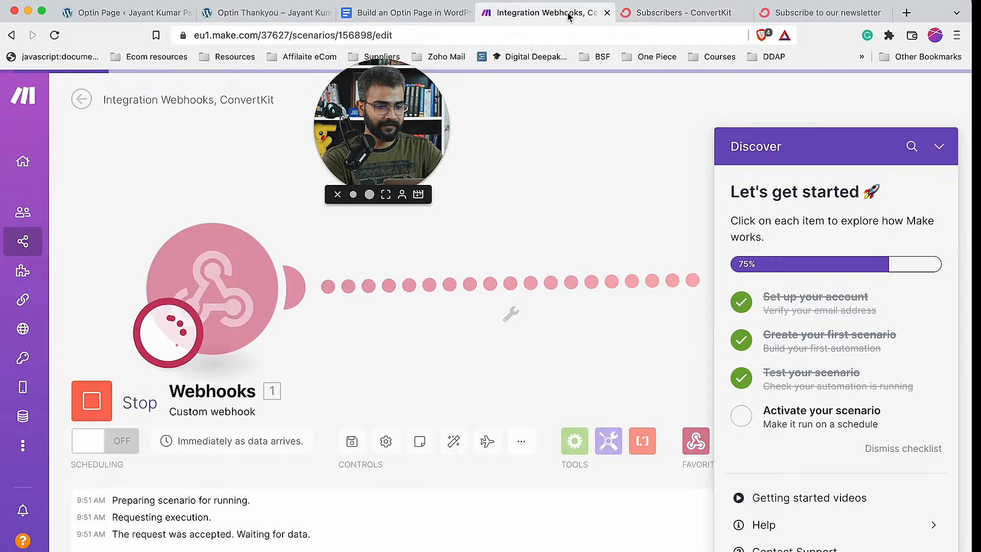
click(230, 12)
click(13, 36)
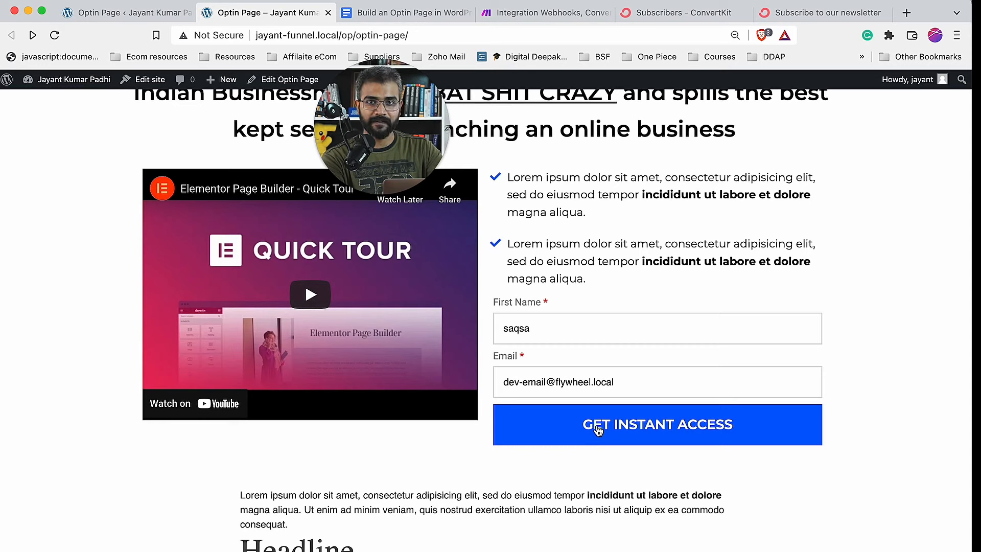
click(599, 430)
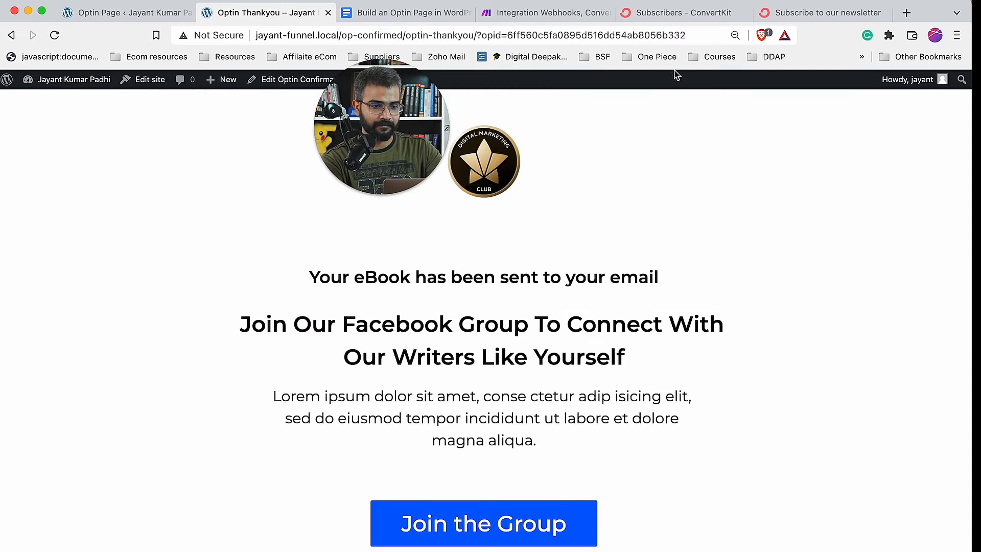
click(507, 6)
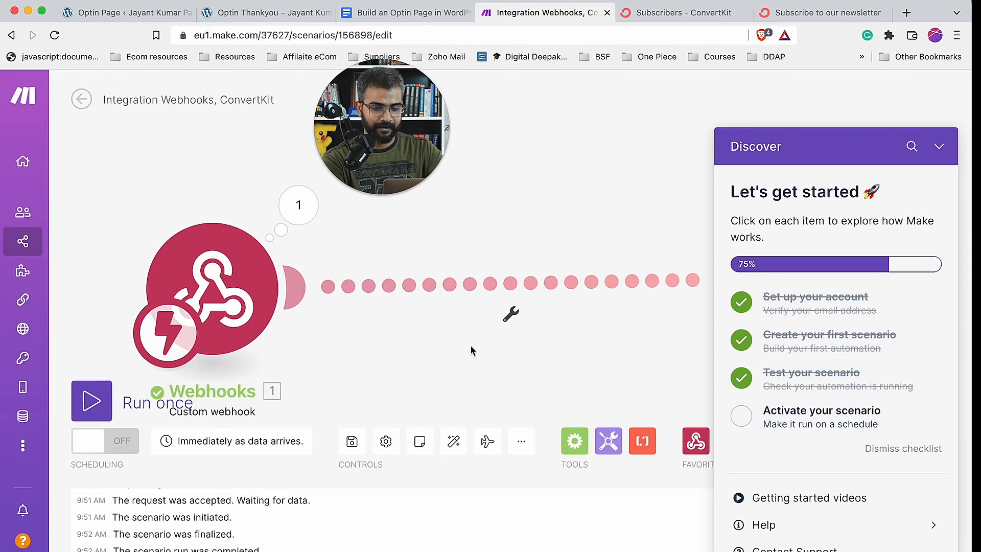
- Dismiss the getting-started checklist and the scheduling tour tips
click(790, 410)
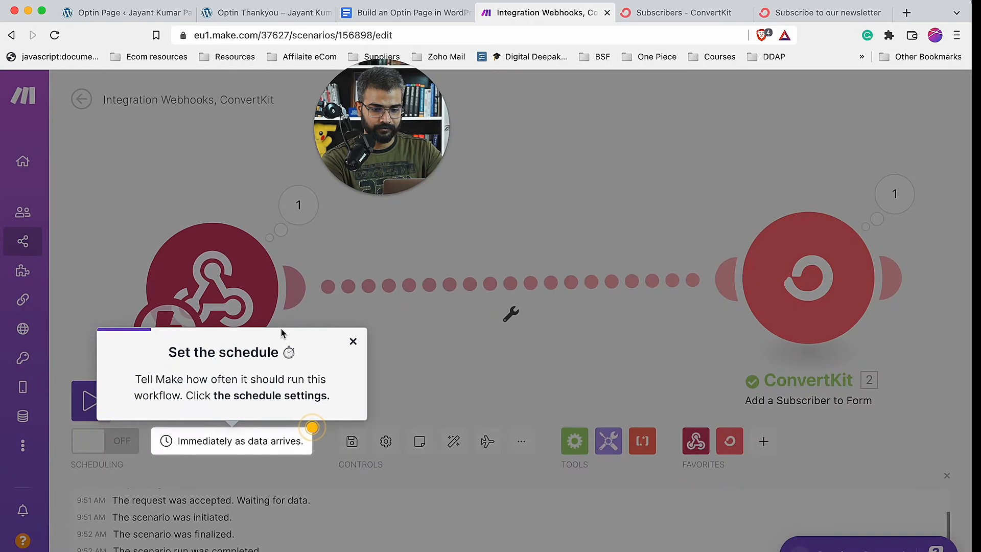
click(353, 341)
click(245, 360)
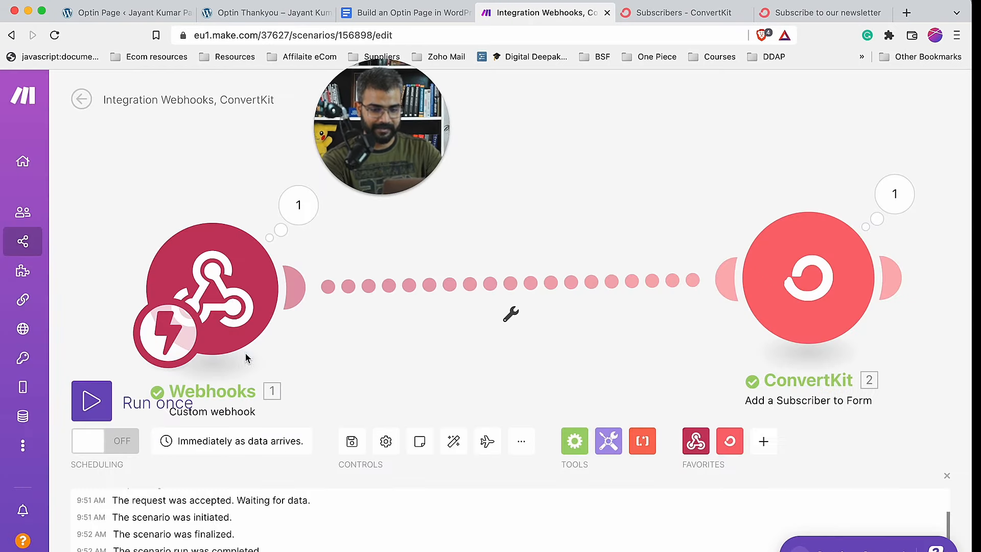
- Turn scenario scheduling ON, clear the help panels, and go back to the optin form
click(97, 443)
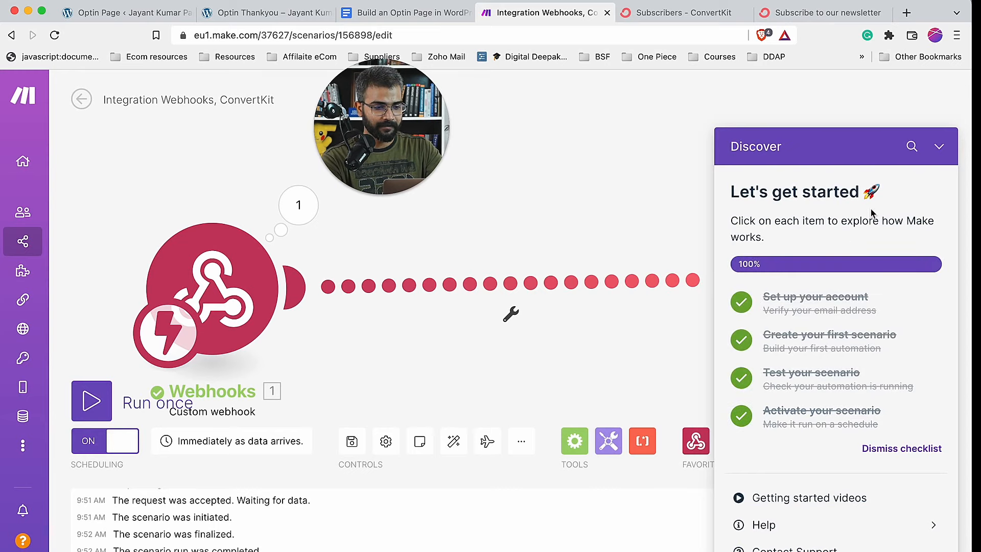
click(887, 449)
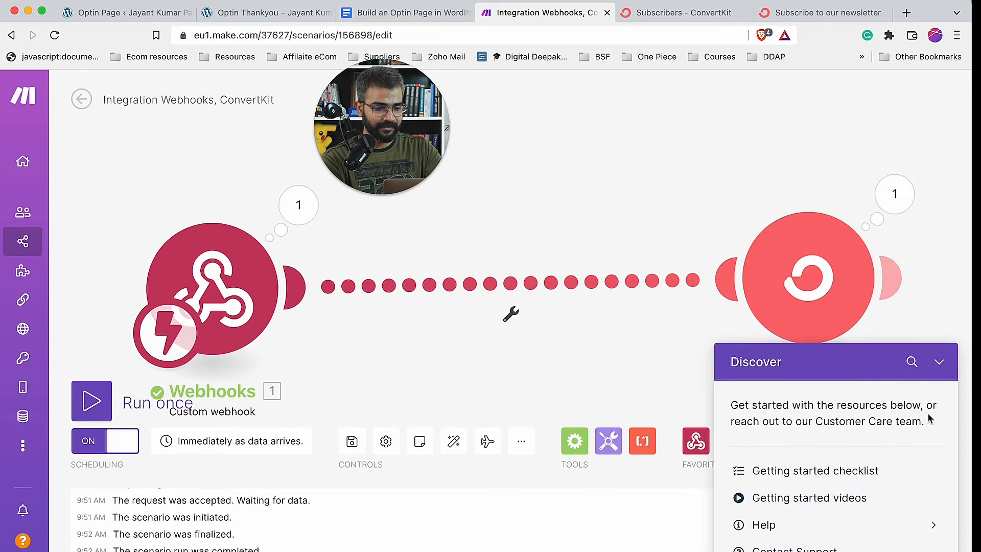
click(940, 363)
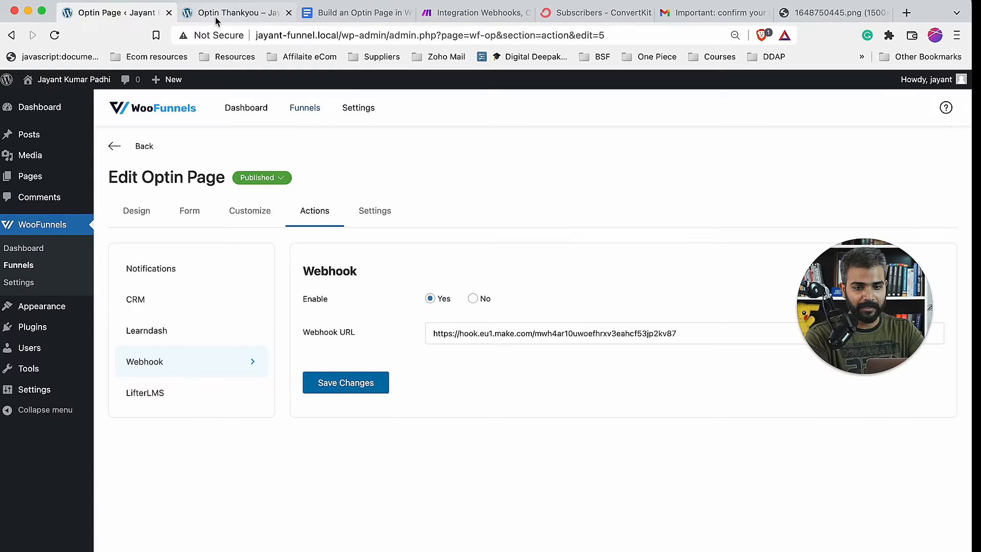
click(216, 20)
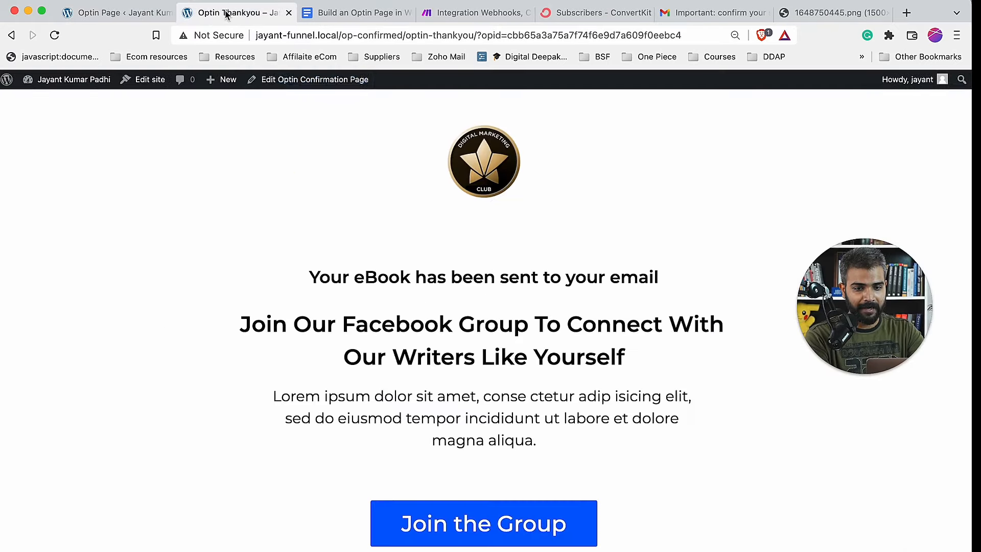
click(10, 35)
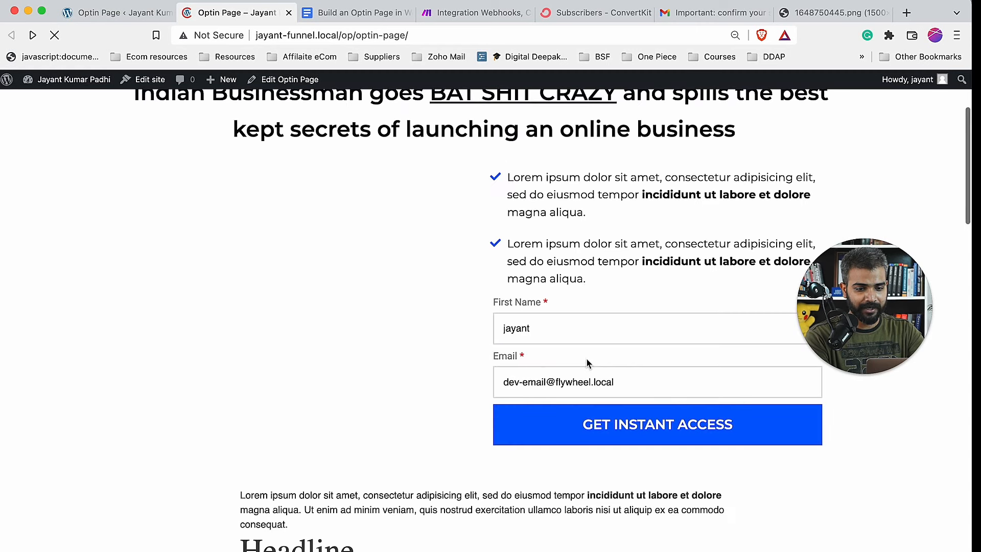
- Replace the Email value with a saved address and submit the optin form again
triple_click(579, 380)
text(MAIL)
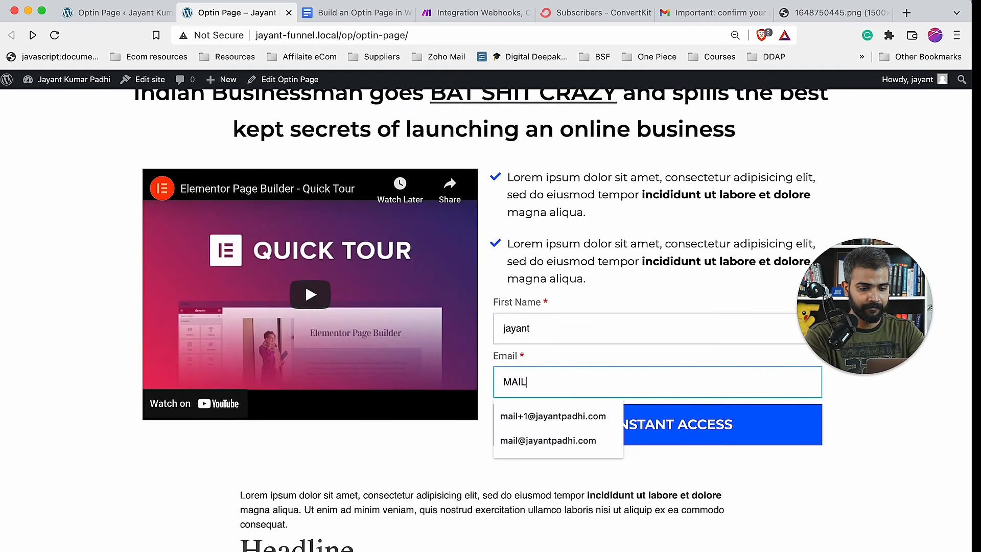
click(552, 441)
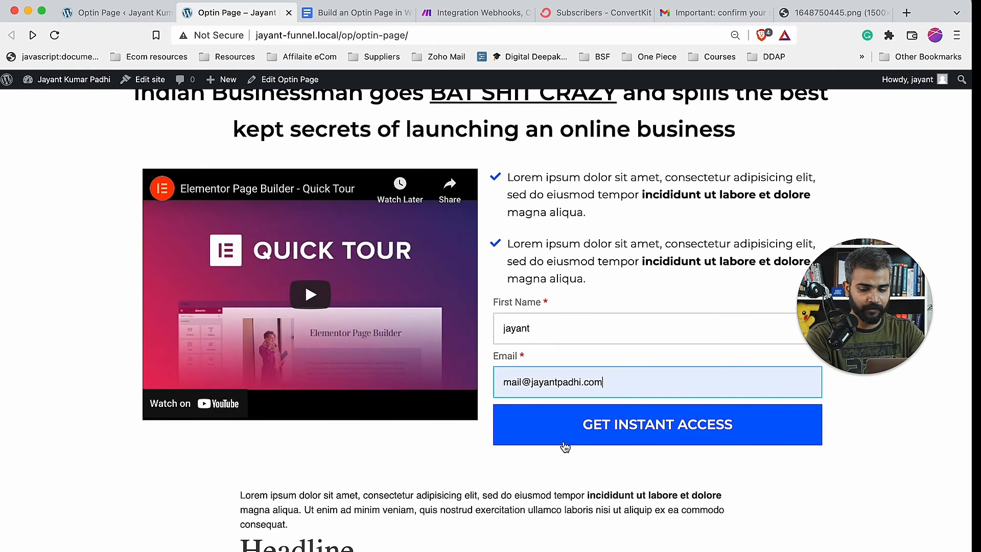
click(627, 420)
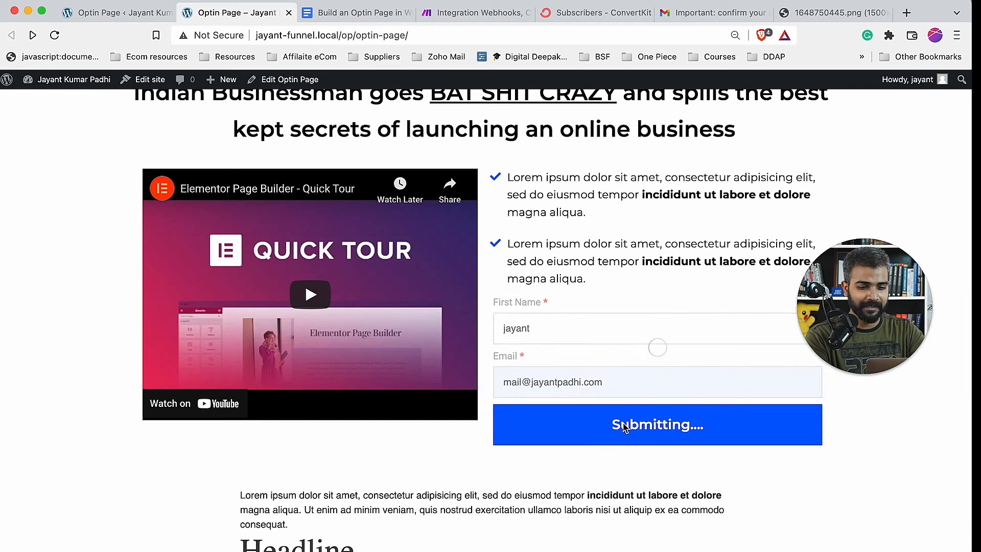
click(715, 12)
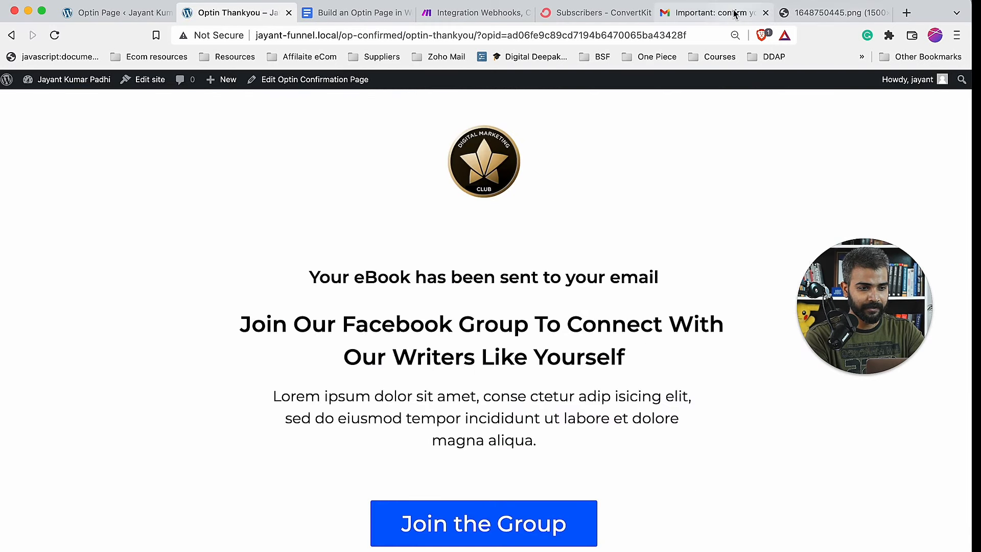
- Reload Gmail, open 'Important: confirm your subscription', and click Confirm to receive the ebook
click(188, 128)
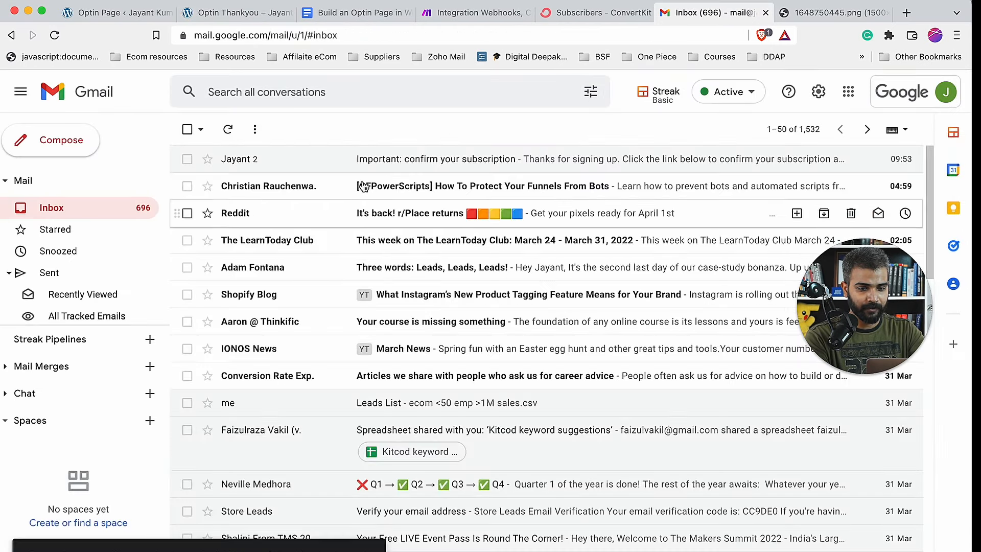
key(super+r)
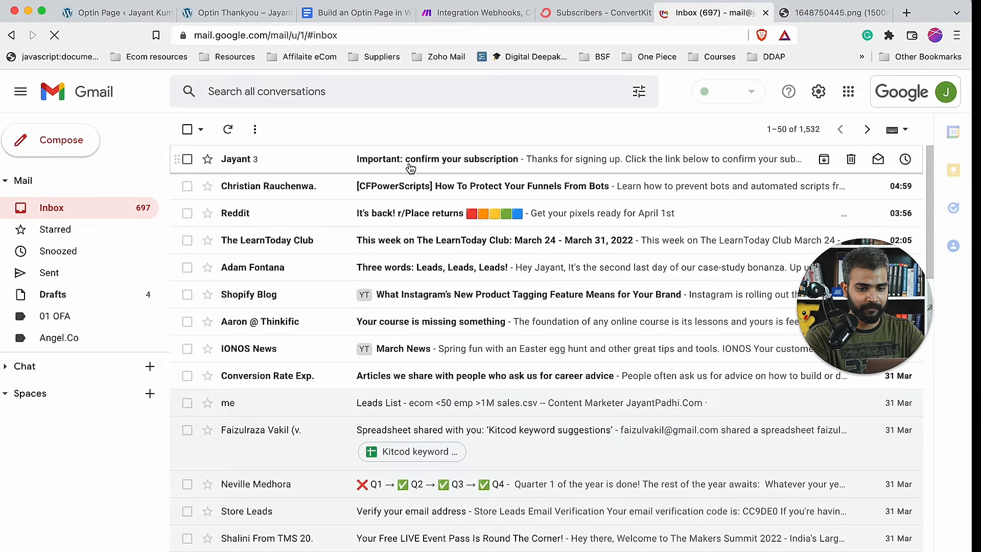
click(409, 158)
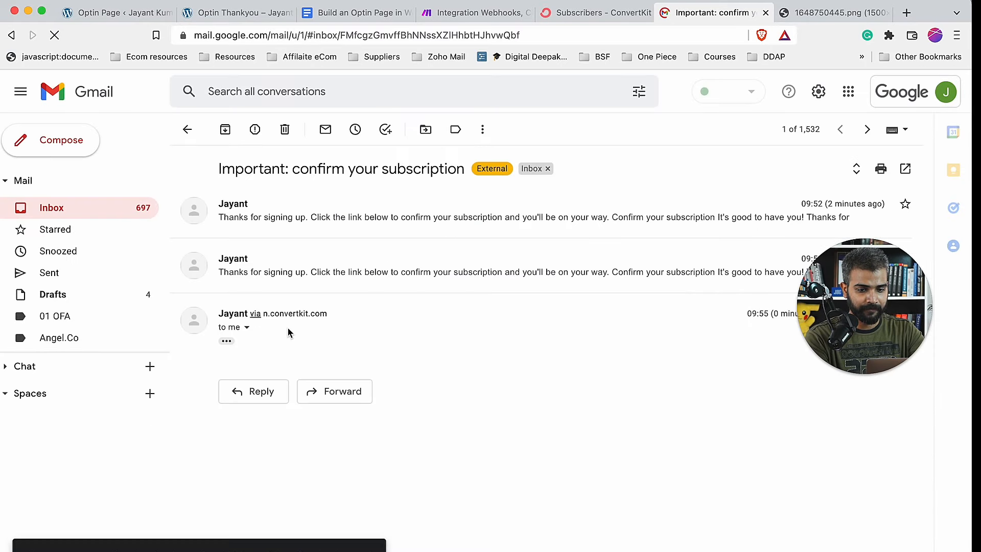
click(228, 342)
click(430, 463)
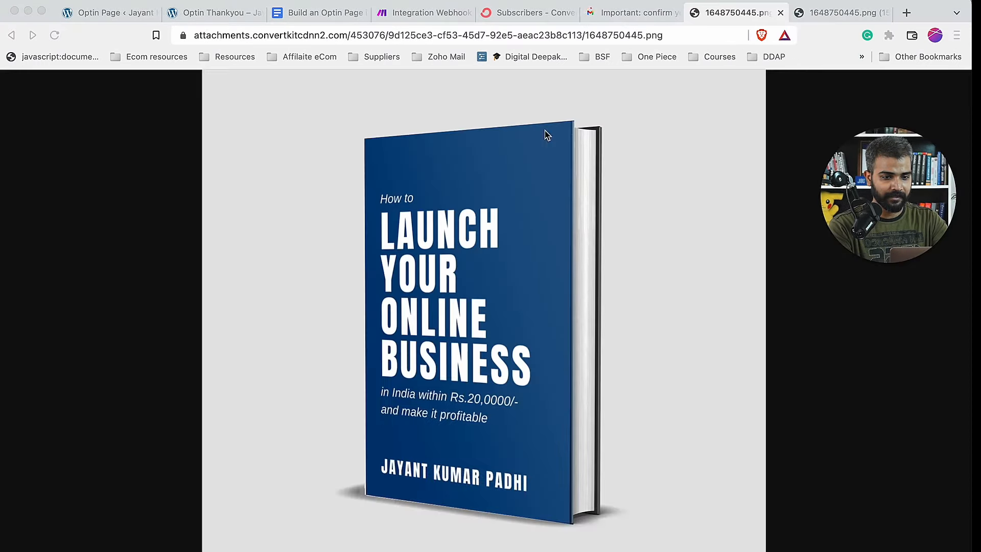
click(541, 12)
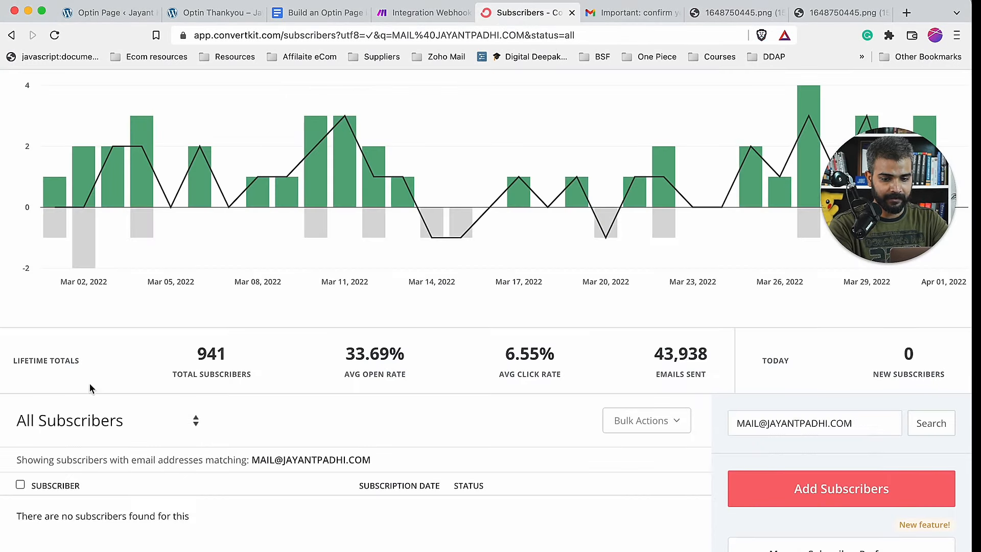
- Open the unfiltered Subscribers list and find the Apr 01, 2022 signup marked Confirmed
scroll(189, 175, up, 5)
click(112, 143)
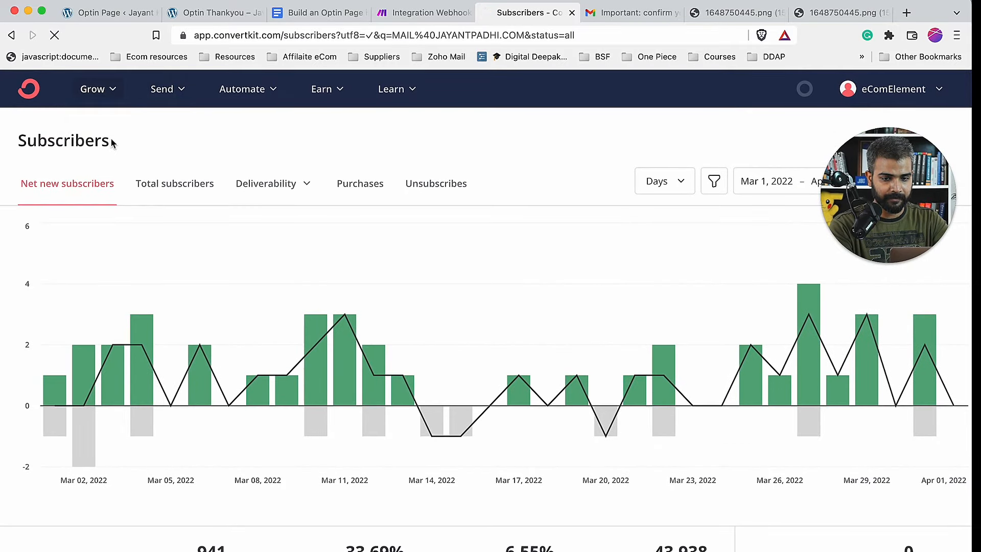
scroll(450, 353, down, 5)
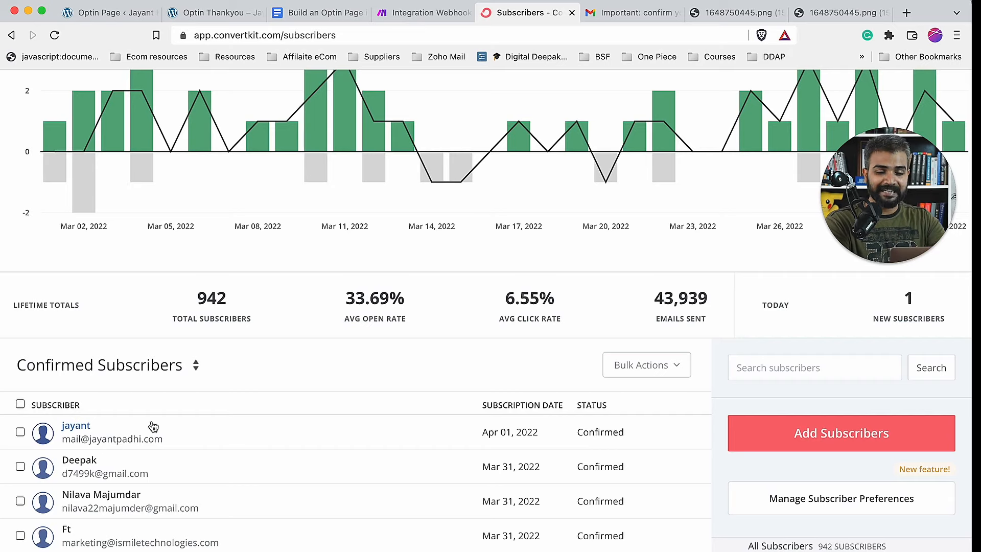
scroll(153, 427, up, 5)
- Open the Lead Magnet Download LP page from Grow > Landing Pages & Forms
click(98, 95)
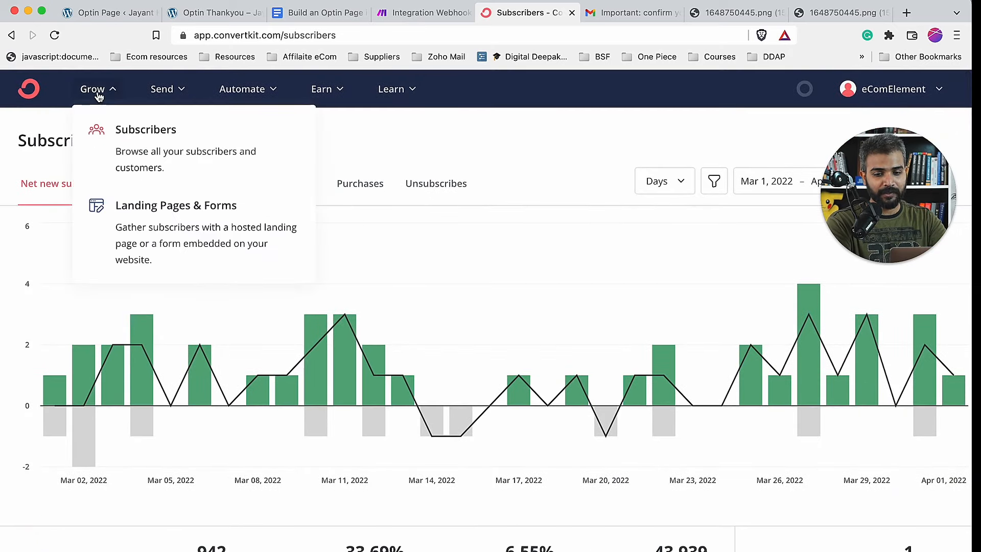
click(144, 207)
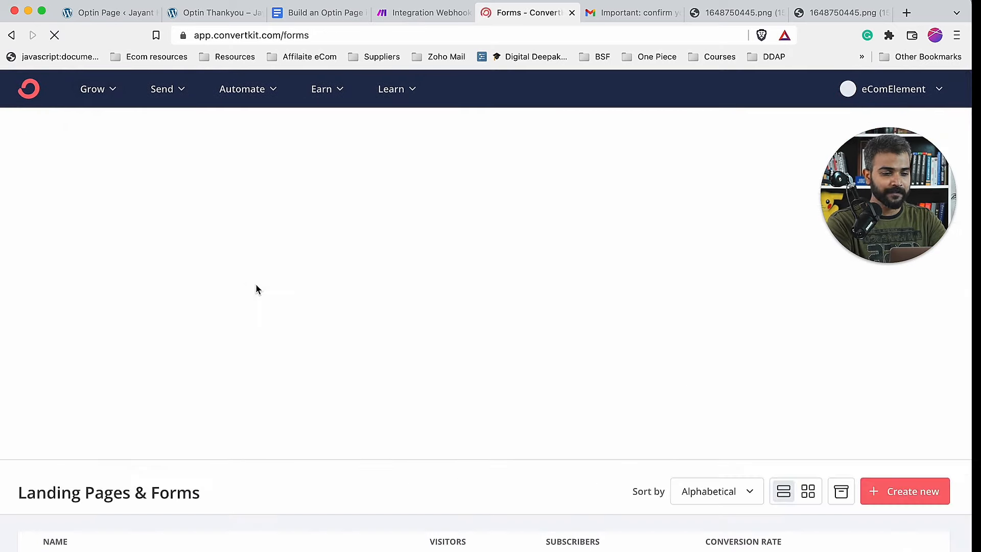
scroll(299, 350, down, 5)
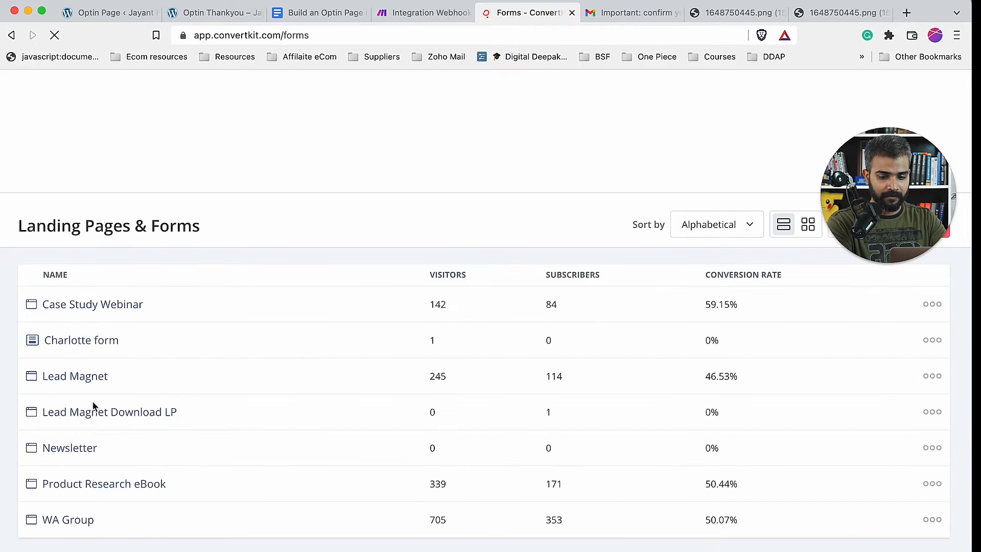
click(93, 417)
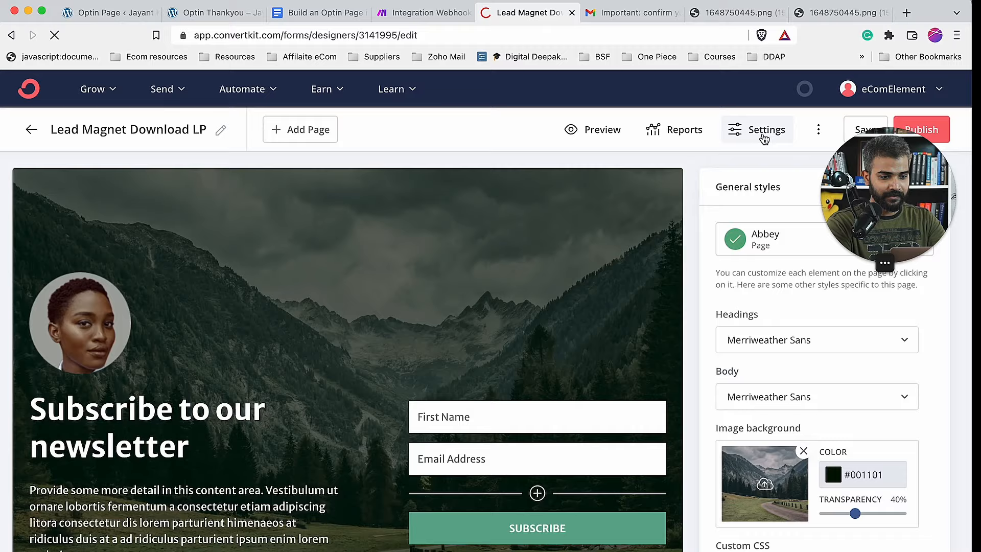
- In its Incentive settings, enable Auto-confirm new subscribers and save the page
click(764, 134)
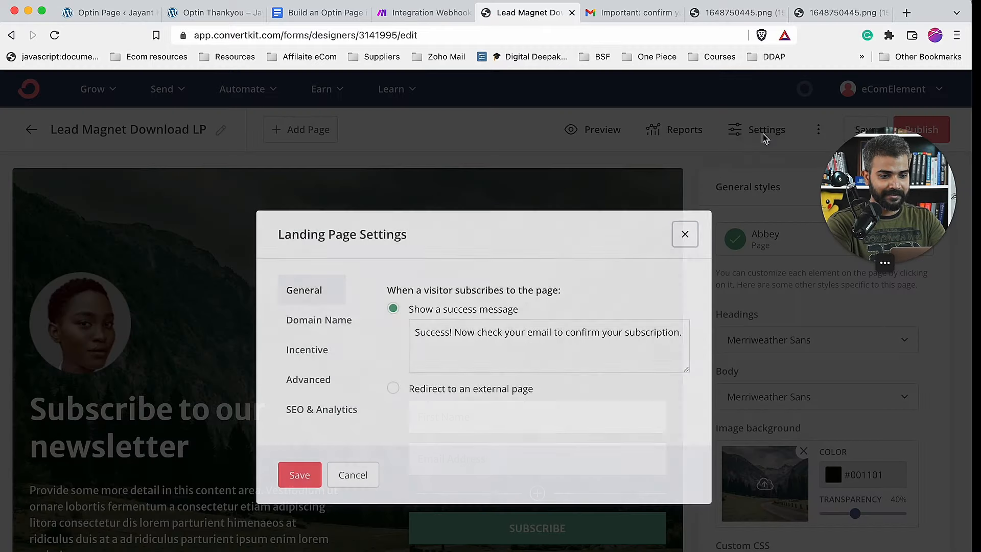
click(312, 379)
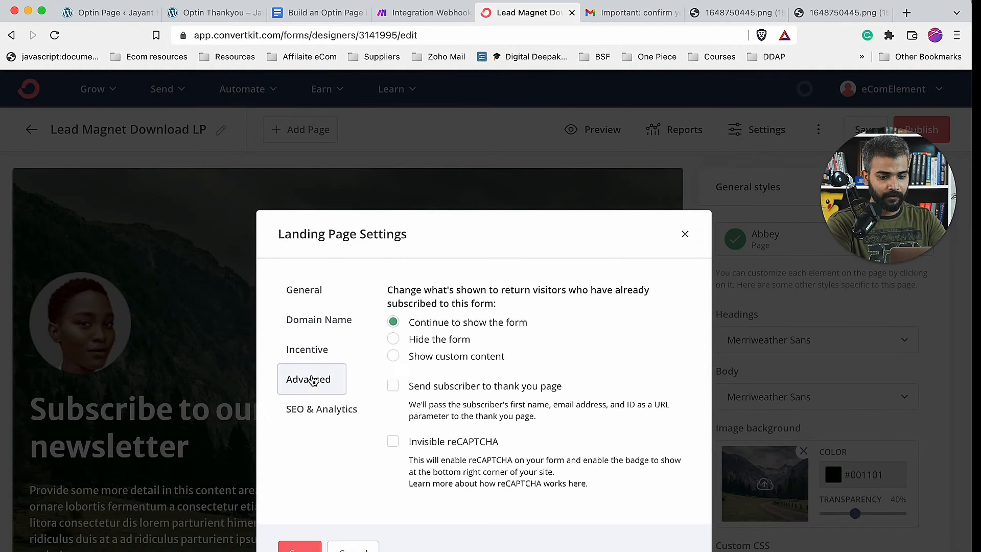
click(308, 353)
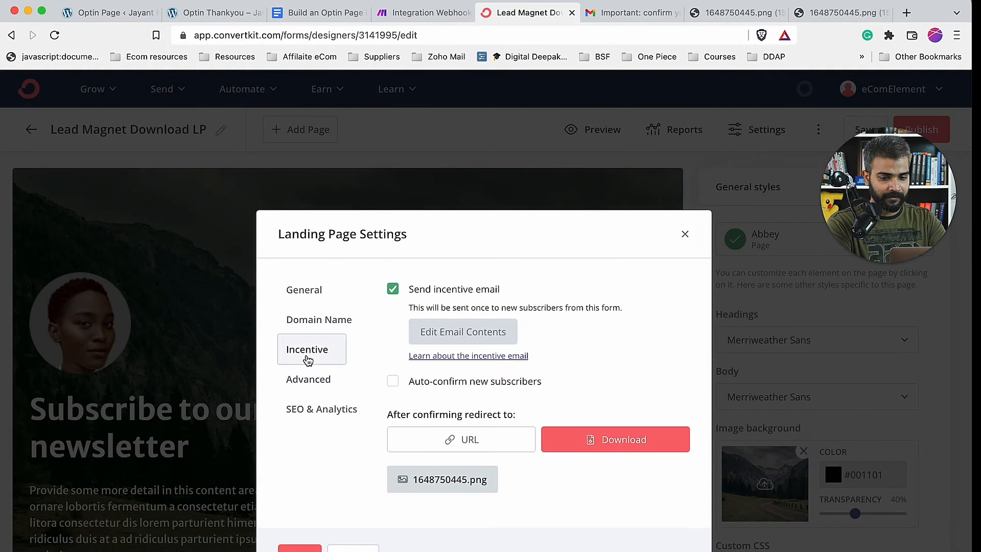
click(395, 383)
click(313, 545)
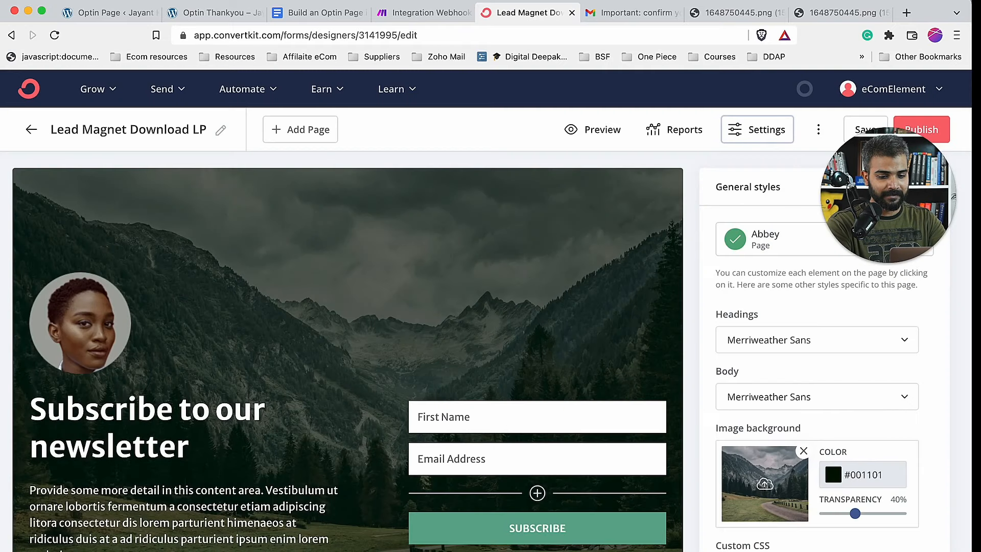
- Review the landing page's Publish and share options, then close them
drag(899, 178, 899, 374)
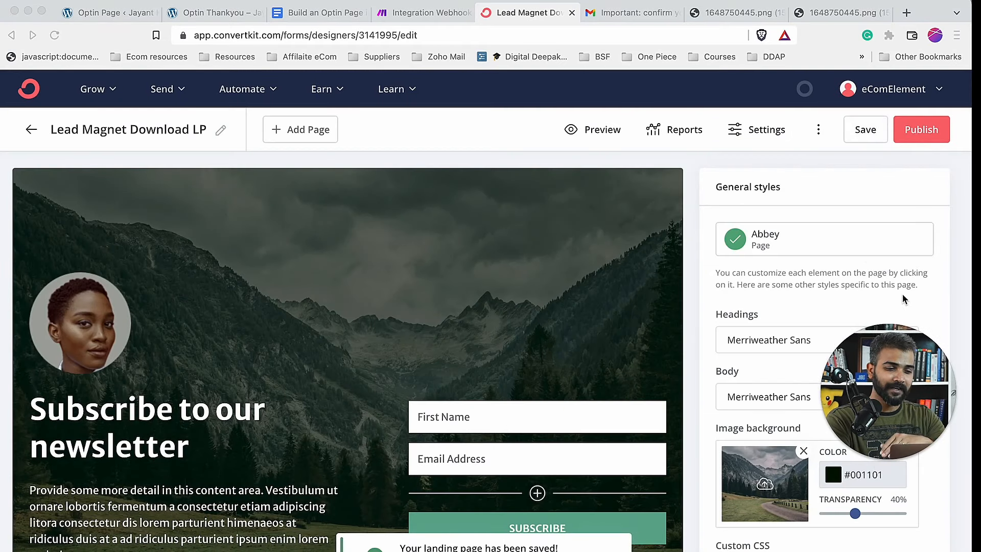
click(924, 131)
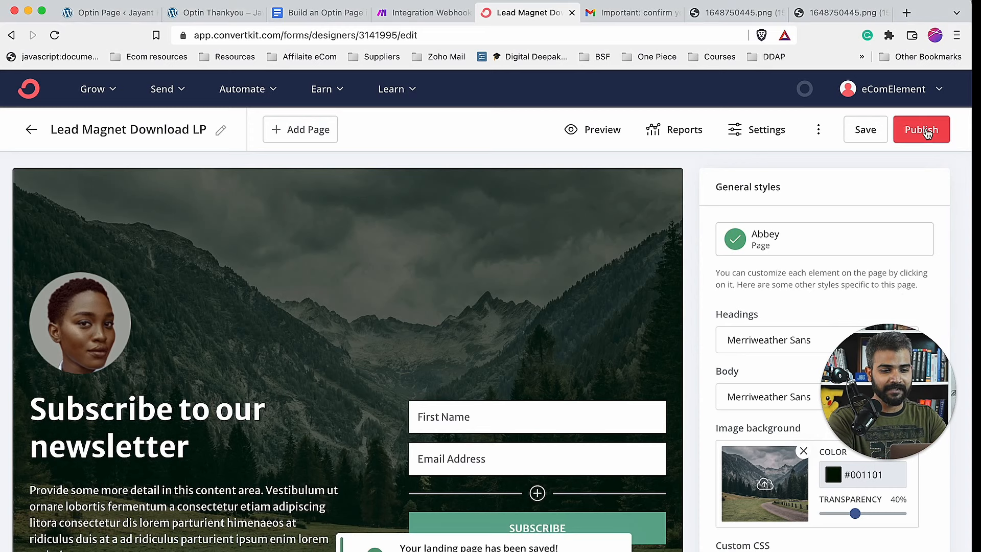
click(926, 131)
click(94, 93)
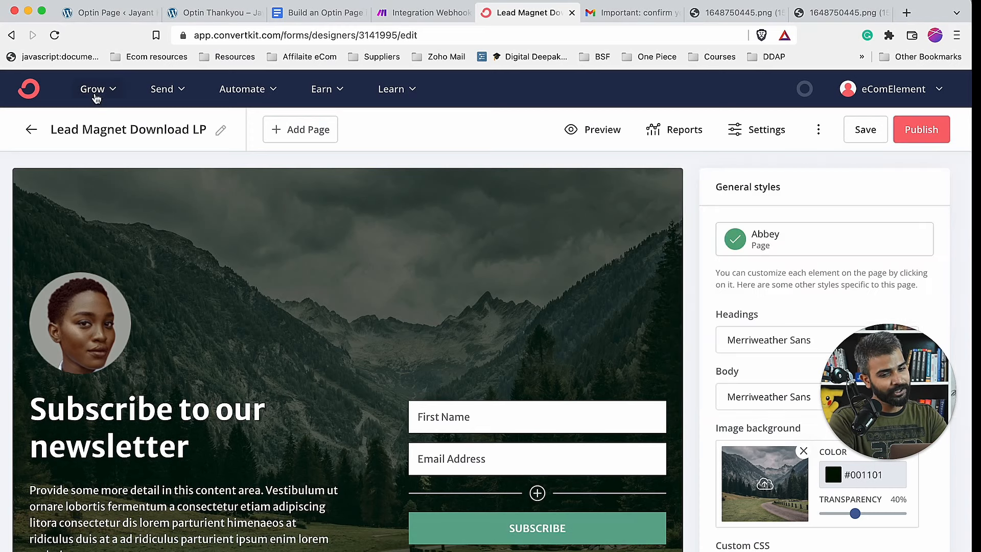
- Select the newest Apr 01, 2022 test subscriber in the Subscribers list
mouse_move(94, 89)
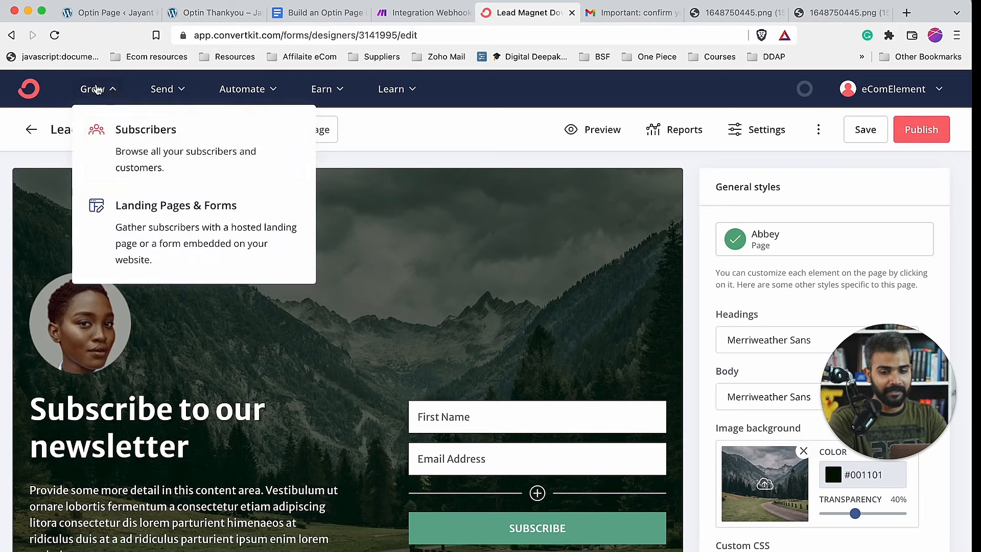
click(127, 140)
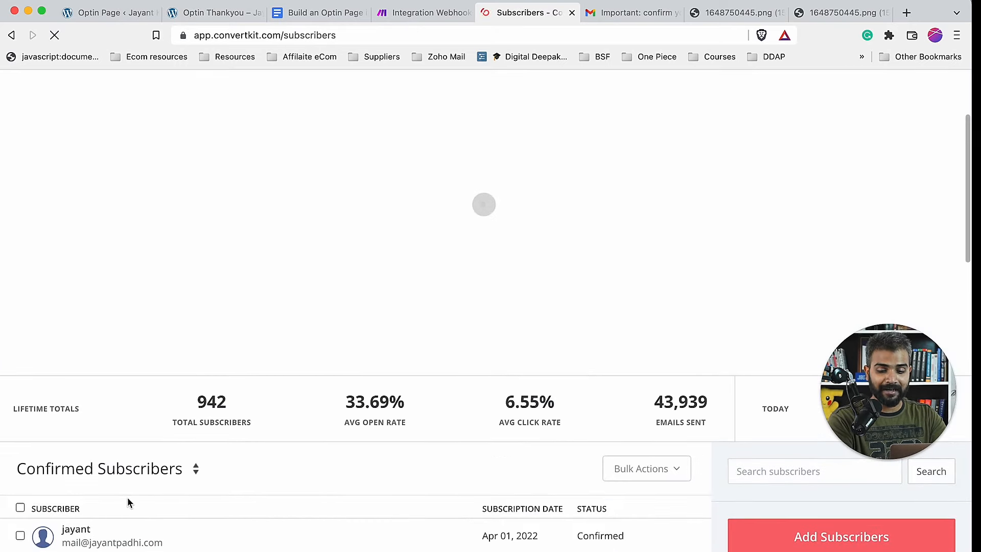
click(19, 535)
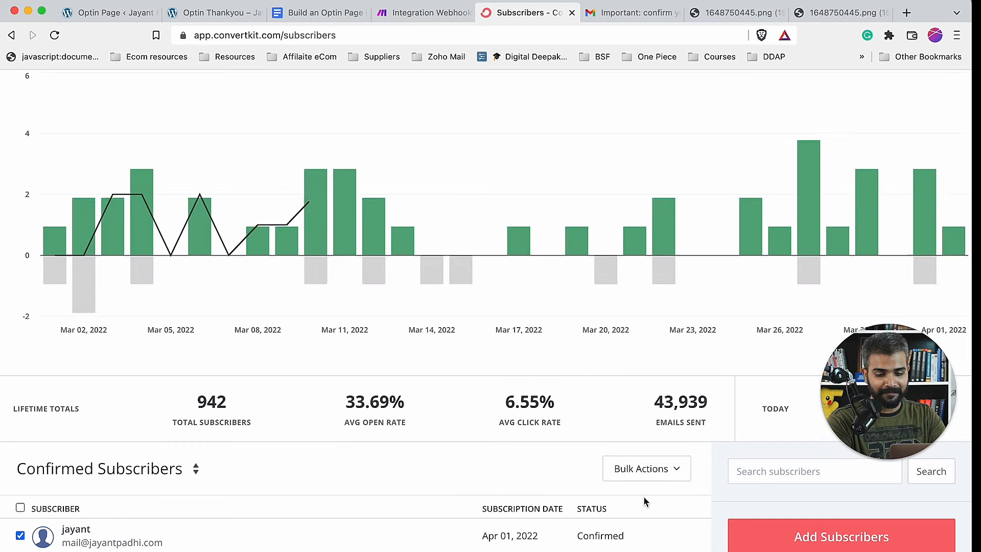
scroll(642, 496, down, 3)
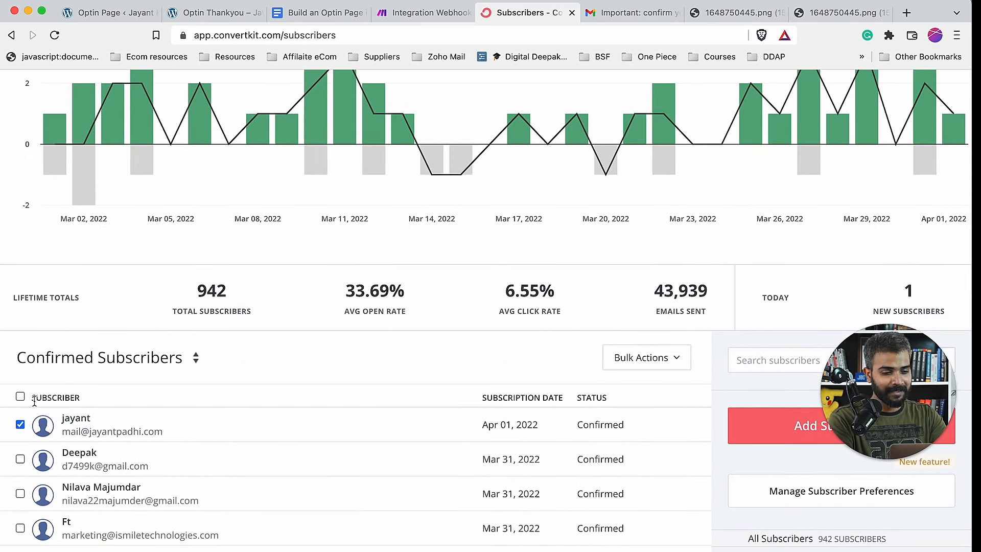
- Bulk-delete that subscriber, confirming with 'DO IT', leaving 941 subscribers
click(661, 356)
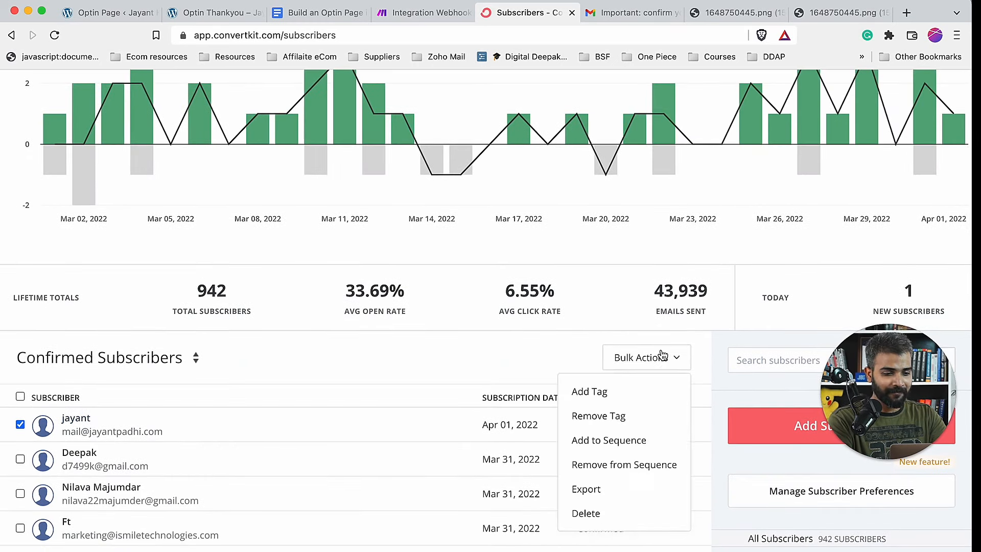
click(596, 508)
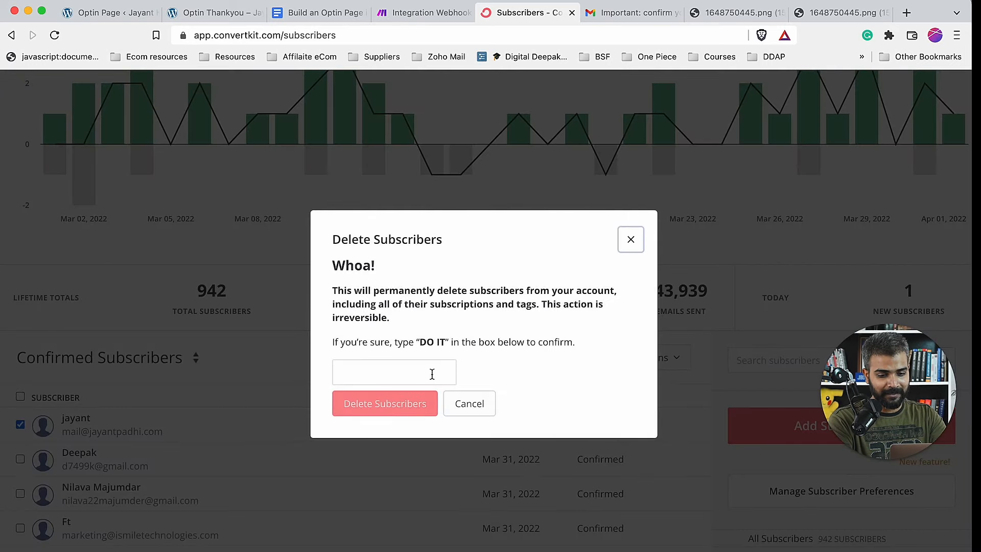
text(DO IT)
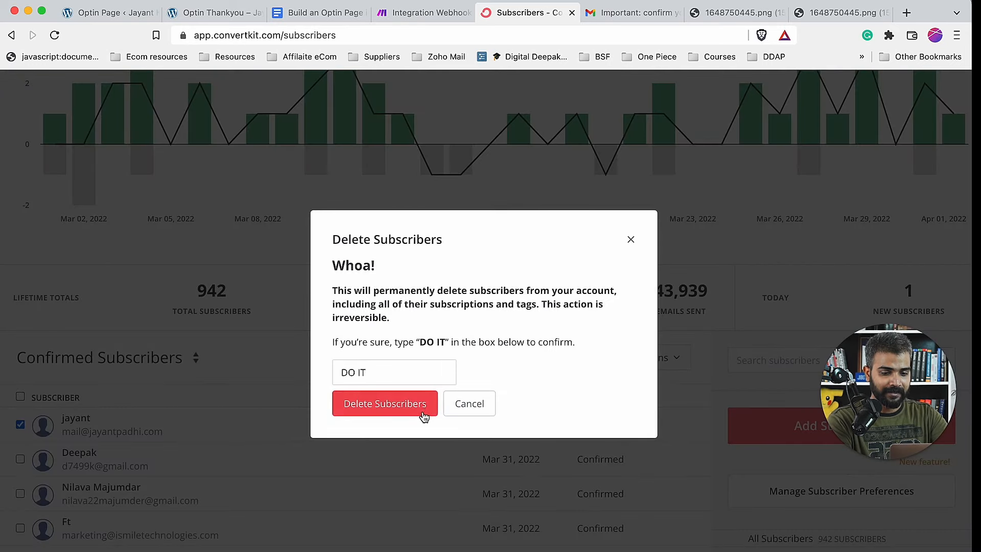
click(421, 412)
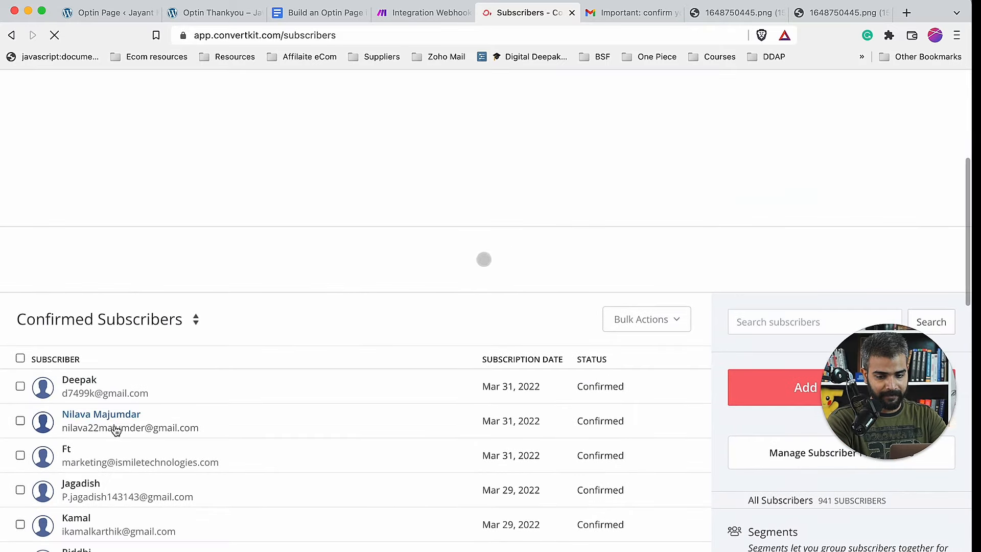
click(225, 13)
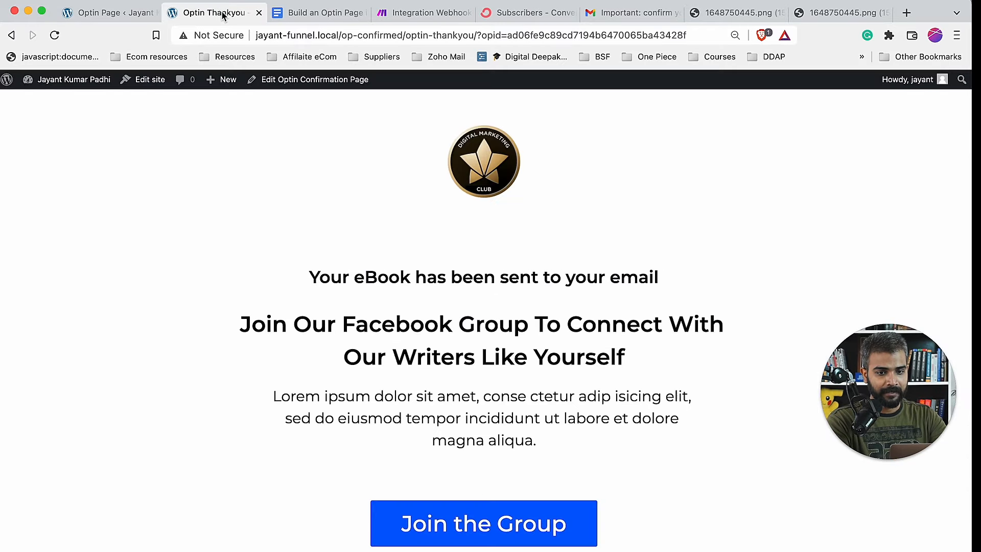
- Return to the filled optin form, submit it with GET INSTANT ACCESS, and view ConvertKit's subscribers
click(12, 36)
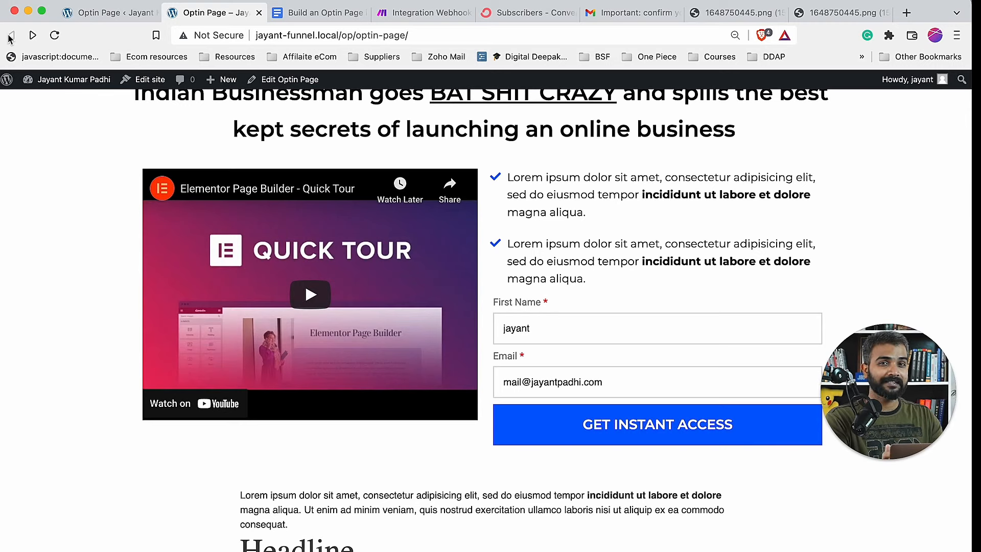
click(600, 425)
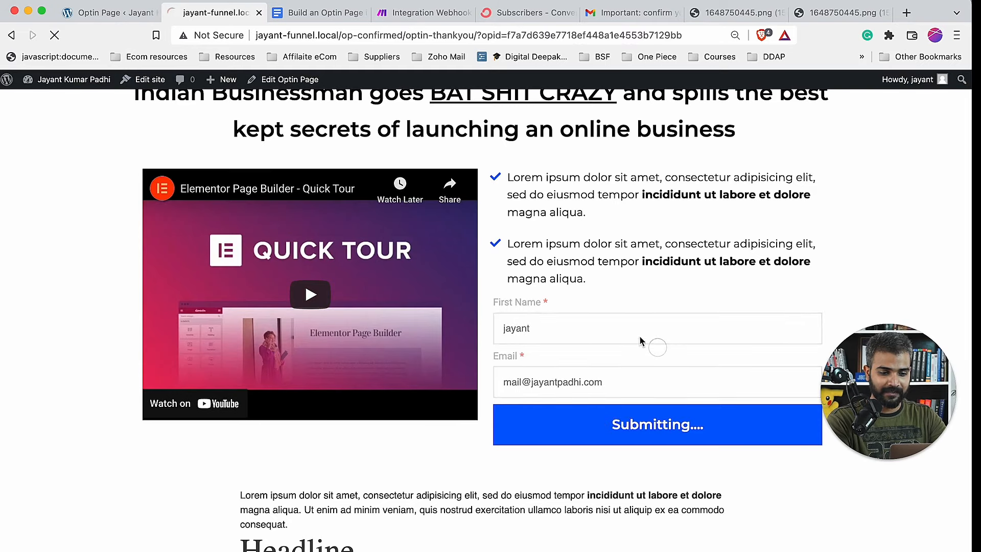
click(531, 13)
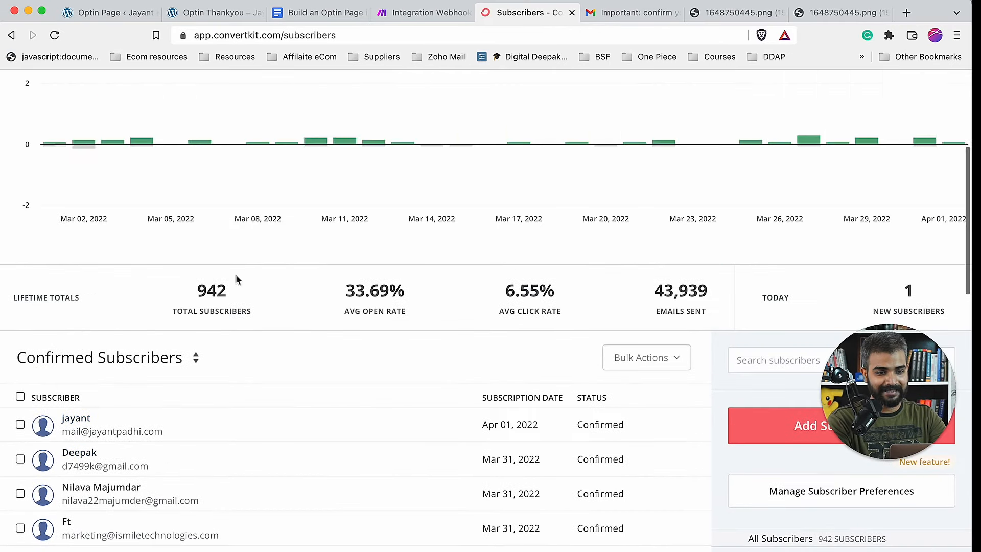
- In Gmail, expand the 09:57 confirmation email and follow its 'Confirm your subscription' link
click(639, 14)
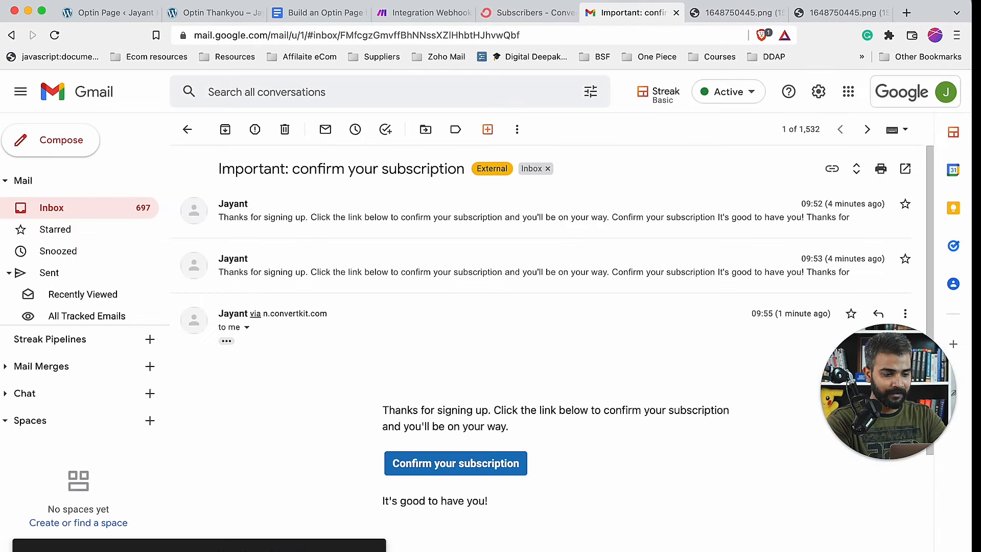
scroll(612, 404, down, 5)
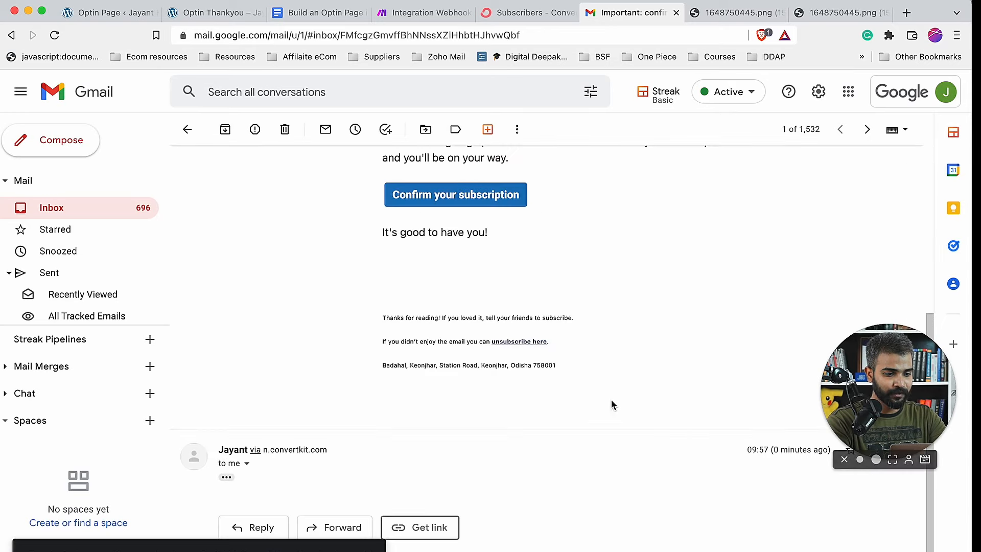
click(226, 476)
scroll(486, 352, down, 6)
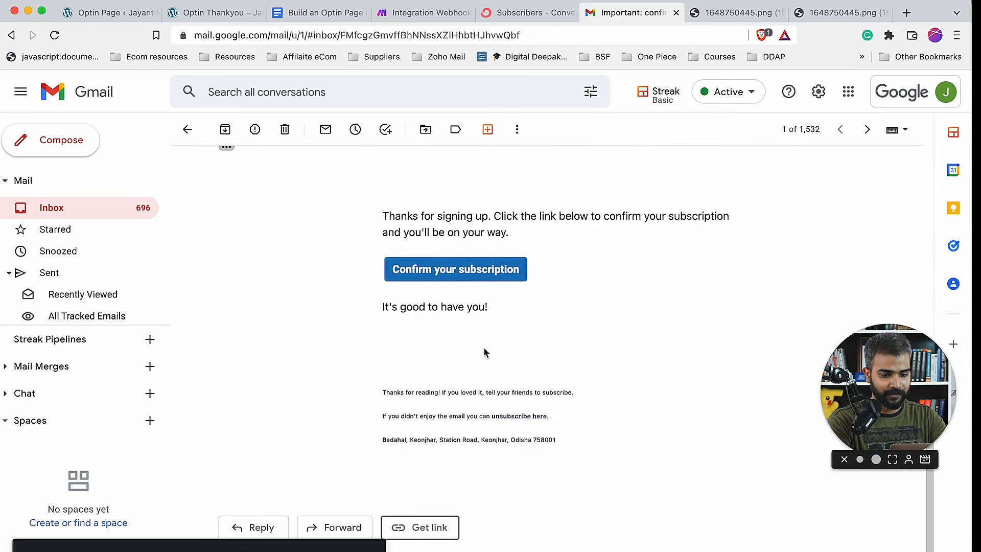
click(489, 266)
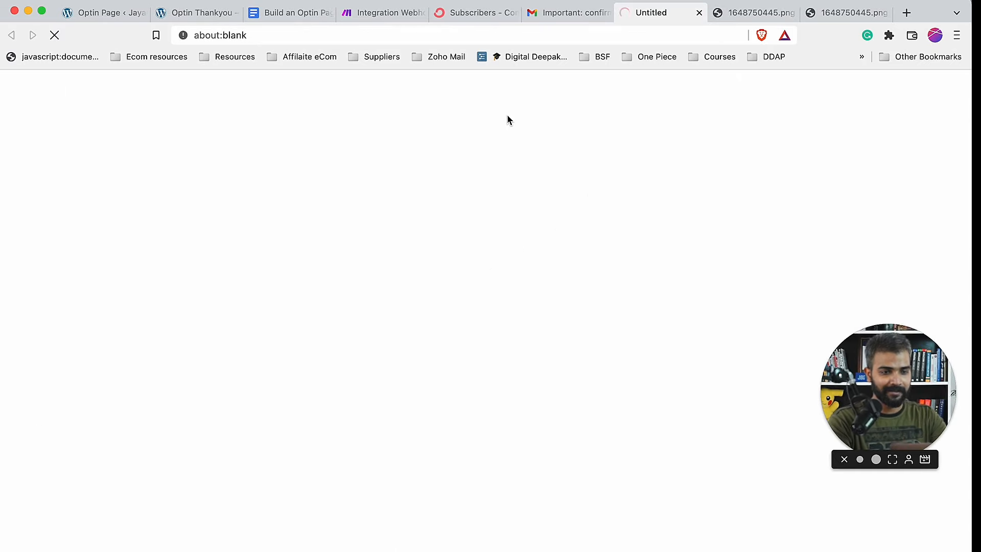